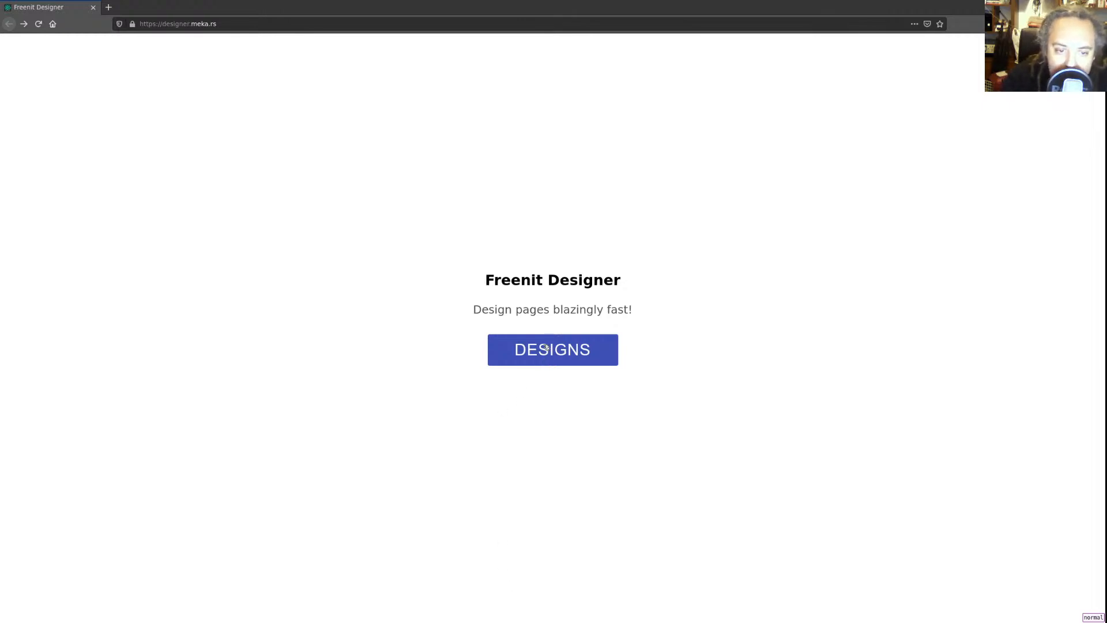
- Open the designs page, reload it to get a blank canvas, and add an AppBar component
click(544, 357)
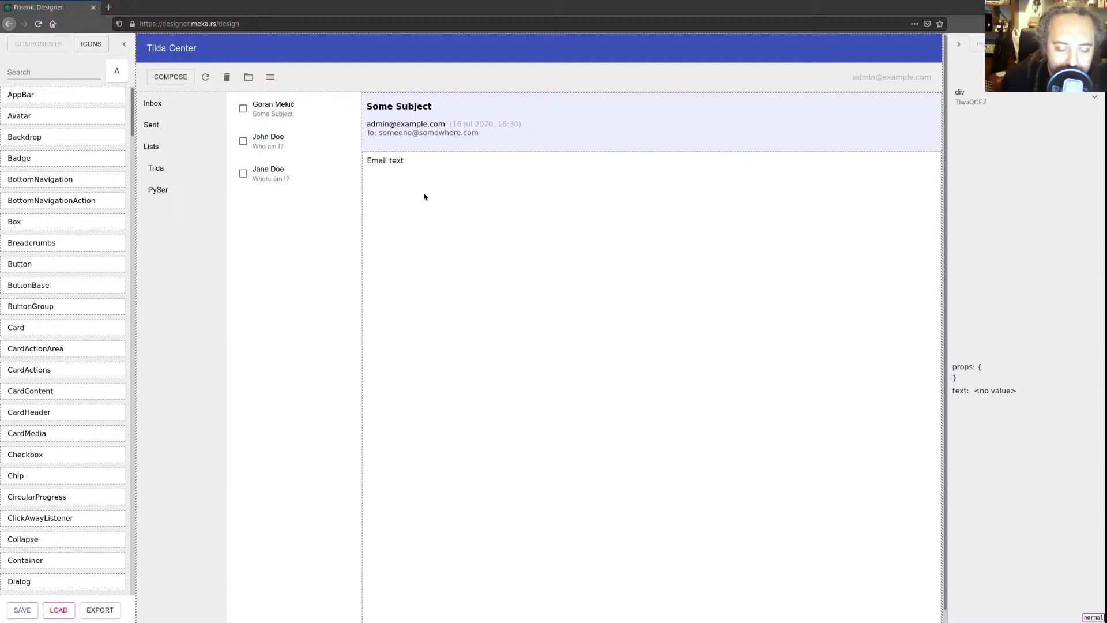
key(F5)
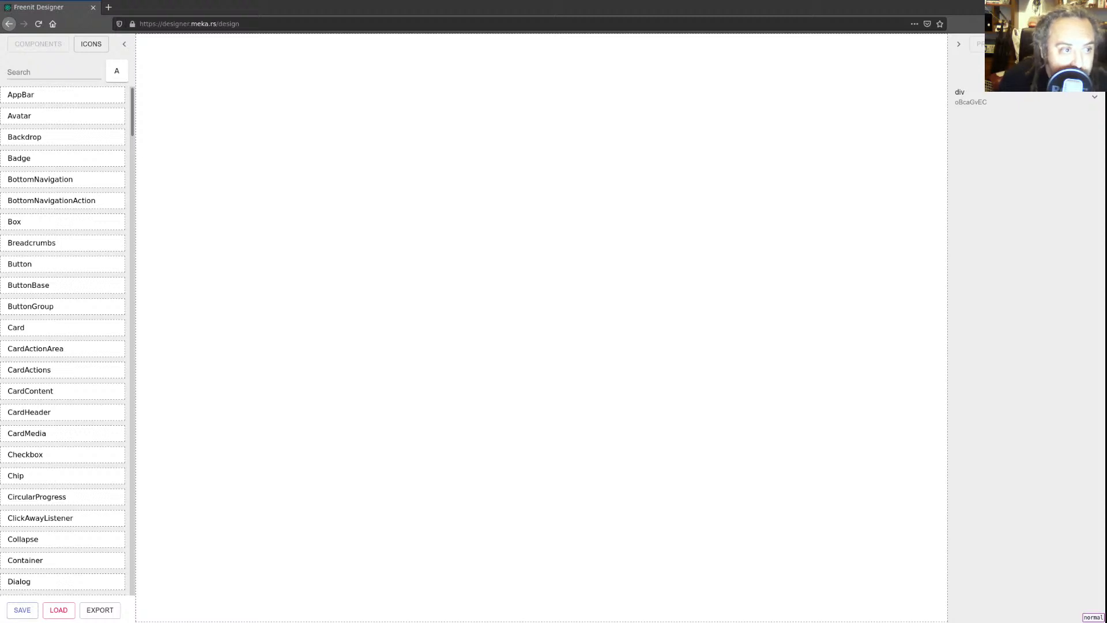
drag(10, 94, 352, 168)
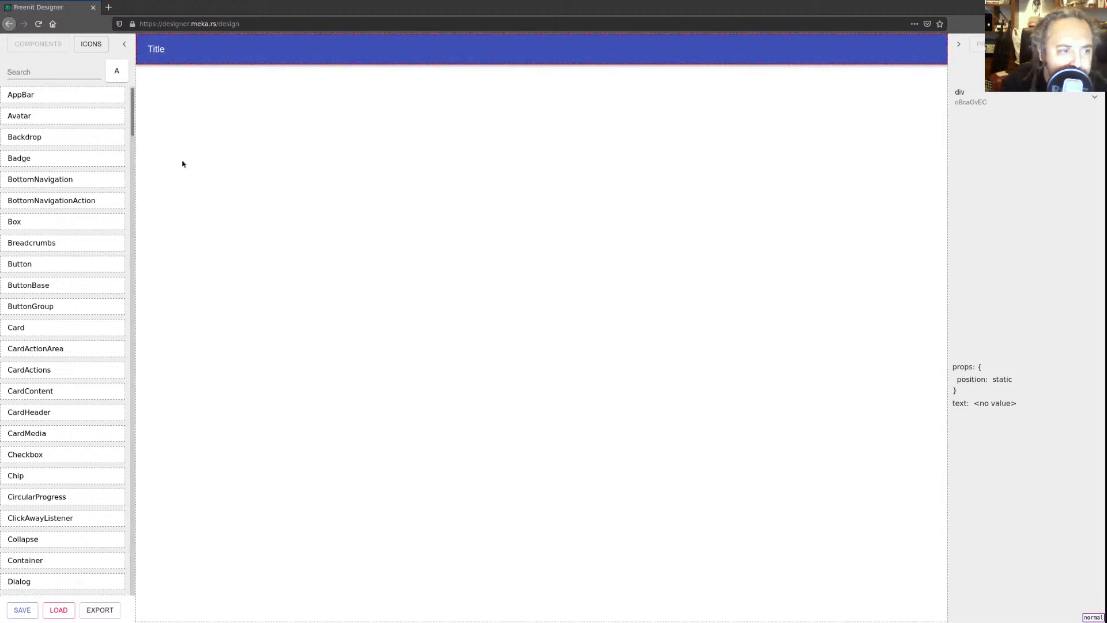
- Change the AppBar's title text to "Tilda Center"
click(157, 50)
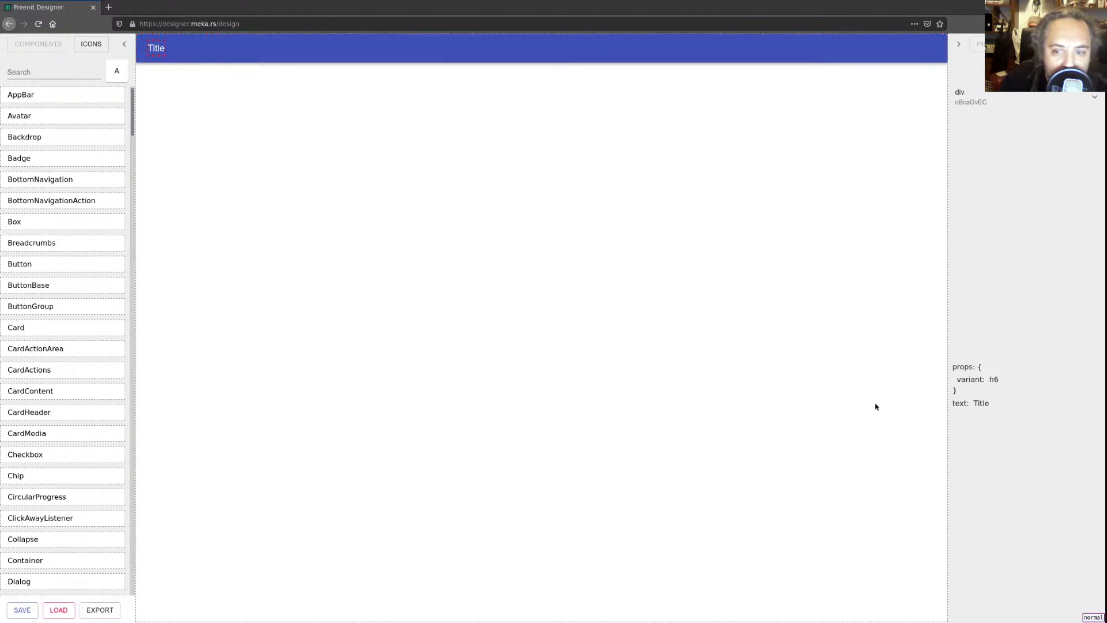
click(227, 50)
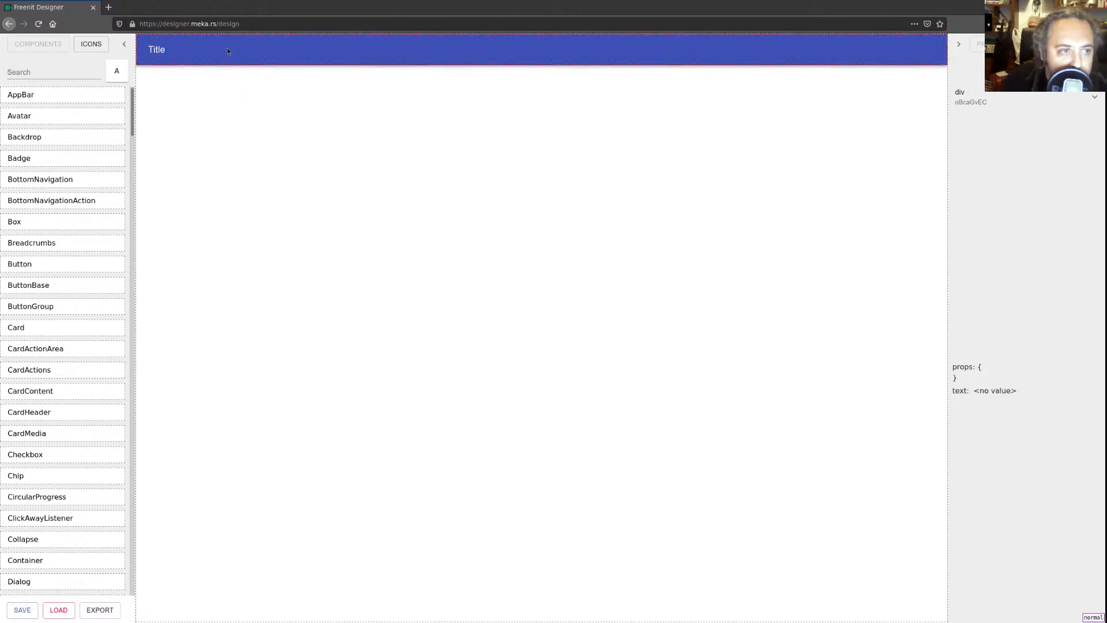
click(164, 50)
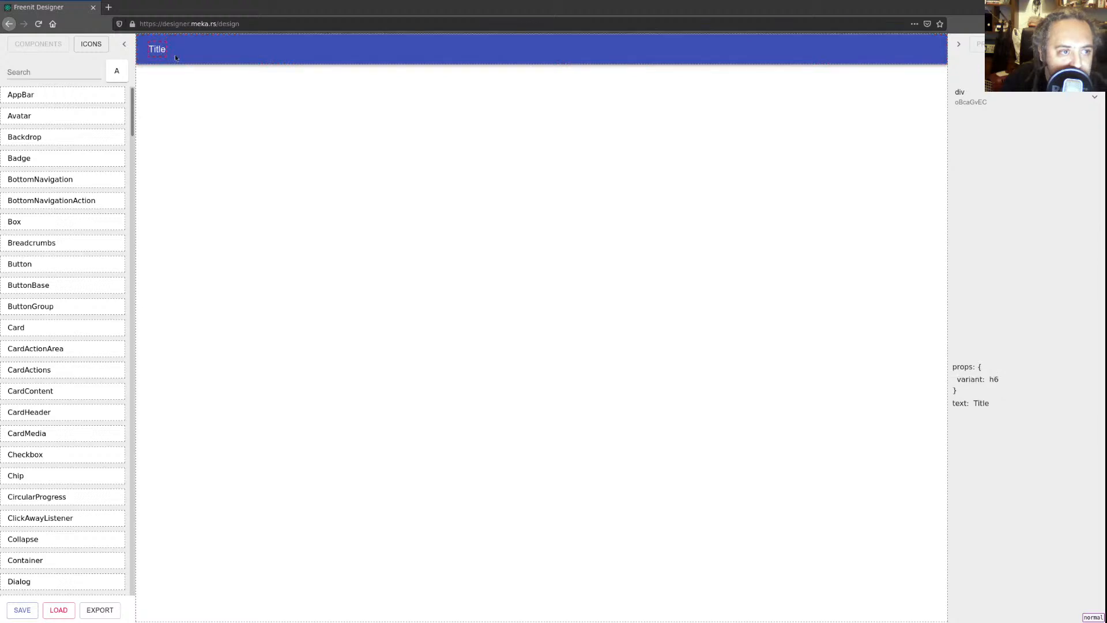
double_click(980, 404)
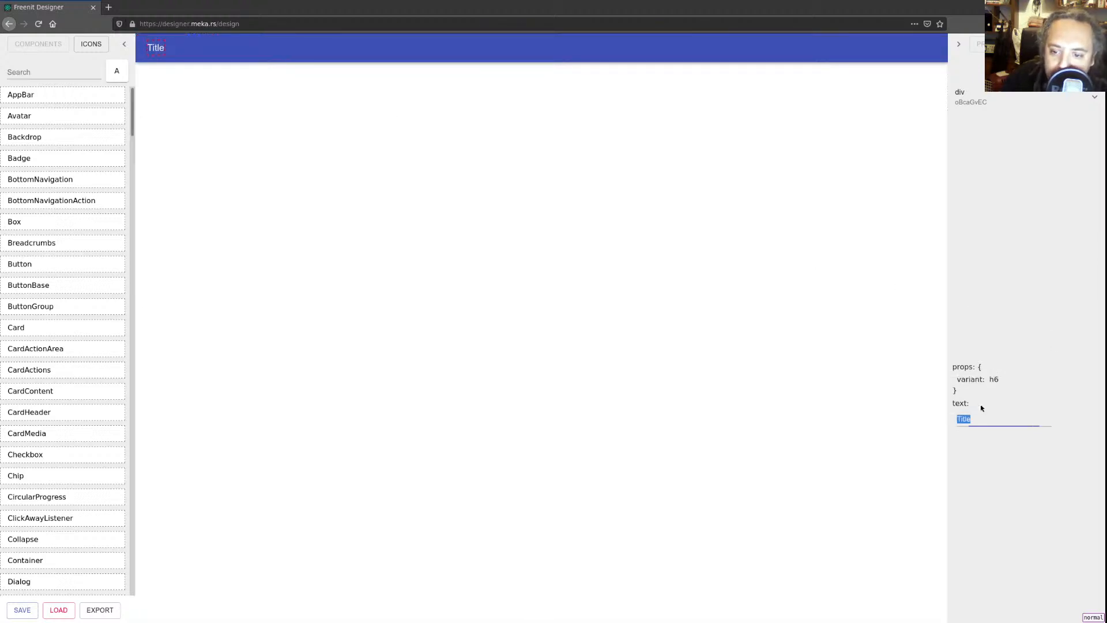
key(BackSpace)
text(Tilda Center)
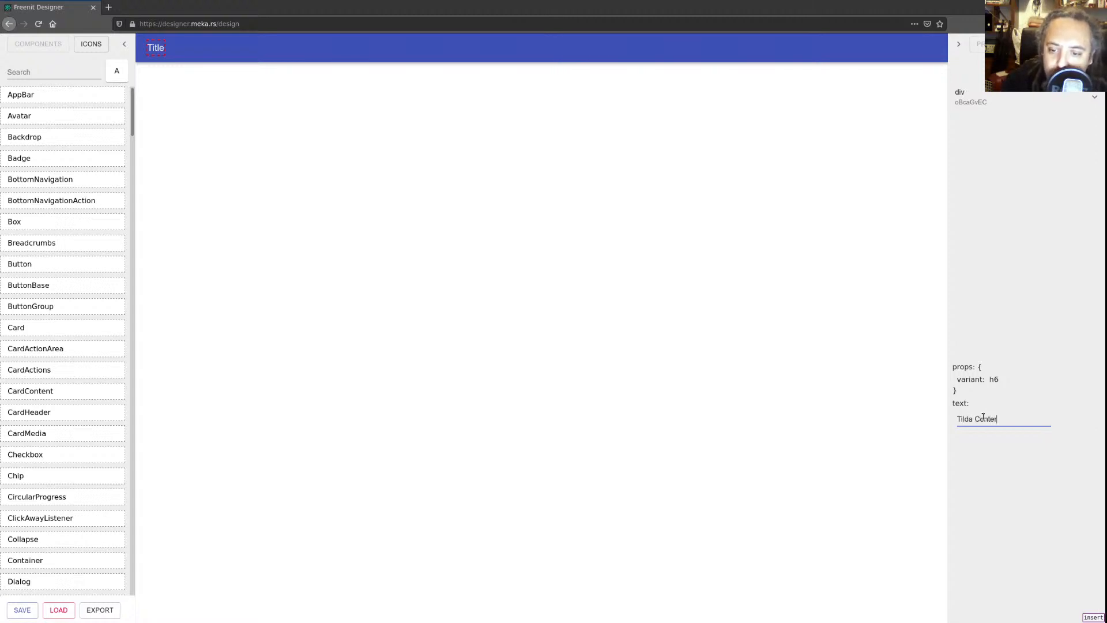
key(Return)
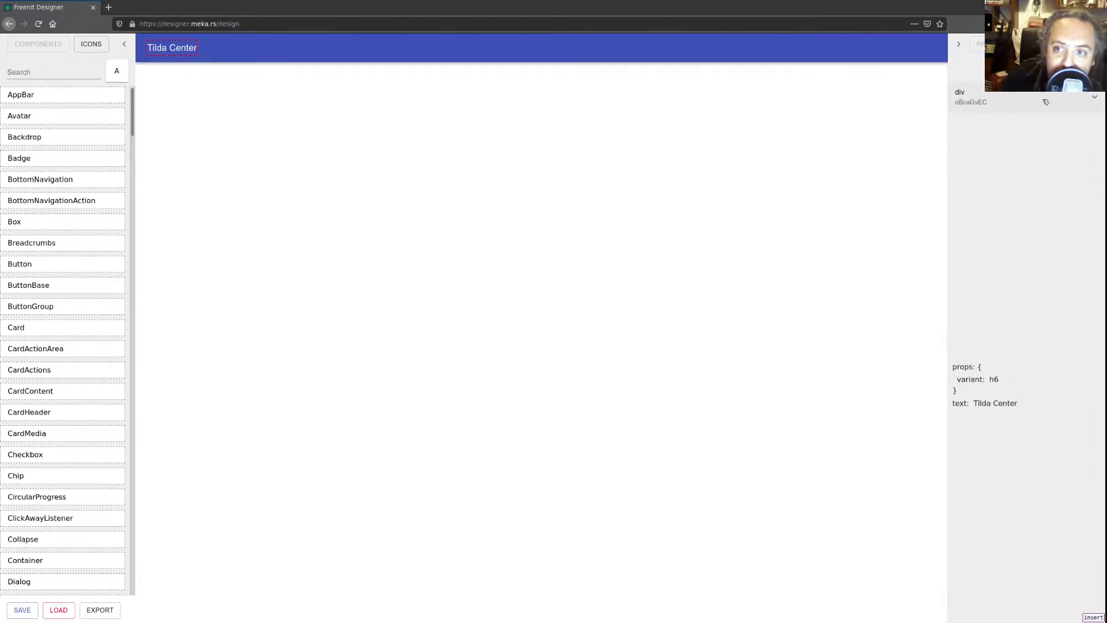
- Expand the component tree from the root div through AppBar and Toolbar down to Typography
click(1095, 99)
click(1095, 127)
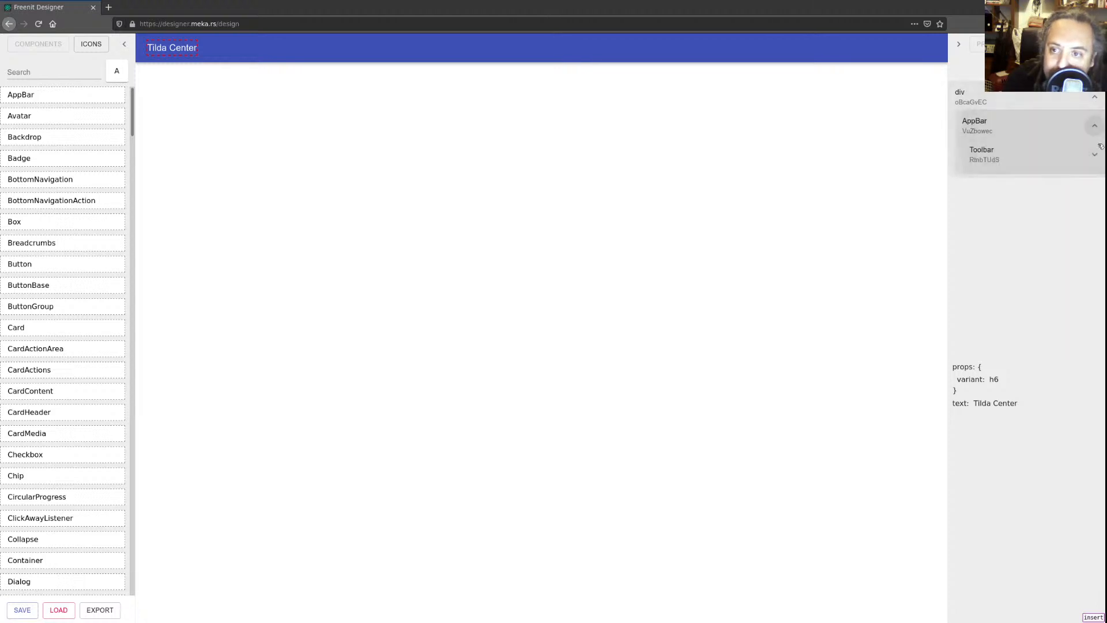
click(1095, 154)
click(1095, 180)
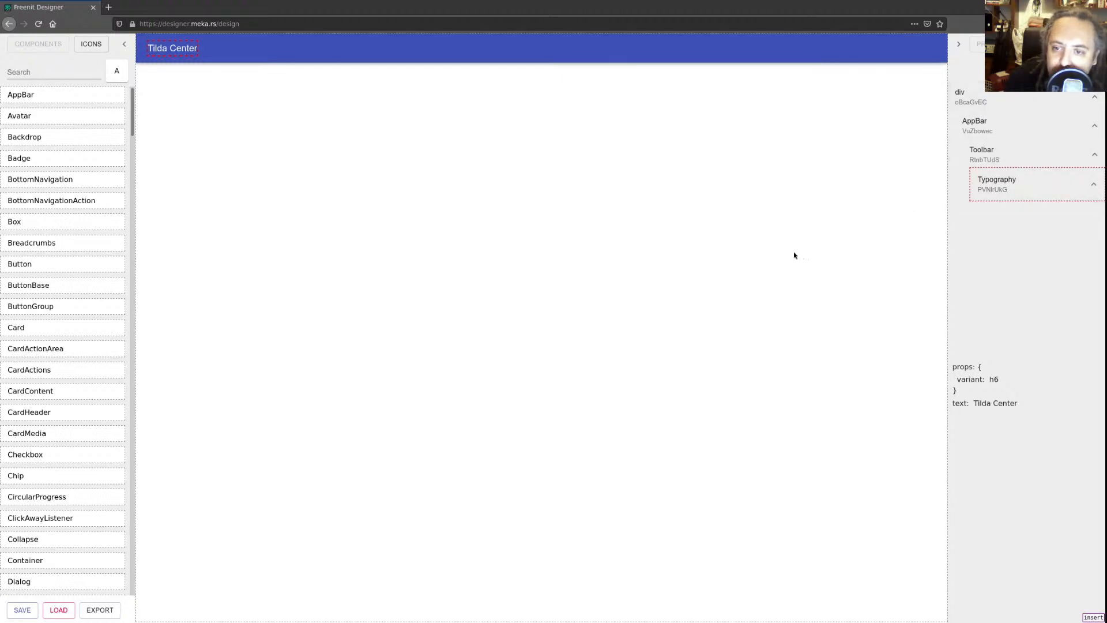
- Find the div component and add one to the canvas below the AppBar
click(64, 73)
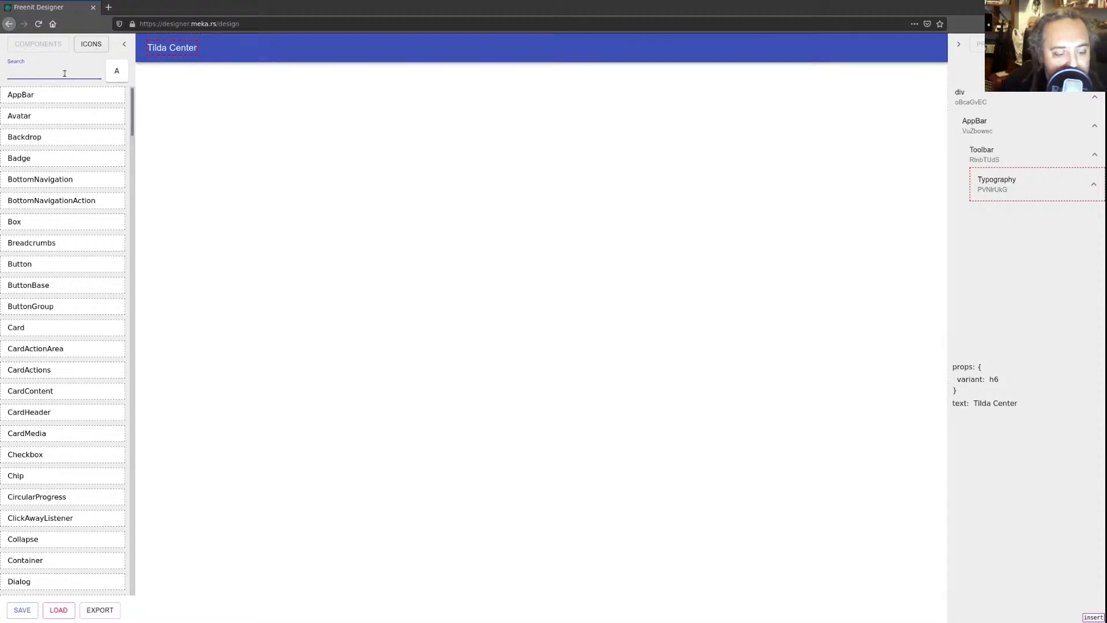
text(div)
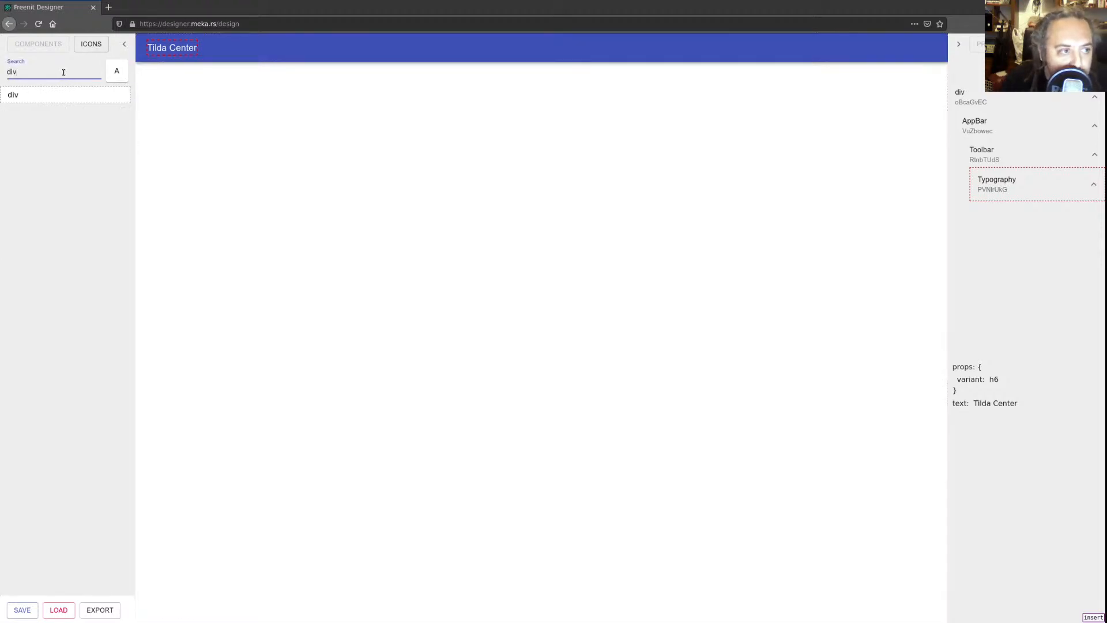
drag(54, 92, 409, 172)
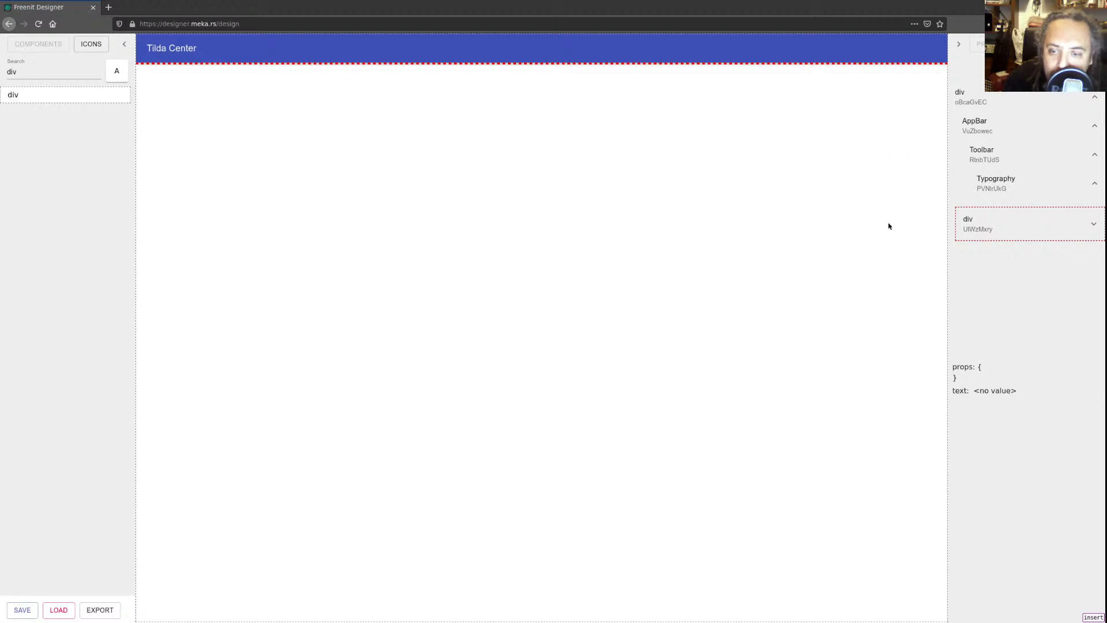
- Add a prop named style with the value {} to the new div
mouse_move(991, 367)
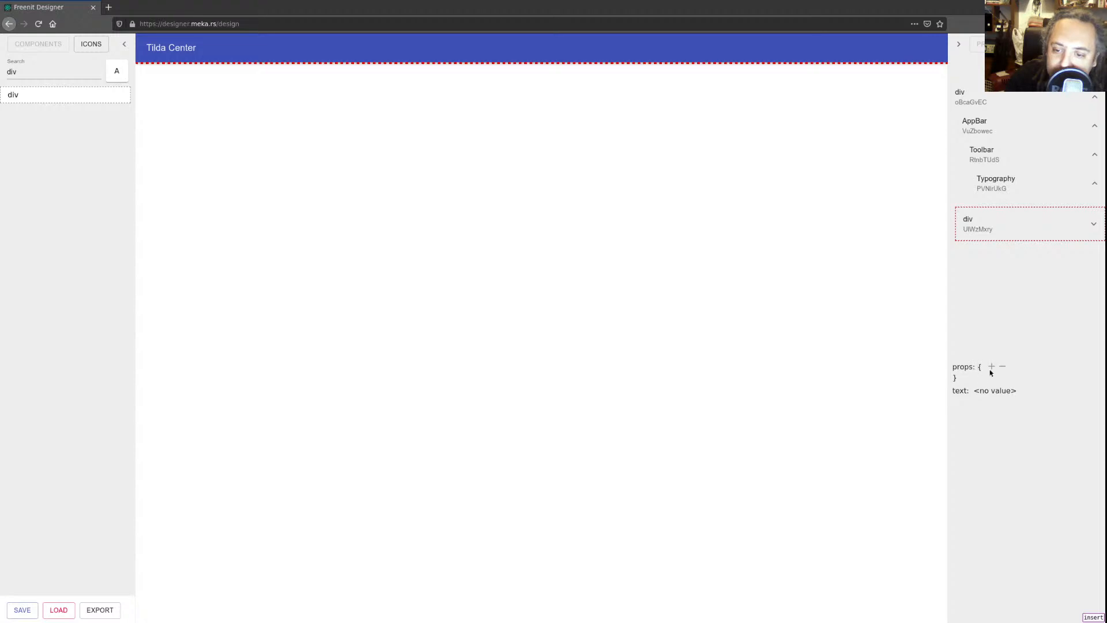
click(991, 368)
click(974, 403)
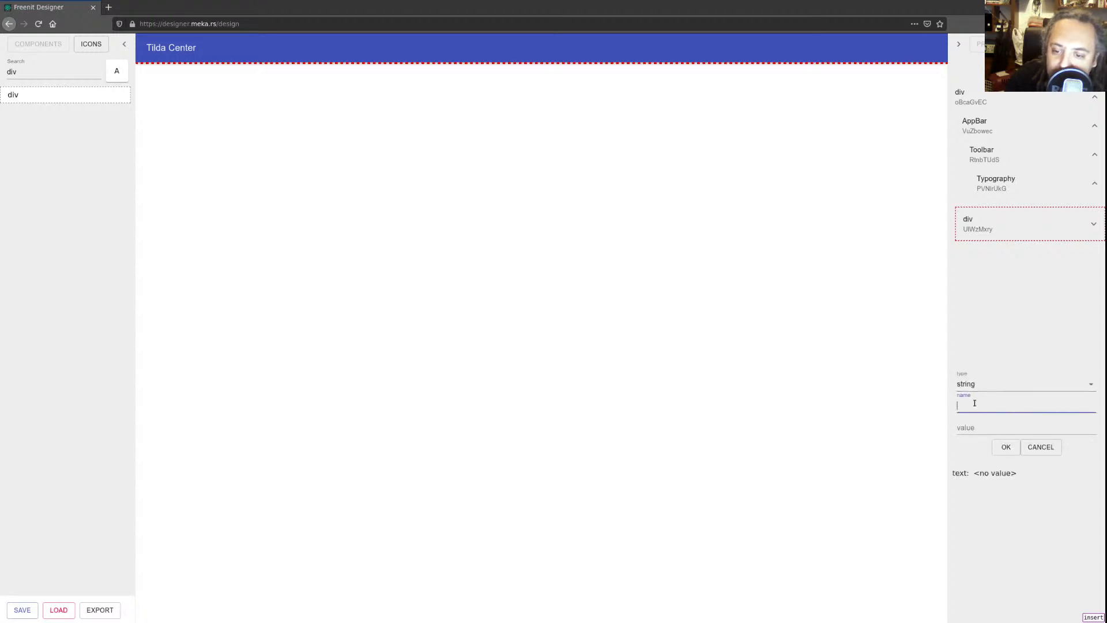
text(style)
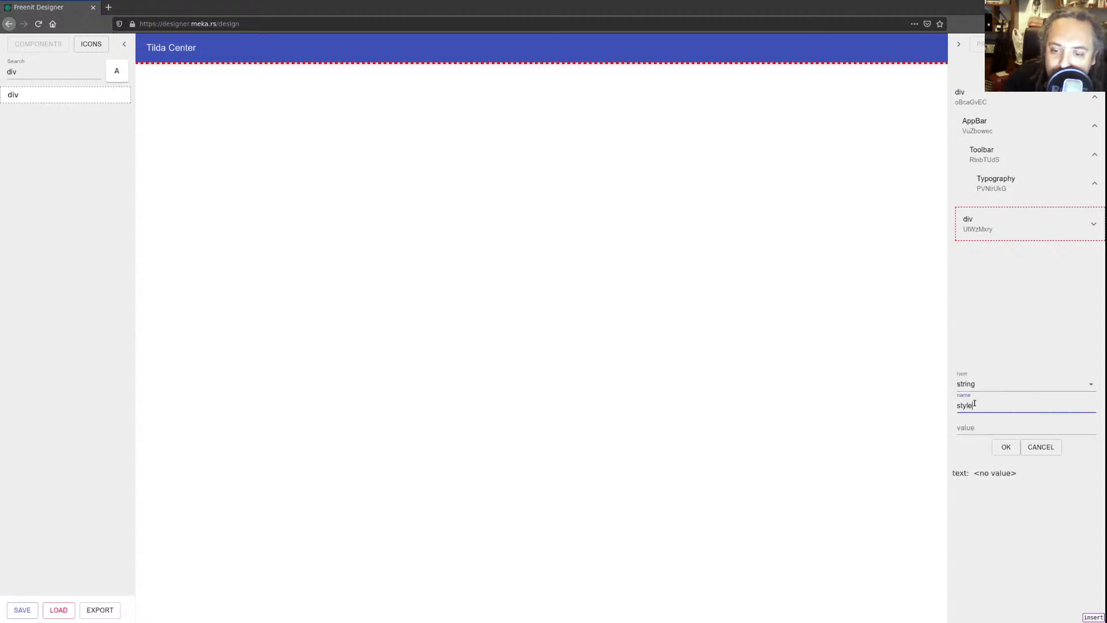
key(Tab)
text({})
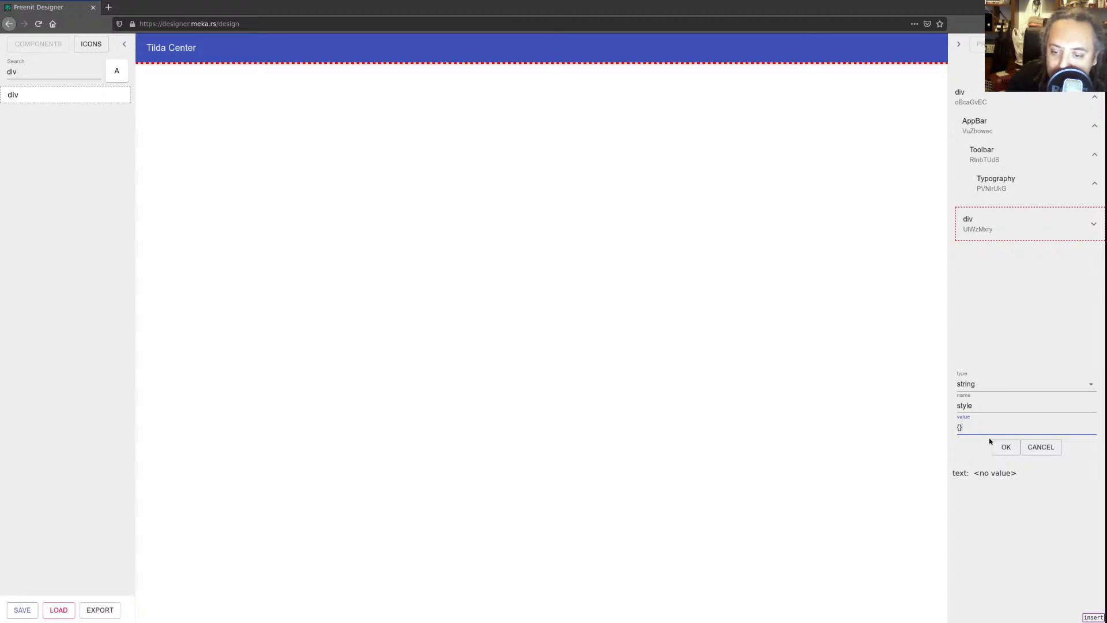
click(1002, 448)
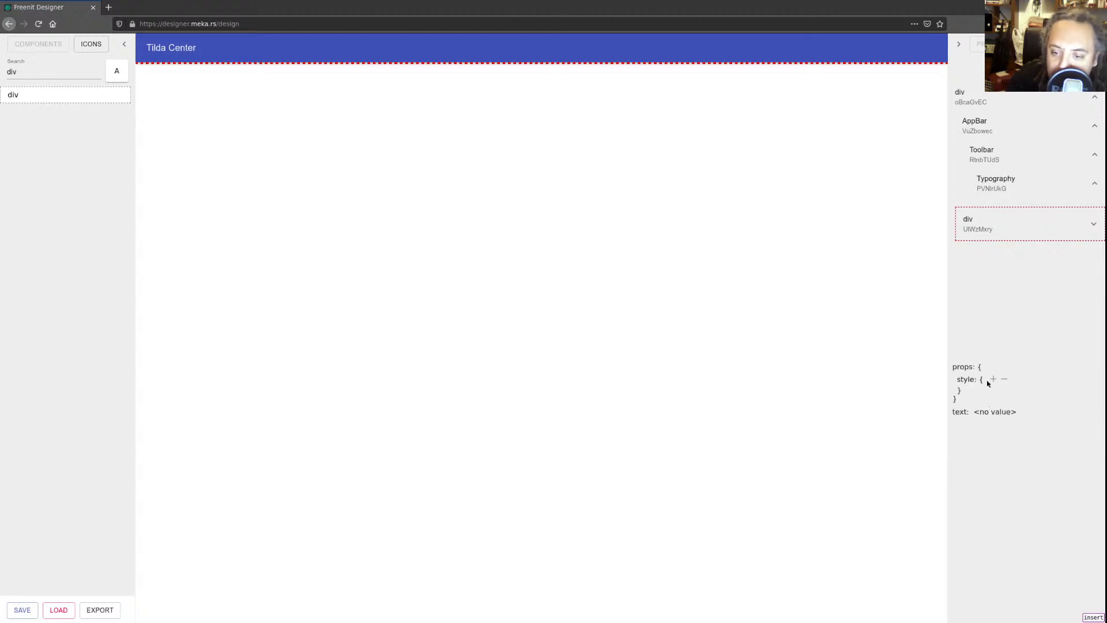
- Add a number-type height of 100 to the div's style
click(994, 381)
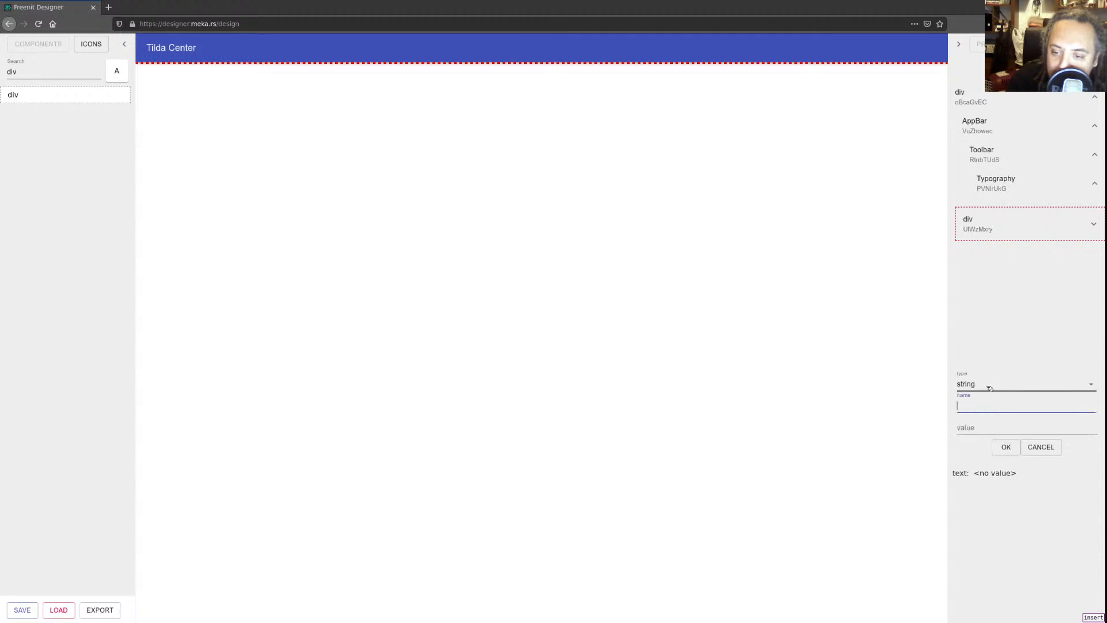
click(980, 407)
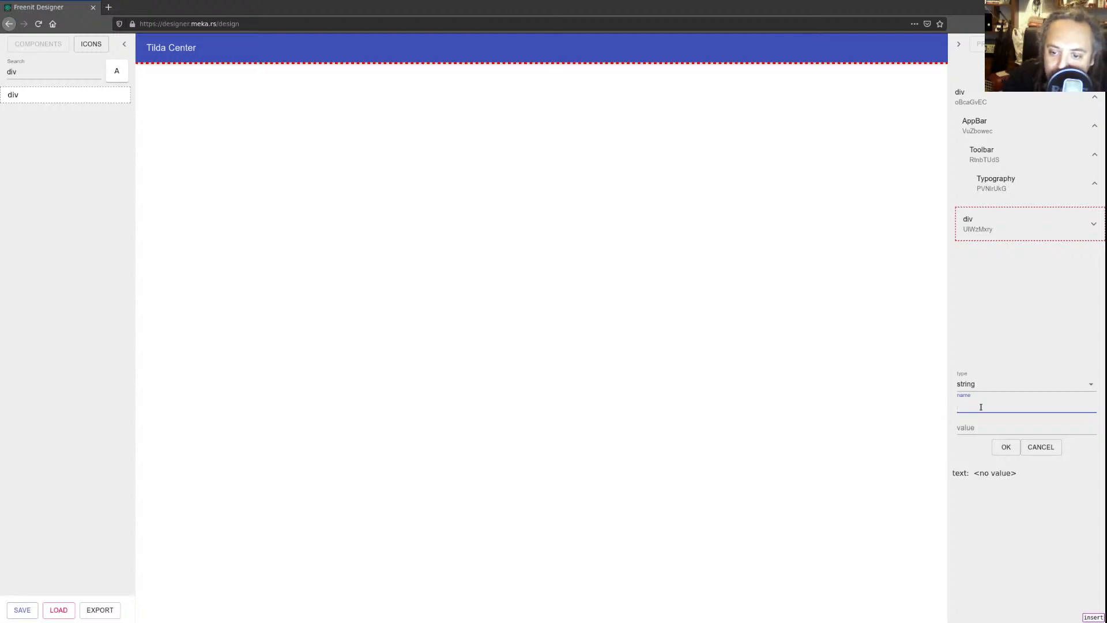
text(height)
key(Tab)
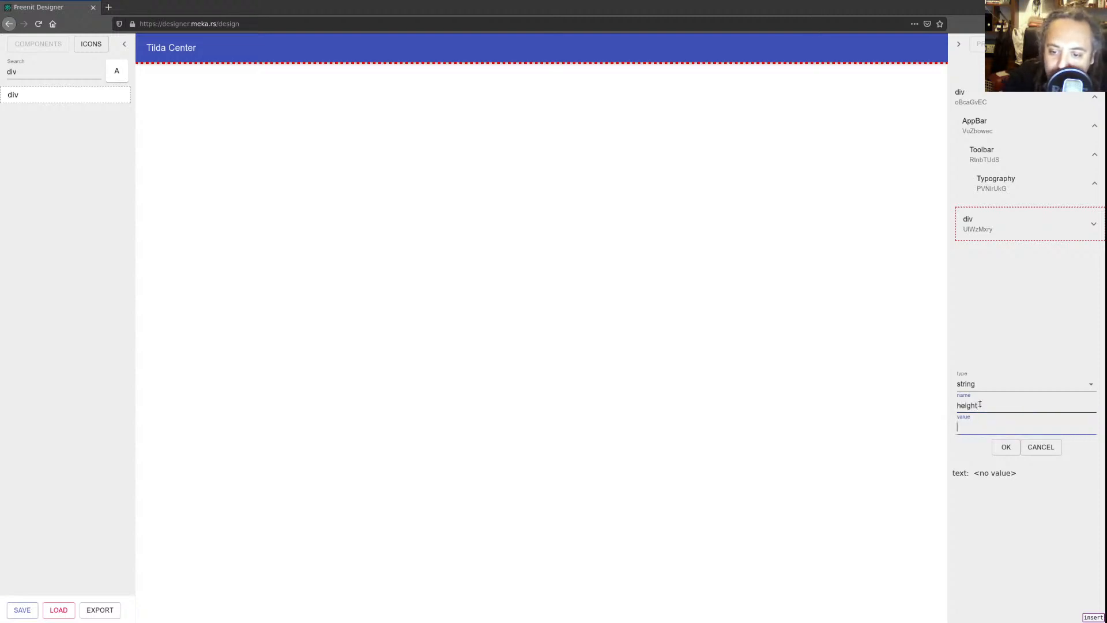
text(100)
click(983, 384)
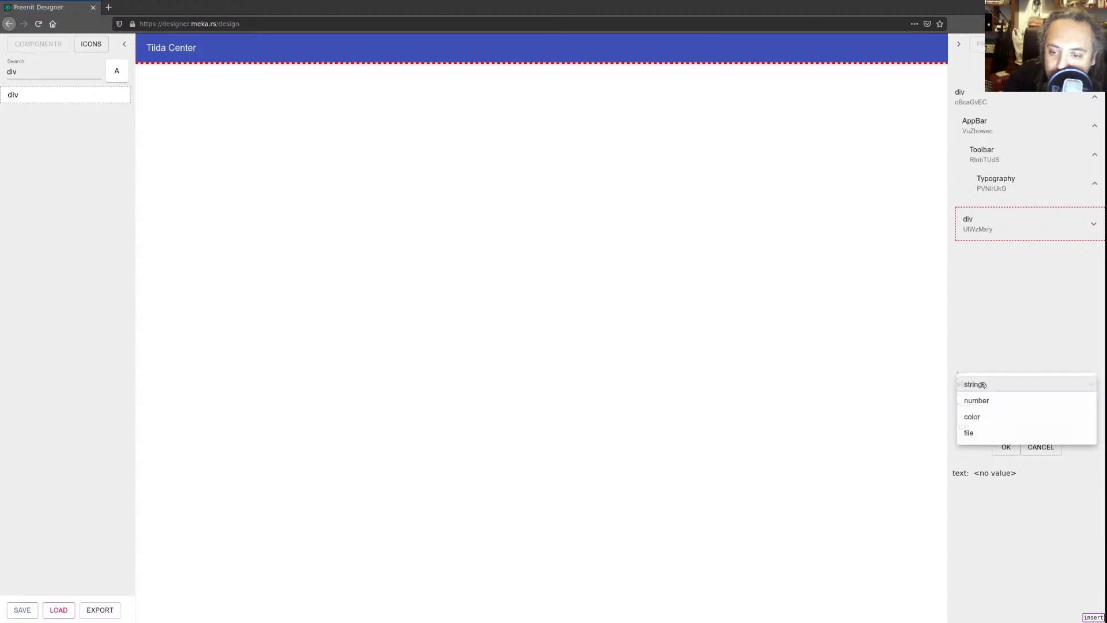
click(977, 400)
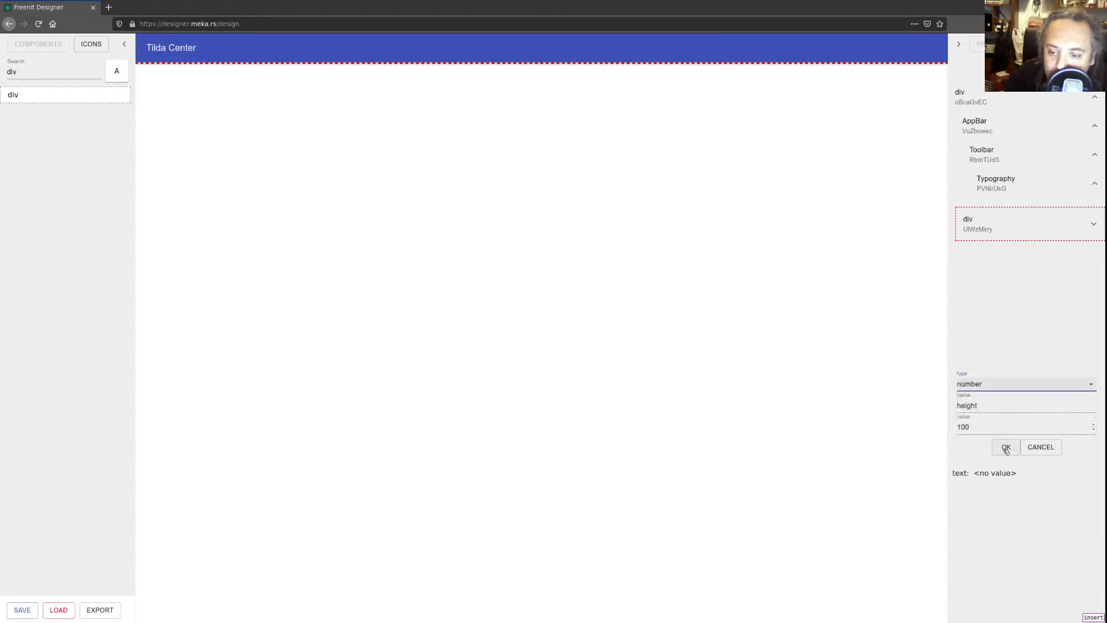
click(1006, 448)
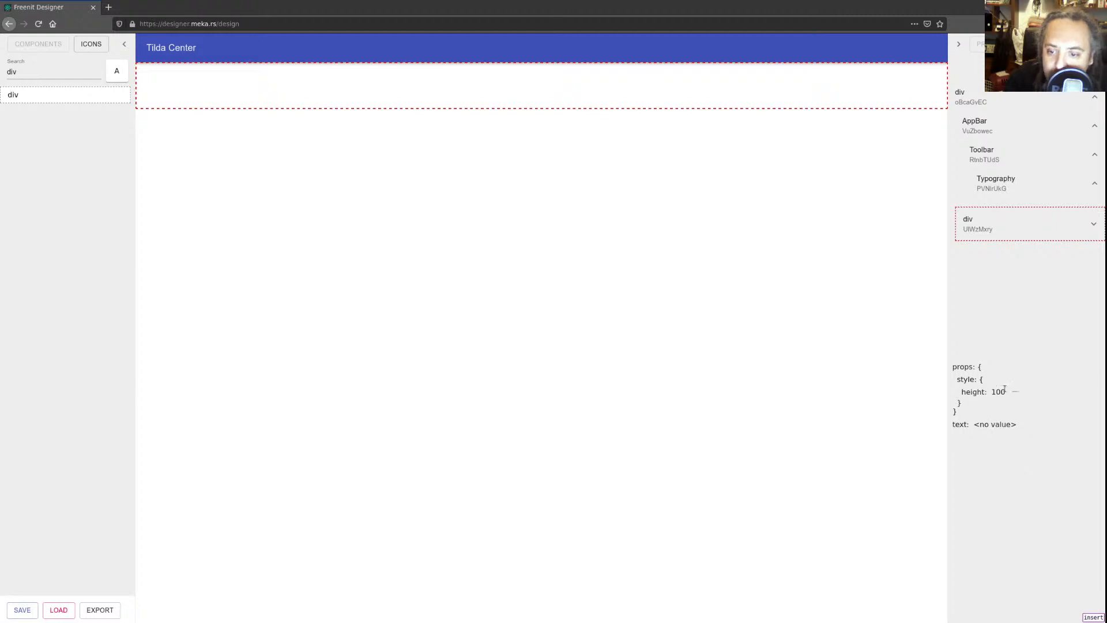
- Add a string-type backgroundColor of blue to the div's style
click(992, 379)
click(971, 407)
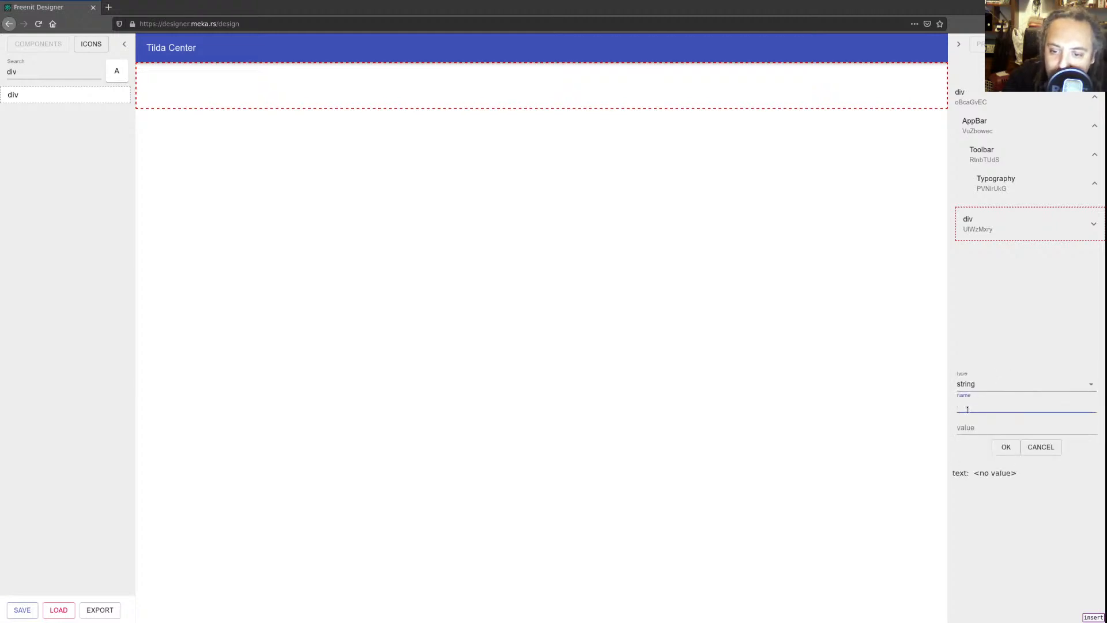
text(background)
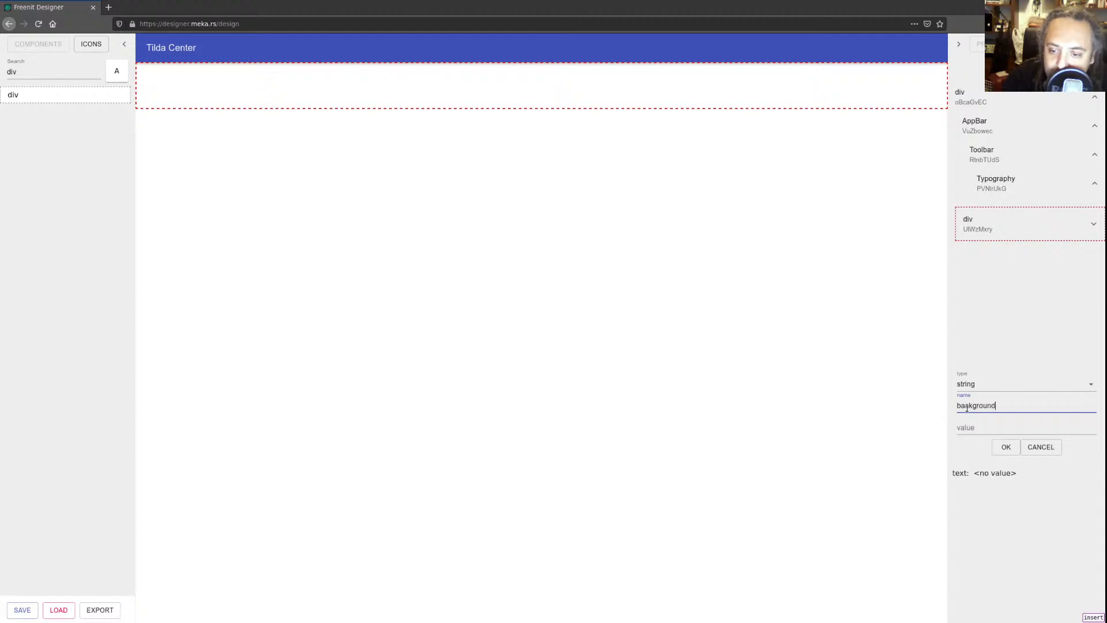
text(Color)
click(979, 426)
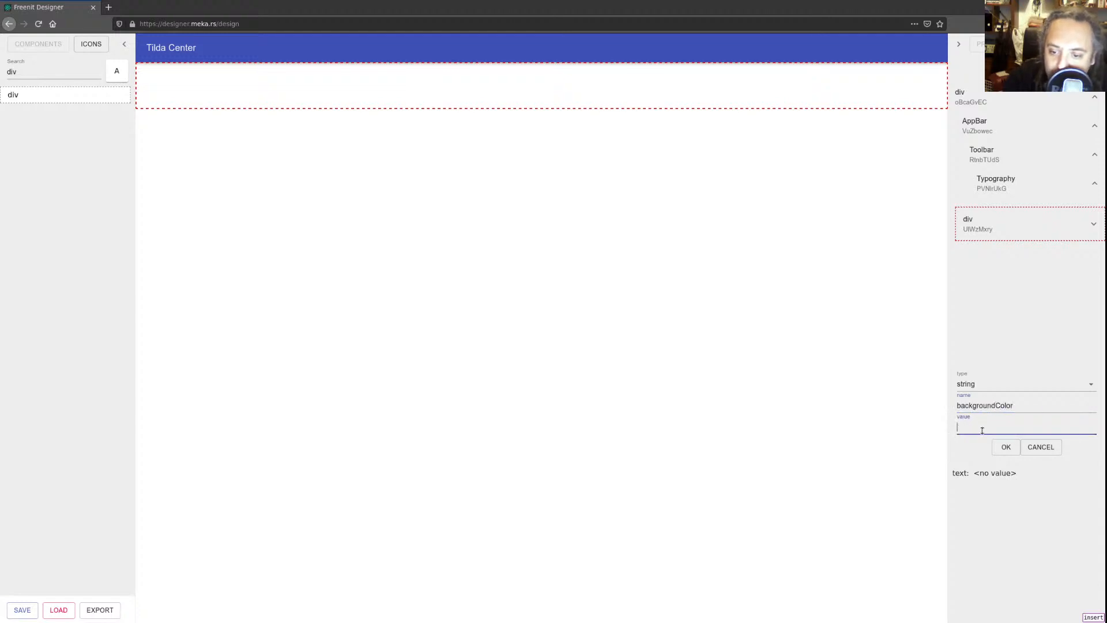
text(brlue)
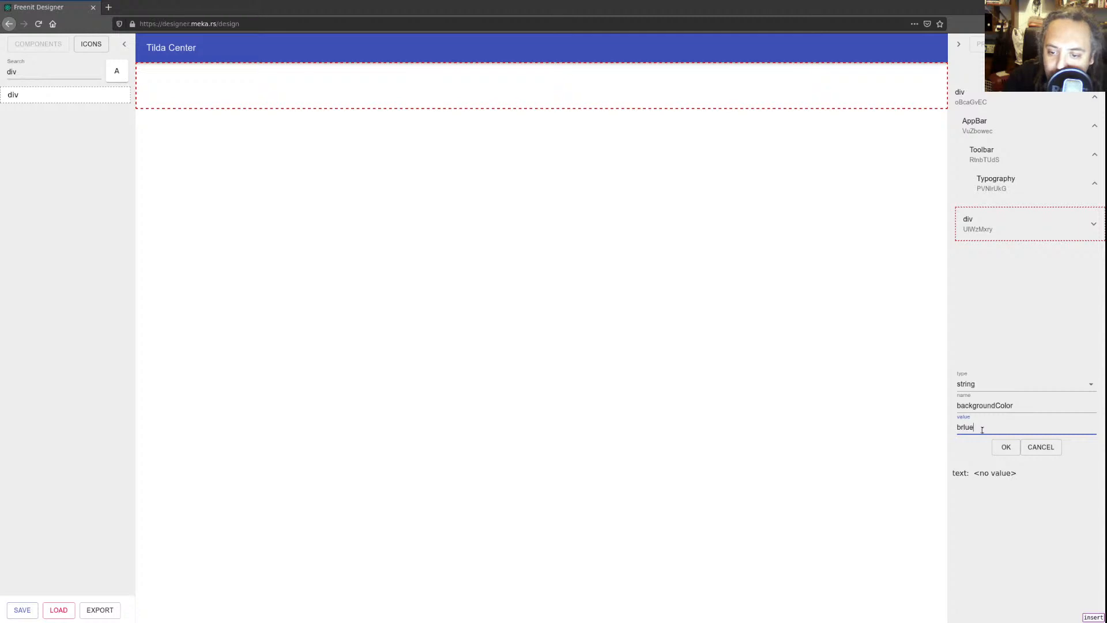
key(BackSpace)
text(lue)
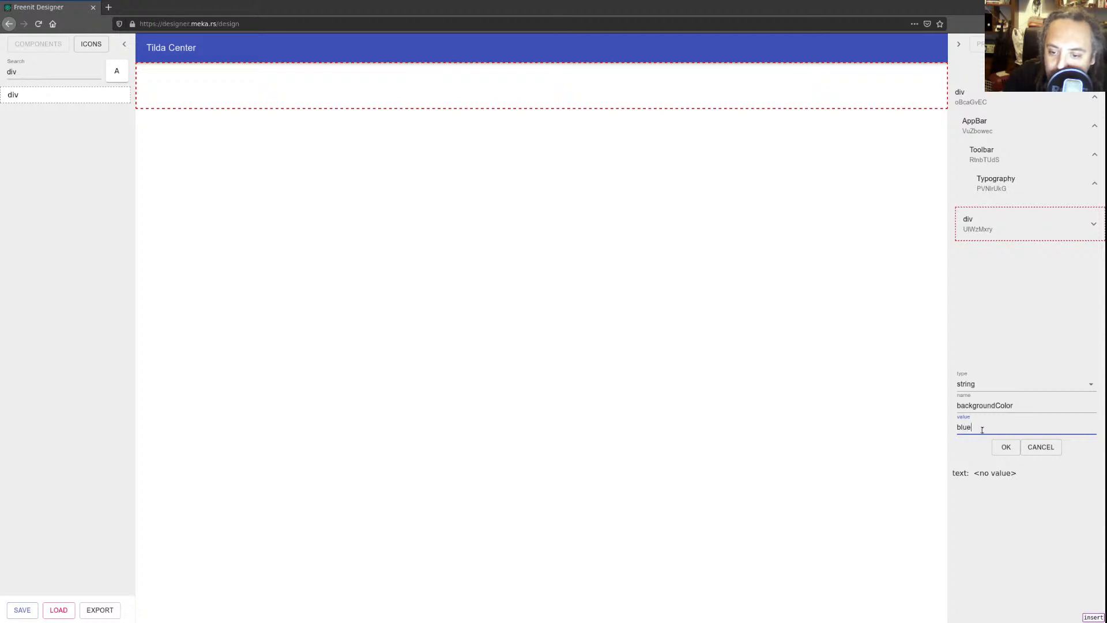
click(1005, 446)
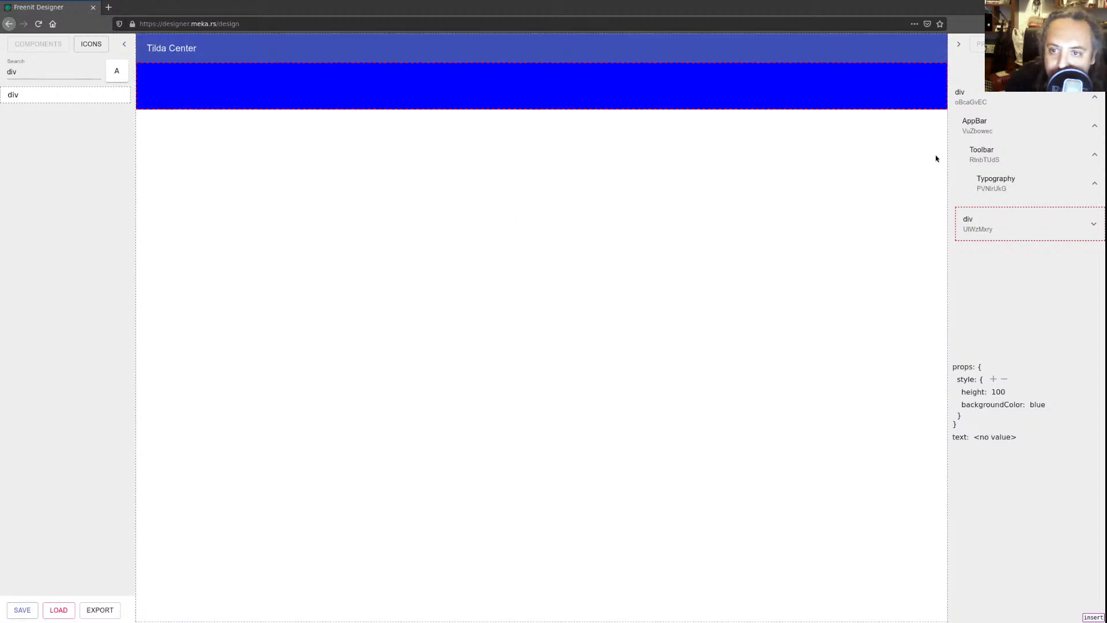
- Enlarge the page to 170% and examine the root div, the Typography element and the blue div through the component tree
click(720, 221)
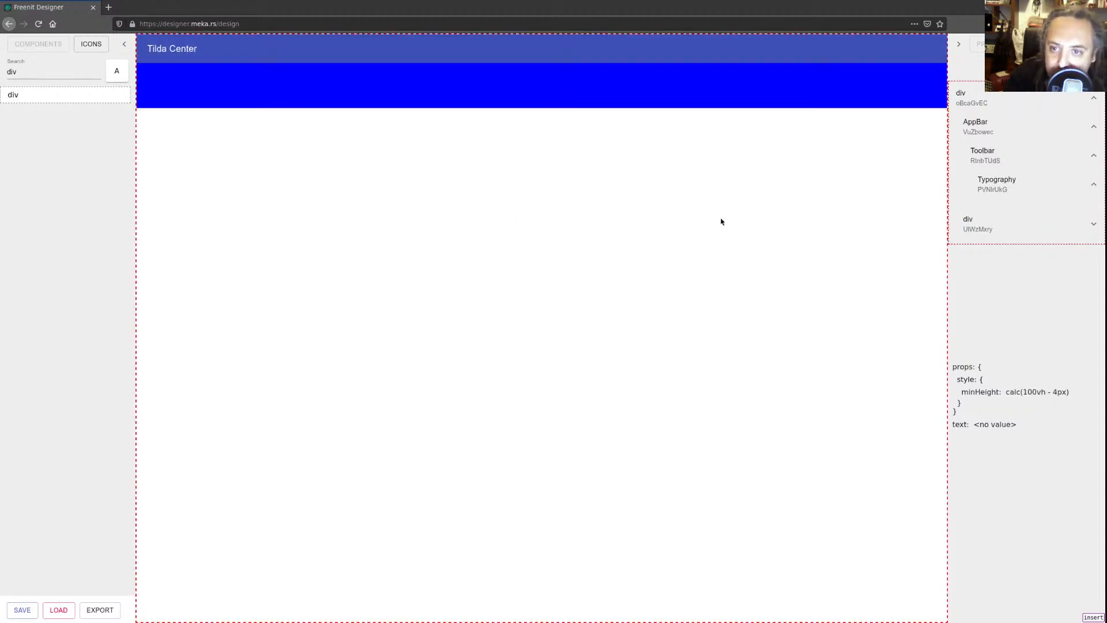
key(Escape)
key(ctrl+plus)
key(ctrl+plus)
key(ctrl+plus)
key(ctrl+plus)
key(ctrl+plus)
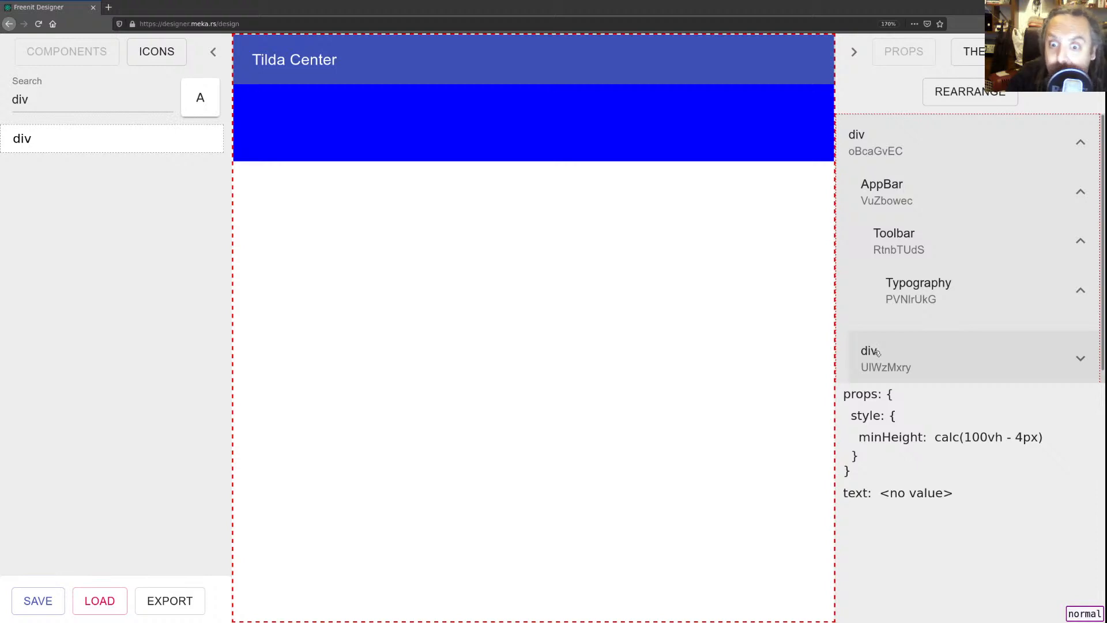
click(908, 286)
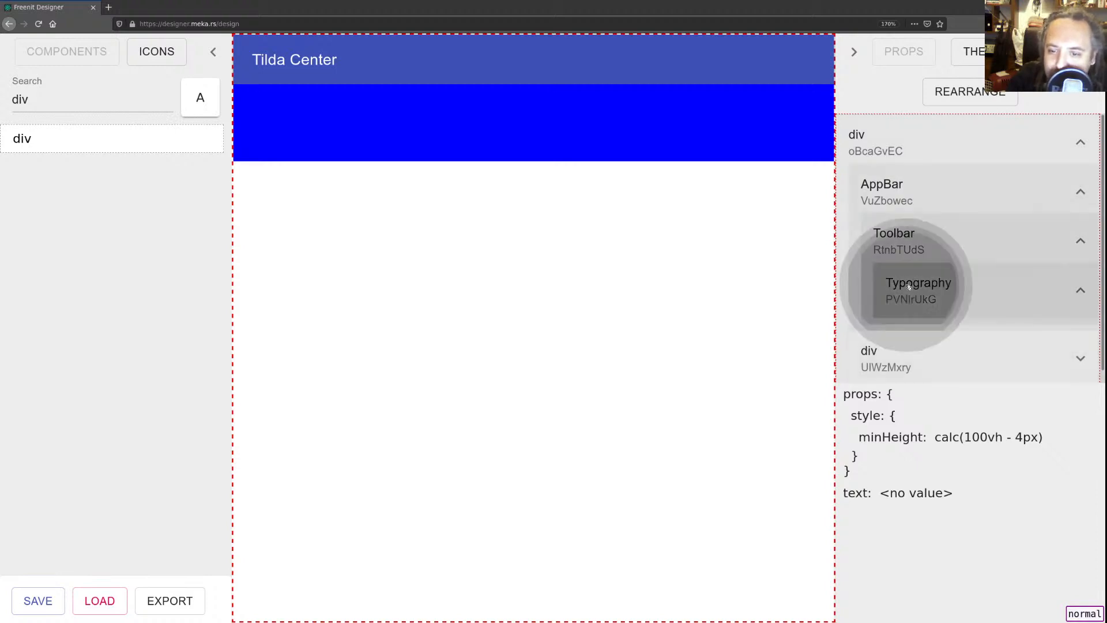
click(873, 362)
click(910, 290)
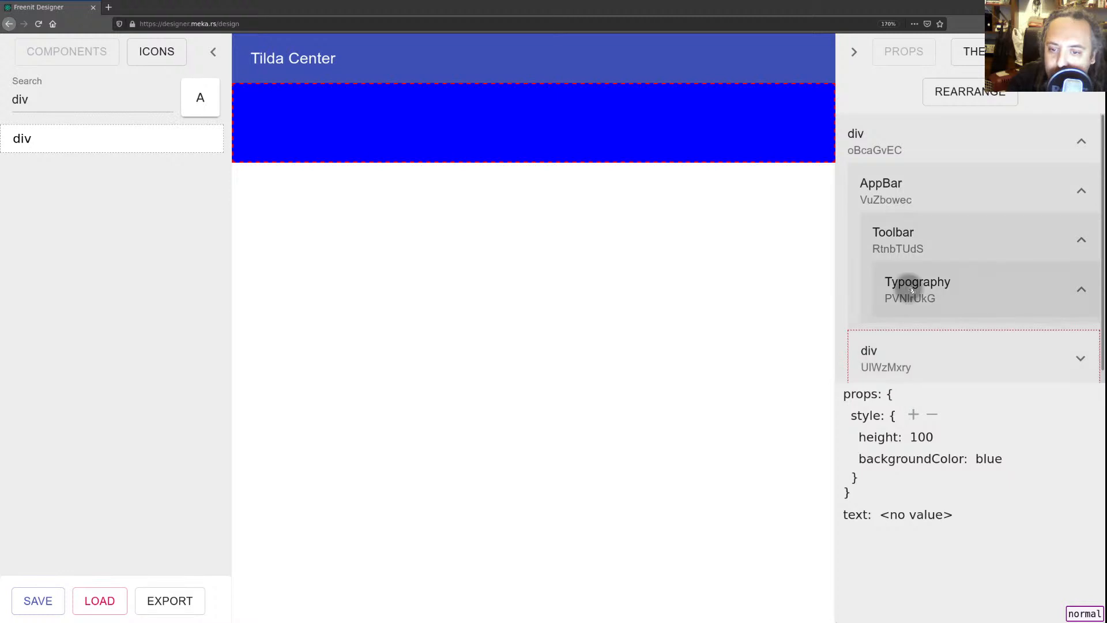
- Nest a new div component inside the blue div in the component tree
click(898, 357)
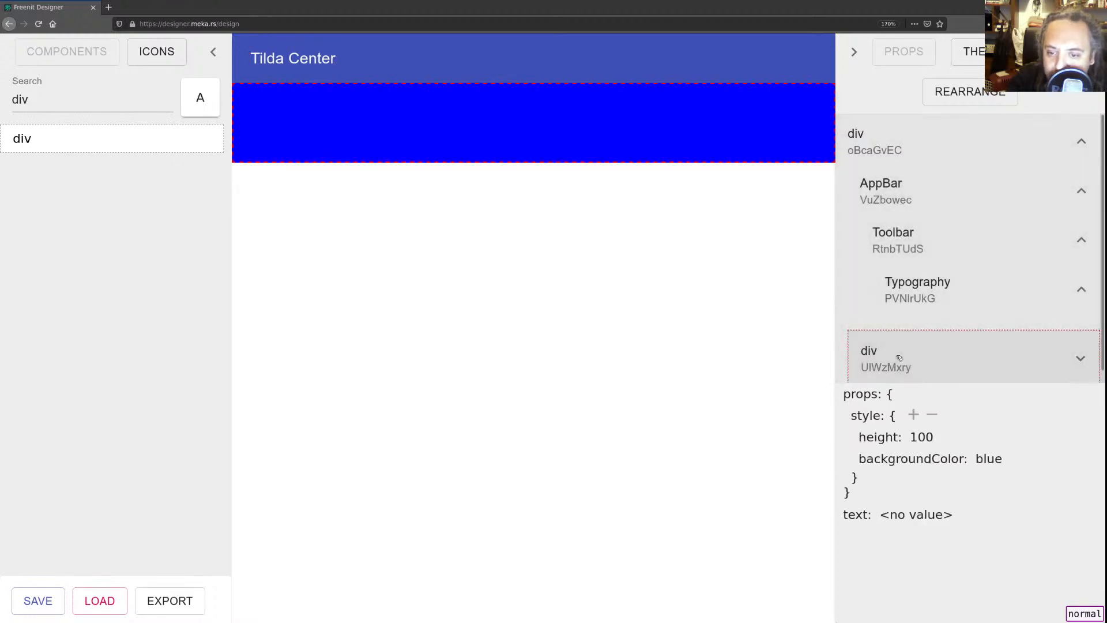
click(903, 296)
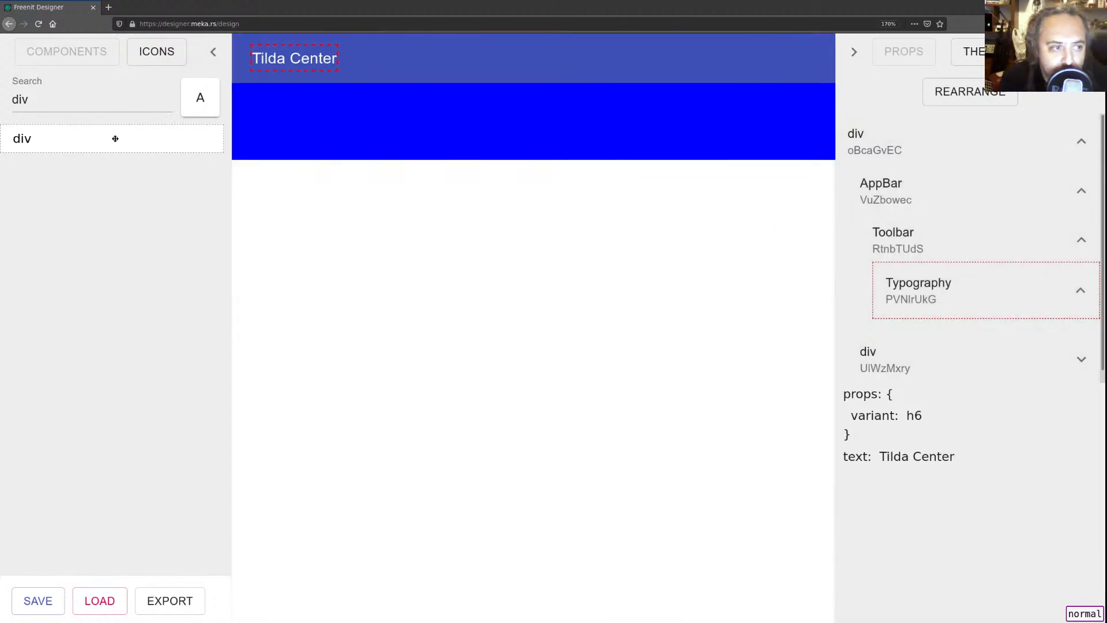
drag(115, 139, 934, 344)
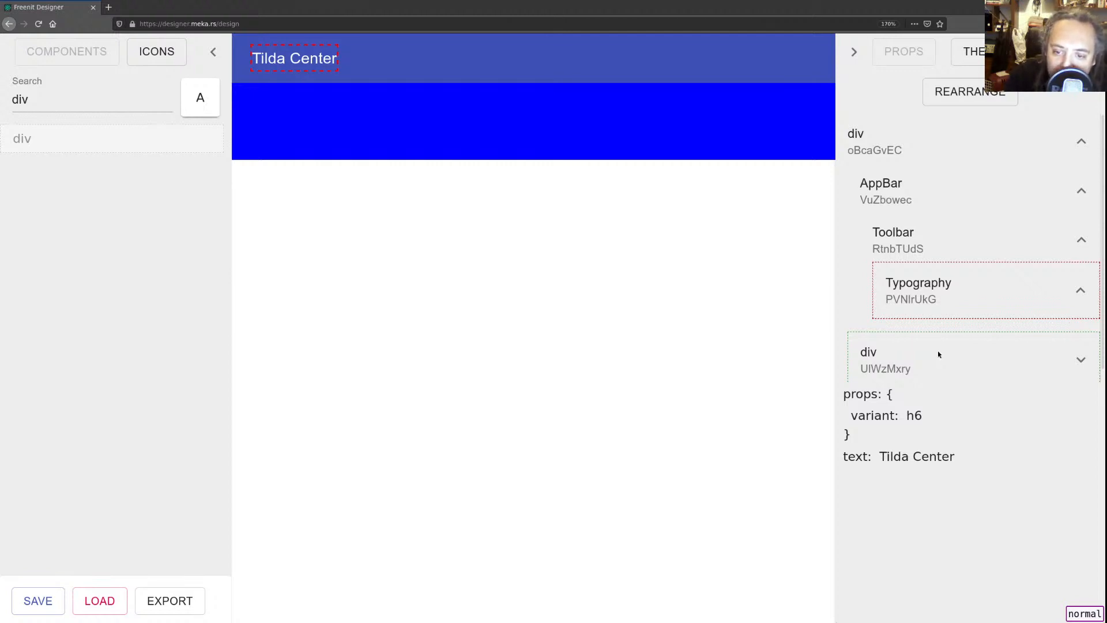
drag(937, 354, 938, 353)
click(937, 351)
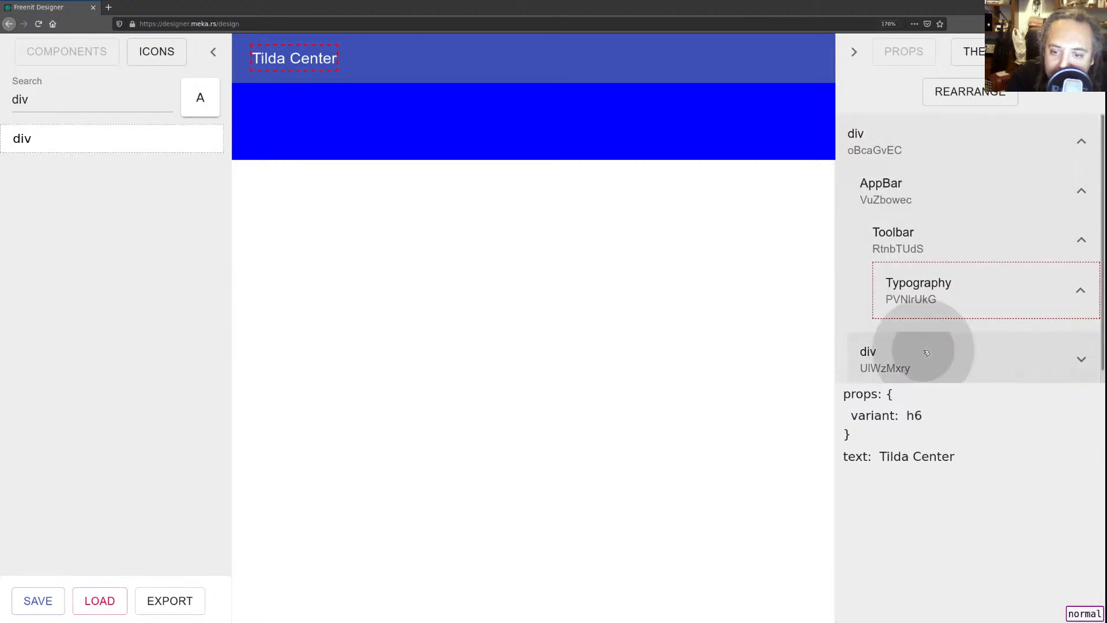
- Expand the blue div in the component tree and inspect the div nested inside it
click(1080, 358)
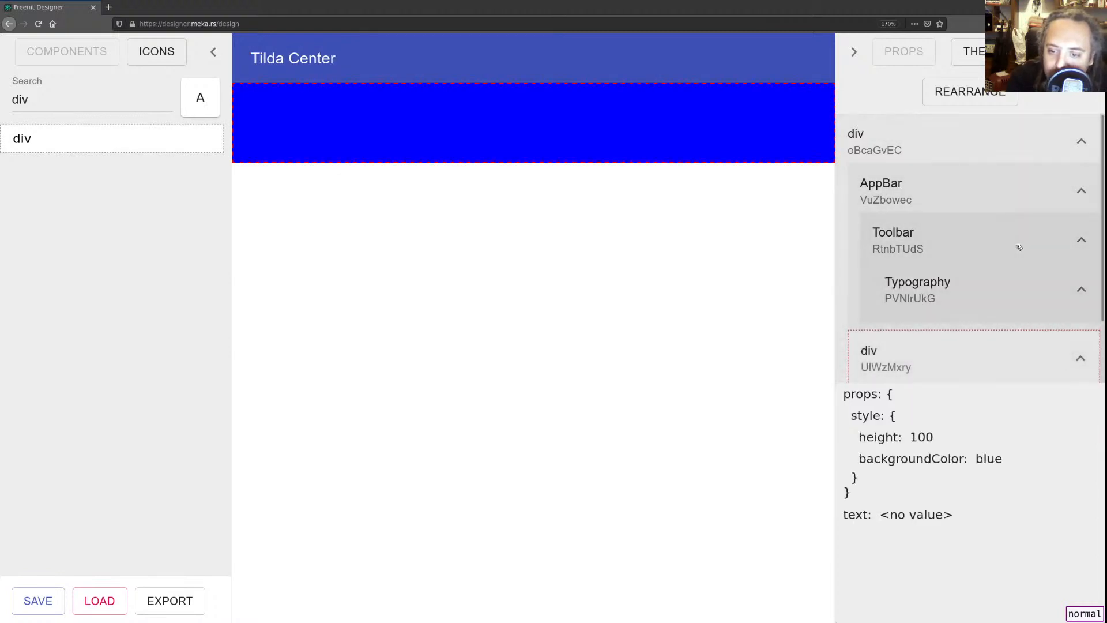
scroll(1019, 247, down, 1)
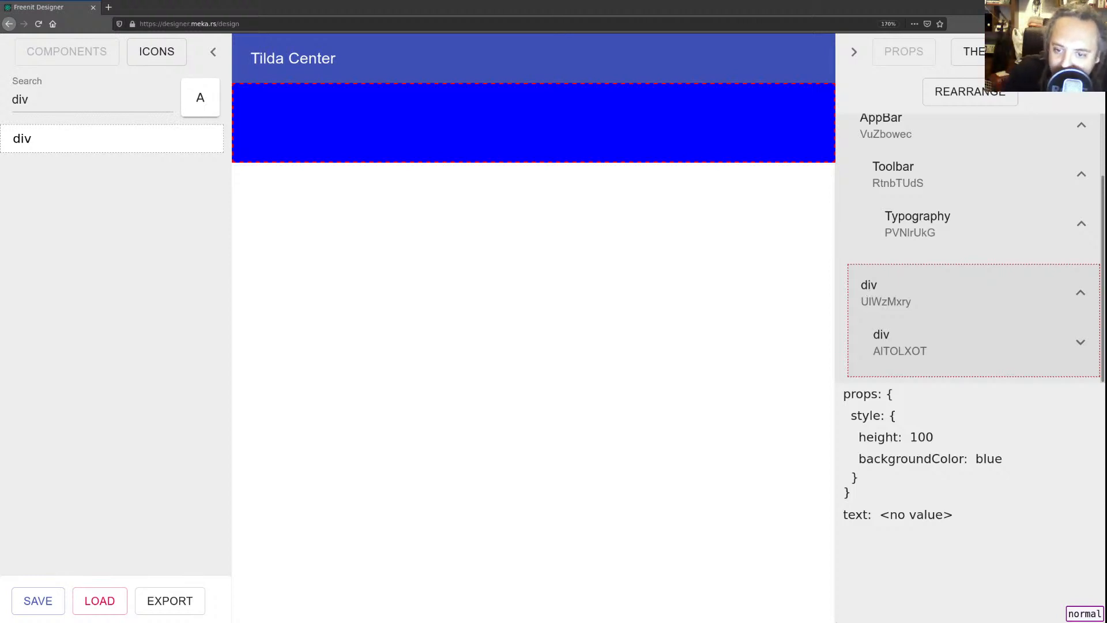
click(904, 352)
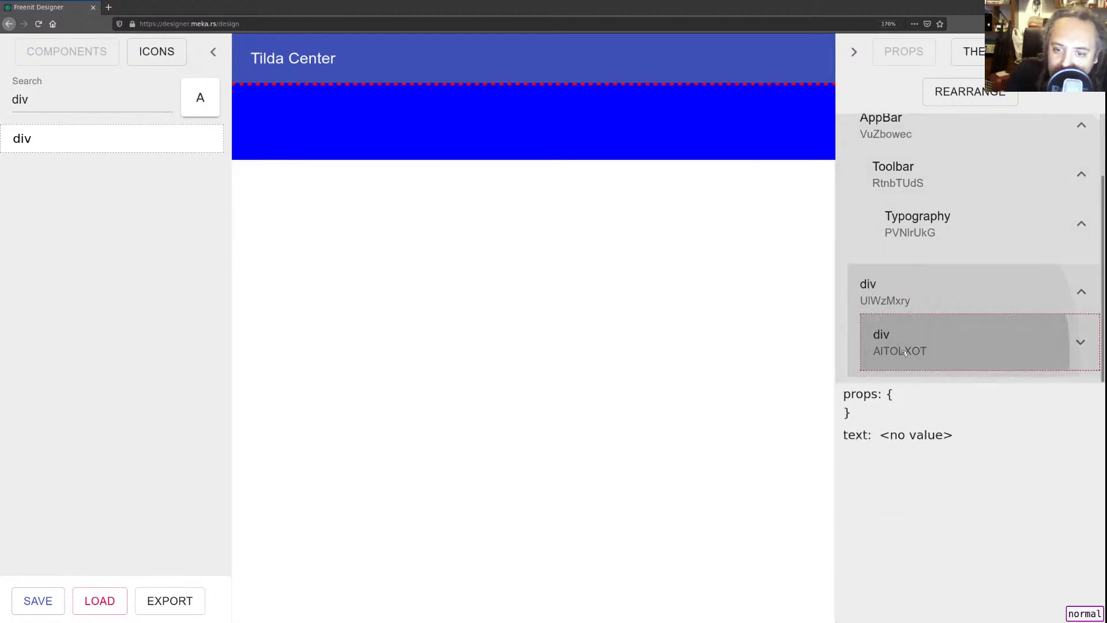
click(899, 290)
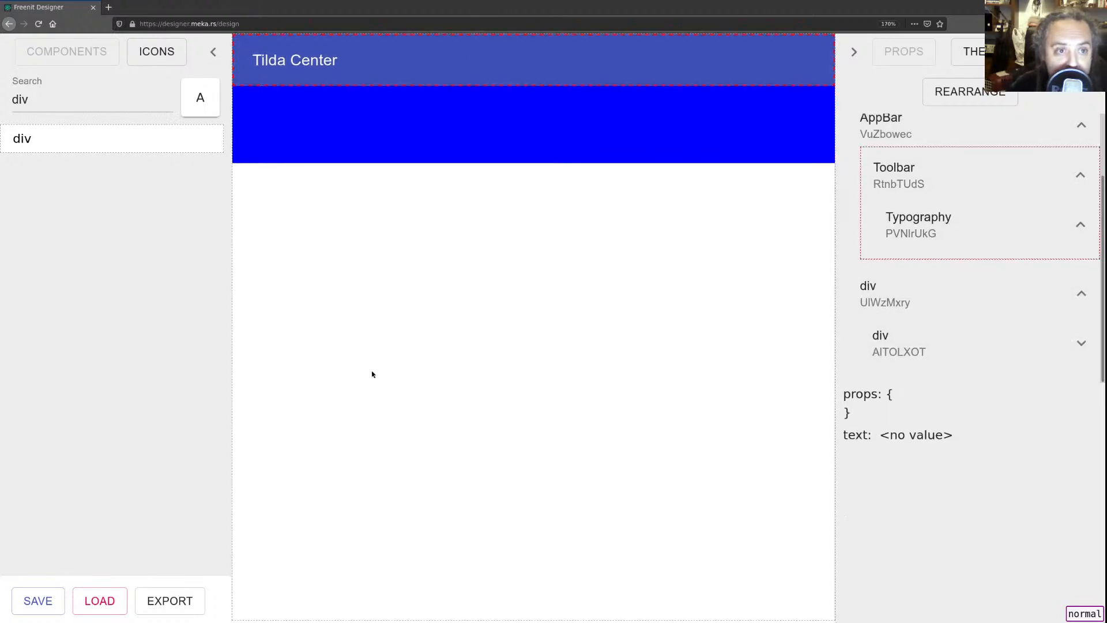
- Save the current layout and load the saved design with the grid of bridge-photo cards
click(52, 605)
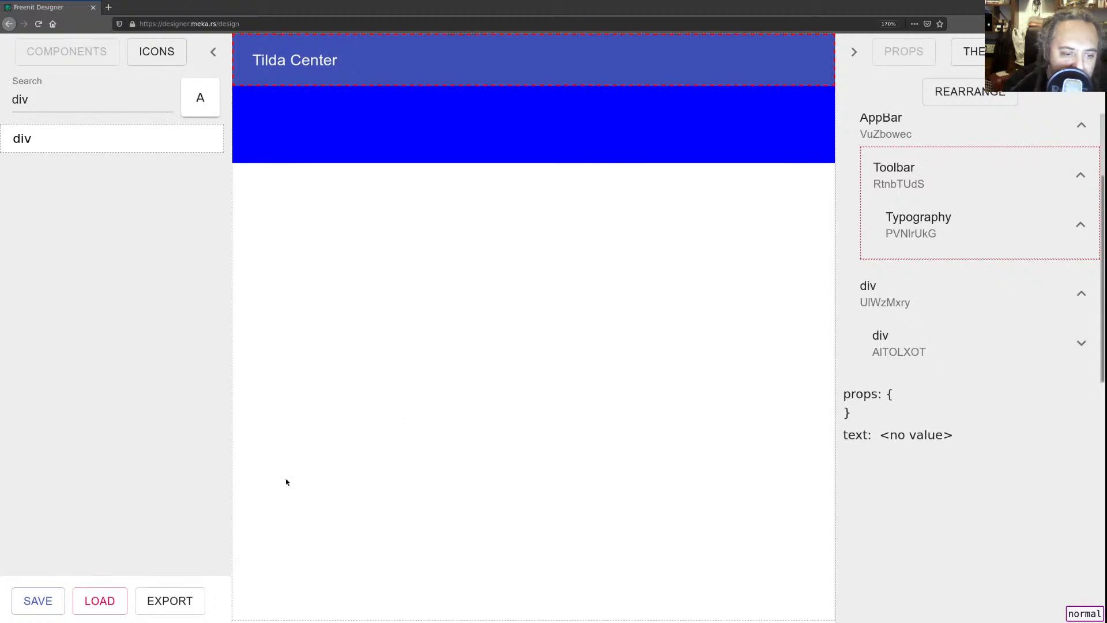
click(119, 602)
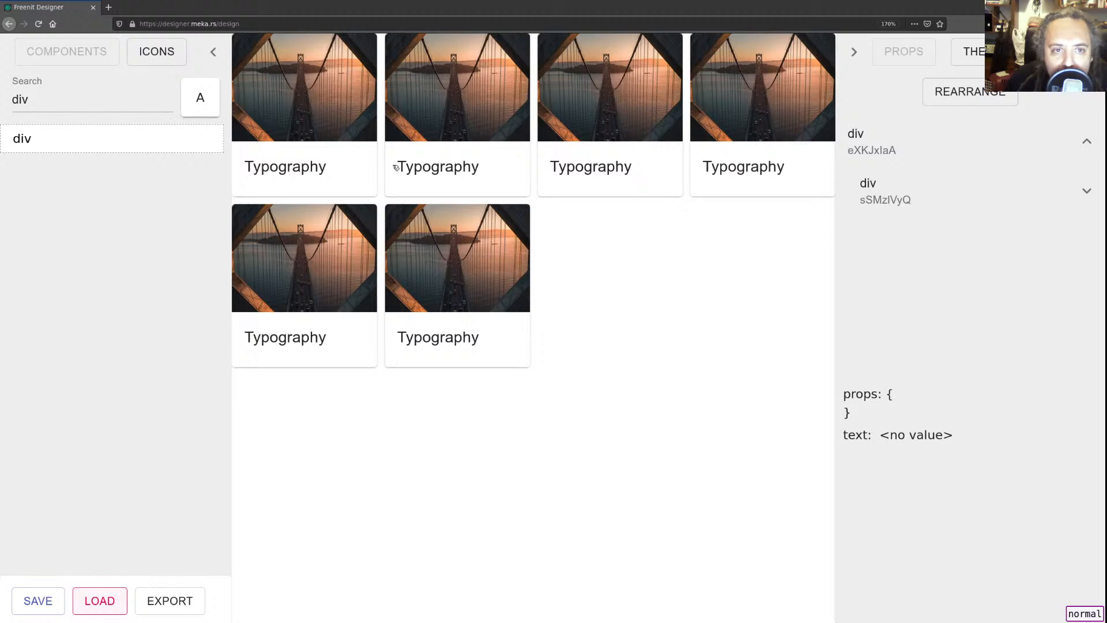
- Load the saved honey farm design and look through its page from the hero image to the ordering section
click(396, 167)
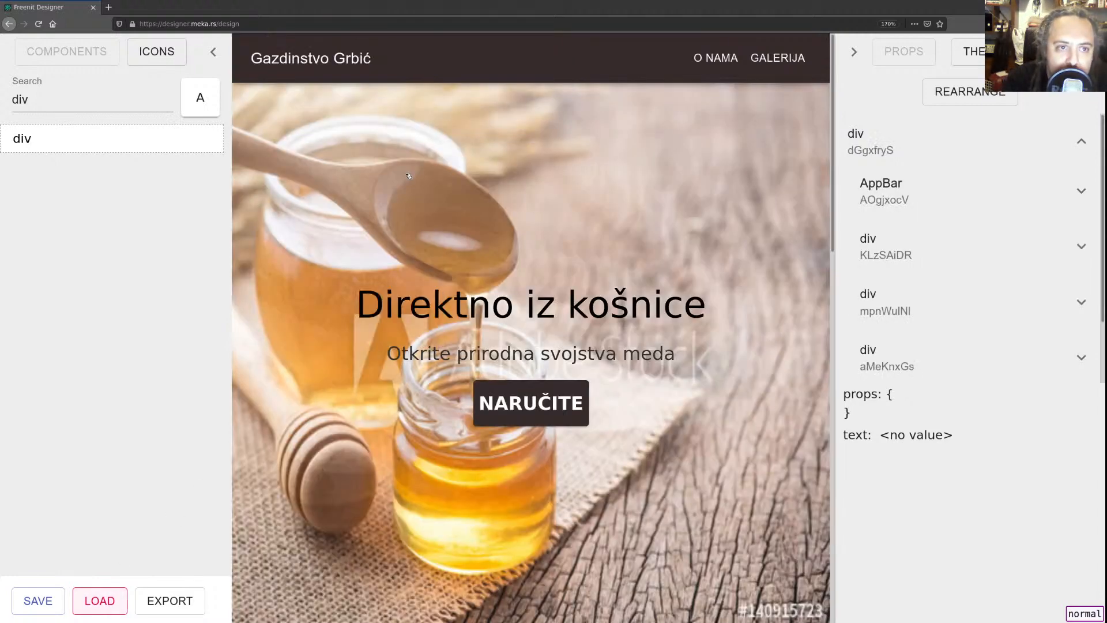
scroll(420, 148, down, 10)
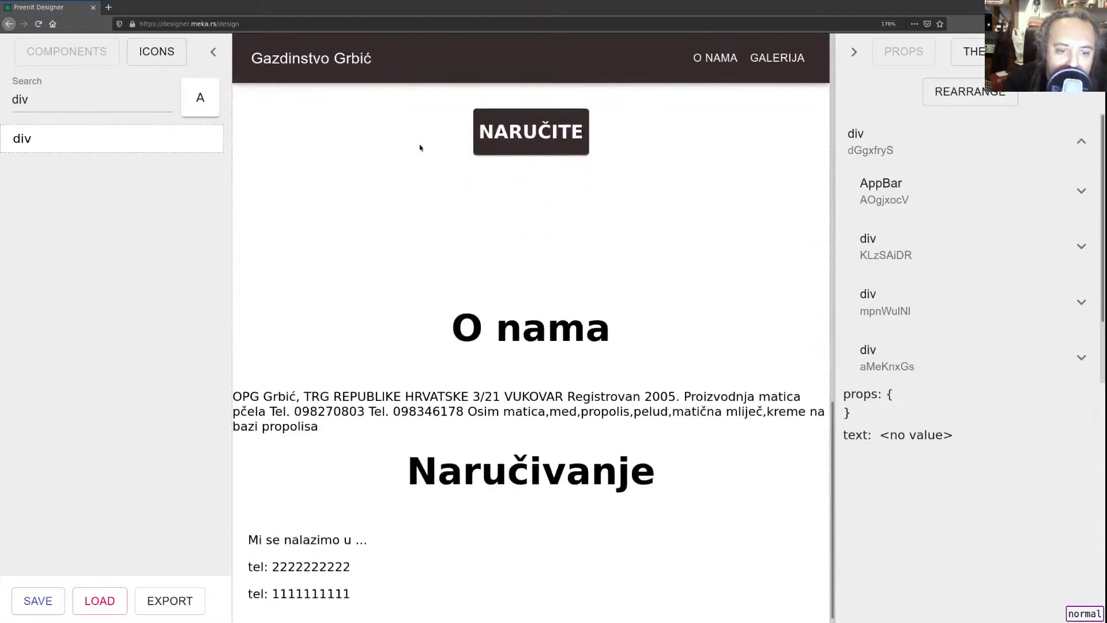
scroll(419, 147, up, 10)
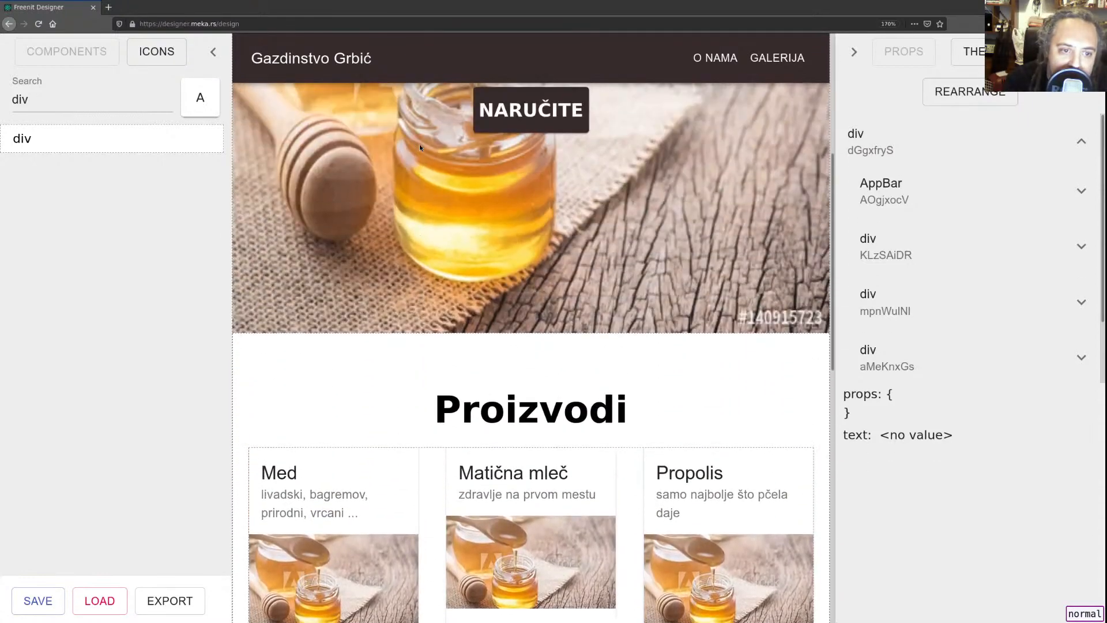
scroll(420, 147, down, 10)
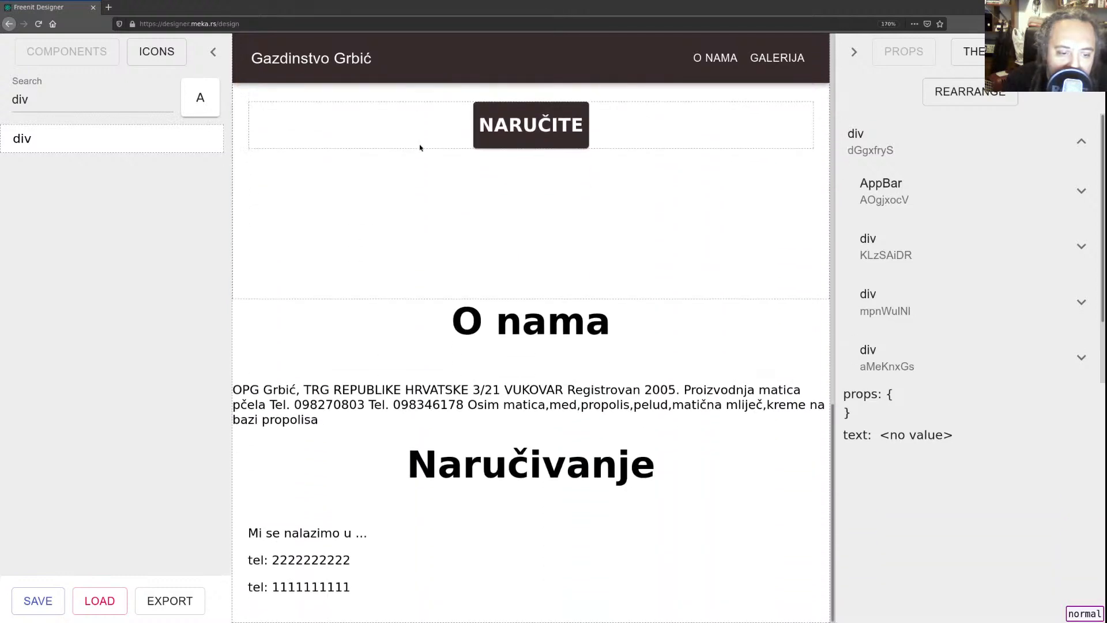
scroll(419, 145, up, 10)
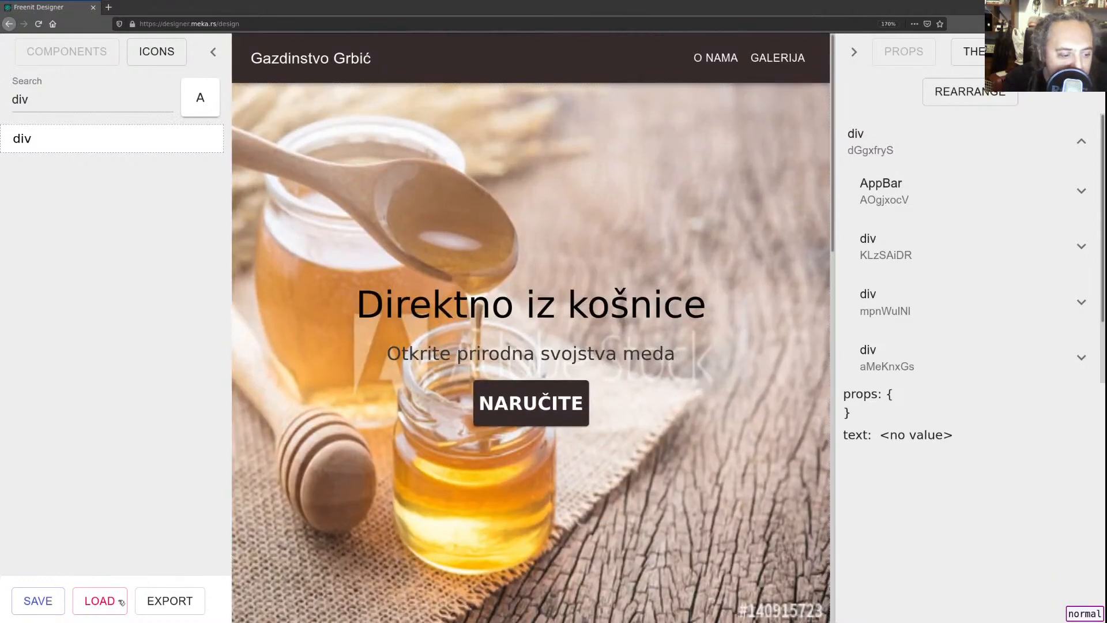
- Load the saved Tilda Center webmail design and collapse both side panels to give the page more room
click(99, 600)
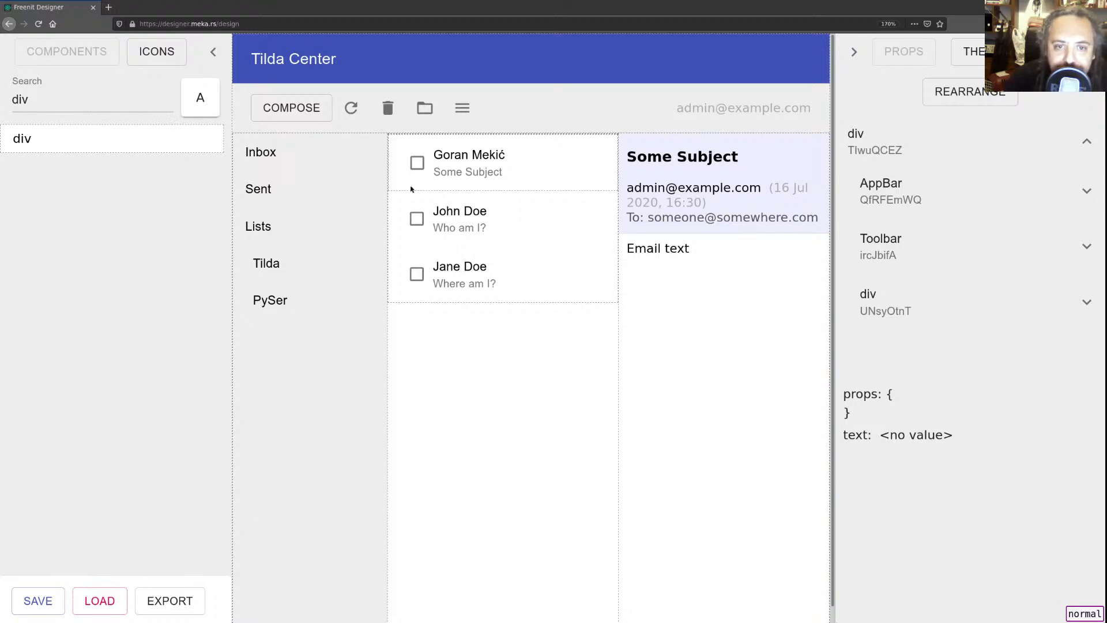
click(854, 53)
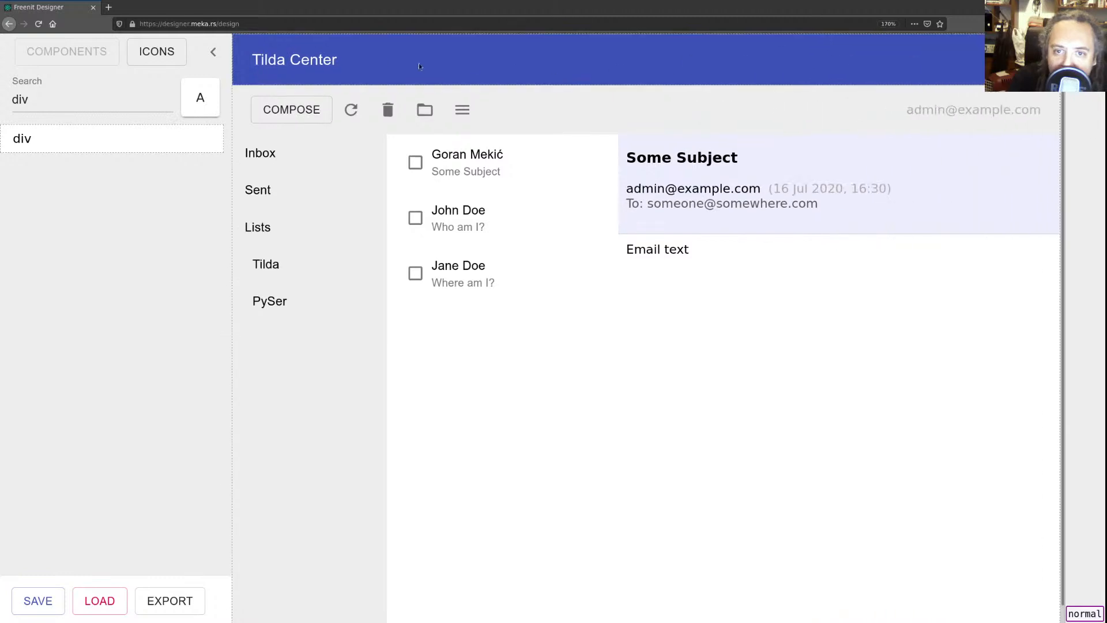
click(213, 51)
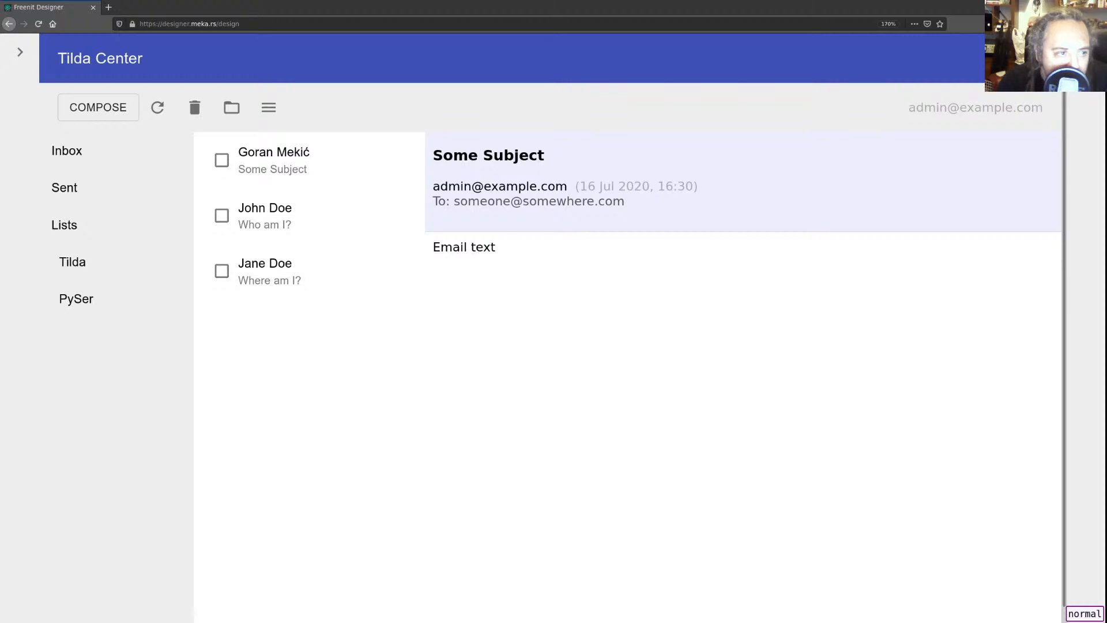
- Reopen the components panel and reset its search to list all components
click(20, 52)
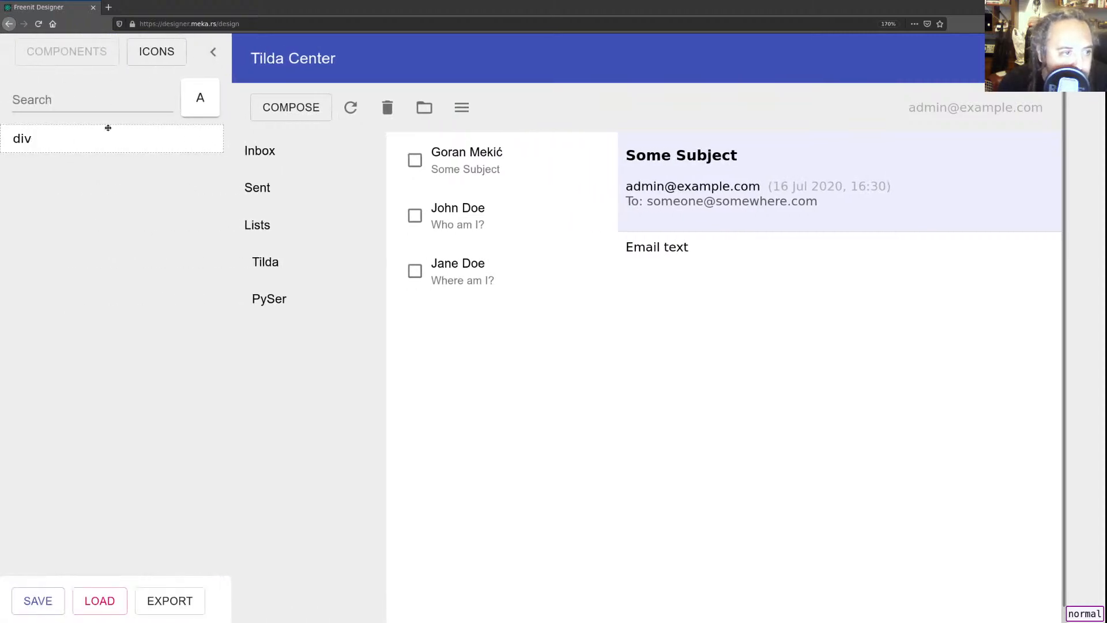
click(133, 107)
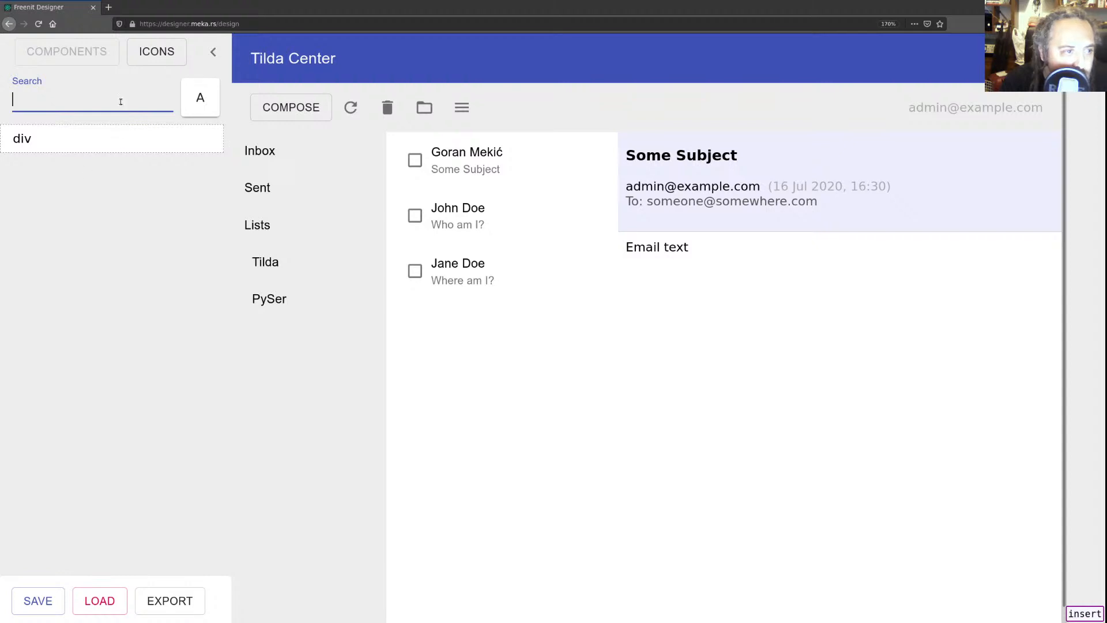
text(c)
key(BackSpace)
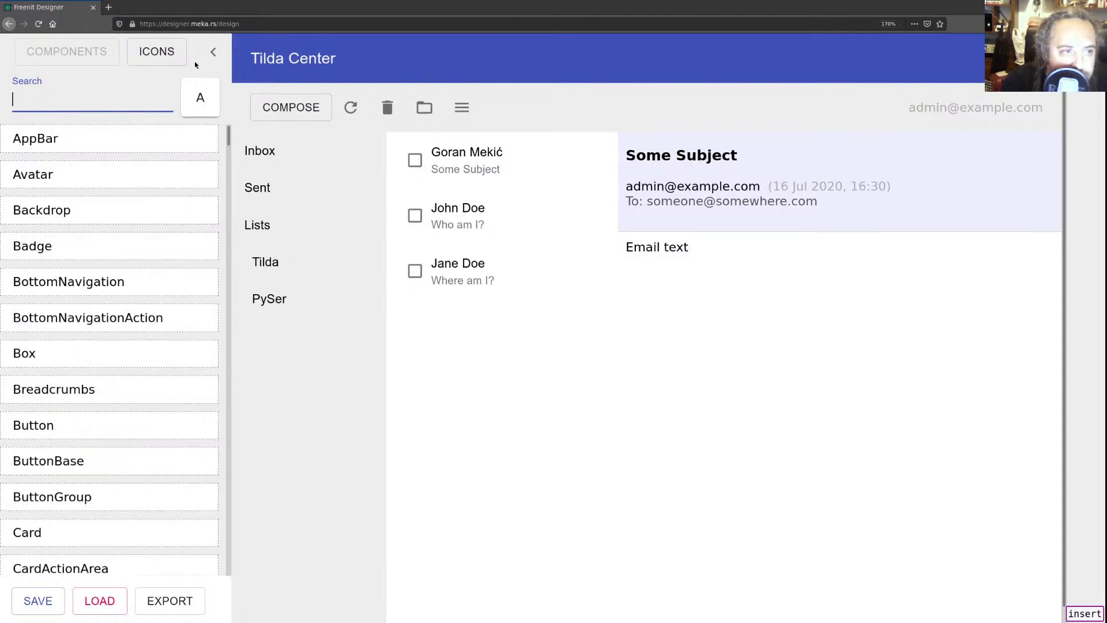
- Reopen the props panel, then examine the root div's style and the design's theme settings
click(581, 341)
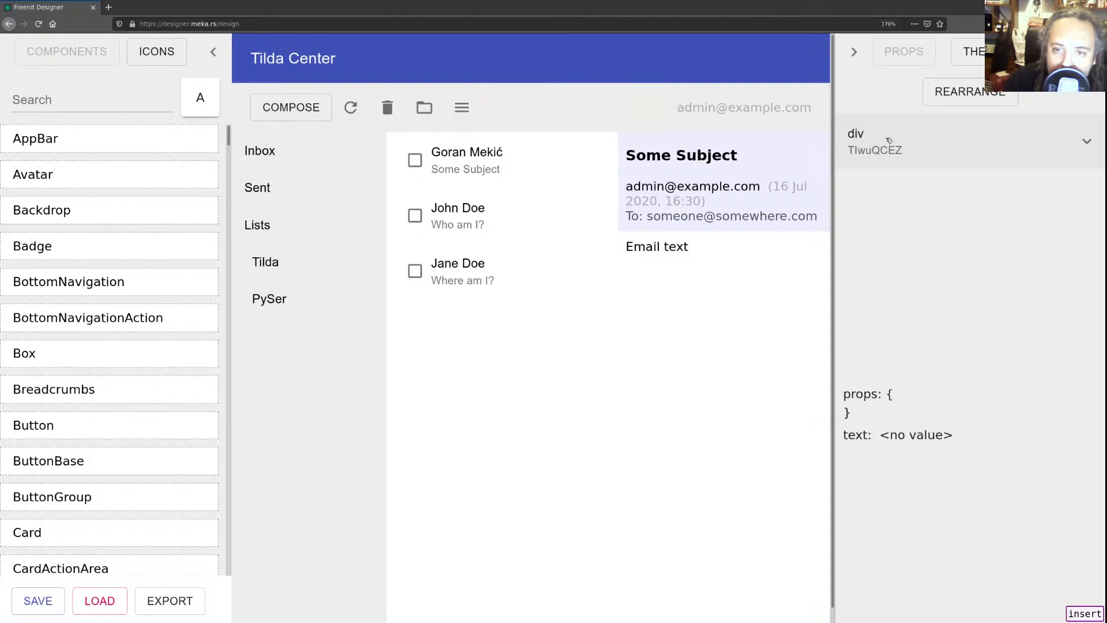
click(890, 140)
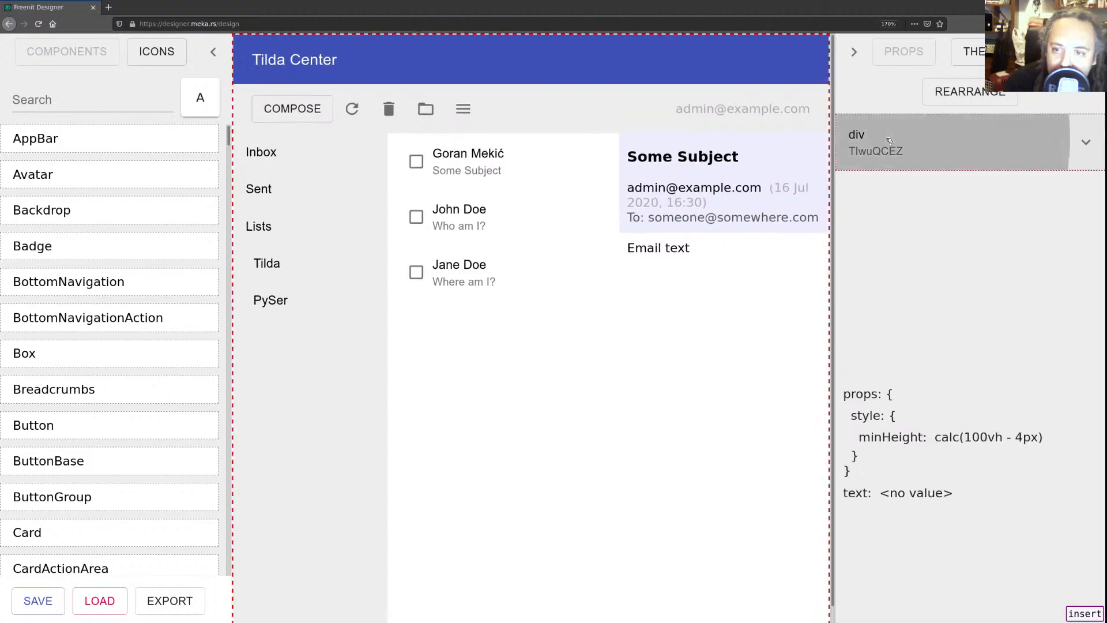
click(1085, 143)
click(1085, 143)
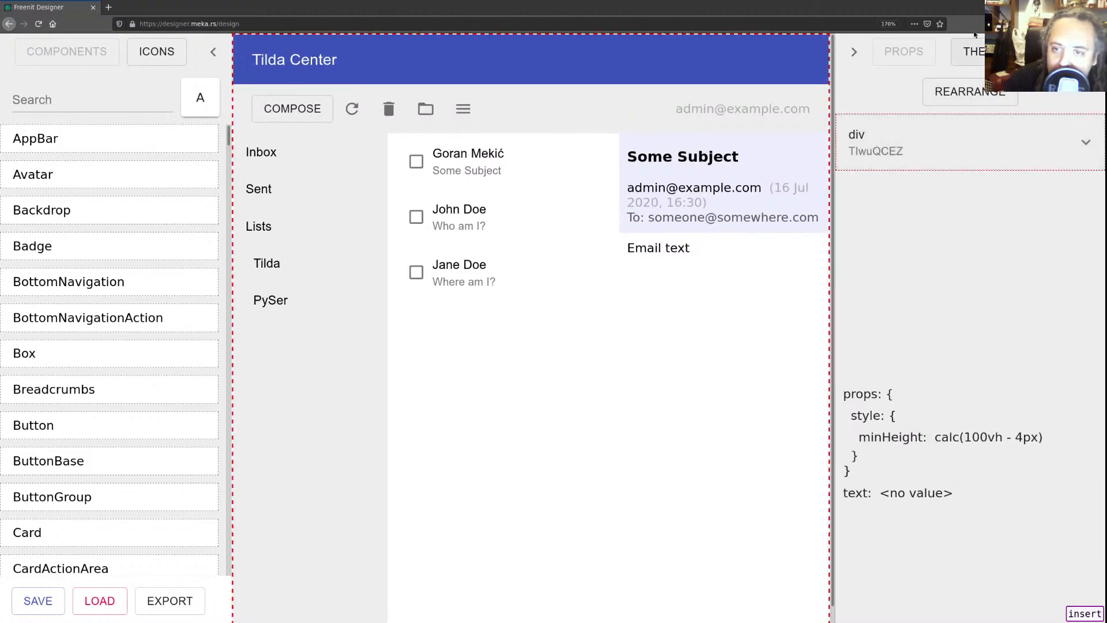
click(981, 55)
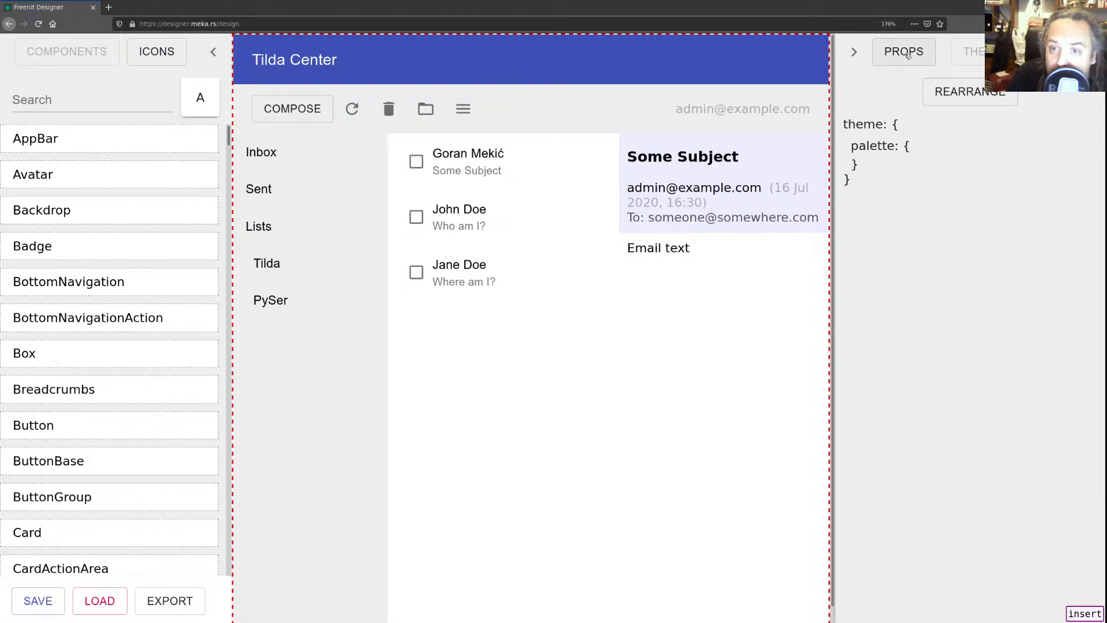
click(904, 53)
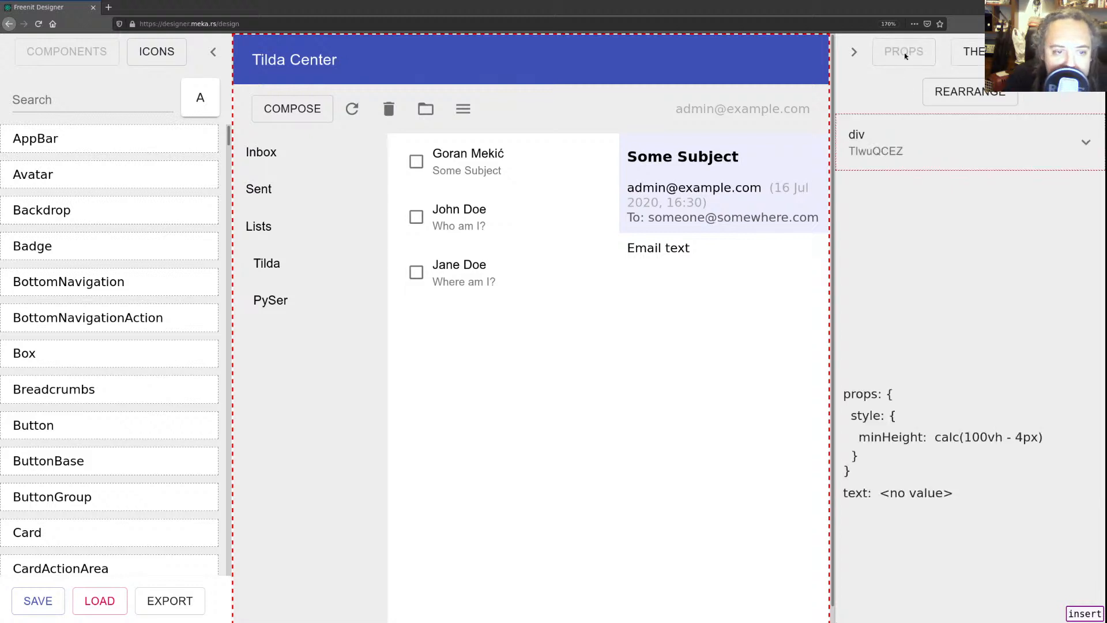
- Inspect the props of the message list column and of the text in its first and second messages
click(526, 374)
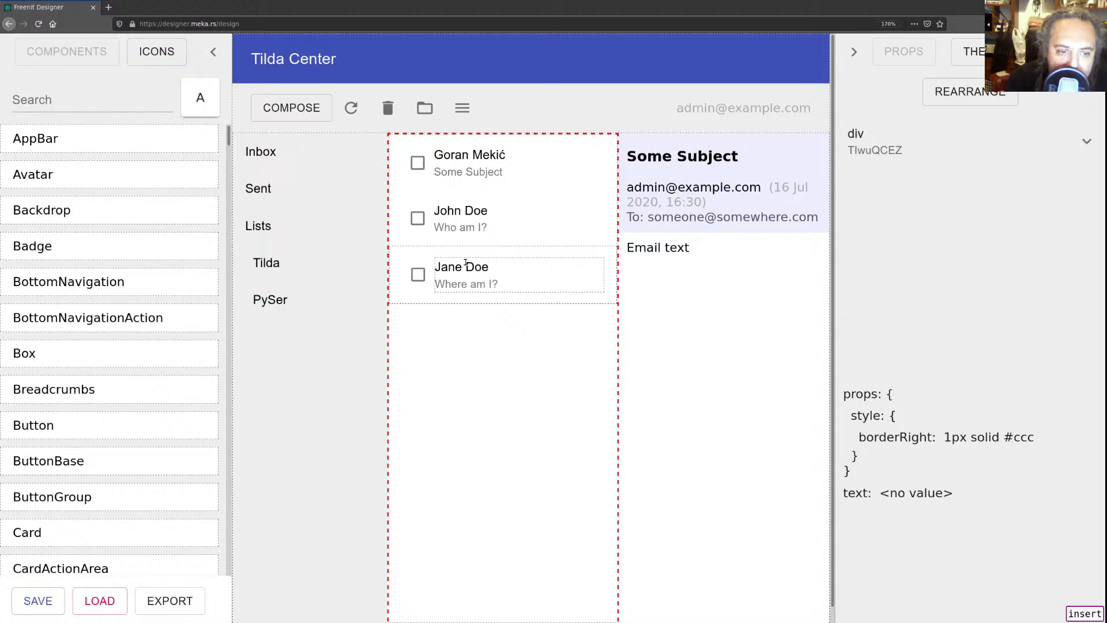
click(459, 158)
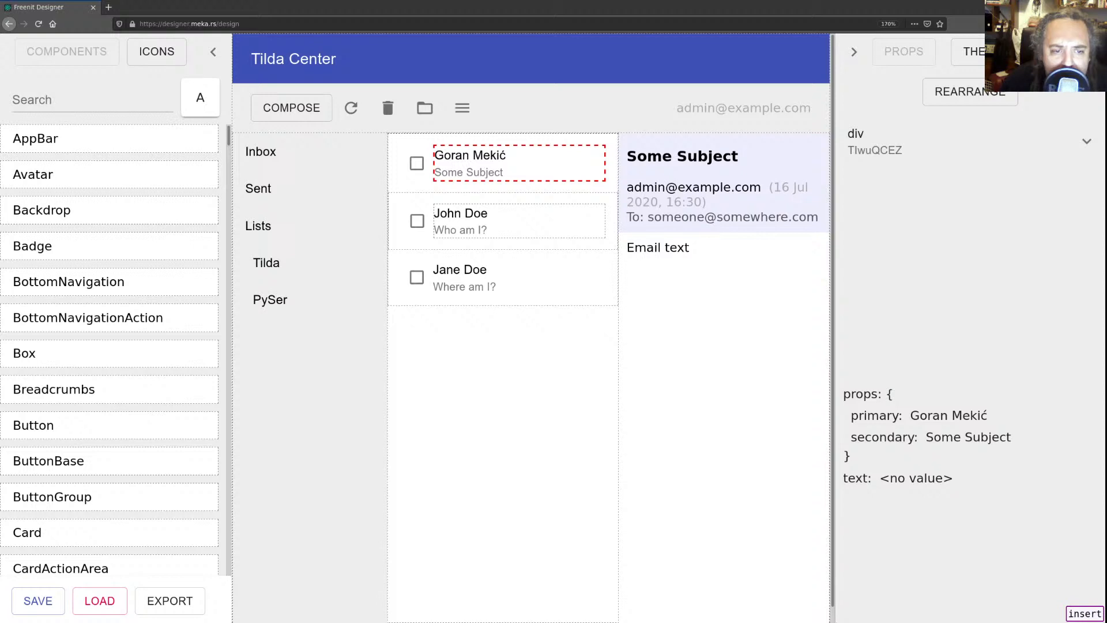
click(540, 226)
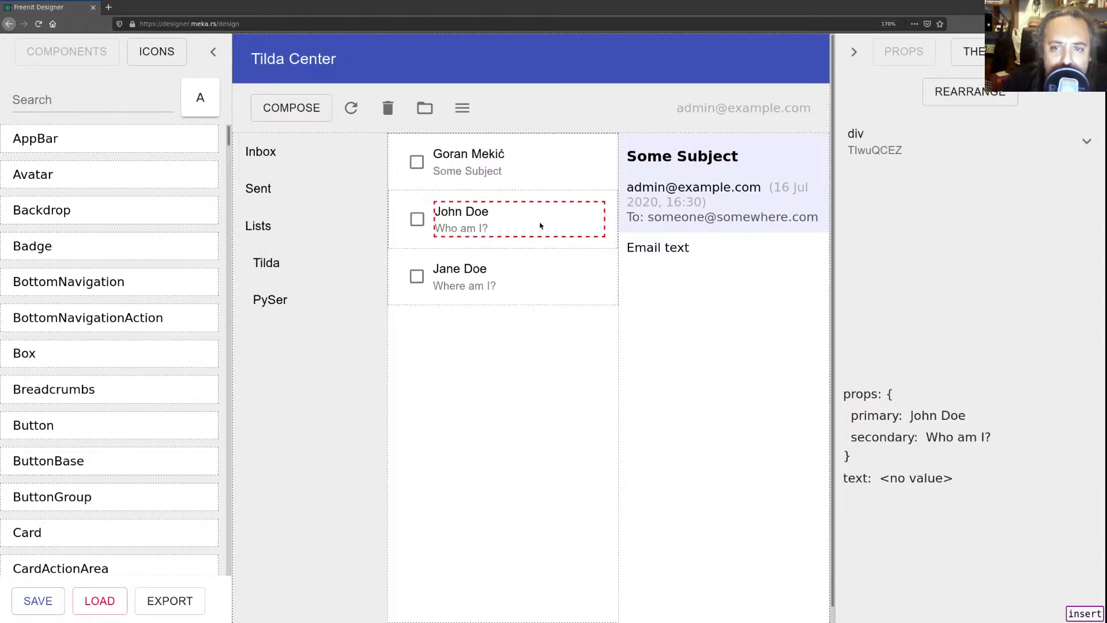
- Expand the component tree from the root through the grid div and its middle column to inspect the List's props
click(1086, 142)
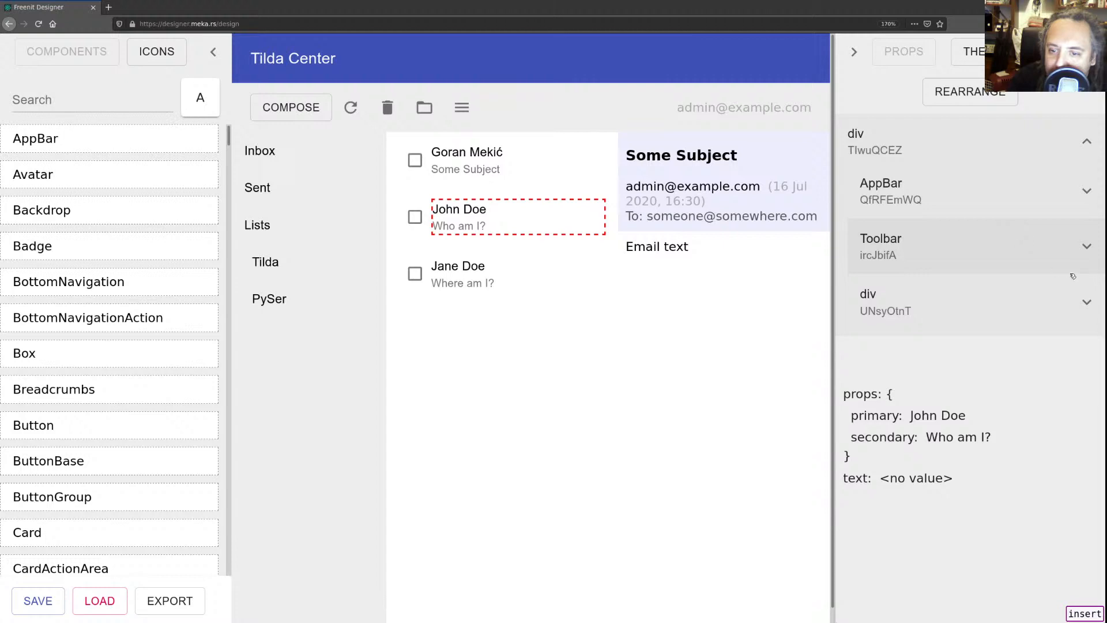
click(948, 300)
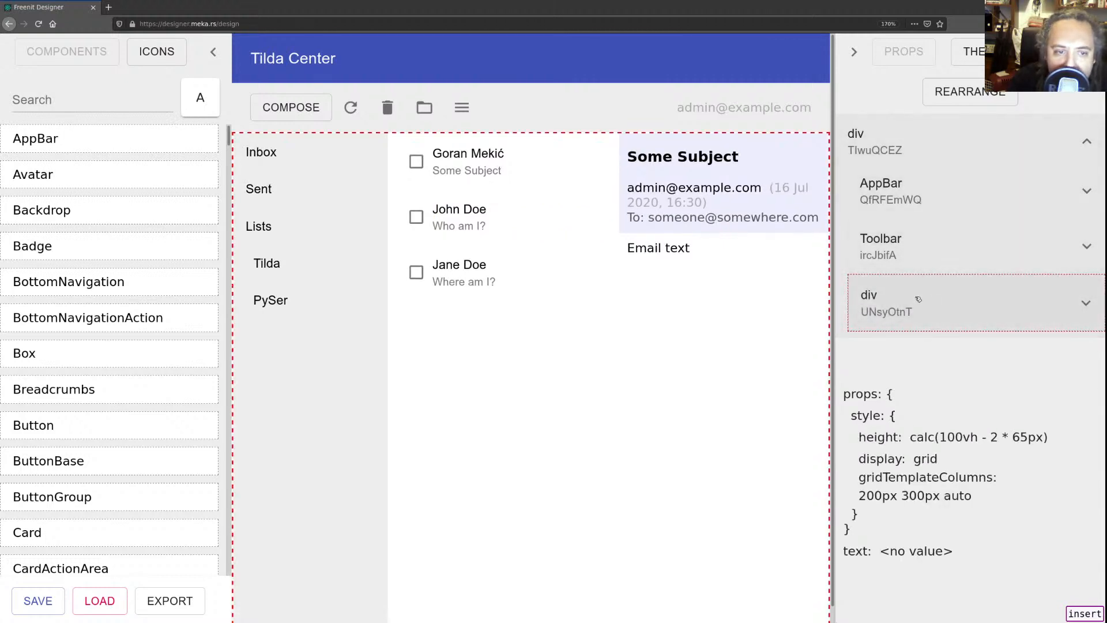
click(1086, 303)
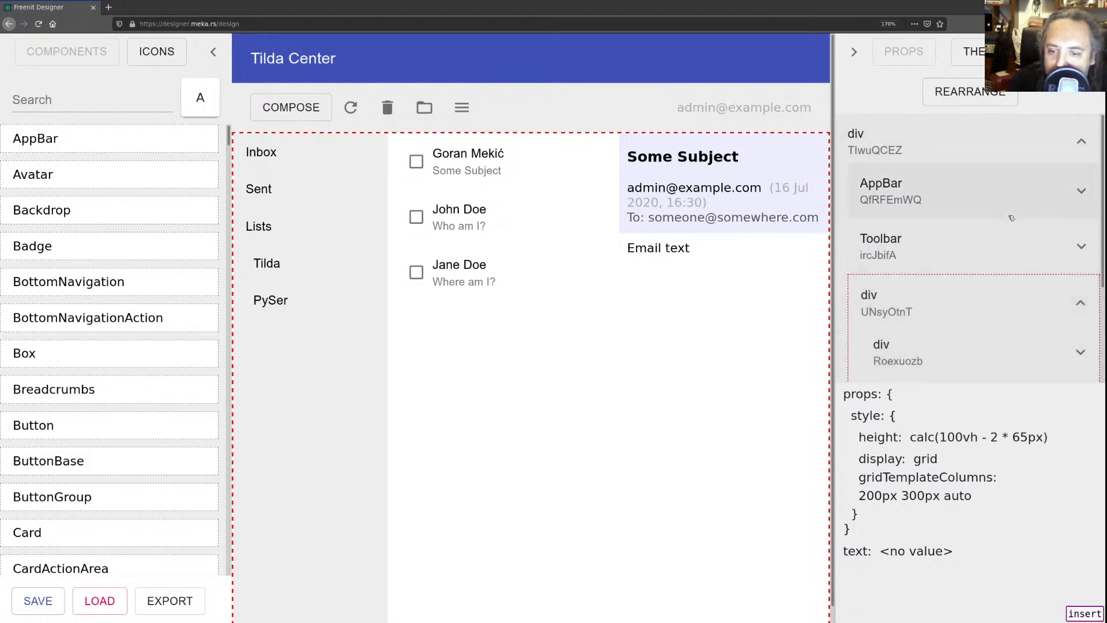
scroll(1012, 218, down, 1)
scroll(1011, 218, down, 1)
click(930, 291)
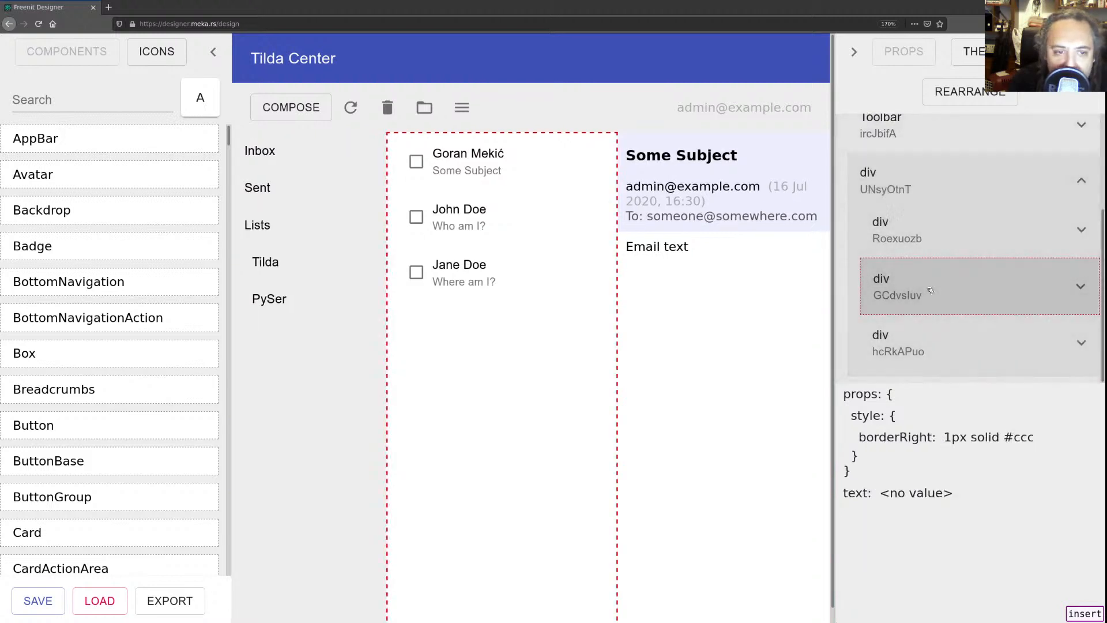
click(1080, 286)
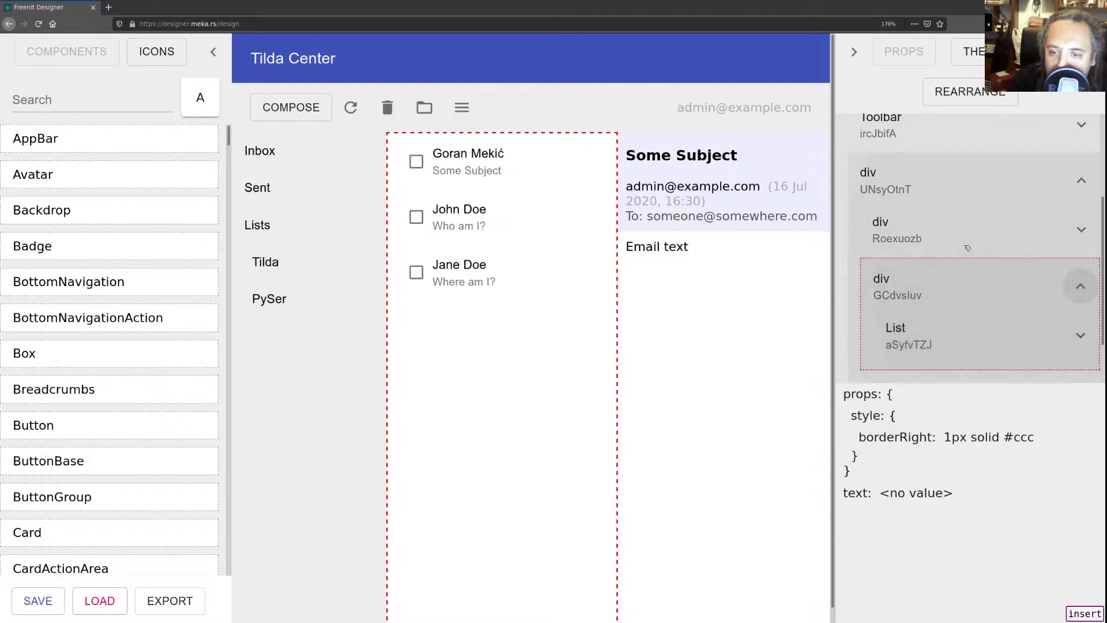
click(931, 328)
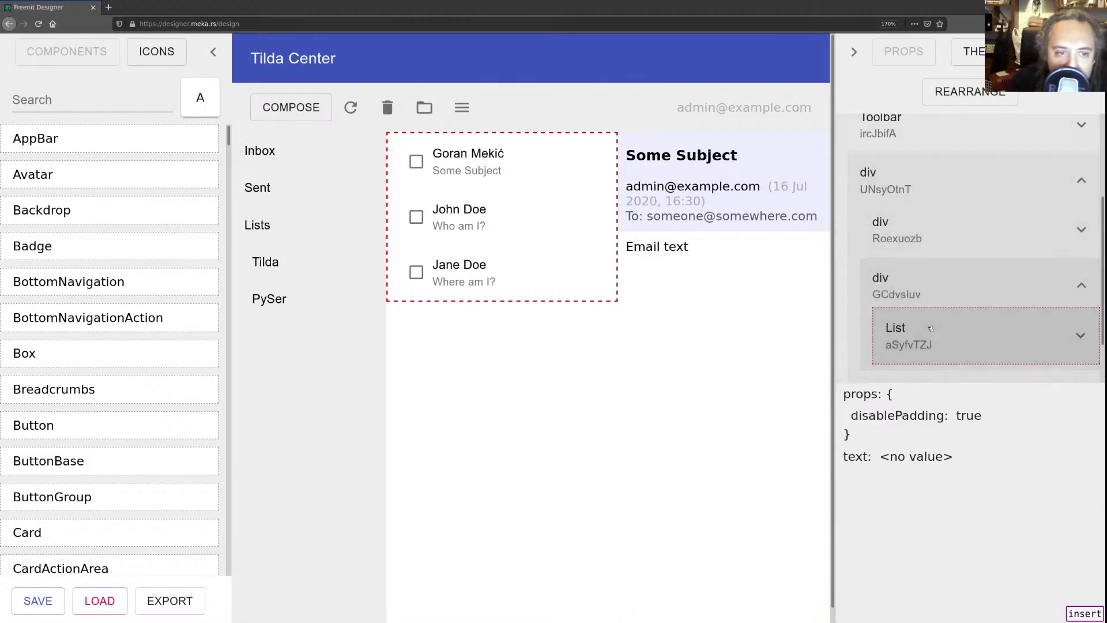
- Expand the List in the component tree, then inspect the props of its second ListItem and of the email text div
click(1079, 334)
scroll(964, 236, down, 5)
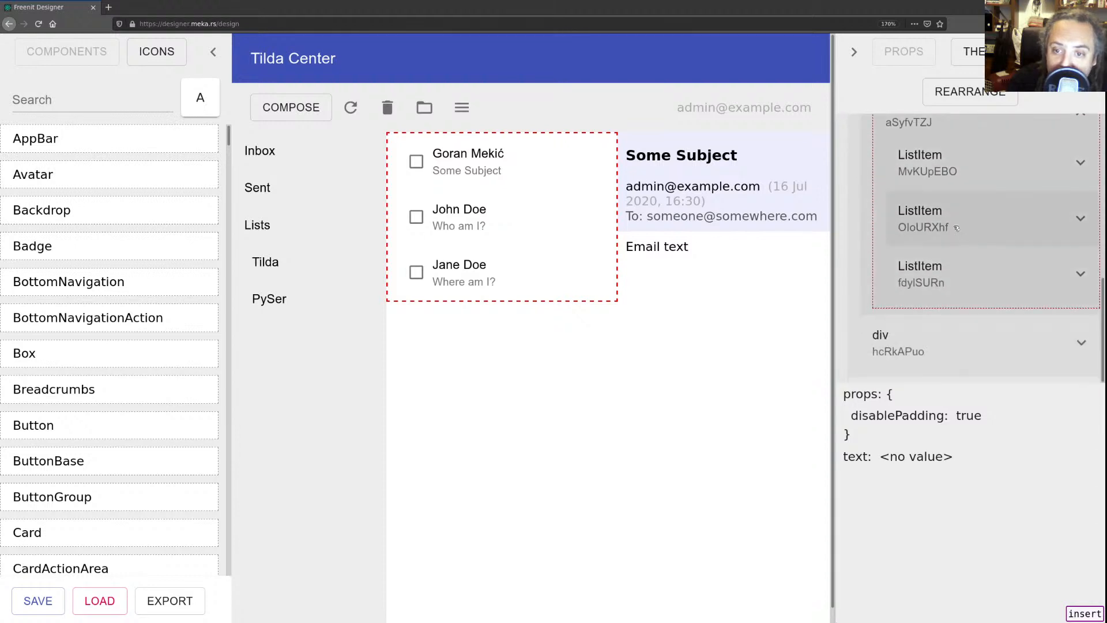
click(956, 228)
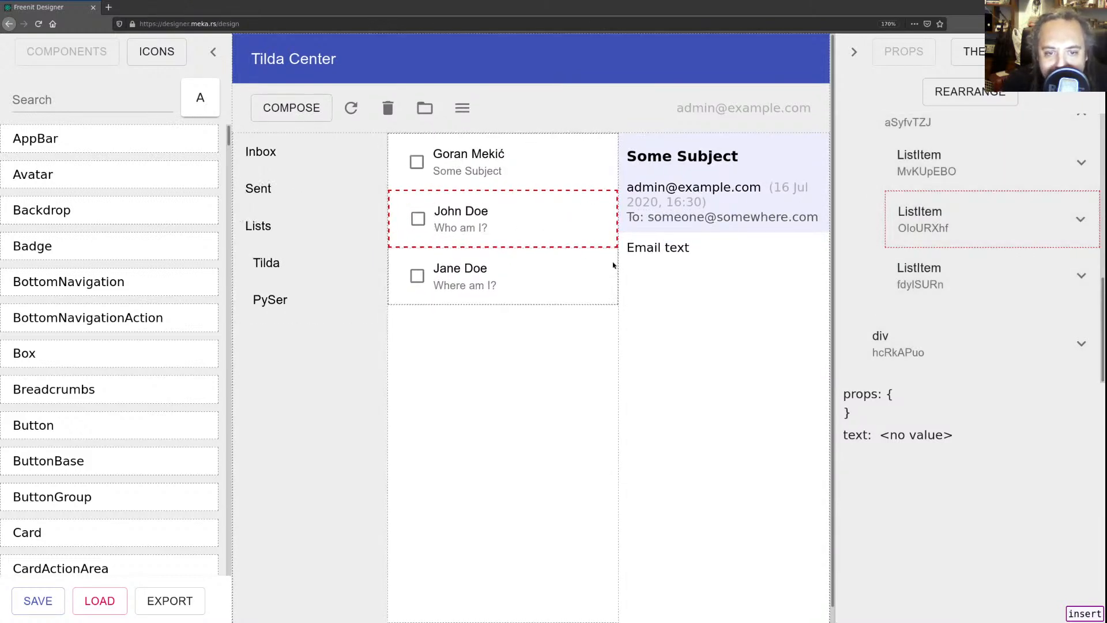
click(659, 284)
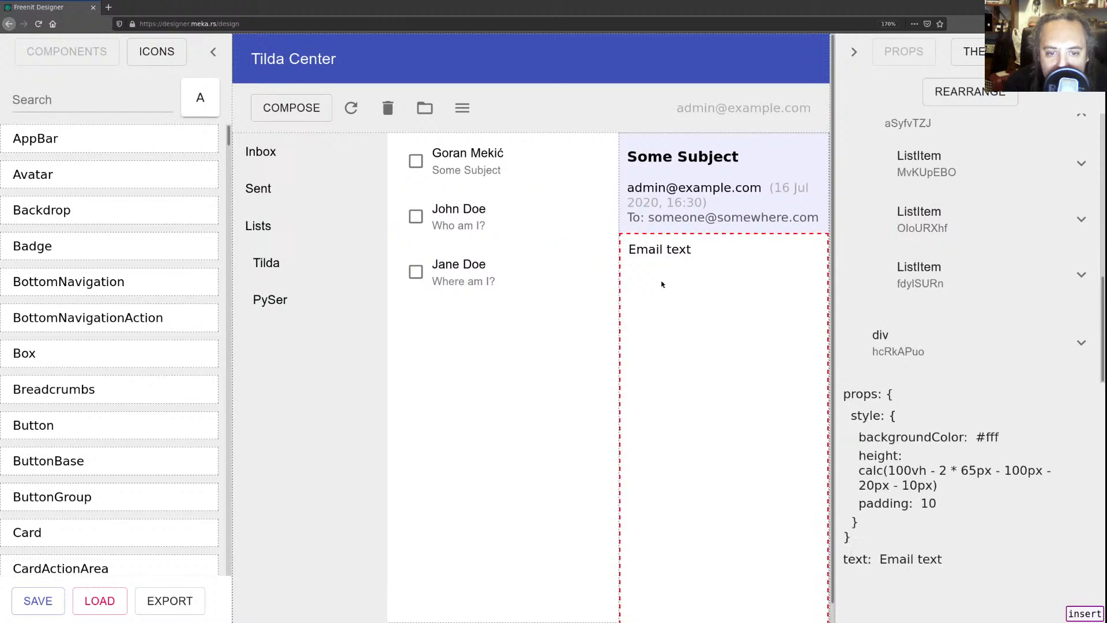
- Search the components for div and add one below the List in the message list column
click(79, 98)
text(div)
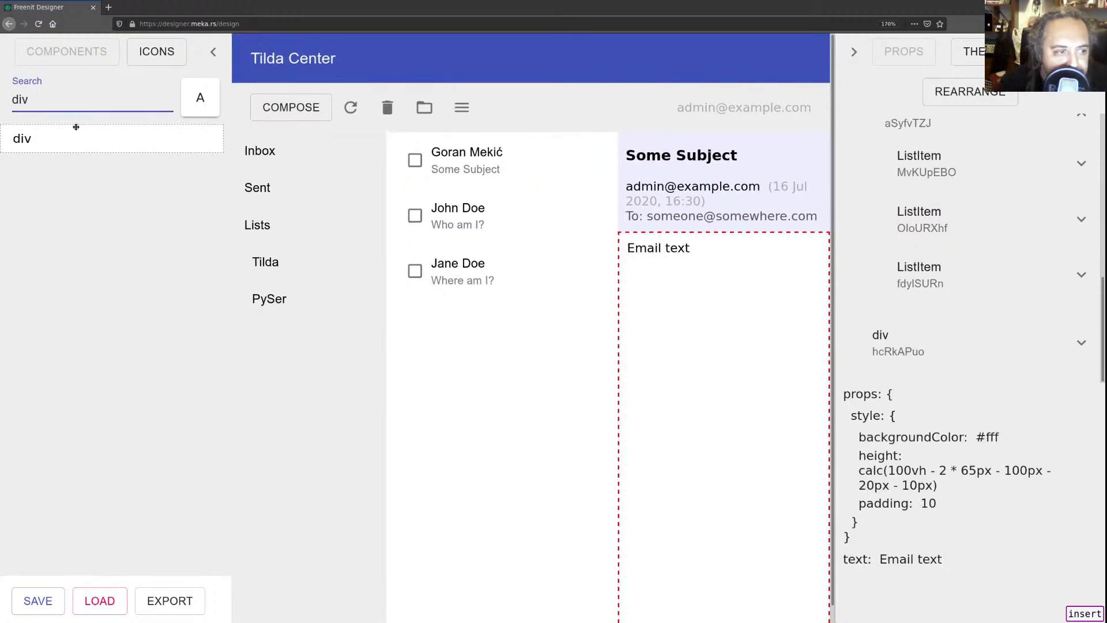
drag(84, 138, 435, 355)
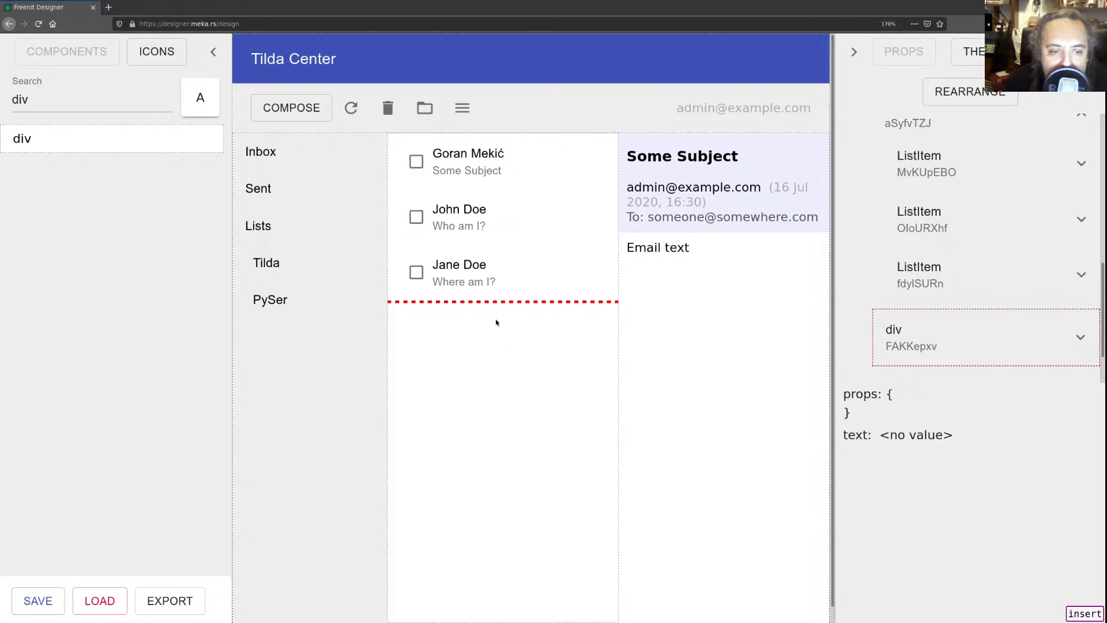
- Nest a second div inside the new empty div through the component tree and expand the parent
drag(106, 138, 517, 301)
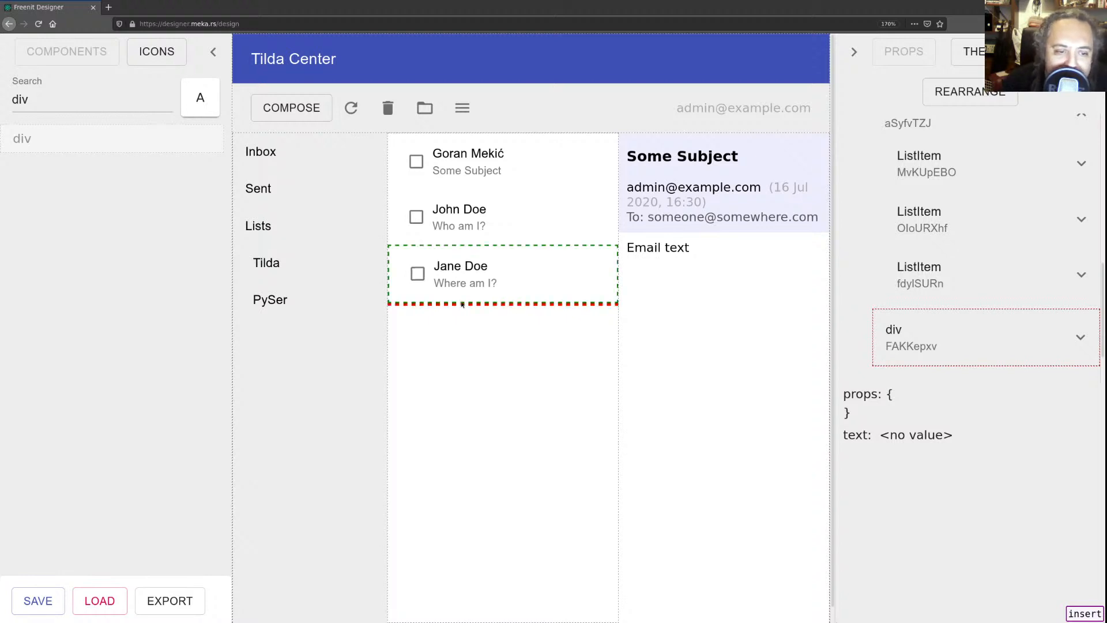
drag(87, 139, 946, 336)
drag(118, 134, 976, 333)
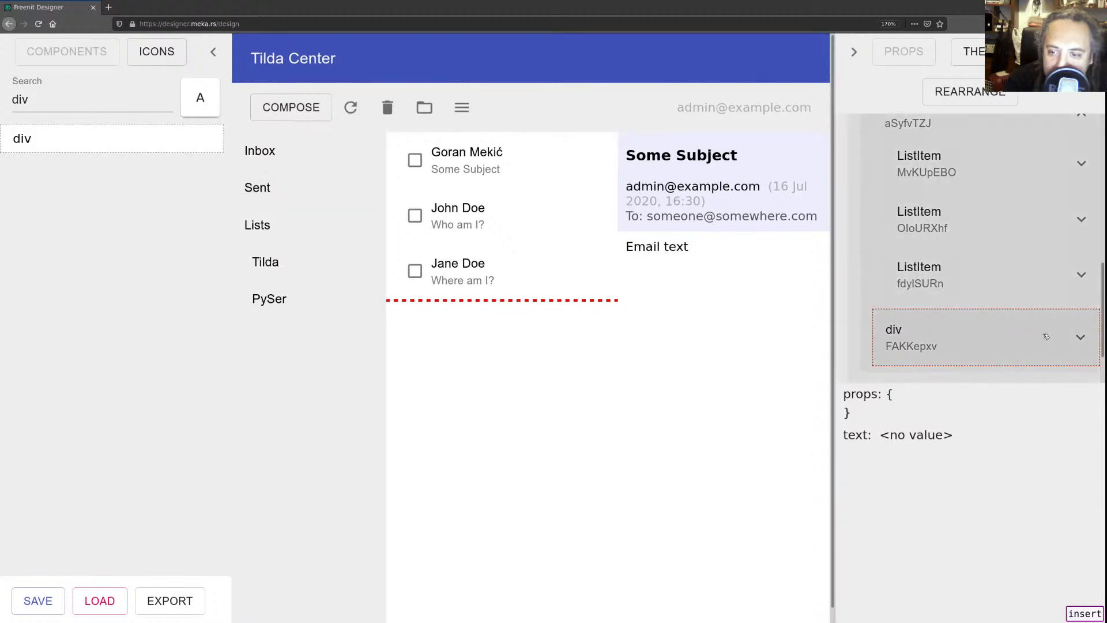
click(1080, 337)
scroll(1012, 275, down, 1)
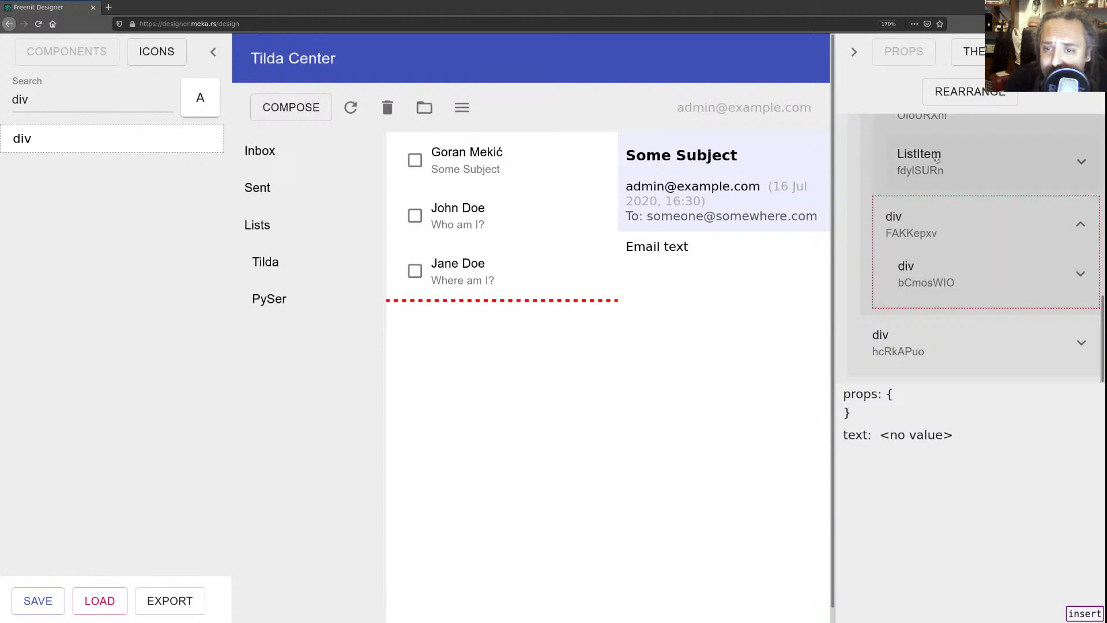
- Delete the empty div below the message list together with everything nested in it
click(936, 212)
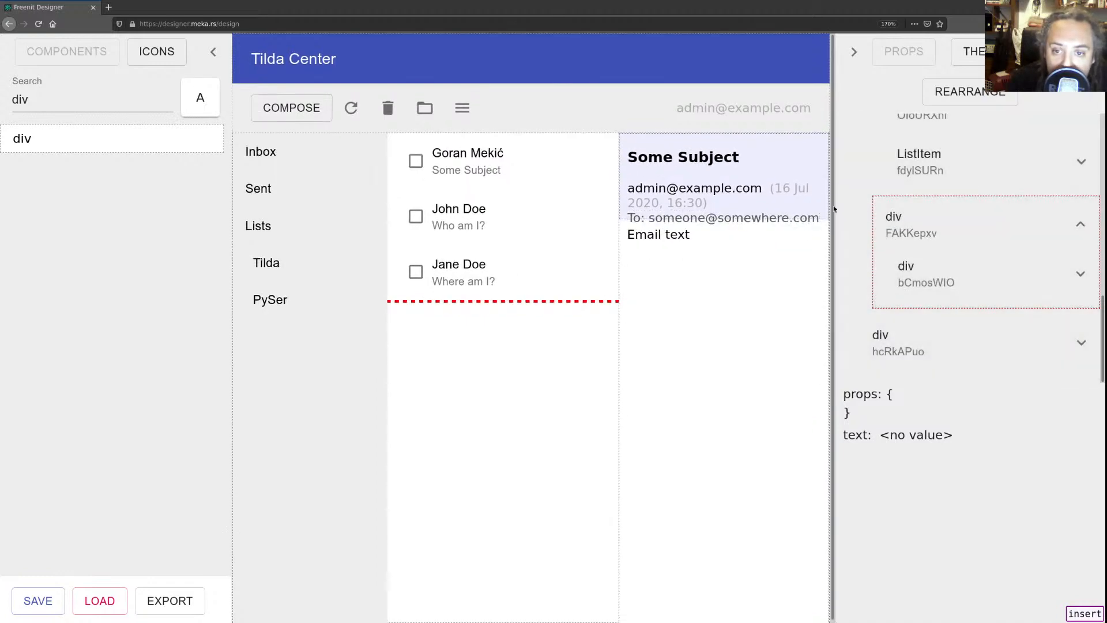
click(928, 212)
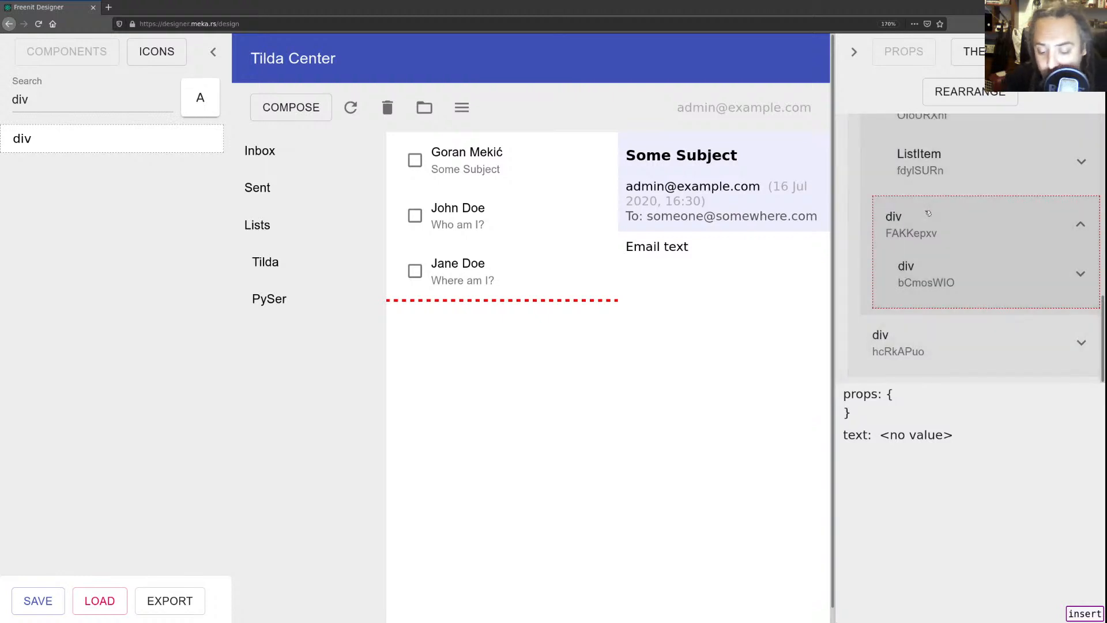
key(Delete)
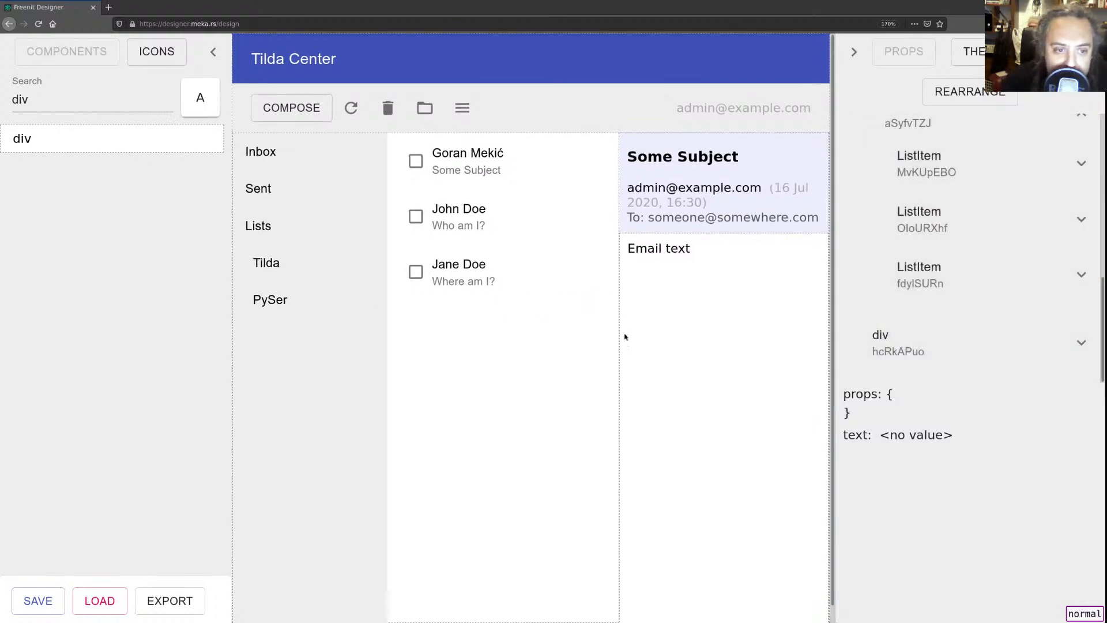
- Add a div component inside the message list column, directly below the List
click(476, 338)
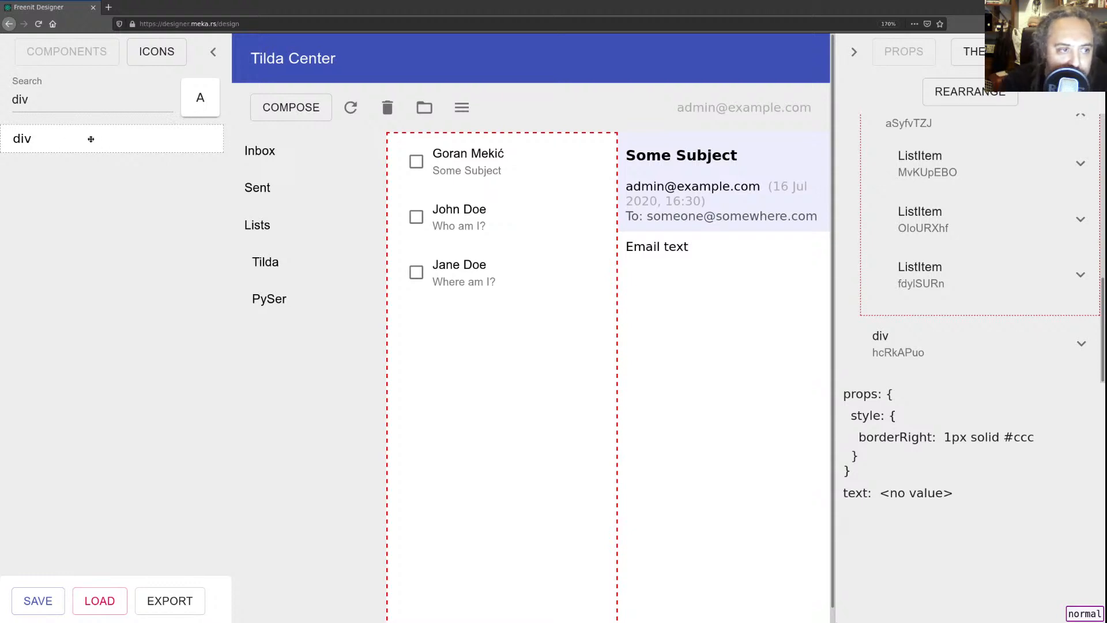
drag(84, 136, 436, 315)
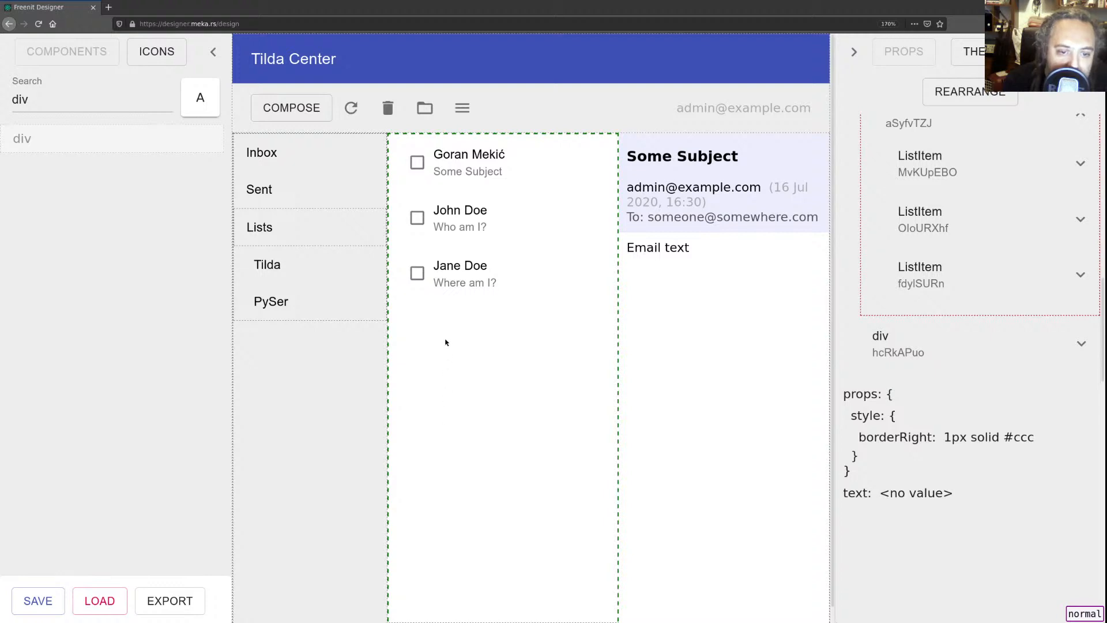
mouse_move(442, 344)
mouse_down()
mouse_move(438, 322)
mouse_move(452, 346)
mouse_move(443, 324)
mouse_up()
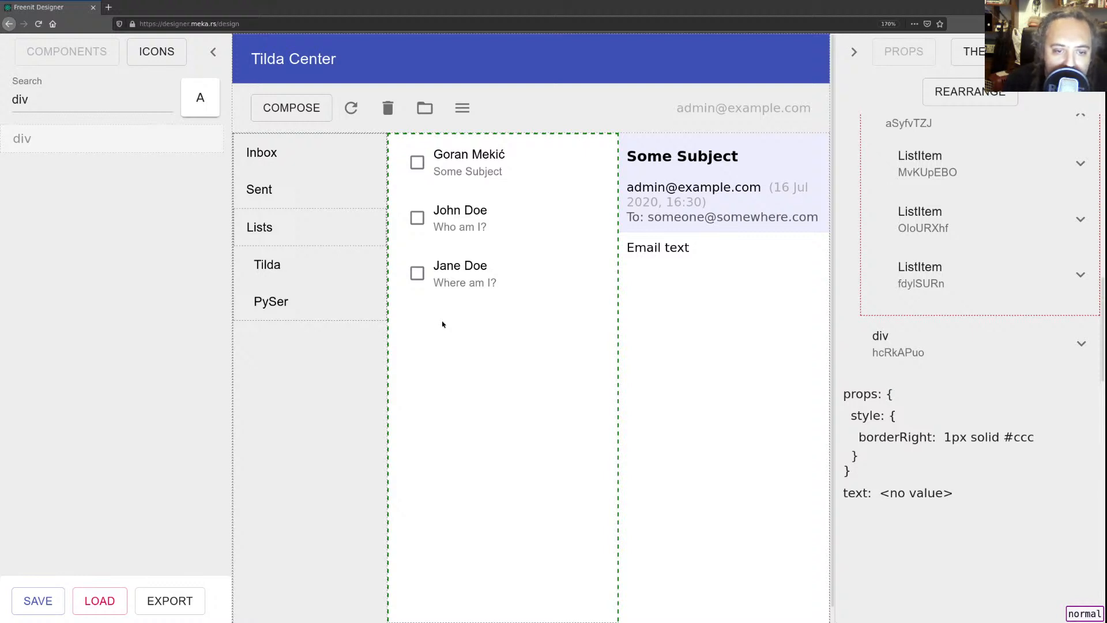
drag(439, 344, 443, 333)
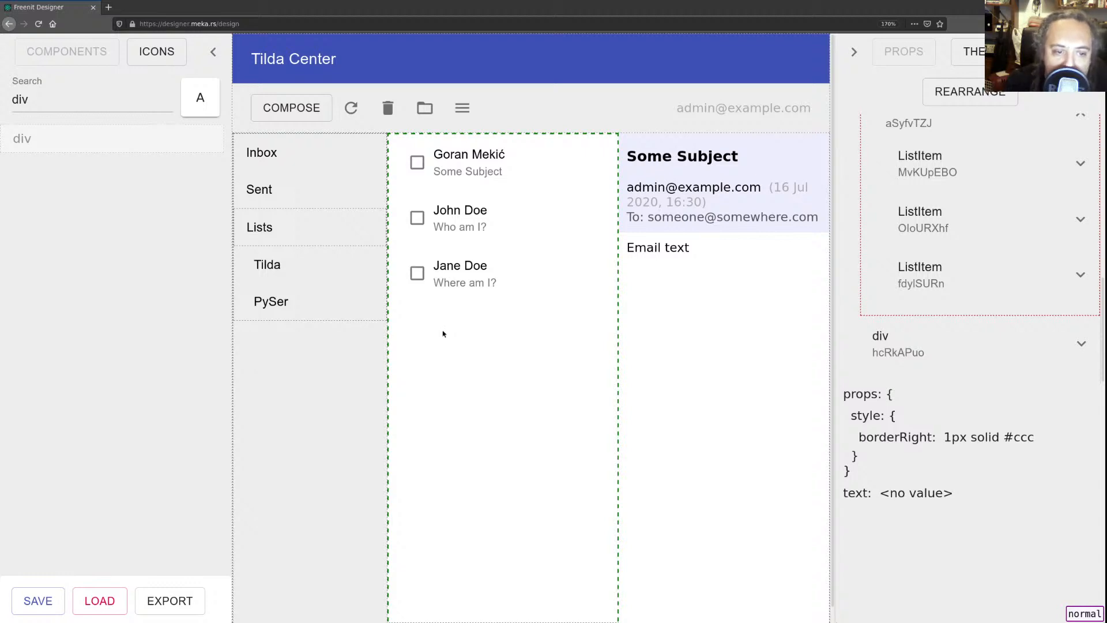
drag(443, 334, 442, 334)
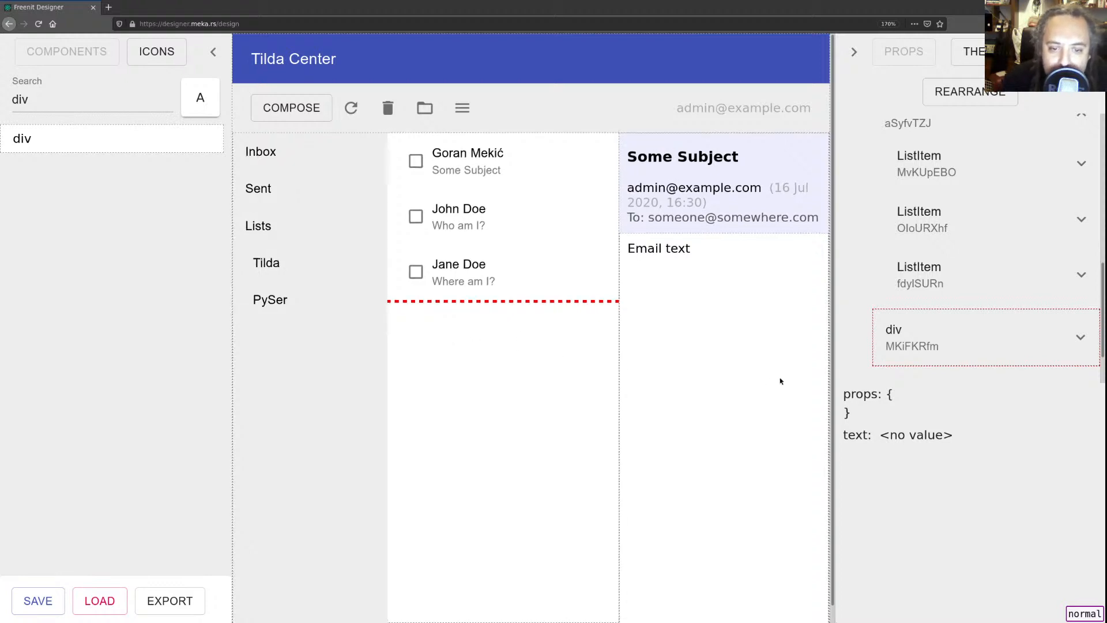
- Add a prop named style with an empty object {} as its value to the new div
click(910, 396)
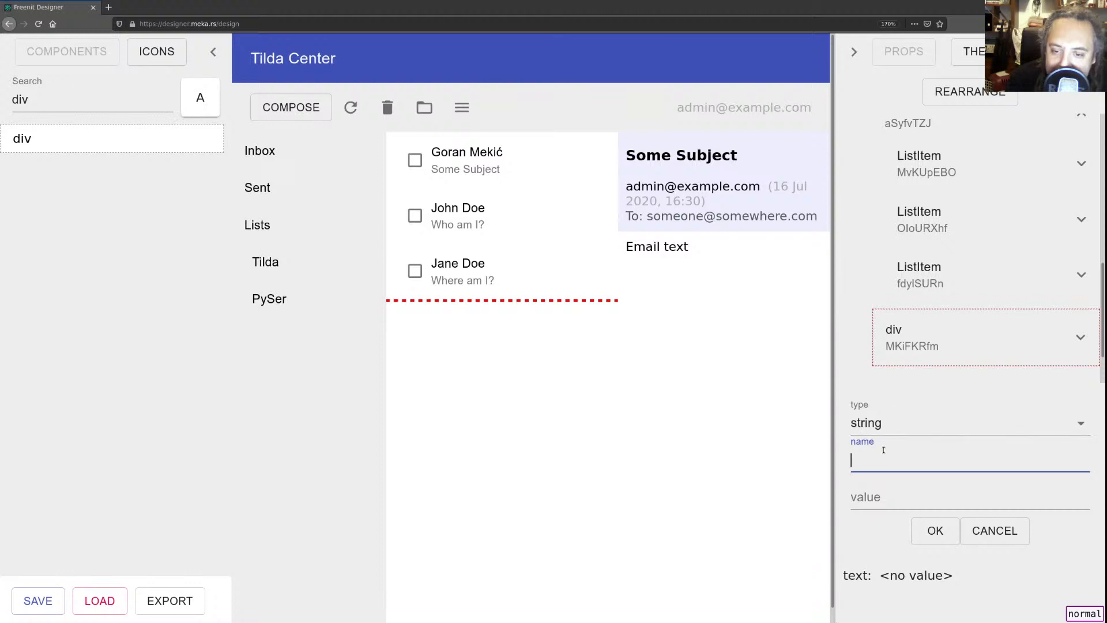
text(style)
key(Tab)
text({})
key(Return)
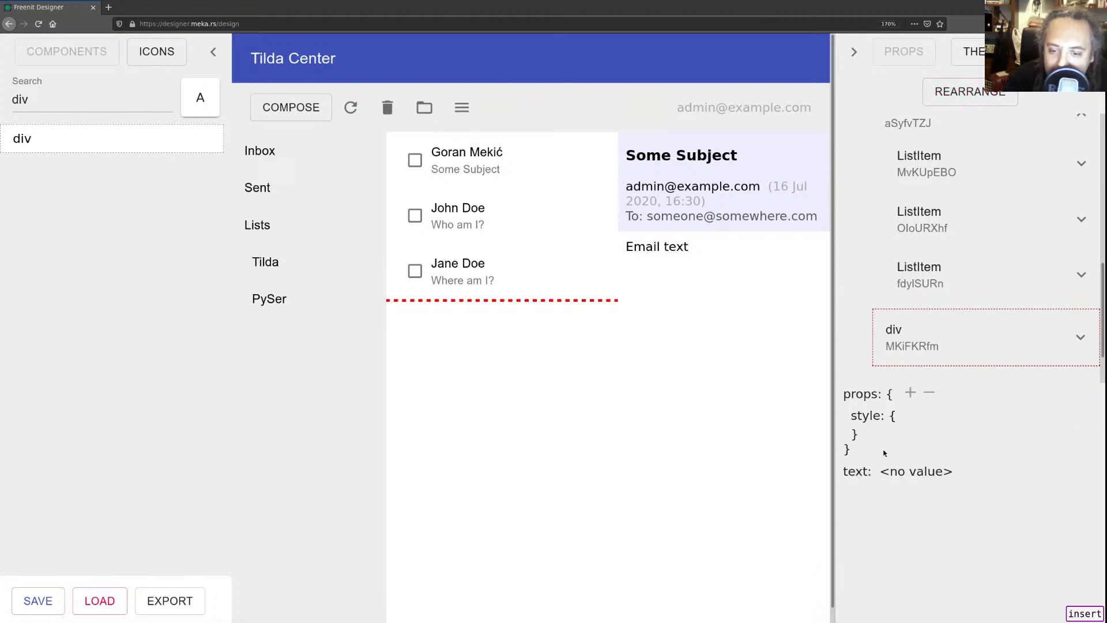
- Add a height property of type number with value 30 to the new div's style
click(912, 415)
text(h)
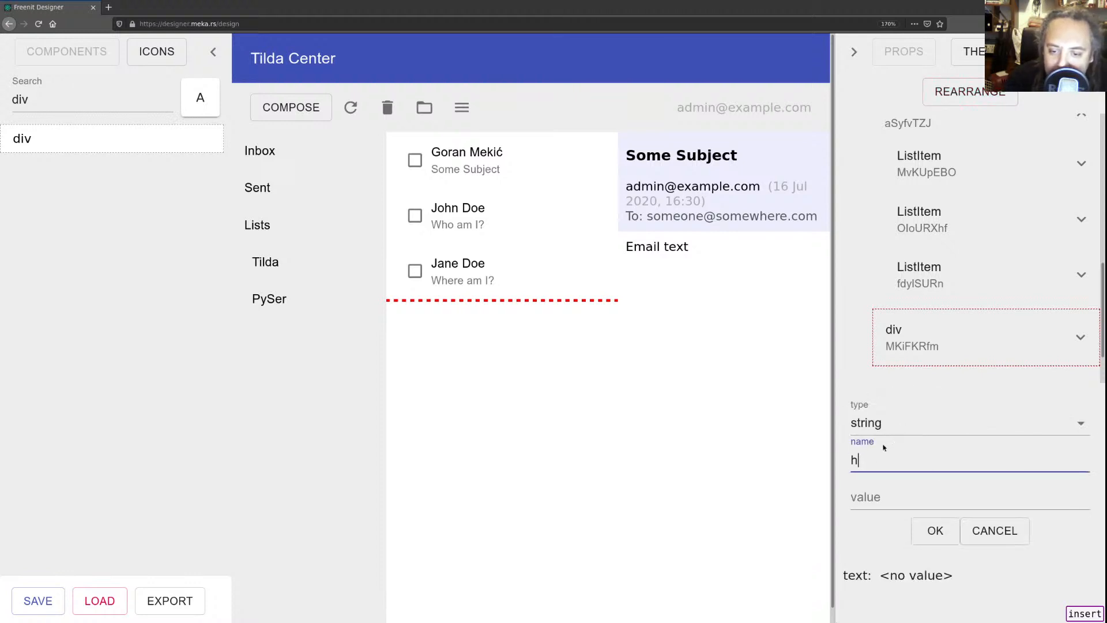
text(eight)
key(Tab)
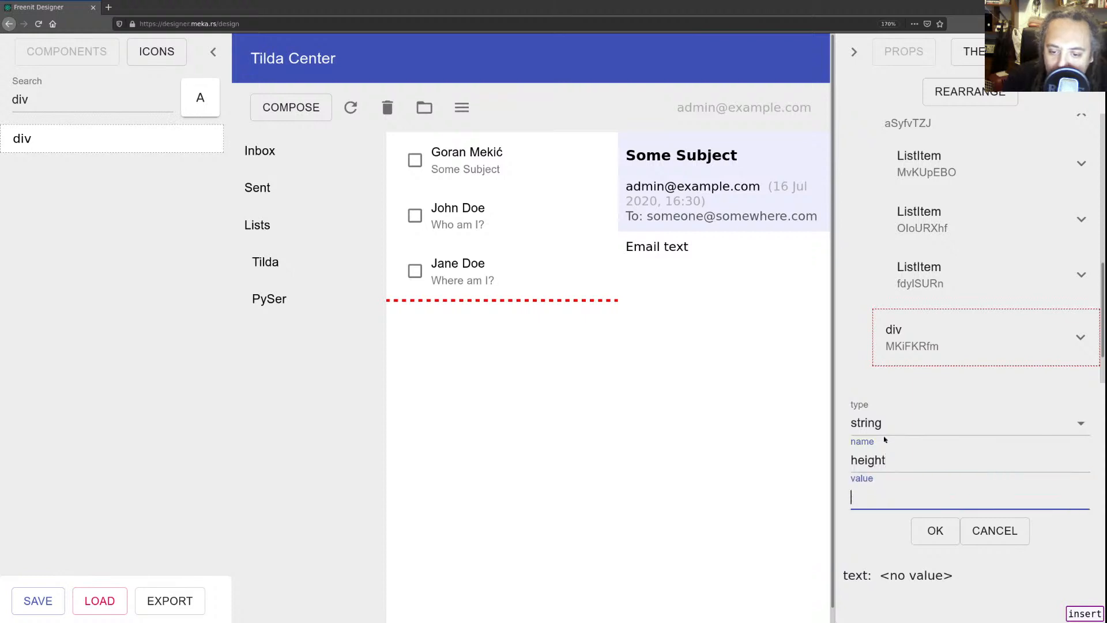
text(30)
click(888, 425)
click(883, 451)
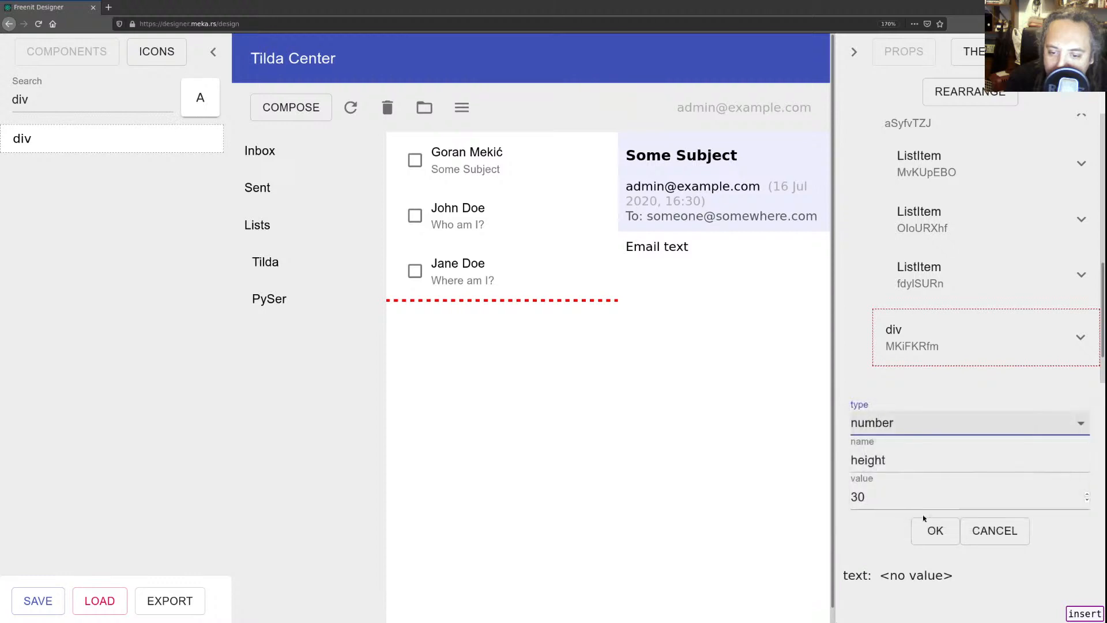
click(934, 532)
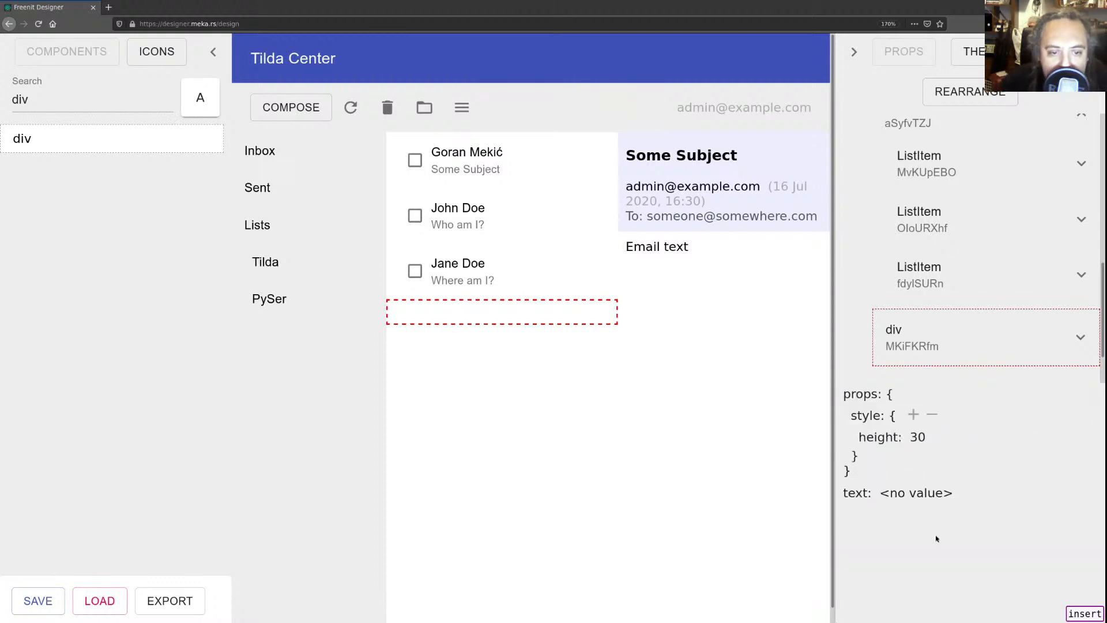
- Add a backgroundColor property with the value gray to the new div's style
click(915, 417)
click(890, 459)
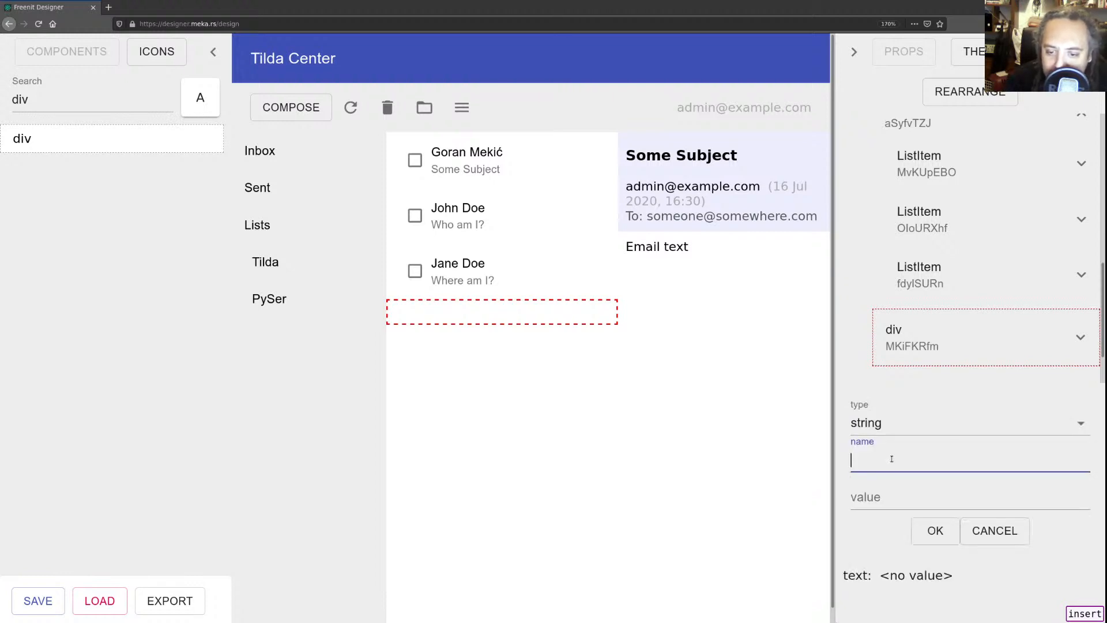
text(backgroundColor)
key(Tab)
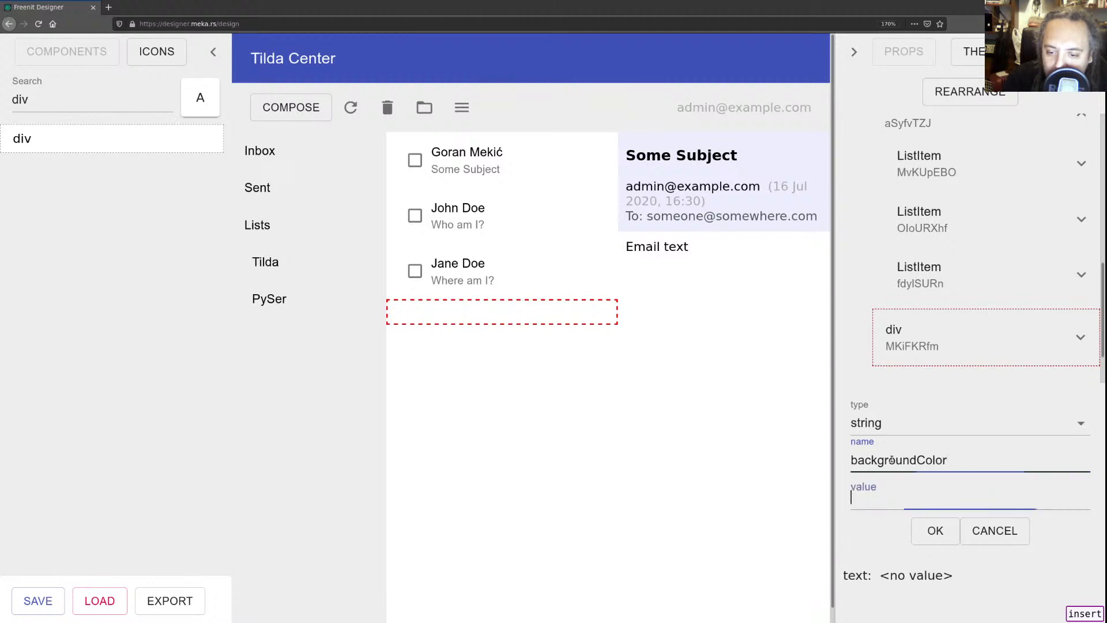
text(gray)
key(Return)
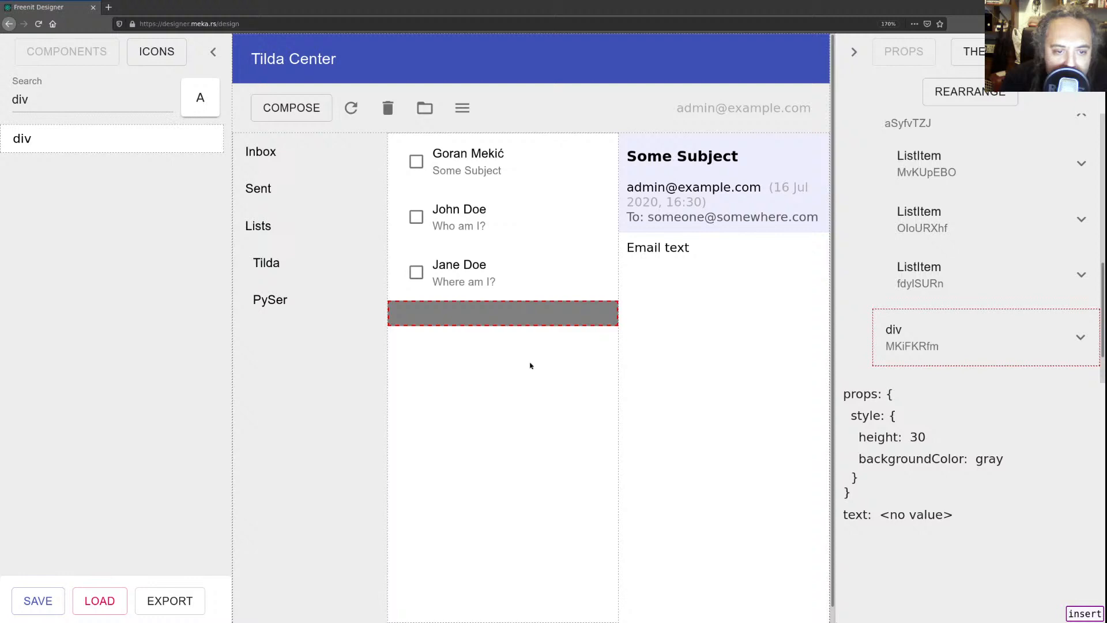
- Try to move the gray div up among the message list items on the canvas
drag(512, 316, 475, 143)
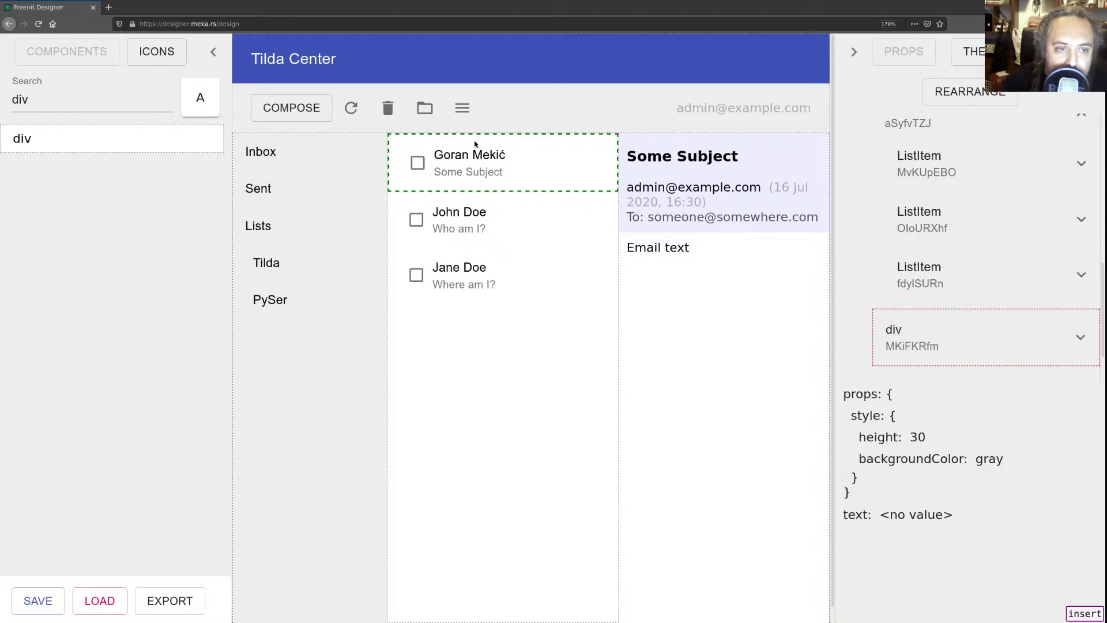
drag(491, 192, 36, 216)
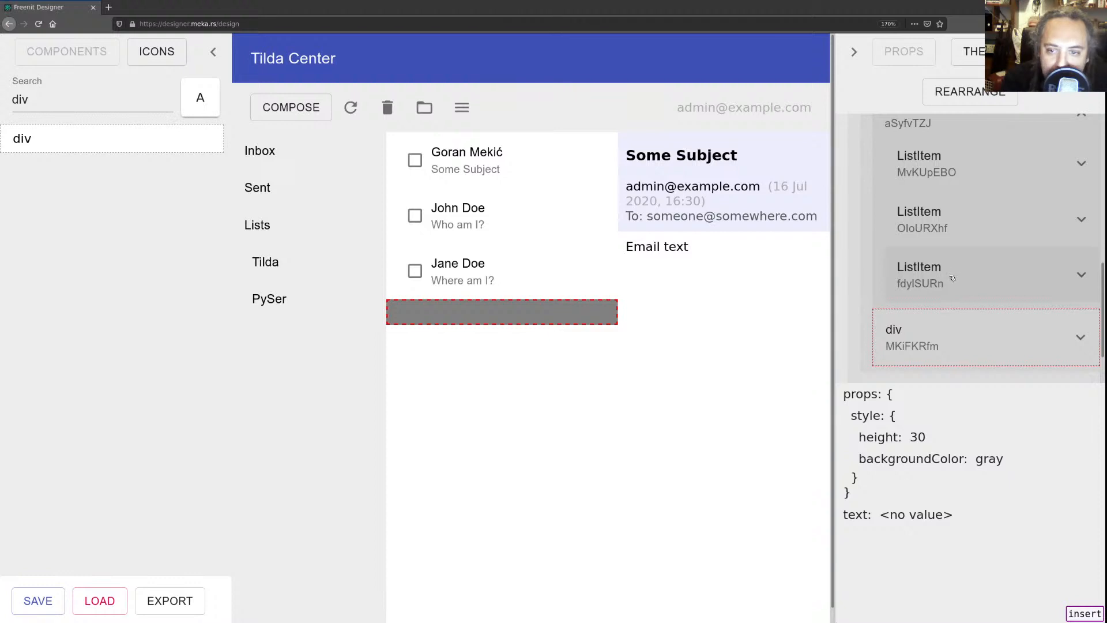
- Select each of the three ListItems in the component tree to match them with the messages on the canvas
click(952, 278)
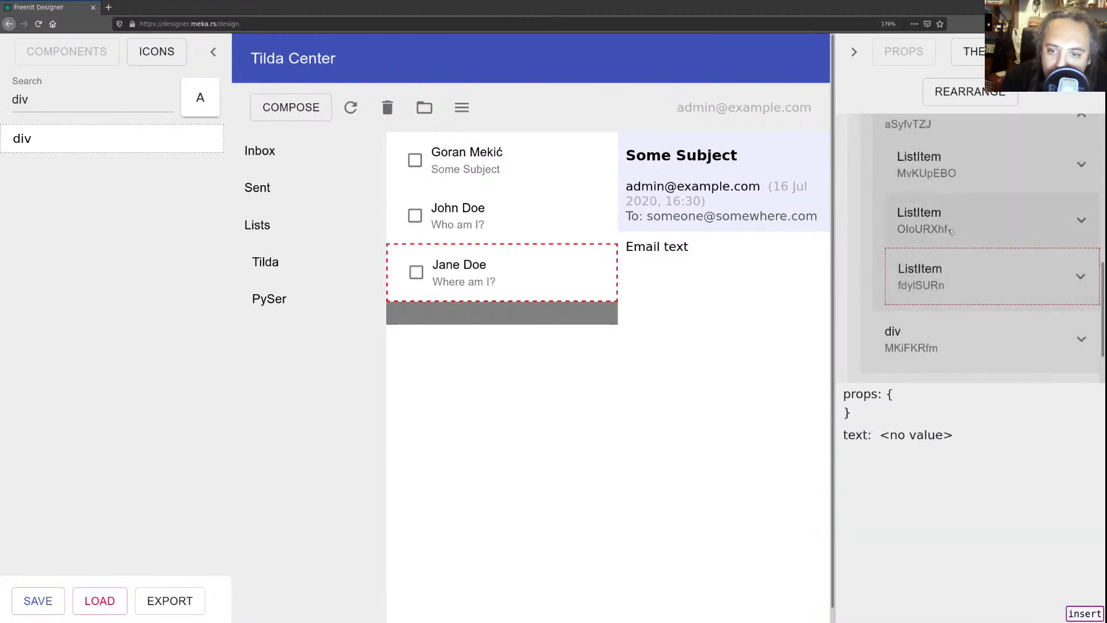
click(950, 222)
click(934, 167)
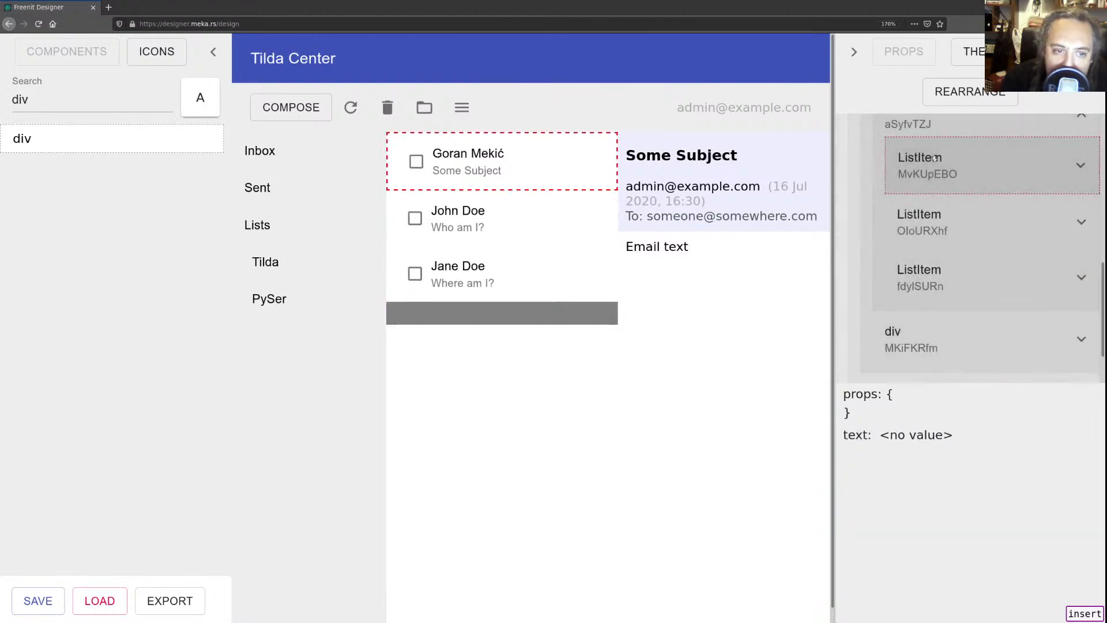
click(929, 211)
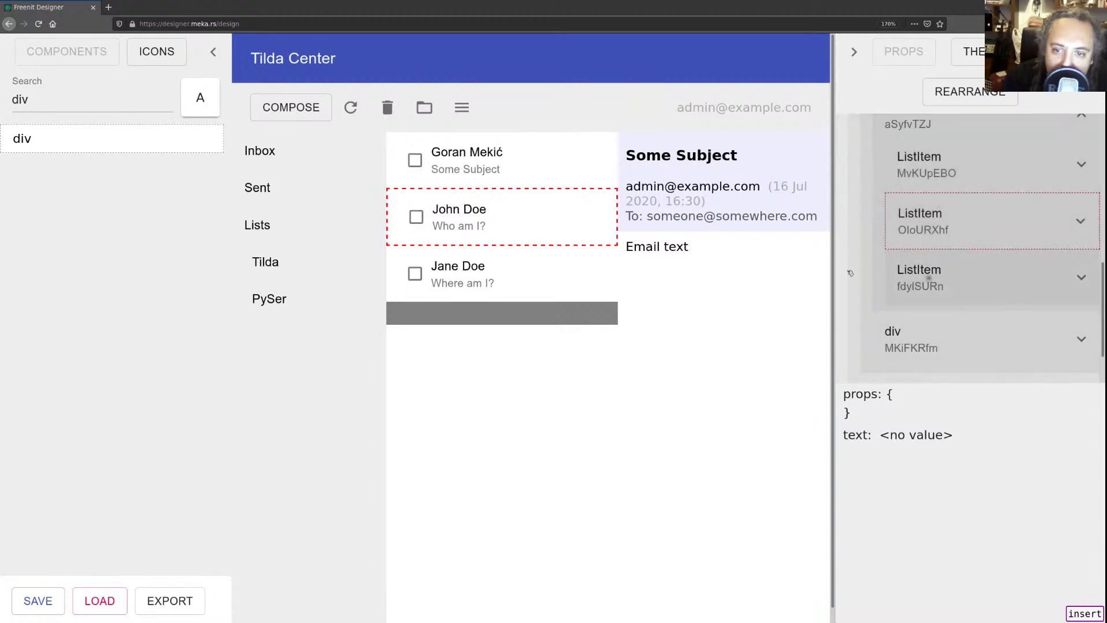
click(930, 279)
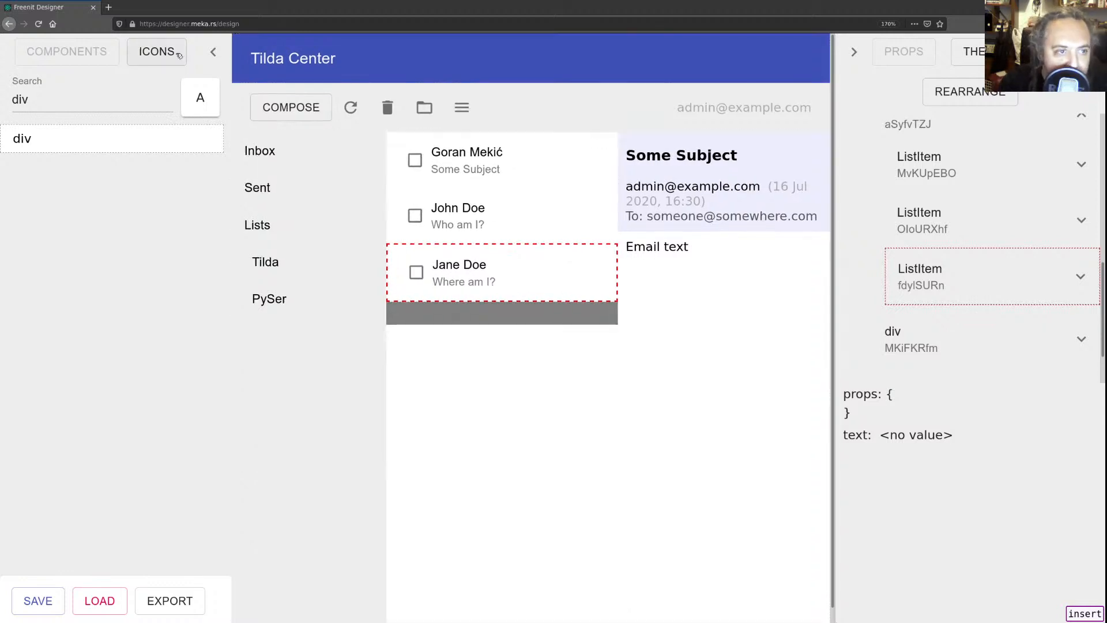
- Collapse the components panel, then inspect the props of the gray div and of the message list column
click(214, 53)
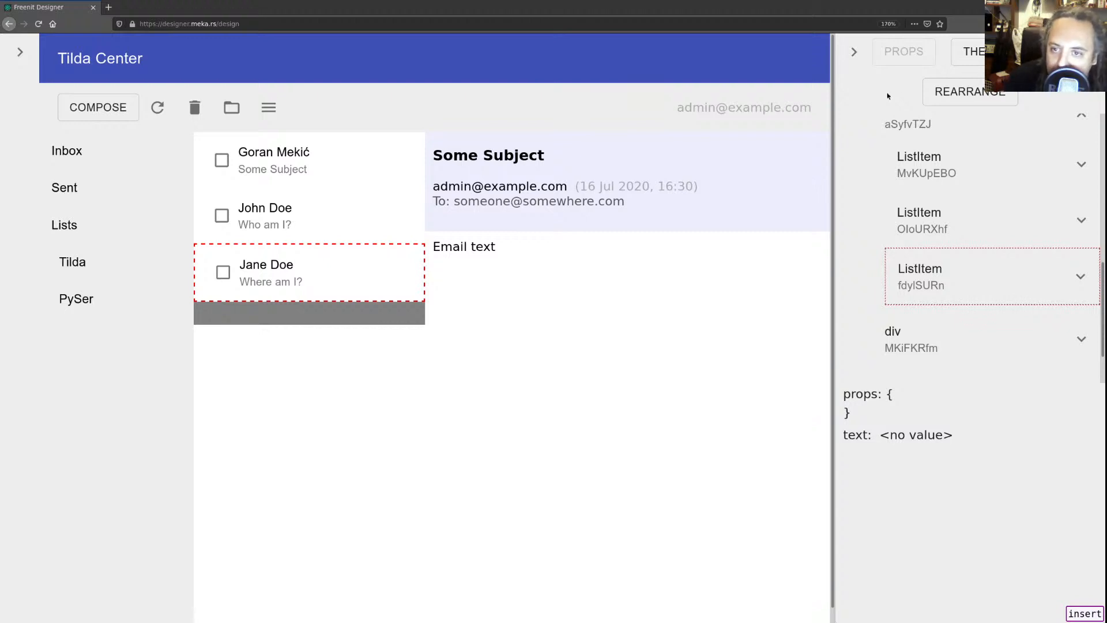
click(979, 95)
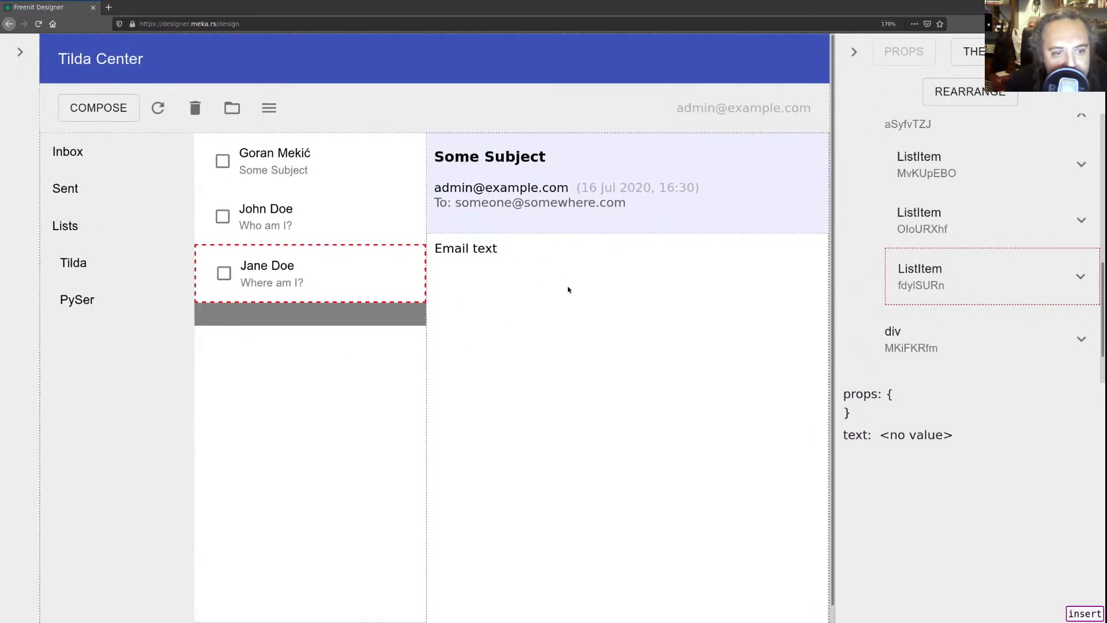
click(318, 318)
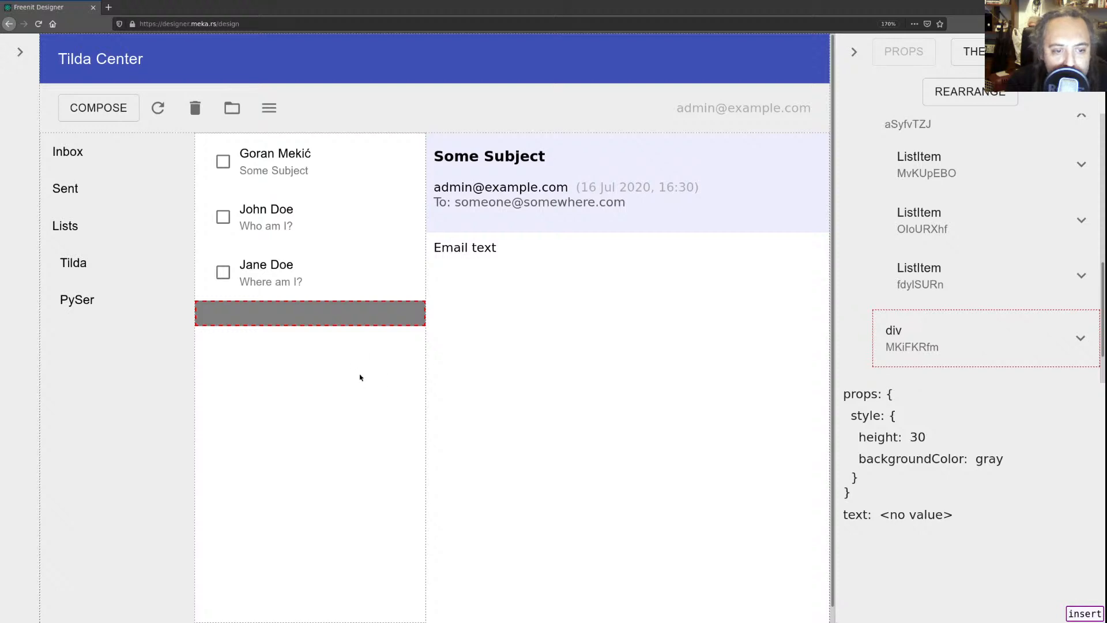
click(362, 357)
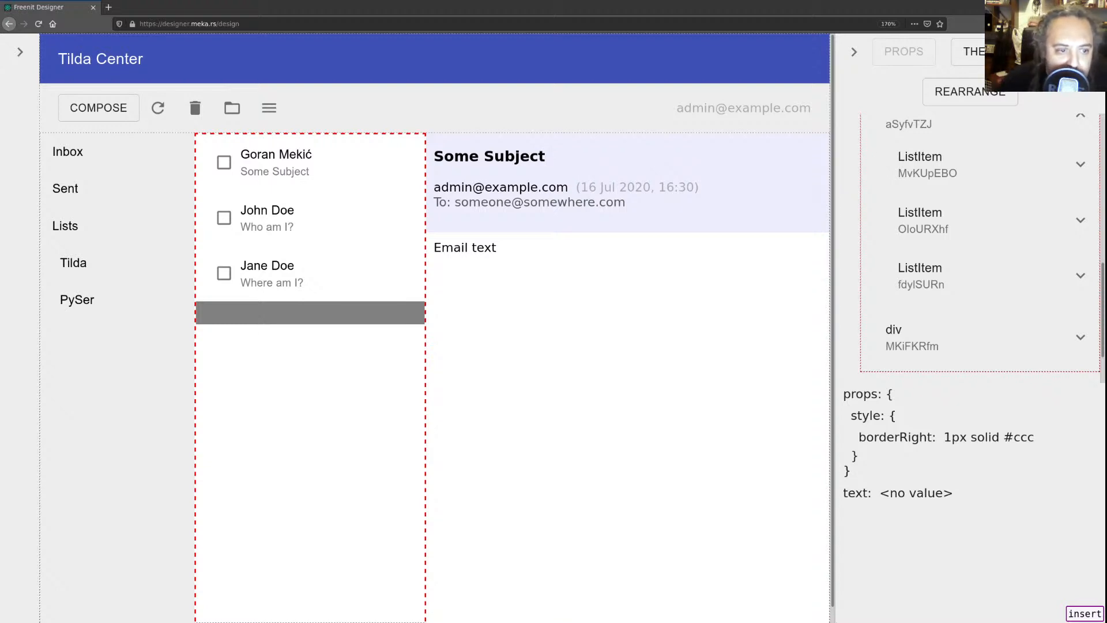
- Select the gray div below the message list and turn on rearrange mode for the component tree
click(316, 314)
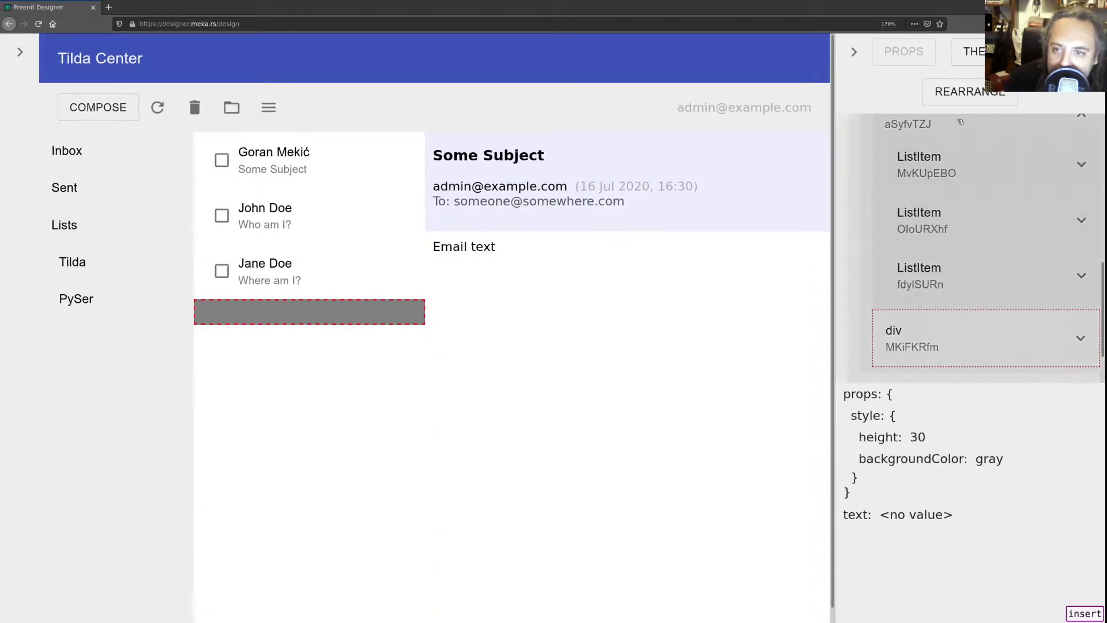
click(960, 93)
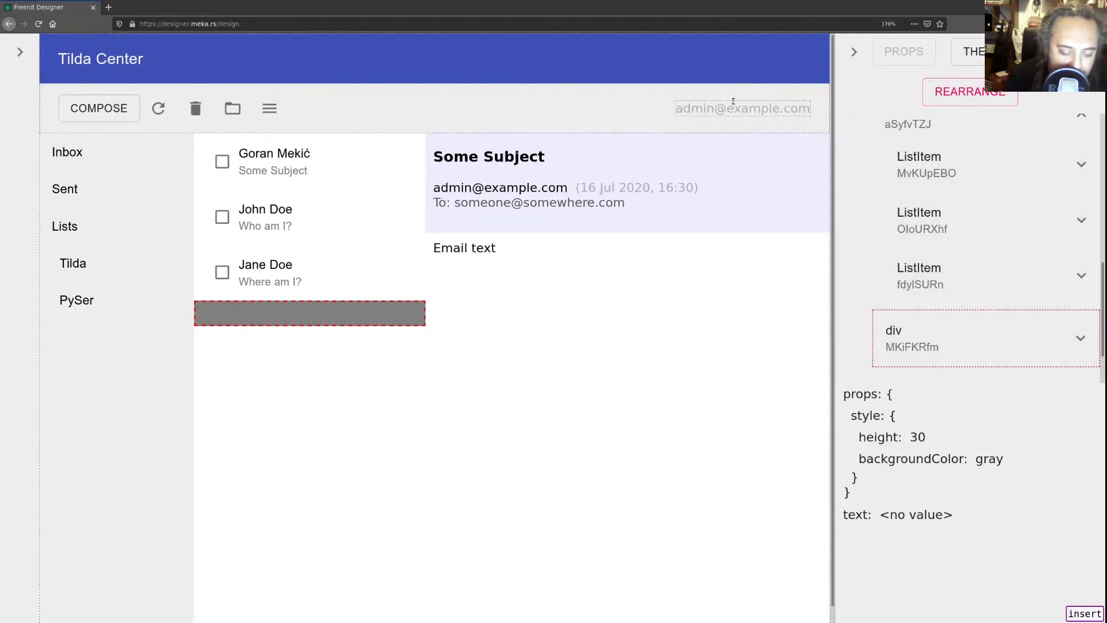
key(Escape)
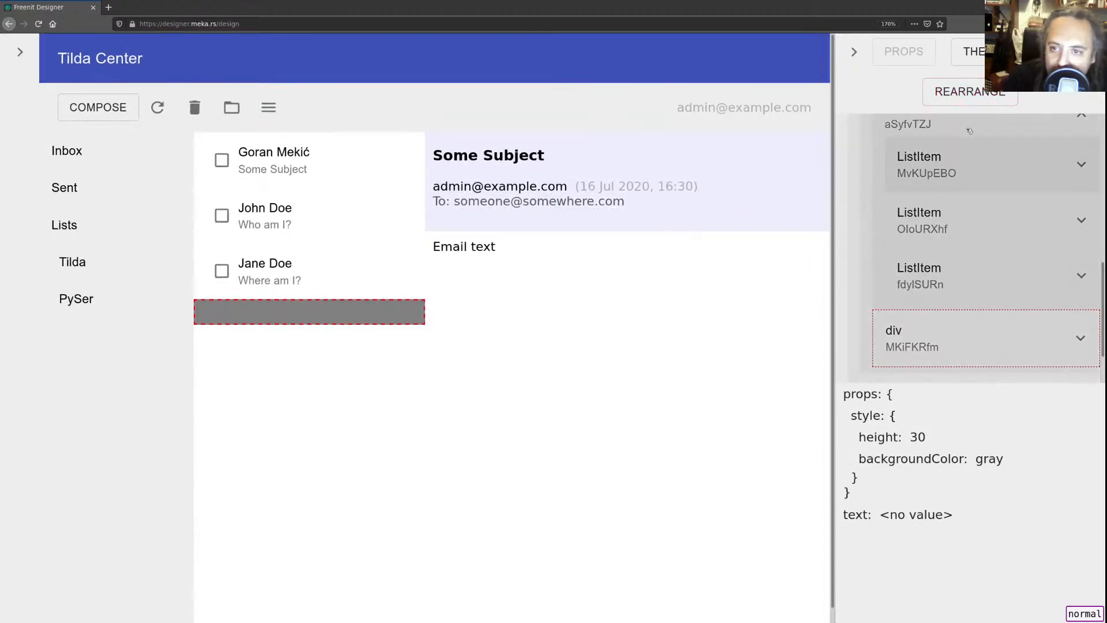
click(970, 93)
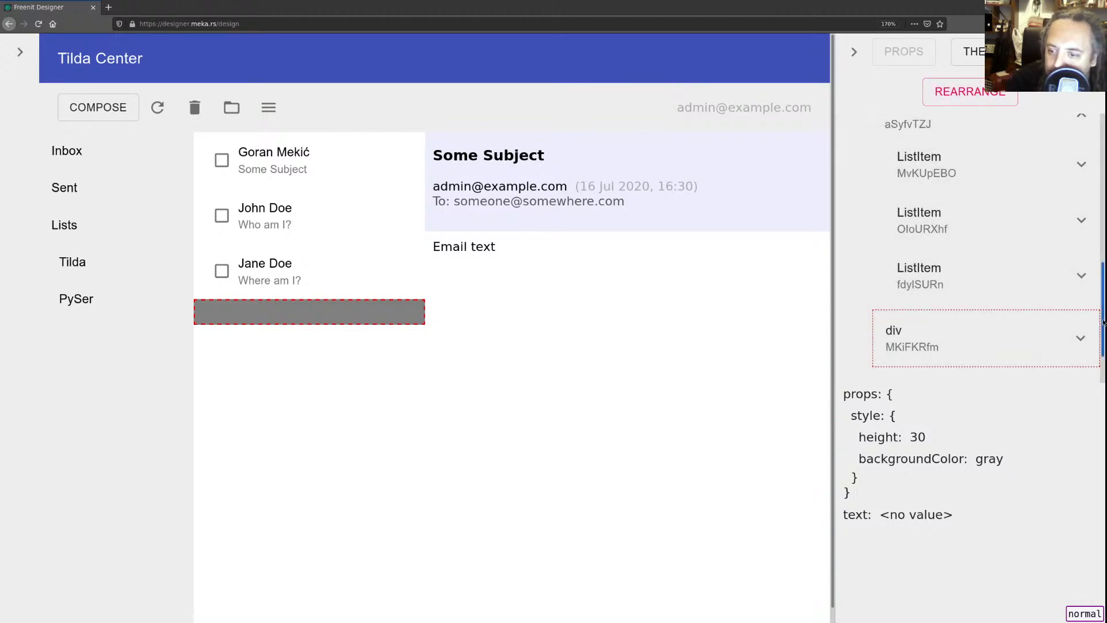
mouse_move(1104, 322)
mouse_down()
mouse_move(1090, 287)
mouse_move(1092, 306)
mouse_up()
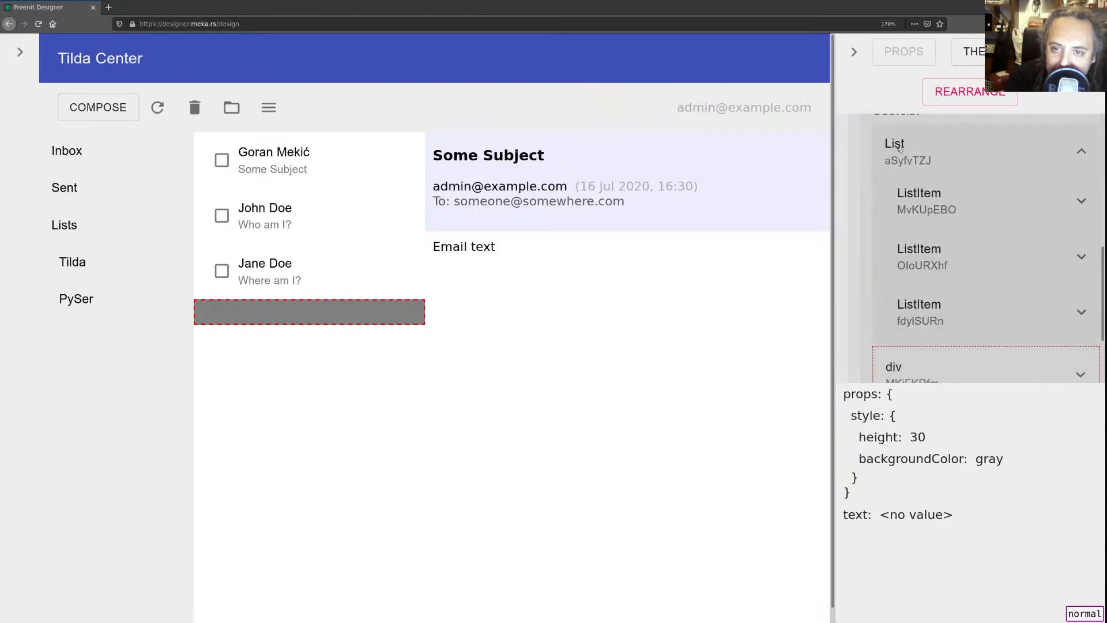
- Compare the List with the gray div, and move the div directly above the List in the component tree
click(898, 149)
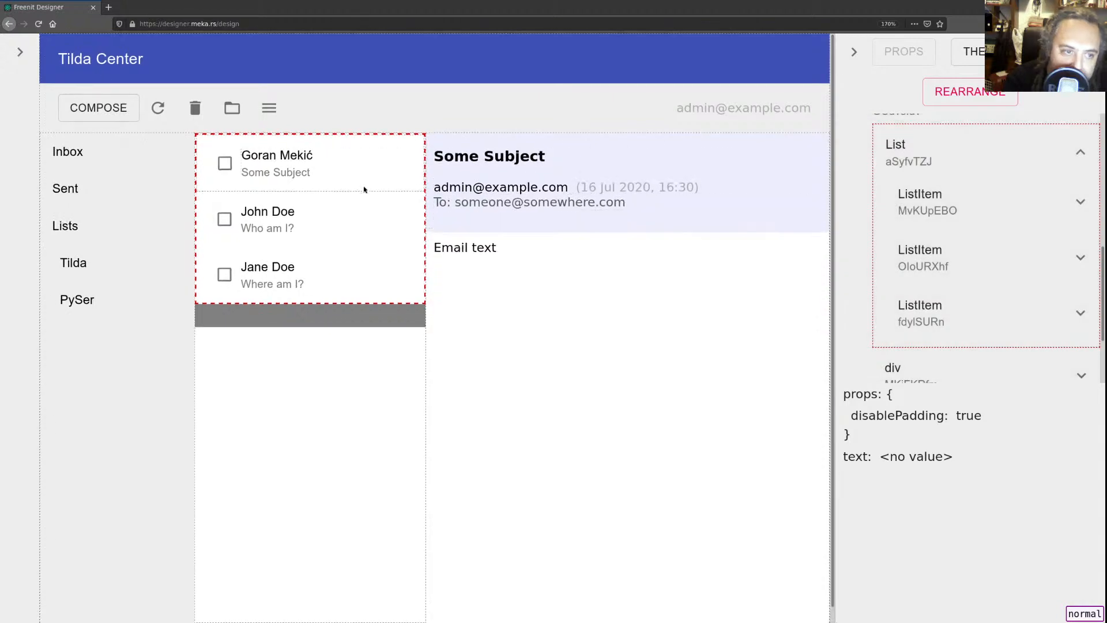
click(327, 324)
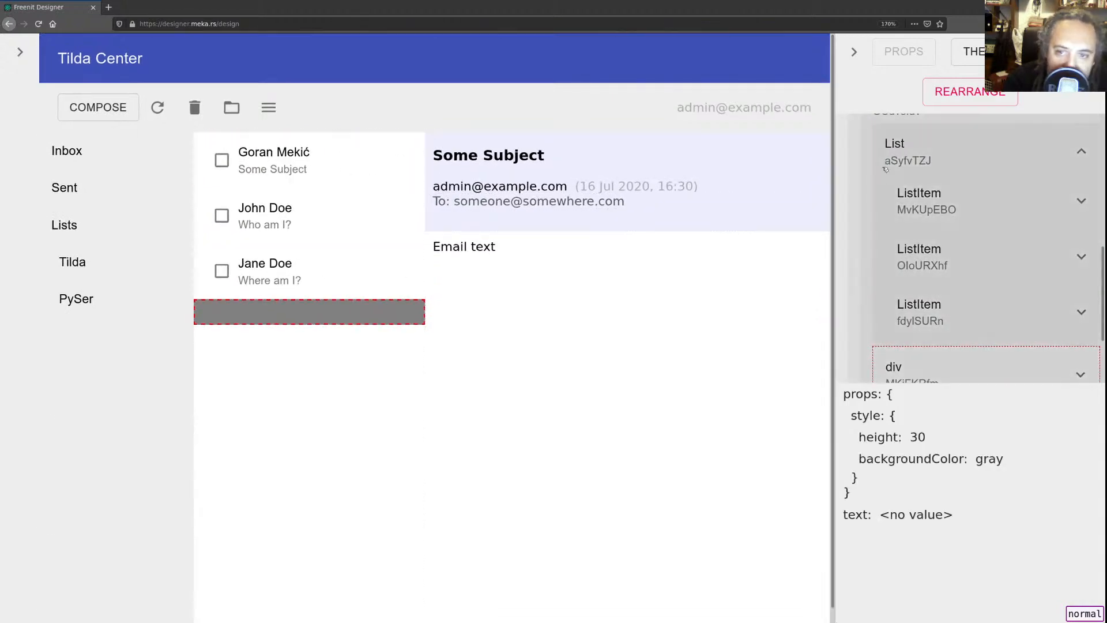
click(905, 154)
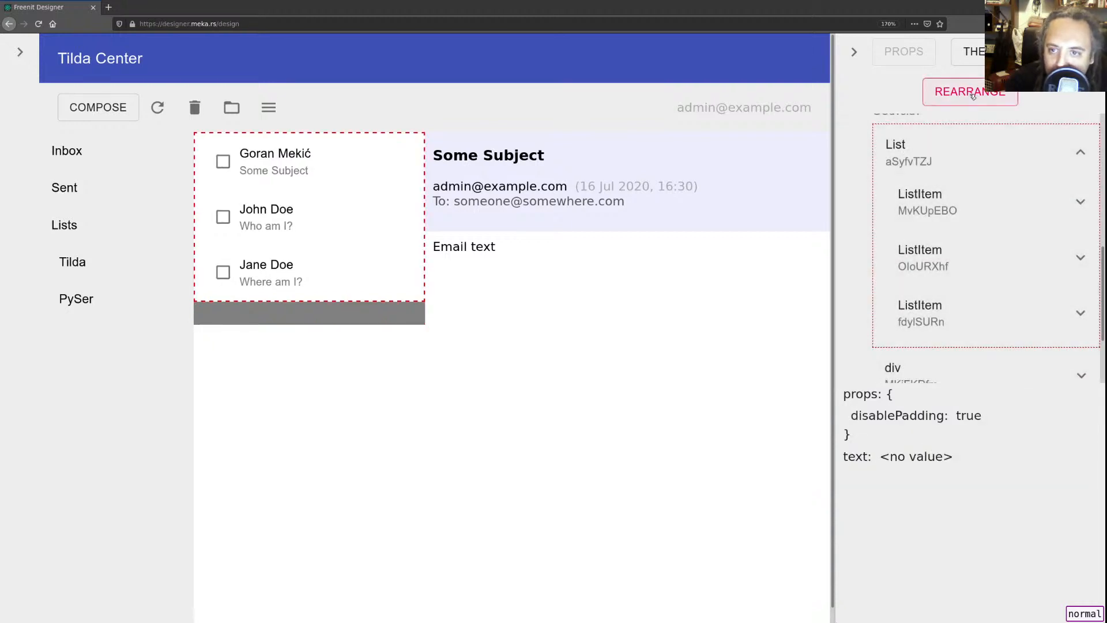
click(907, 368)
drag(908, 362, 918, 153)
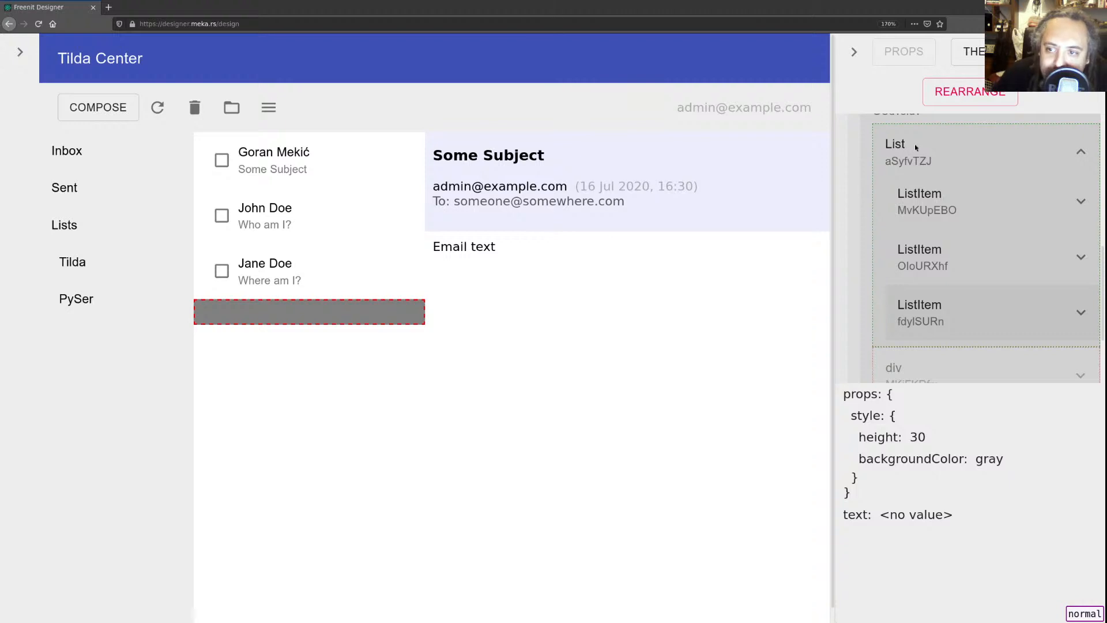
drag(915, 147, 915, 147)
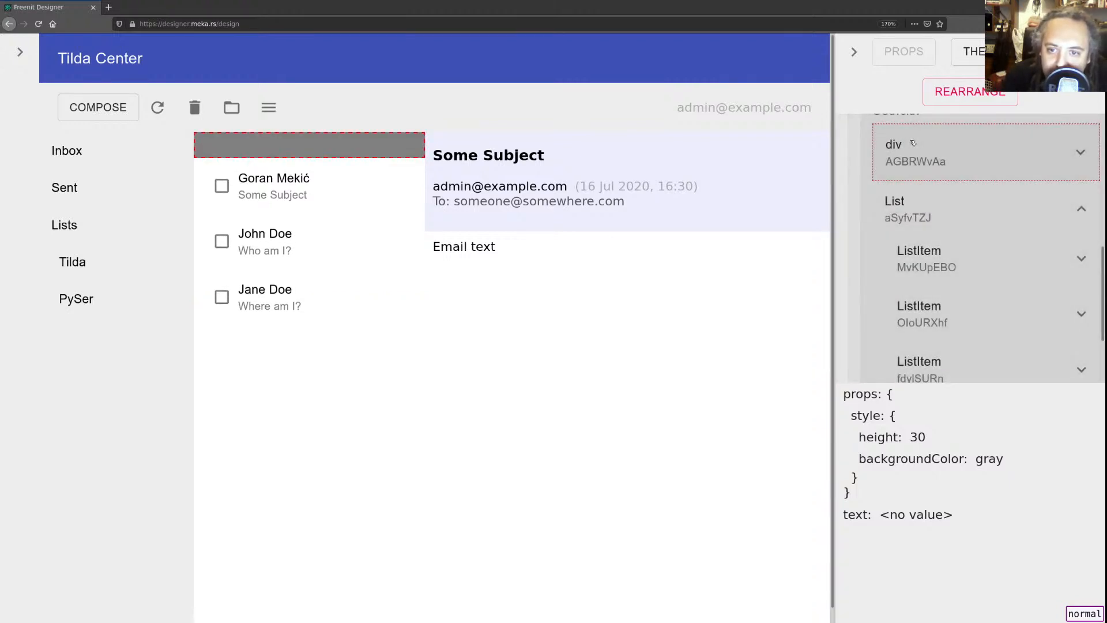
- Move the gray div into the List, placing it first and after that between the second and third ListItems
drag(921, 155, 937, 265)
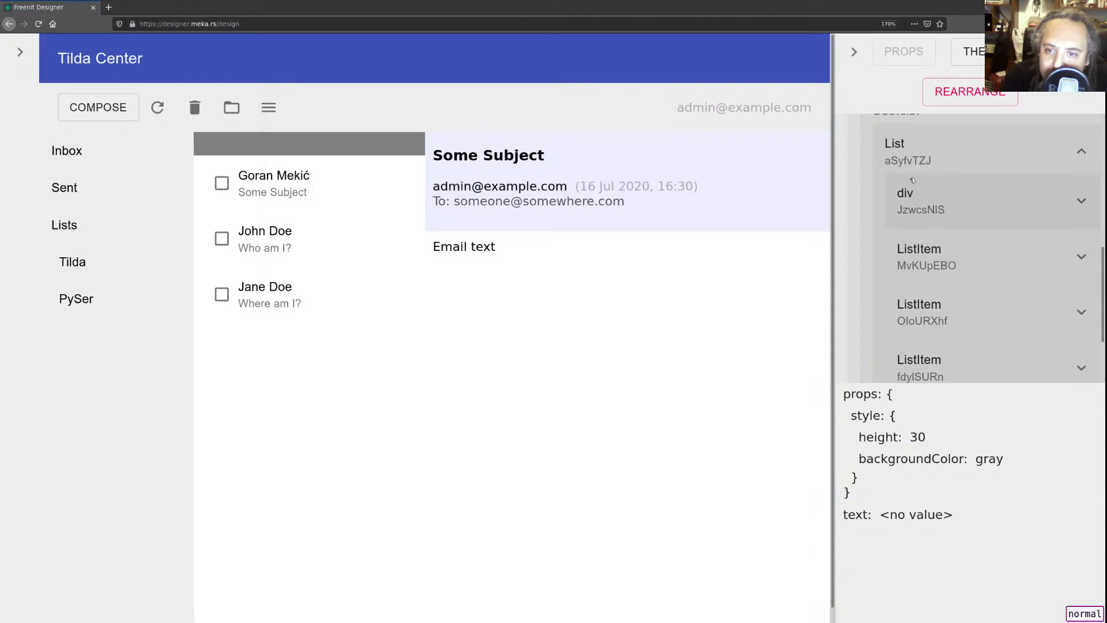
click(912, 198)
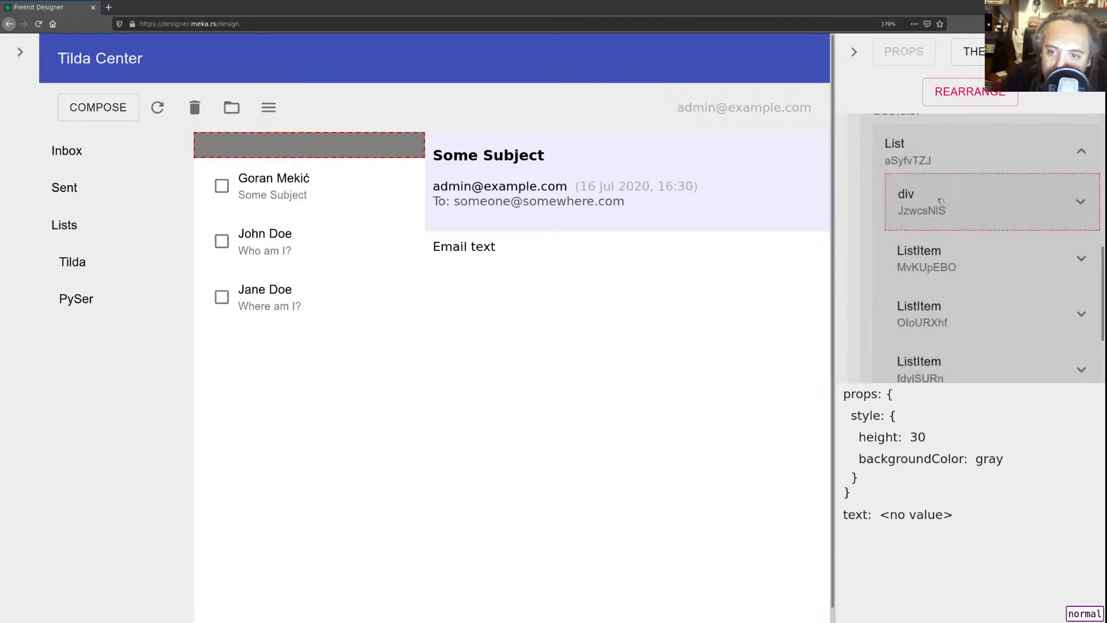
drag(948, 195, 968, 310)
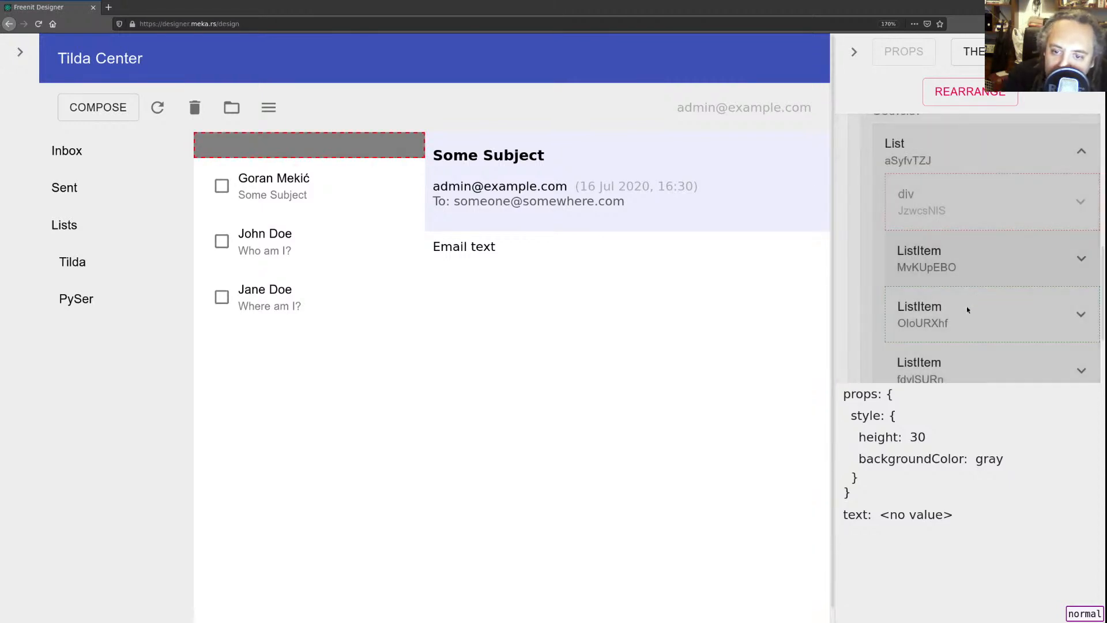
drag(955, 359, 955, 359)
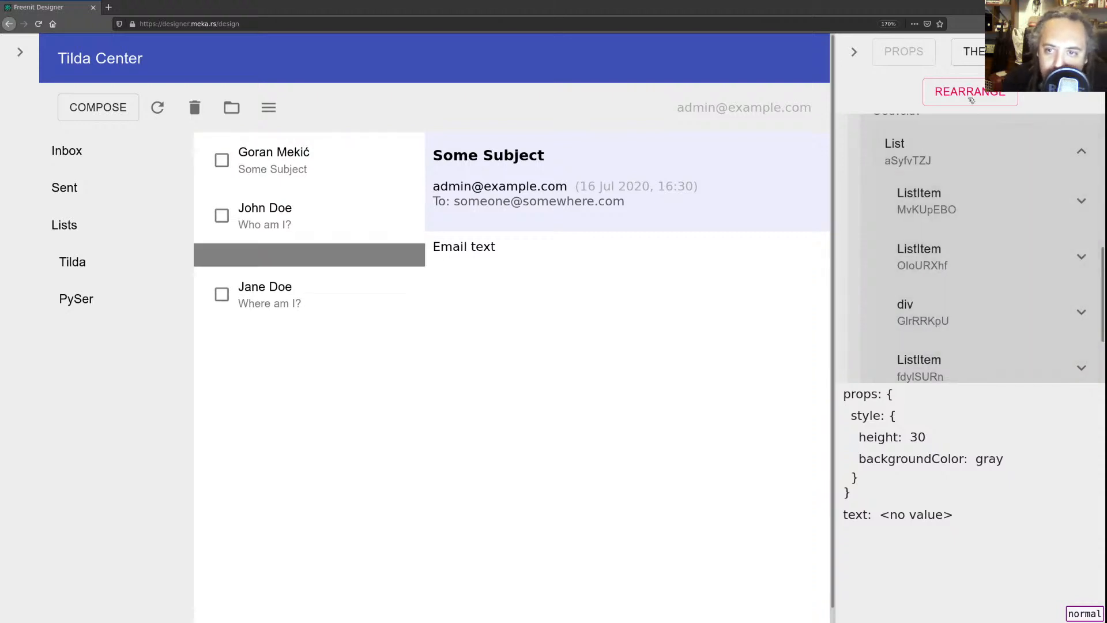
- Move the gray div above the second ListItem in the component tree and back below it
click(951, 92)
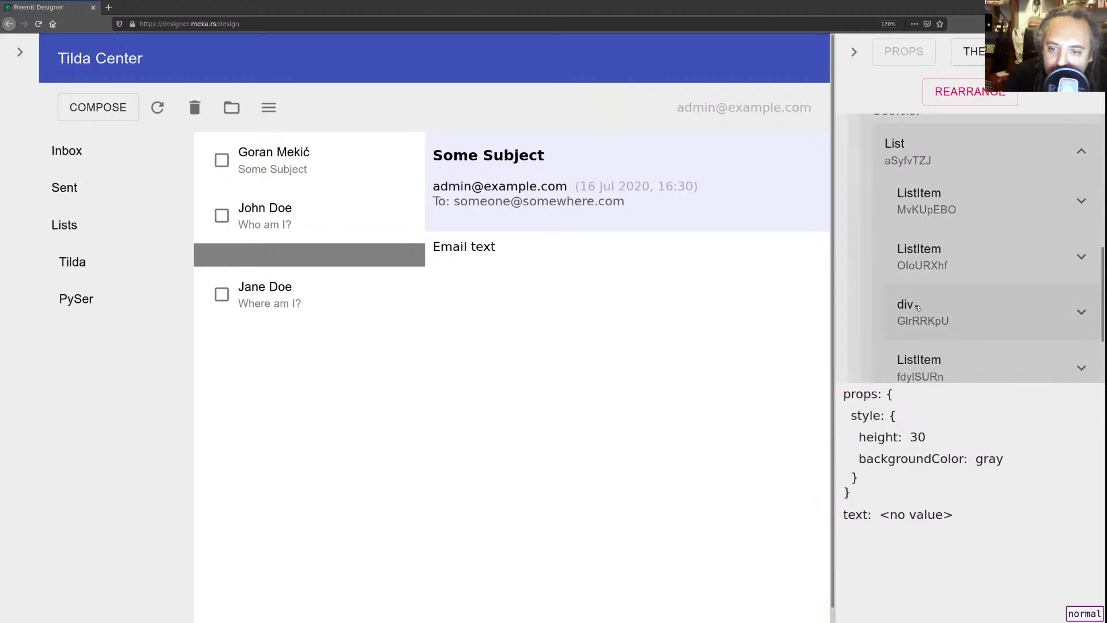
drag(917, 309, 935, 254)
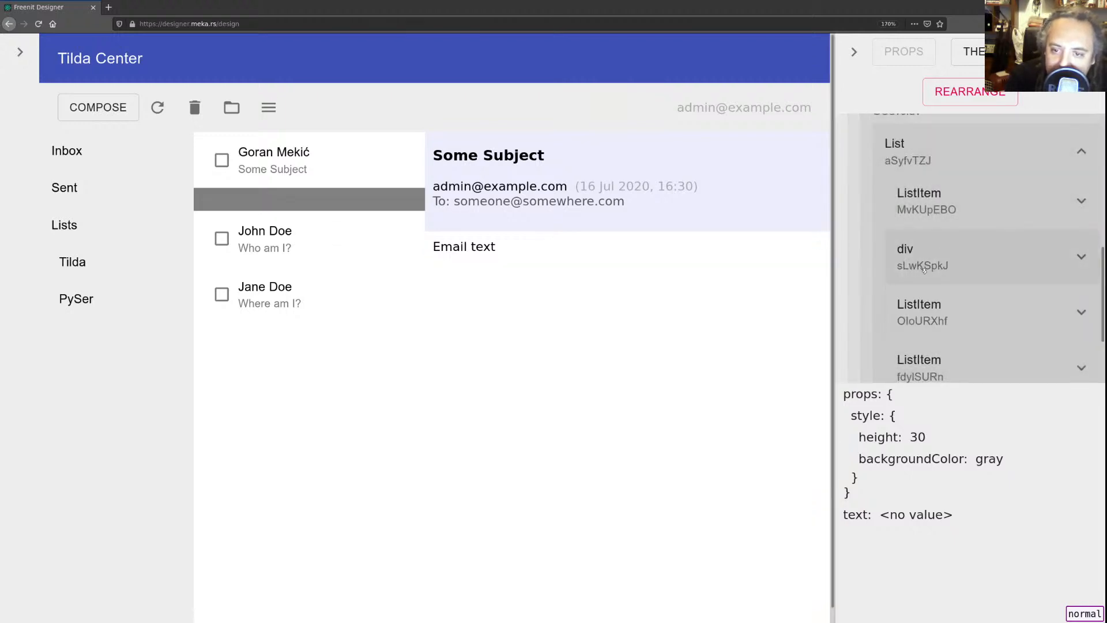
click(927, 311)
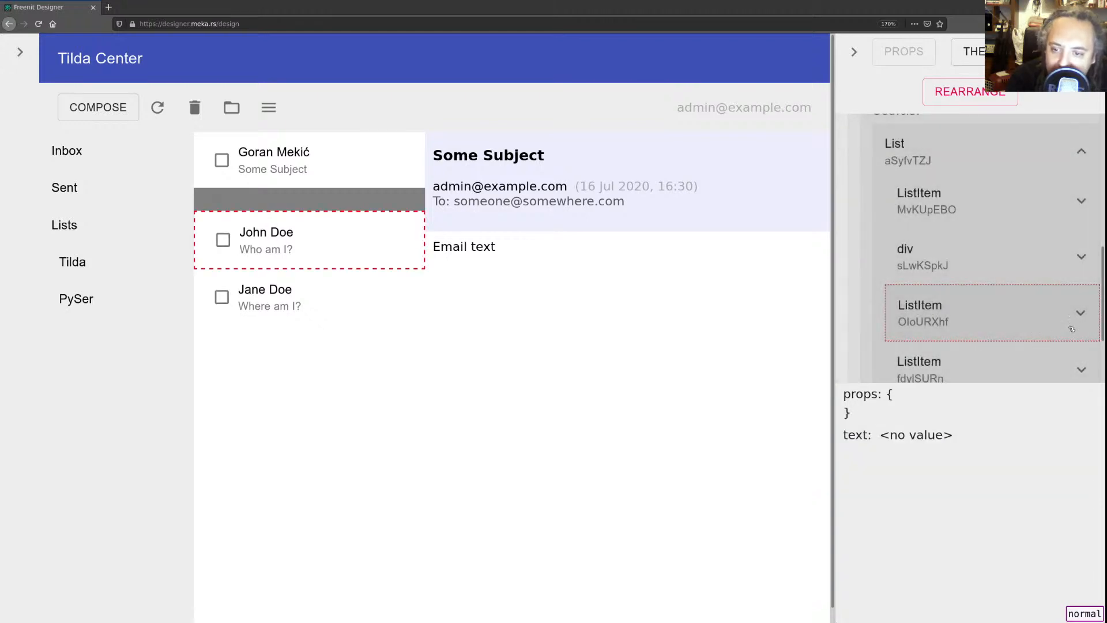
click(1078, 314)
click(1078, 314)
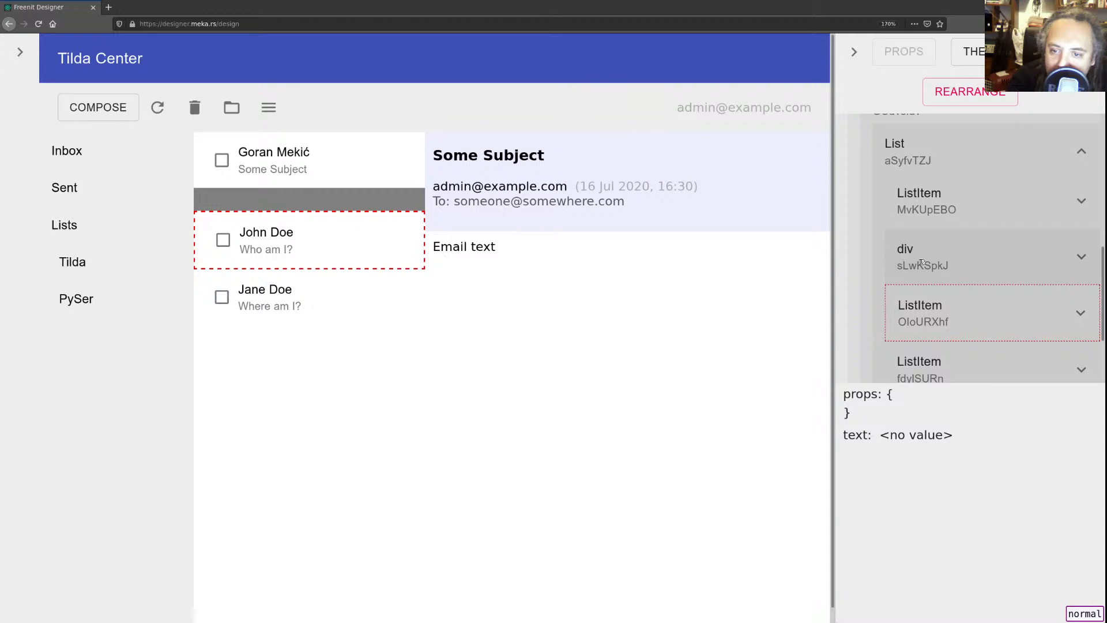
drag(921, 262, 937, 334)
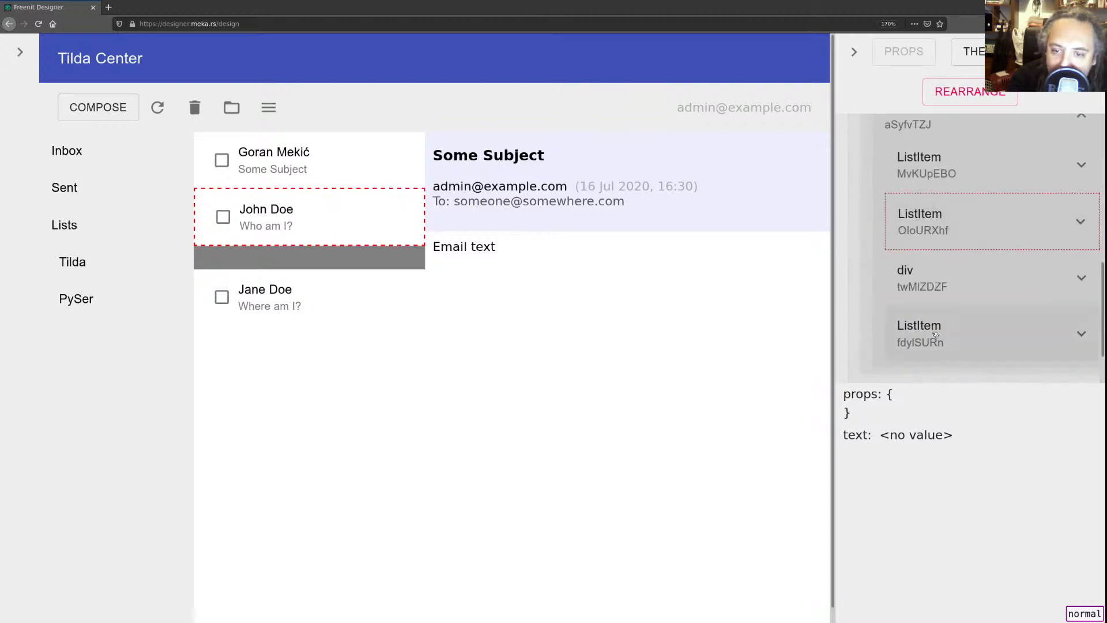
- Turn off rearrange mode, nest the gray div inside the last ListItem, and expand that item to inspect its children
click(916, 275)
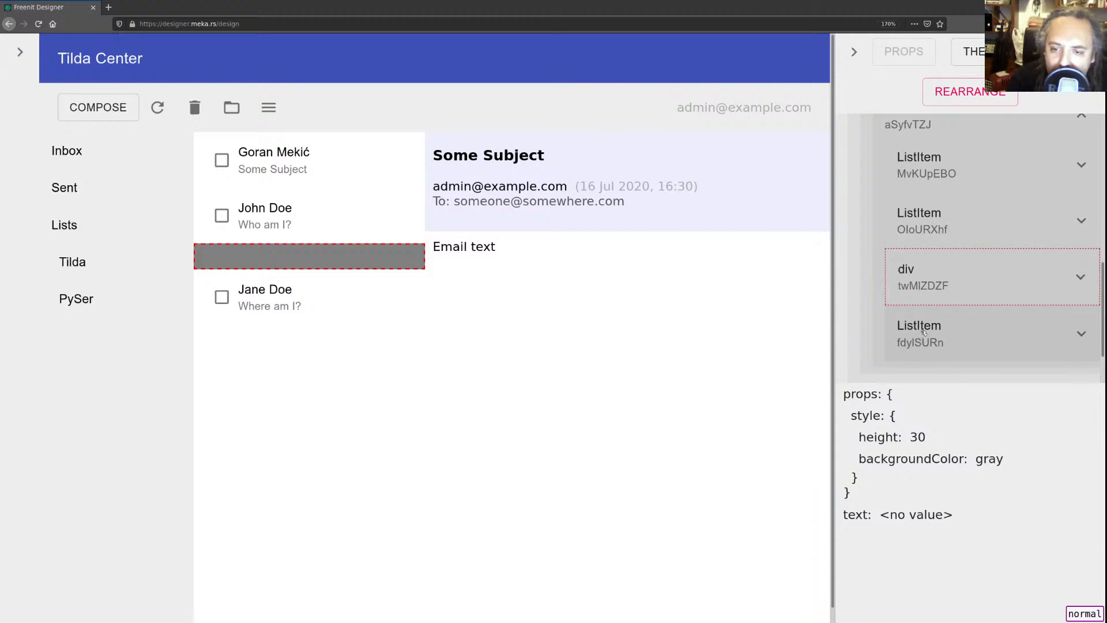
click(928, 322)
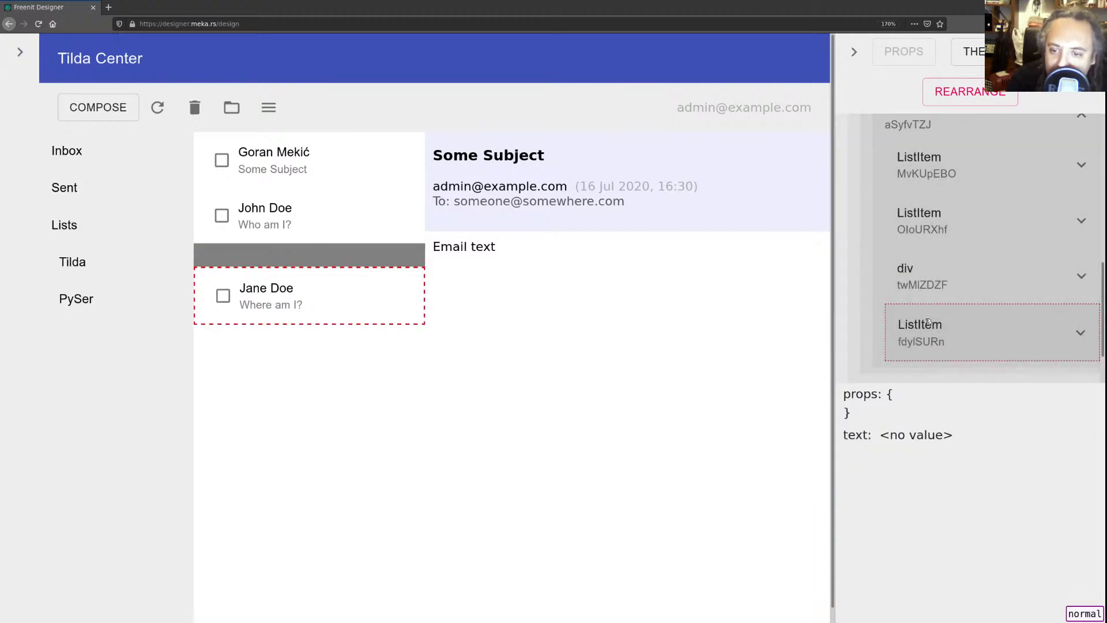
click(928, 271)
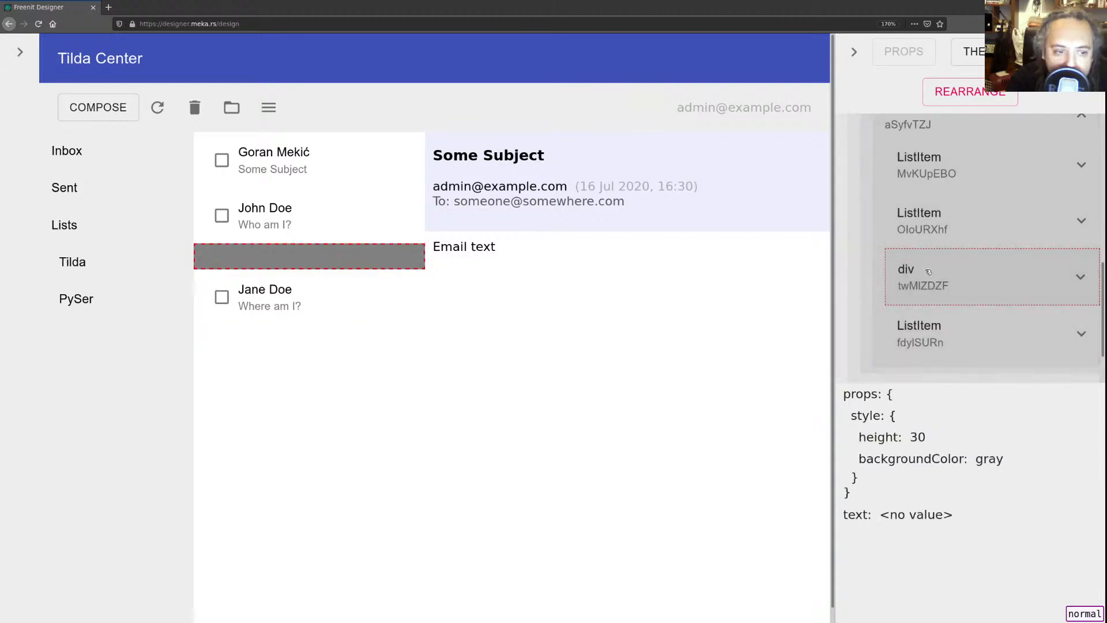
click(961, 87)
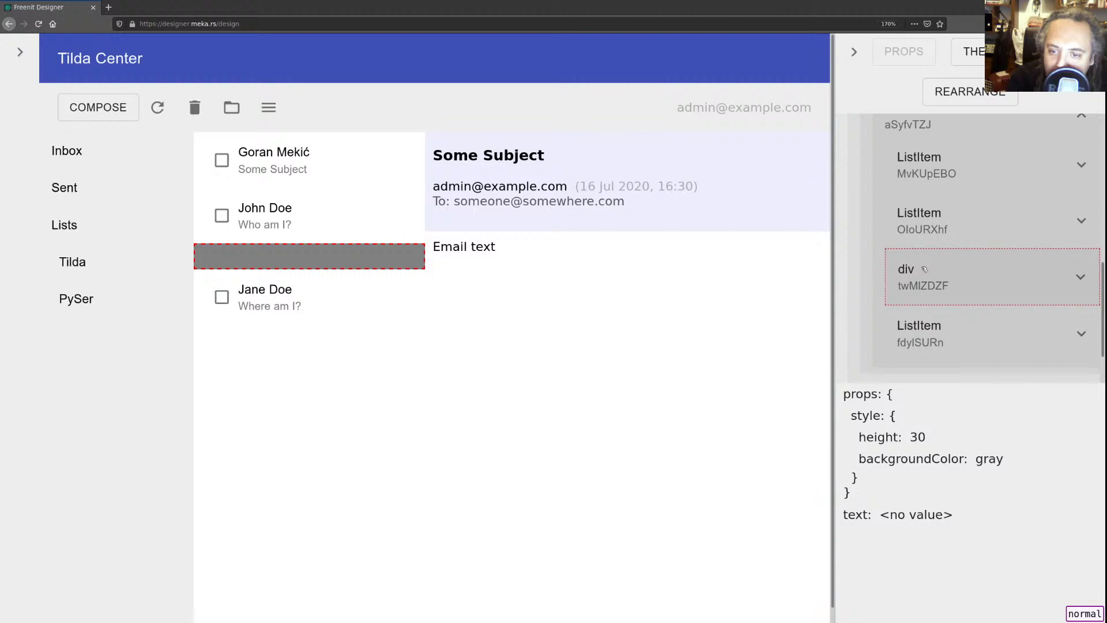
drag(924, 269, 968, 335)
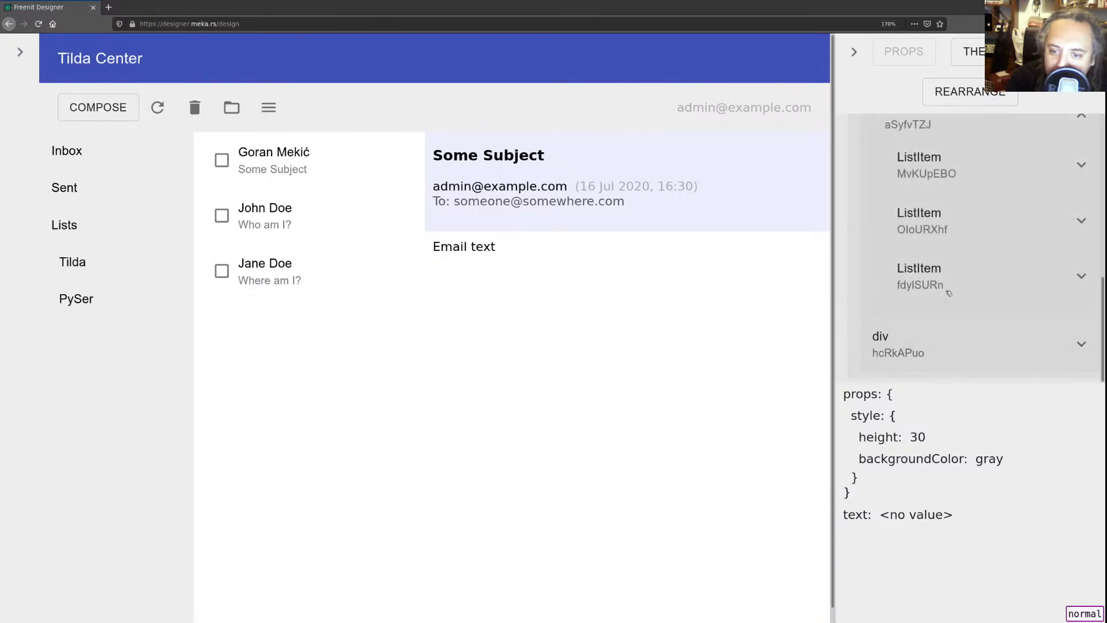
click(1032, 281)
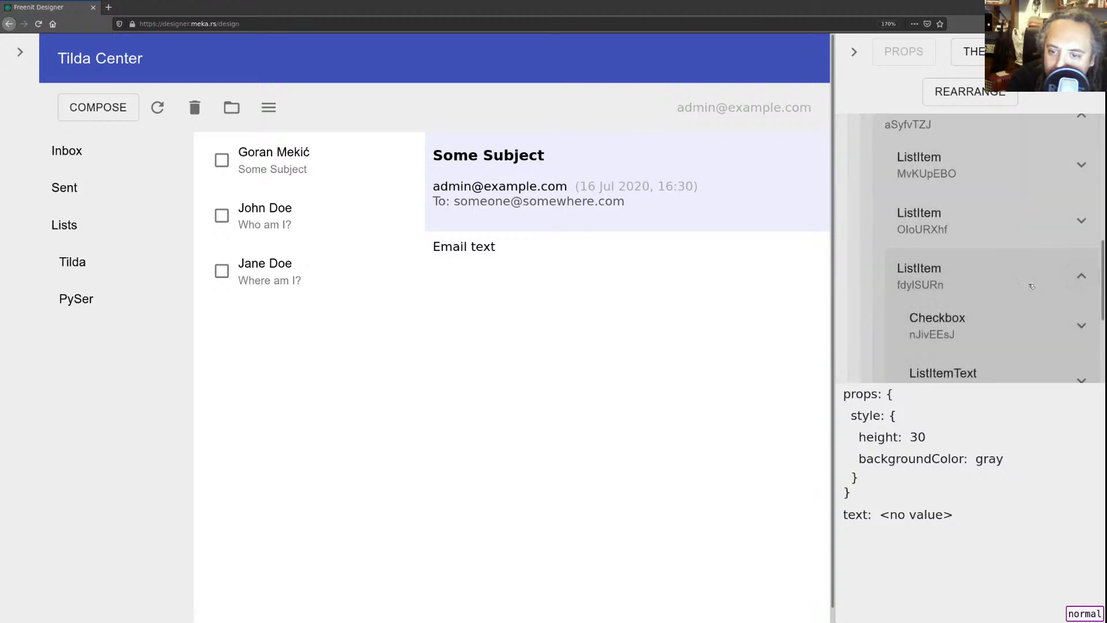
scroll(1032, 286, down, 2)
scroll(1032, 286, down, 2)
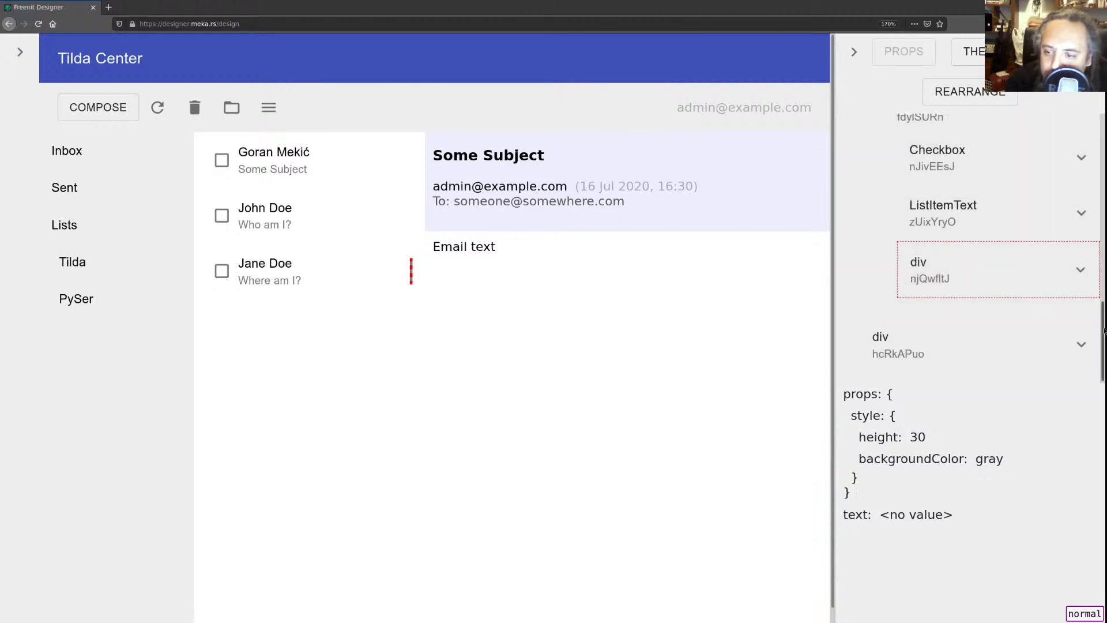
scroll(1104, 330, up, 2)
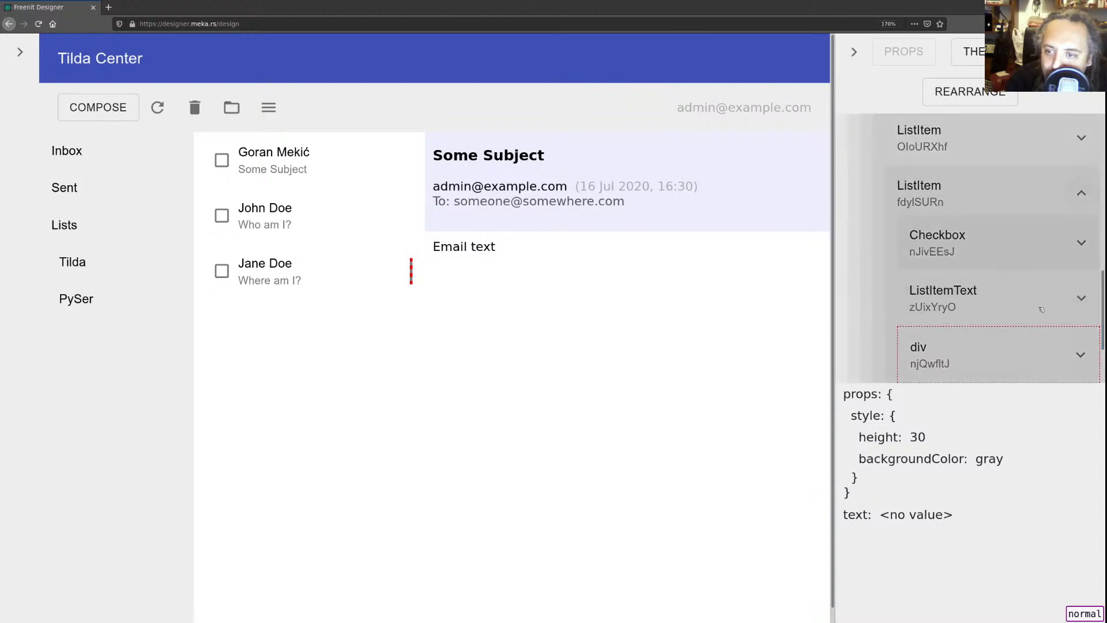
- Turn on rearrange mode, move the nested gray div out to just above the last ListItem, and collapse that item
click(969, 101)
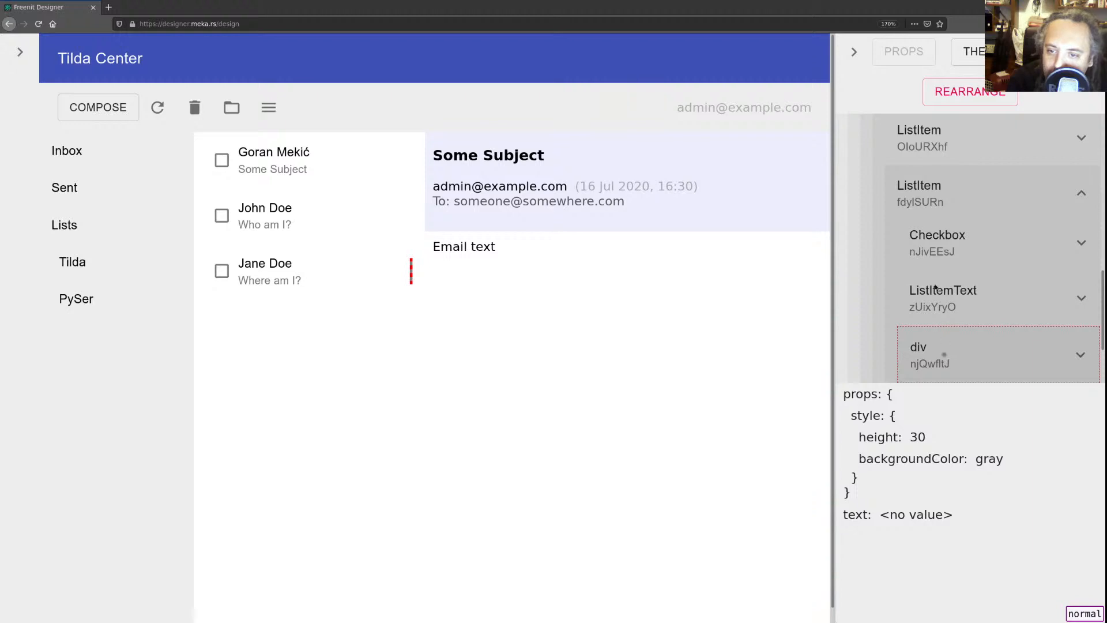
drag(947, 358, 939, 201)
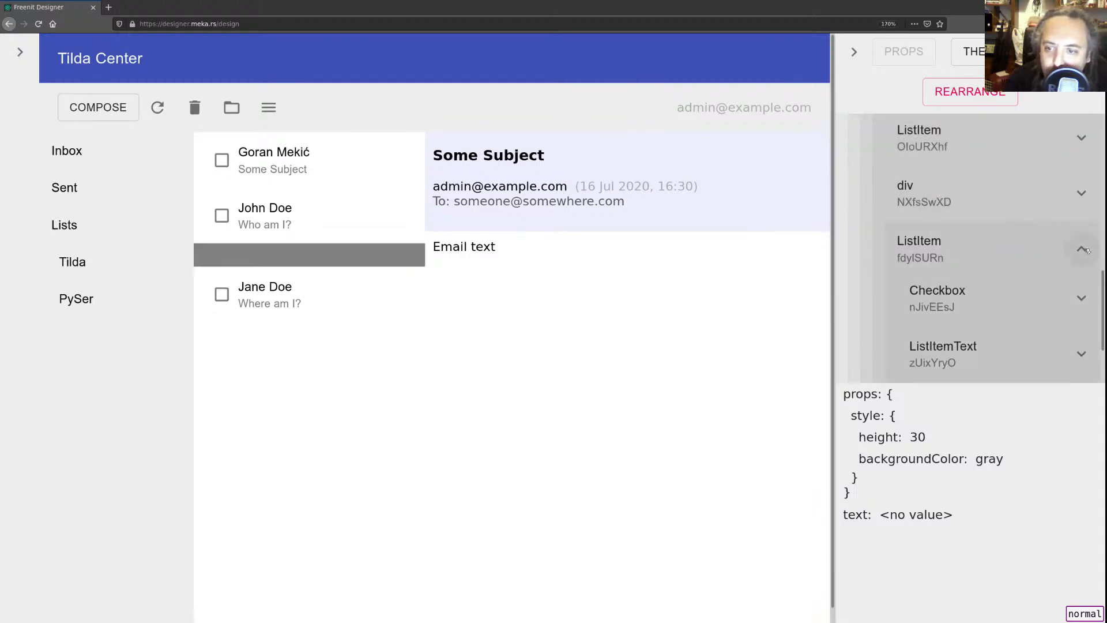
click(1085, 250)
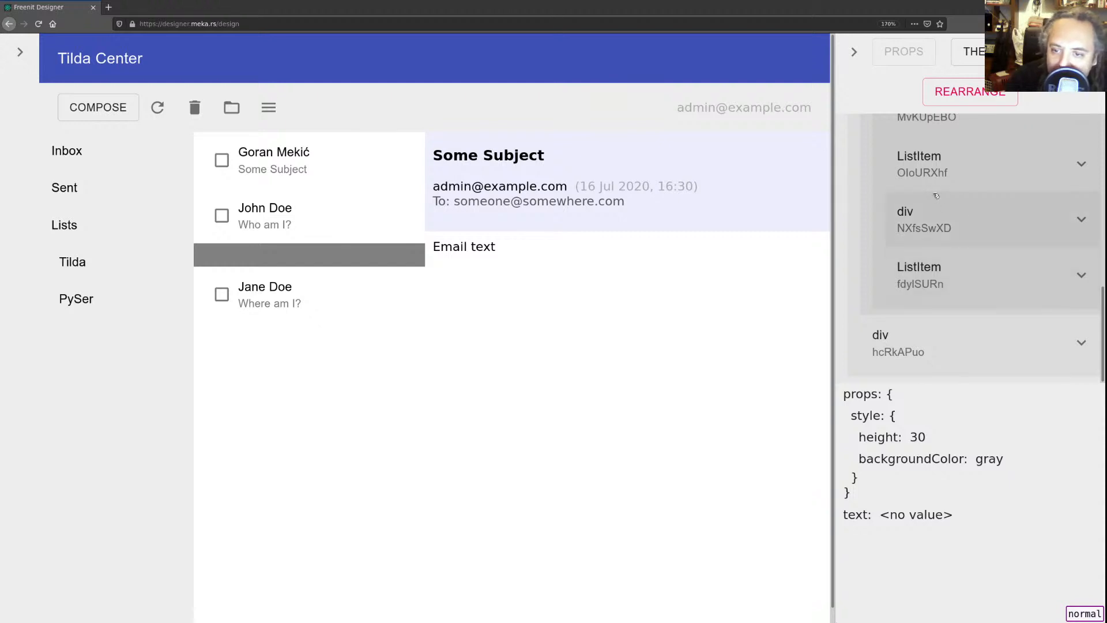
click(919, 214)
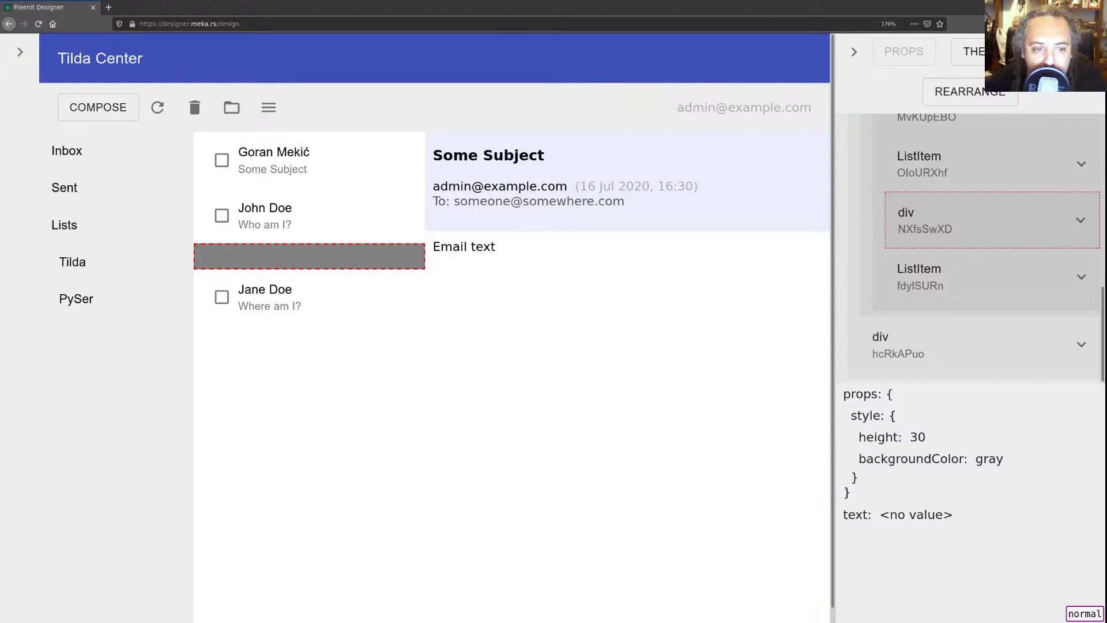
- Delete the gray div between the second and third messages on the canvas, and select the email text area
click(1040, 222)
click(314, 218)
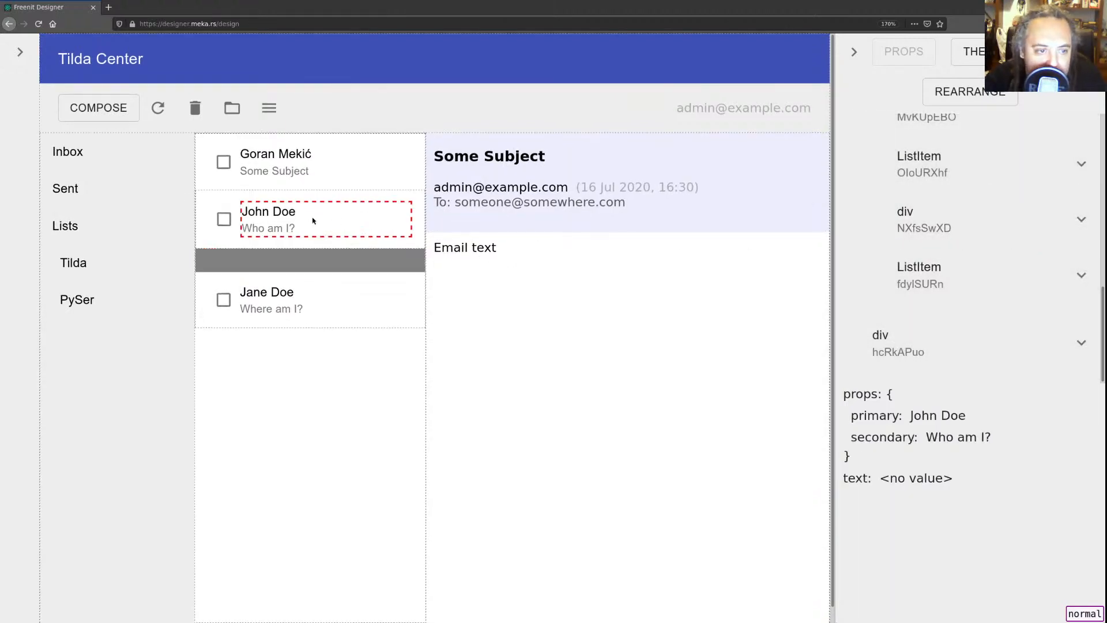
click(316, 258)
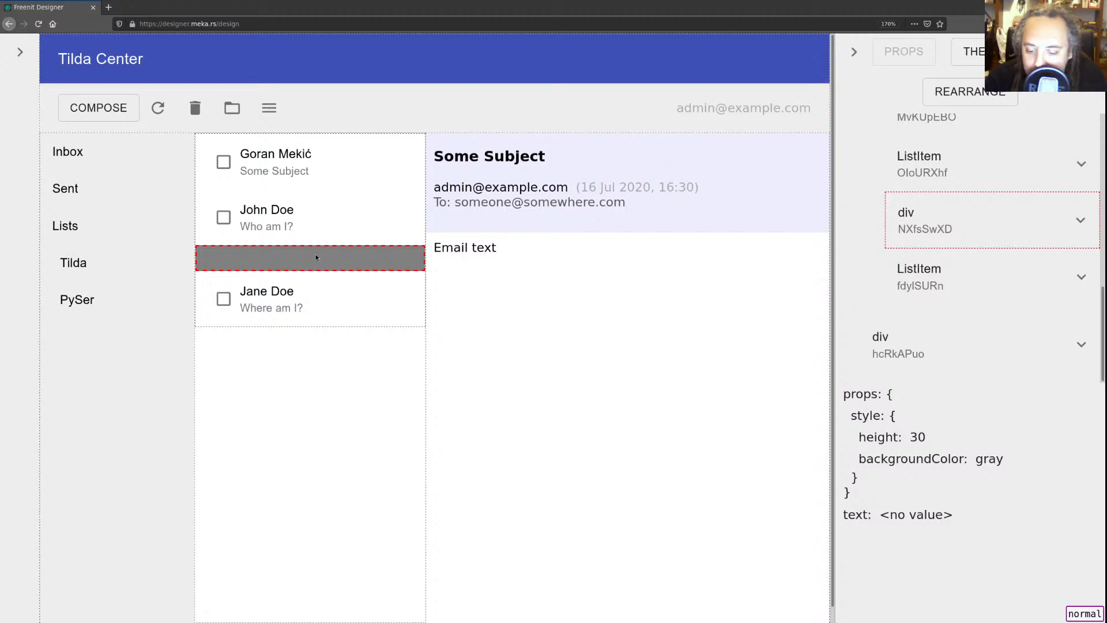
key(Delete)
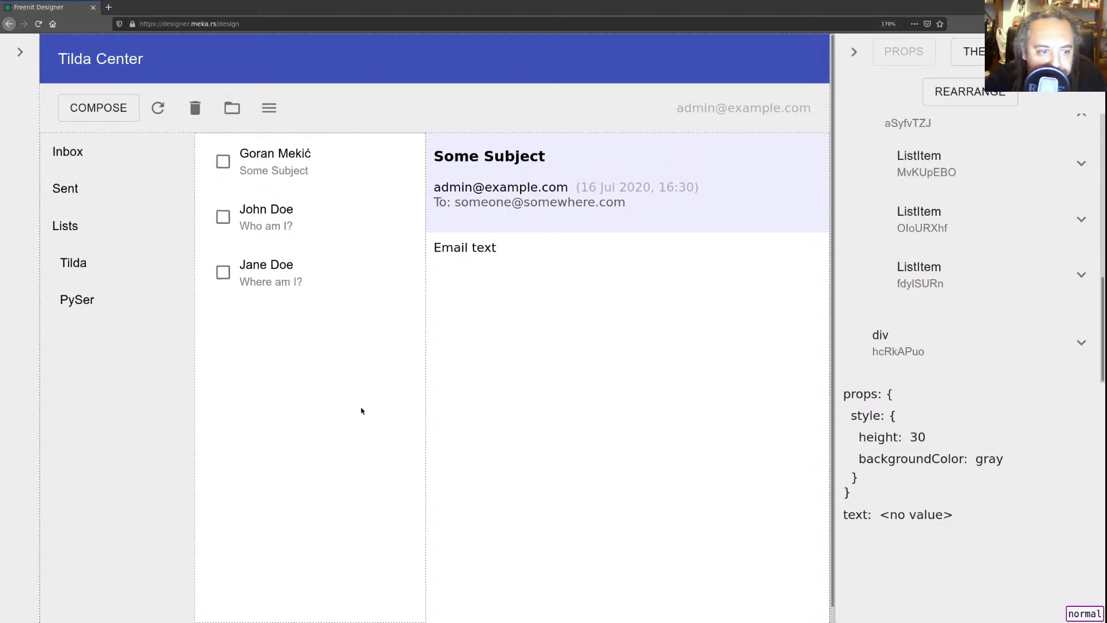
click(558, 378)
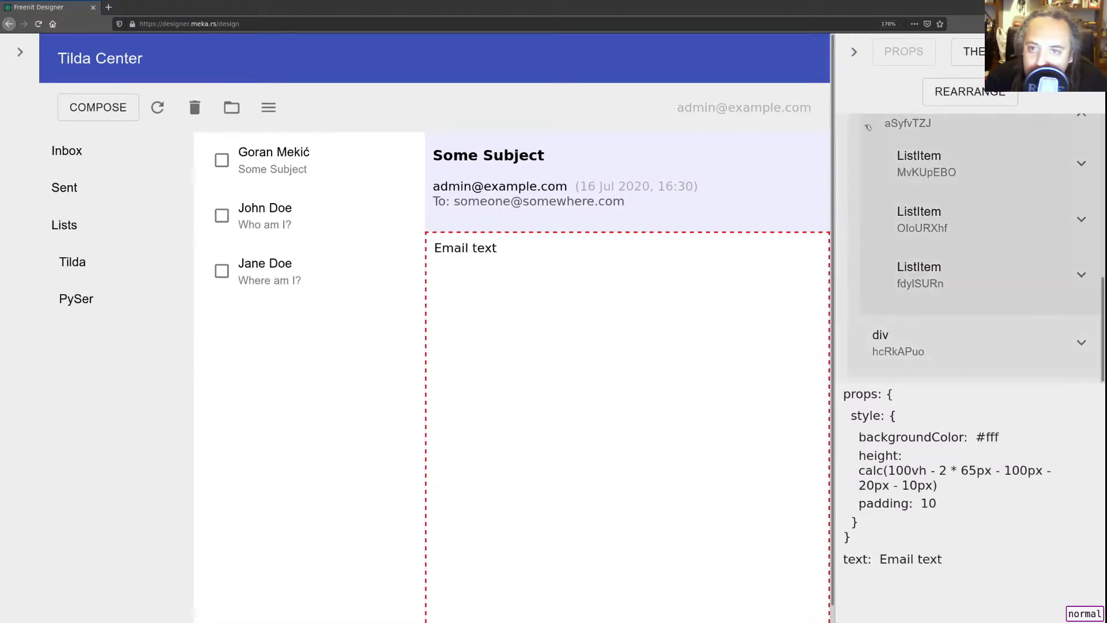
- Collapse the properties sidebar, expand the component library, and clear its search filter to list all components
click(854, 53)
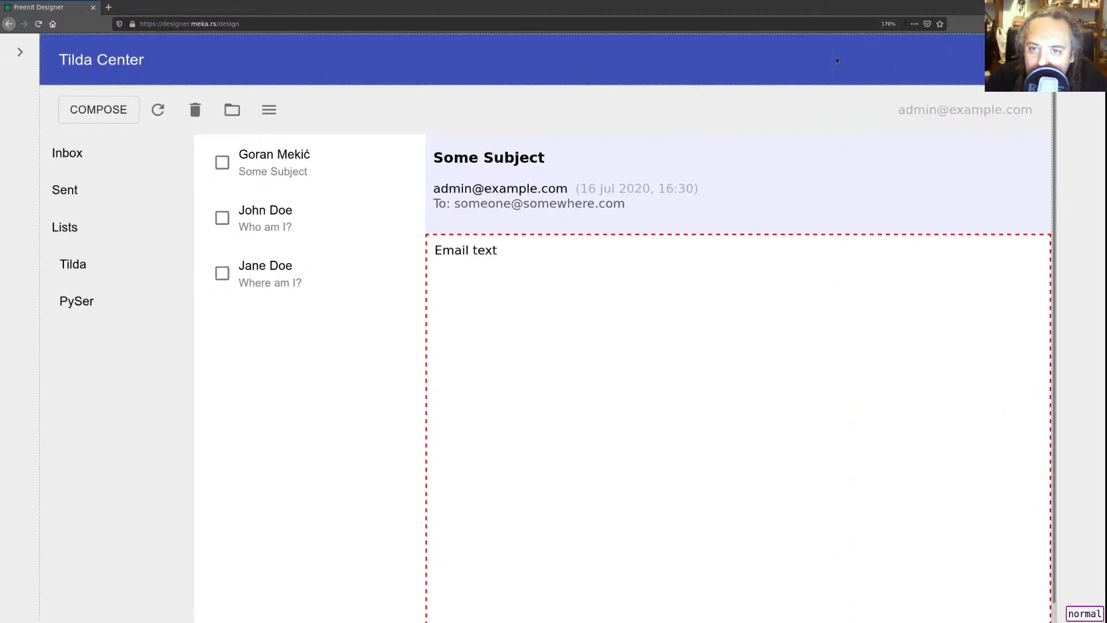
click(18, 53)
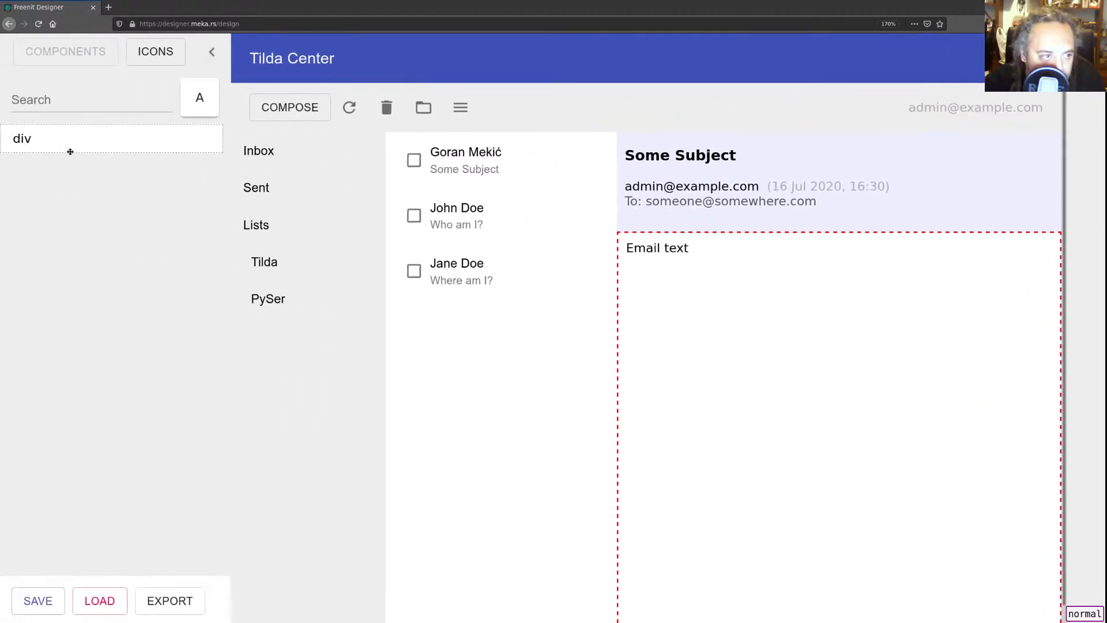
click(140, 104)
text(c)
key(BackSpace)
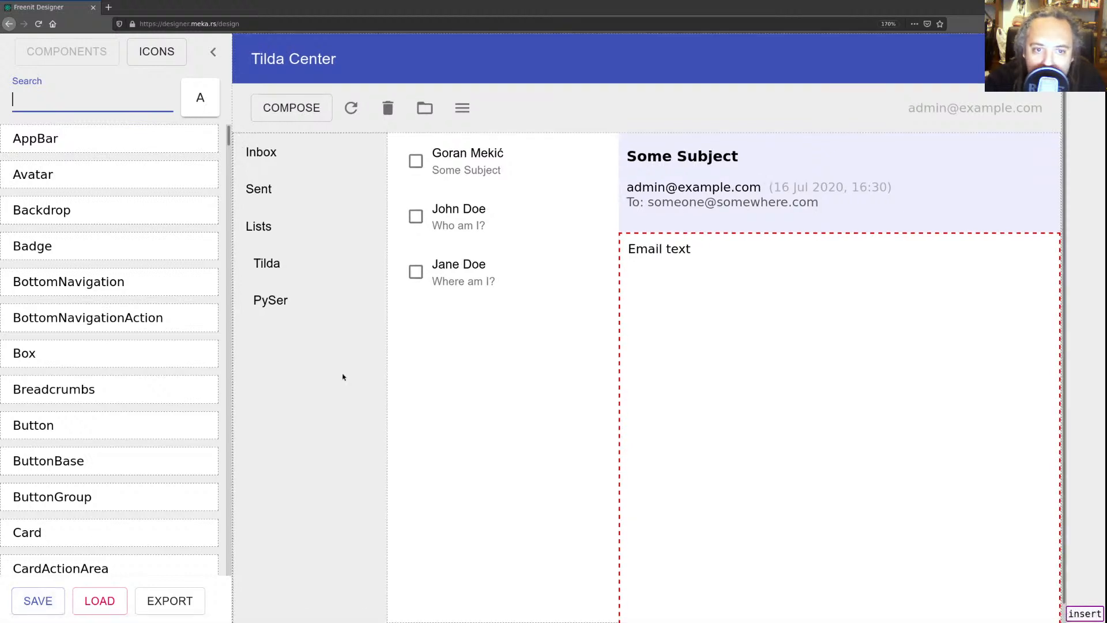
- Open github.com/freenit-framework in a new browser tab, enlarge the page to 150%, and bring its repository list into view
click(109, 7)
text(github.com/freenit-)
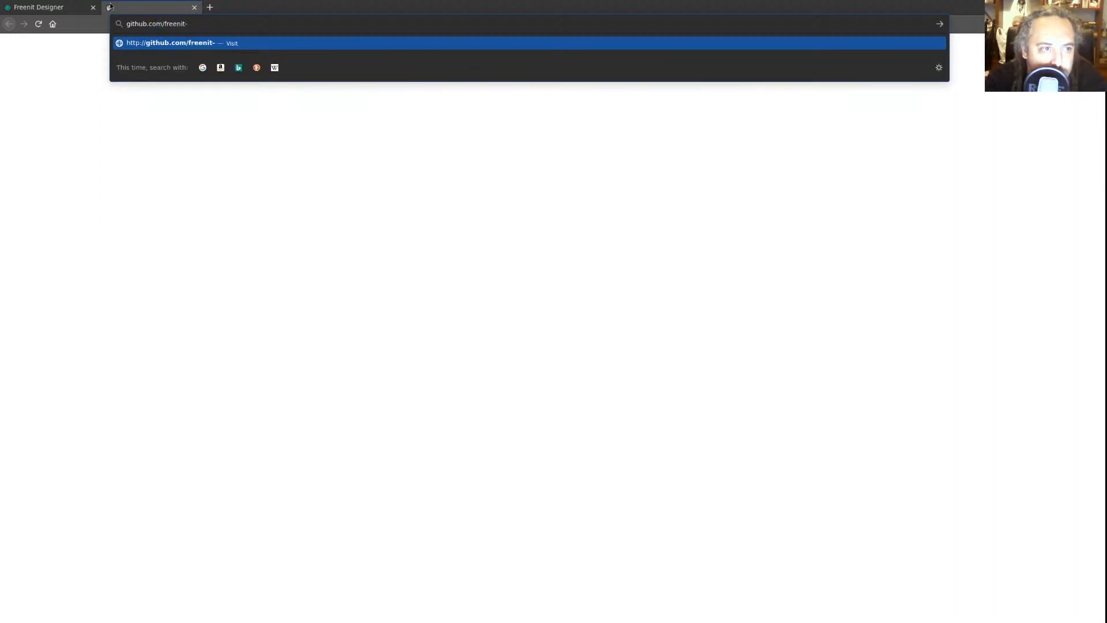
text(framework)
key(Return)
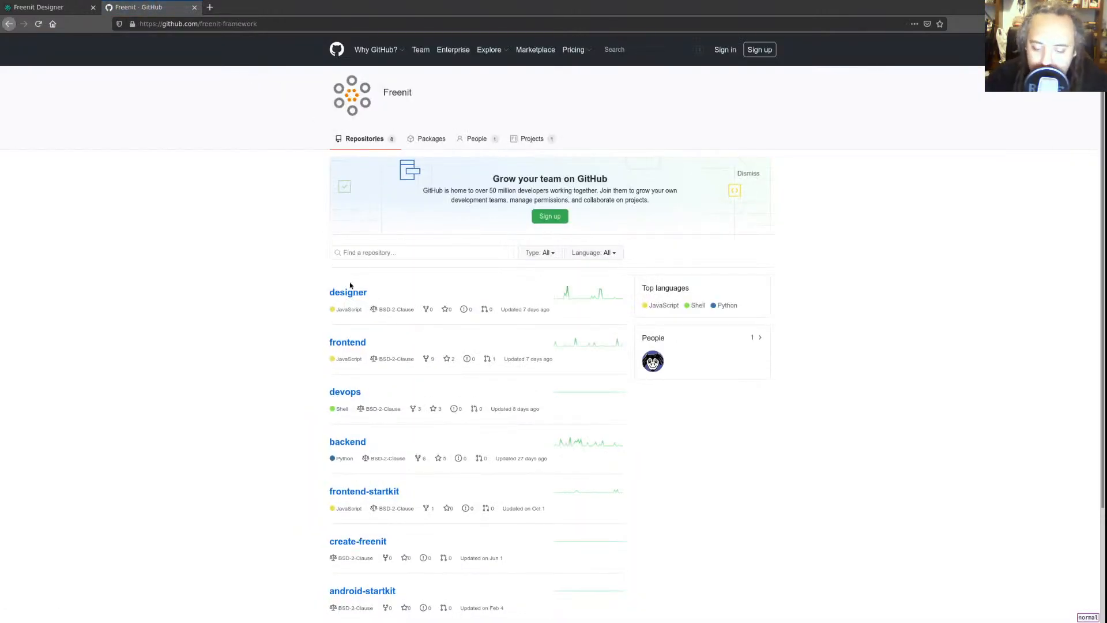
key(ctrl+plus)
key(ctrl+plus)
key(ctrl+plus)
key(ctrl+plus)
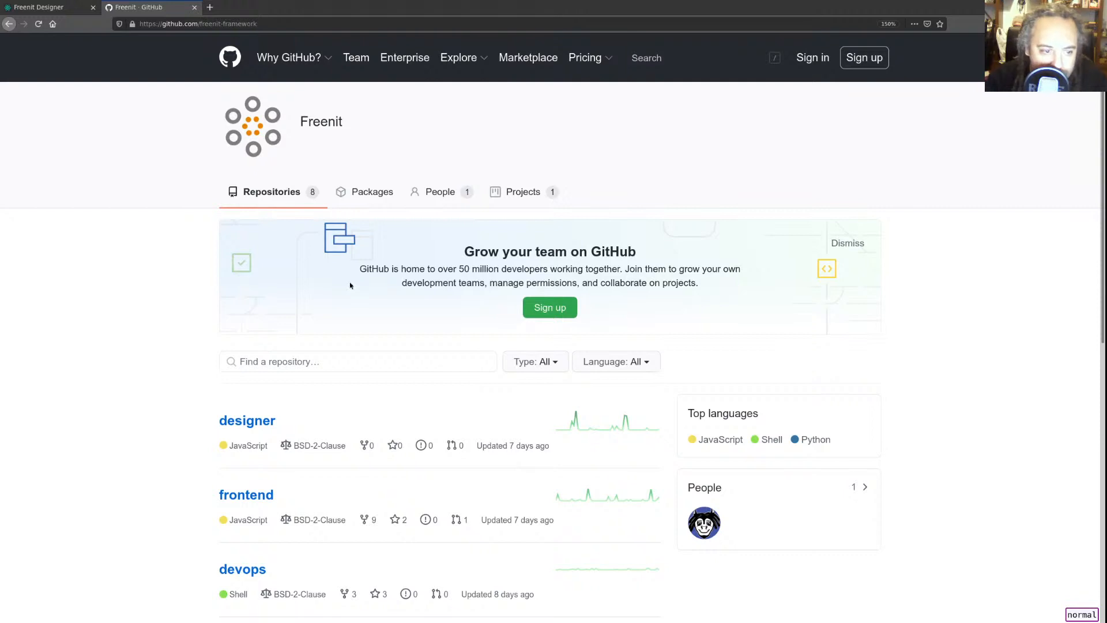
scroll(350, 286, down, 3)
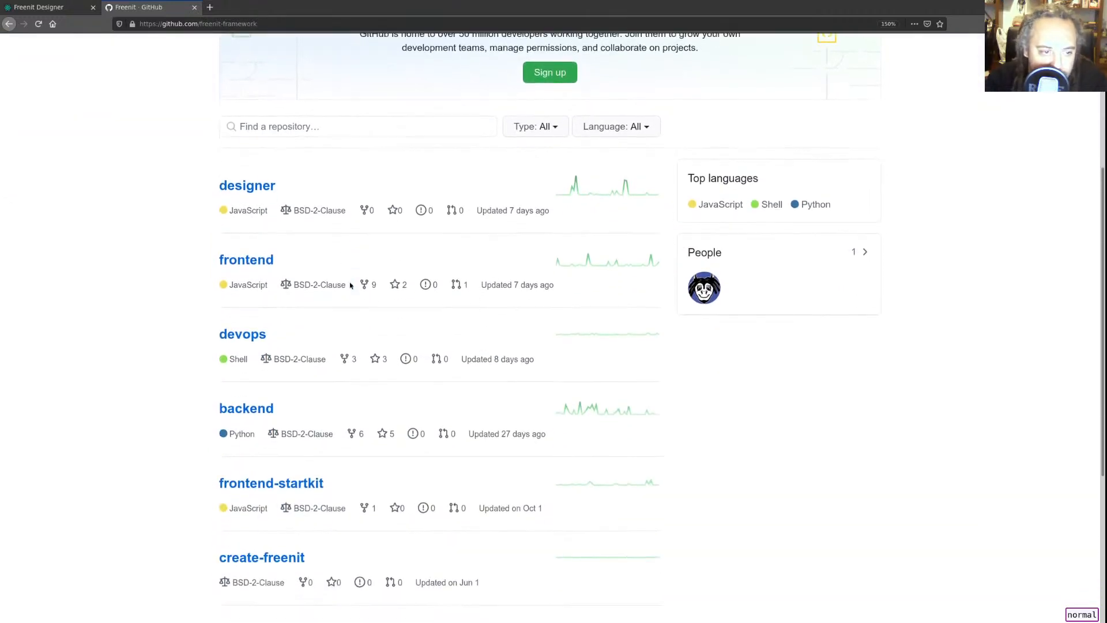
- Open the designer repository, dismiss the GitHub sign-up banner, and look through its file list and README
click(249, 186)
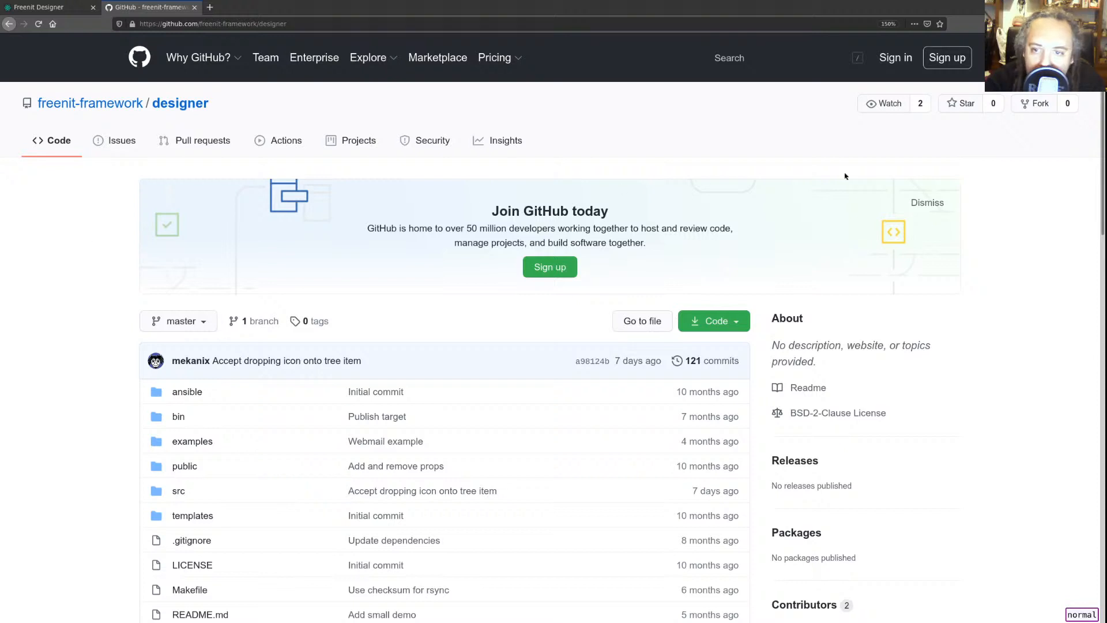
click(928, 203)
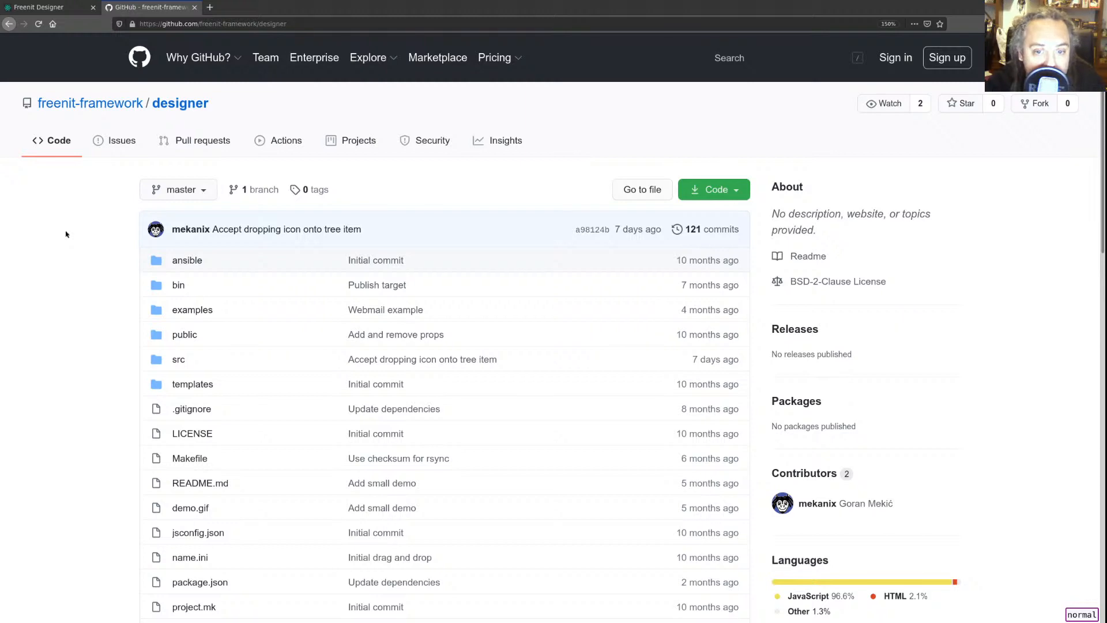
scroll(66, 234, down, 5)
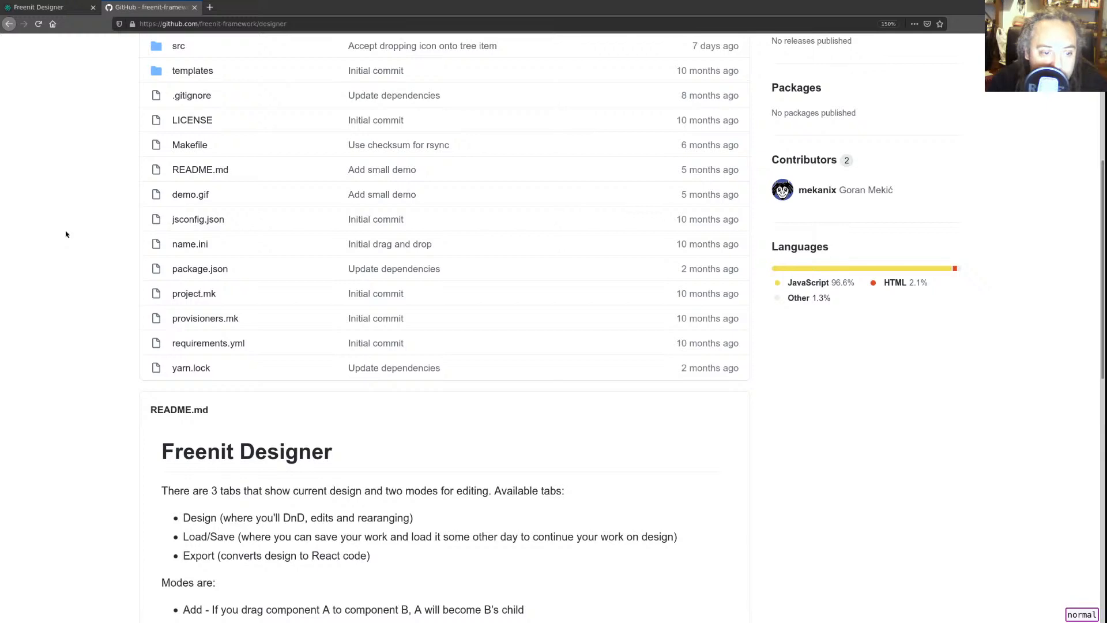
scroll(66, 234, down, 8)
scroll(66, 234, down, 3)
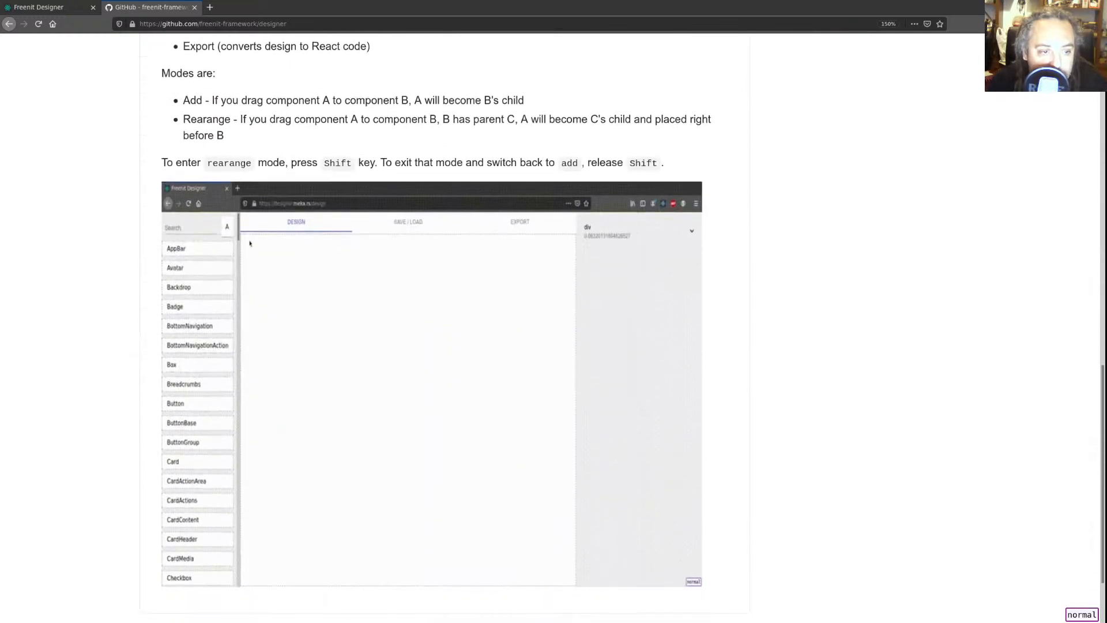
scroll(66, 234, up, 6)
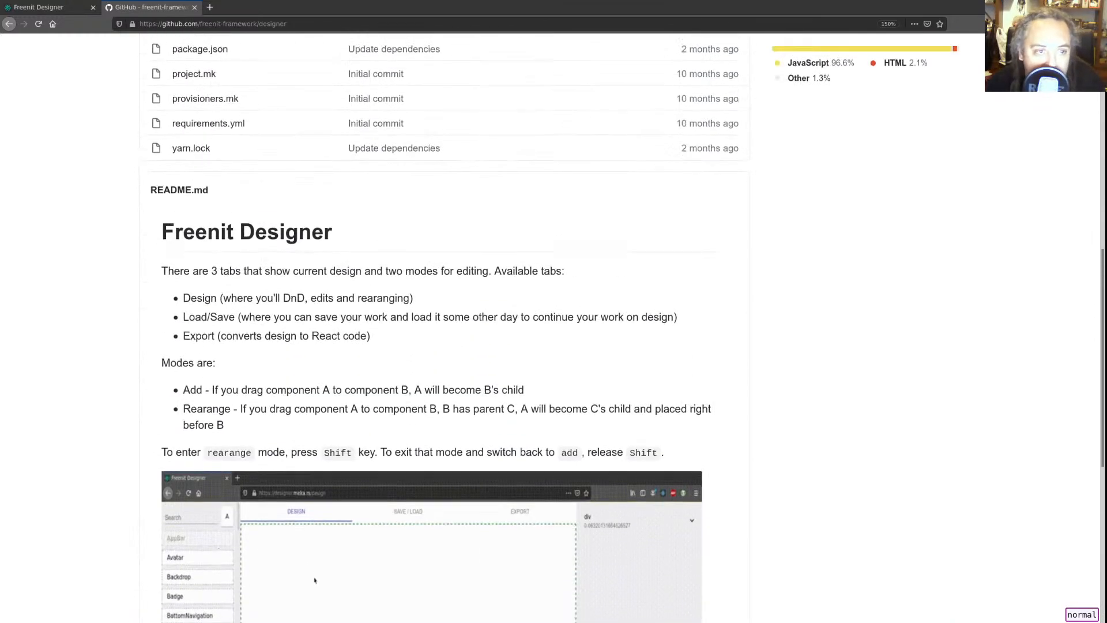
scroll(65, 234, up, 5)
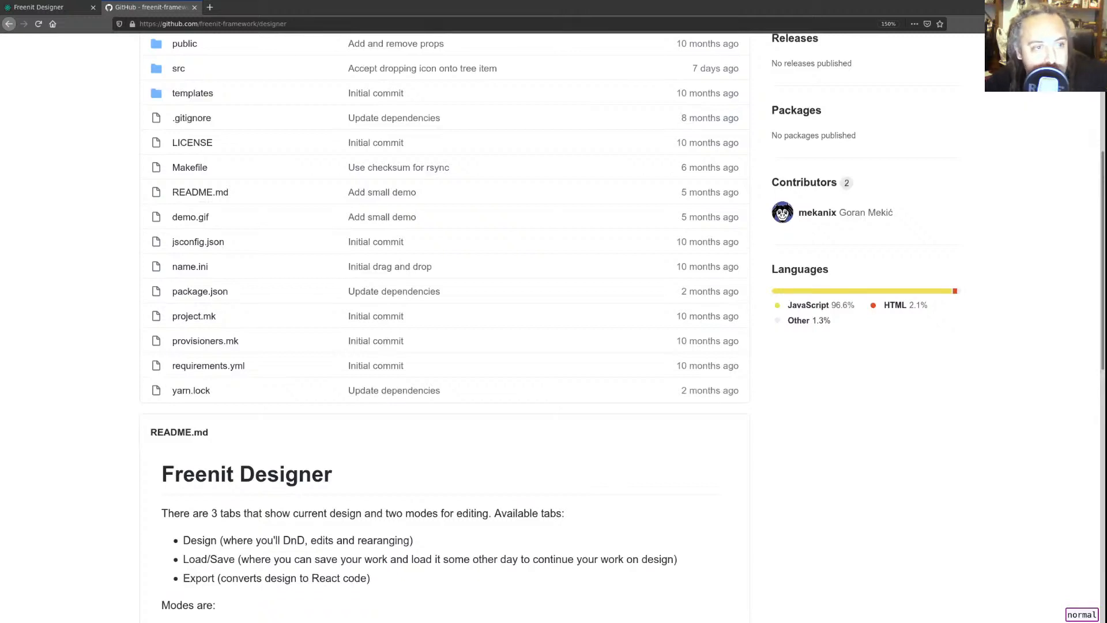
scroll(553, 328, up, 5)
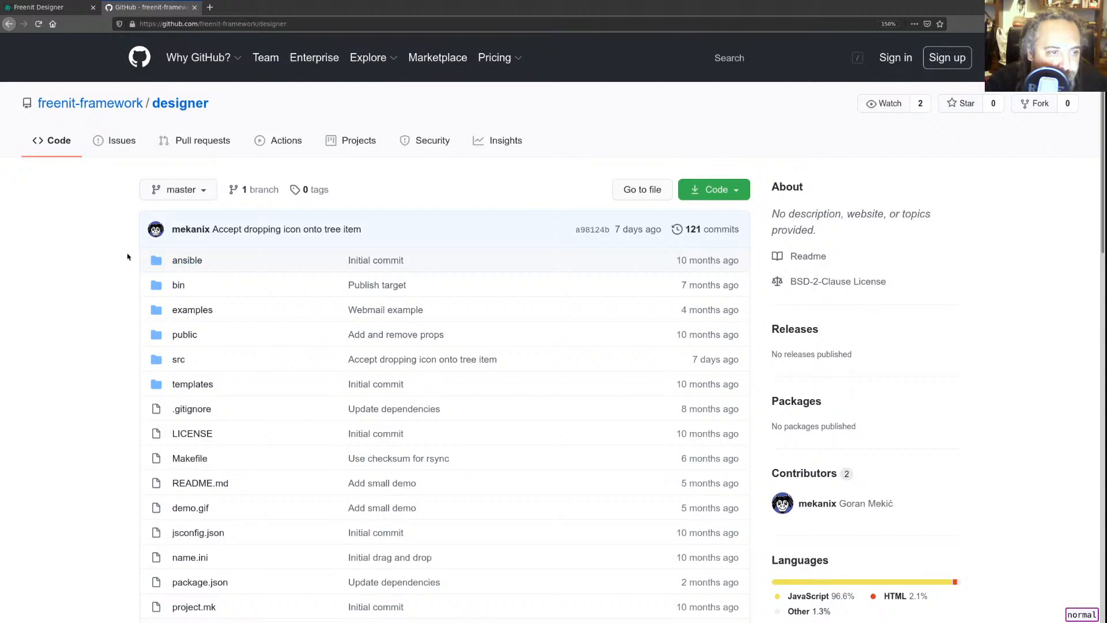
- Open the raw version of webmail.json from the repository's examples folder and enlarge the text to 200%
click(193, 311)
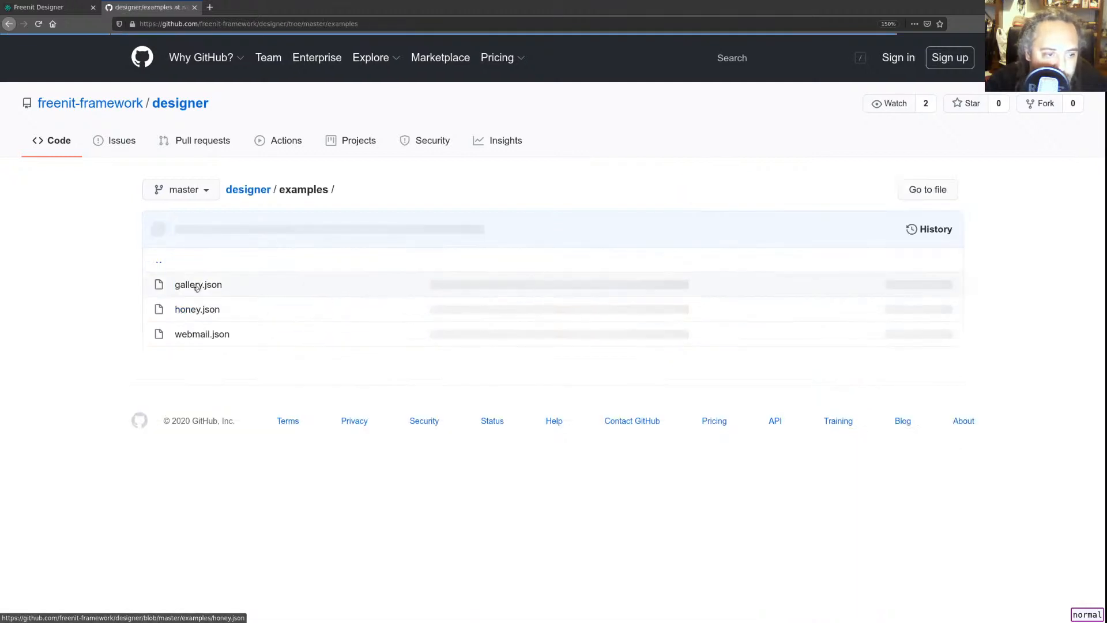
click(208, 336)
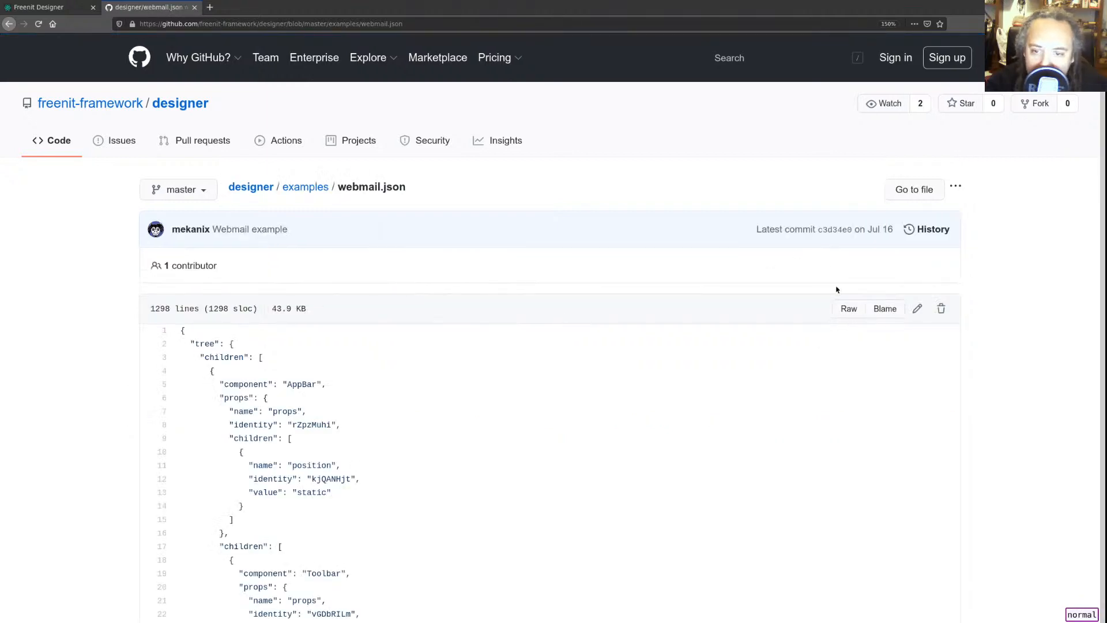
click(849, 309)
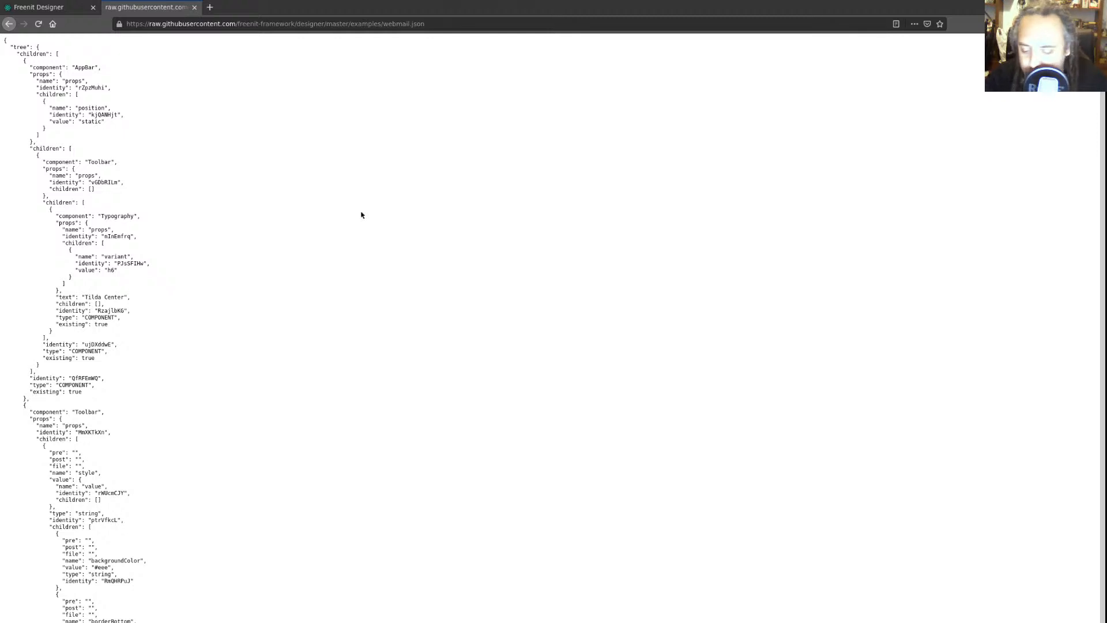
key(ctrl+plus)
key(ctrl+plus)
key(ctrl+plus)
key(ctrl+plus)
key(ctrl+plus)
key(ctrl+plus)
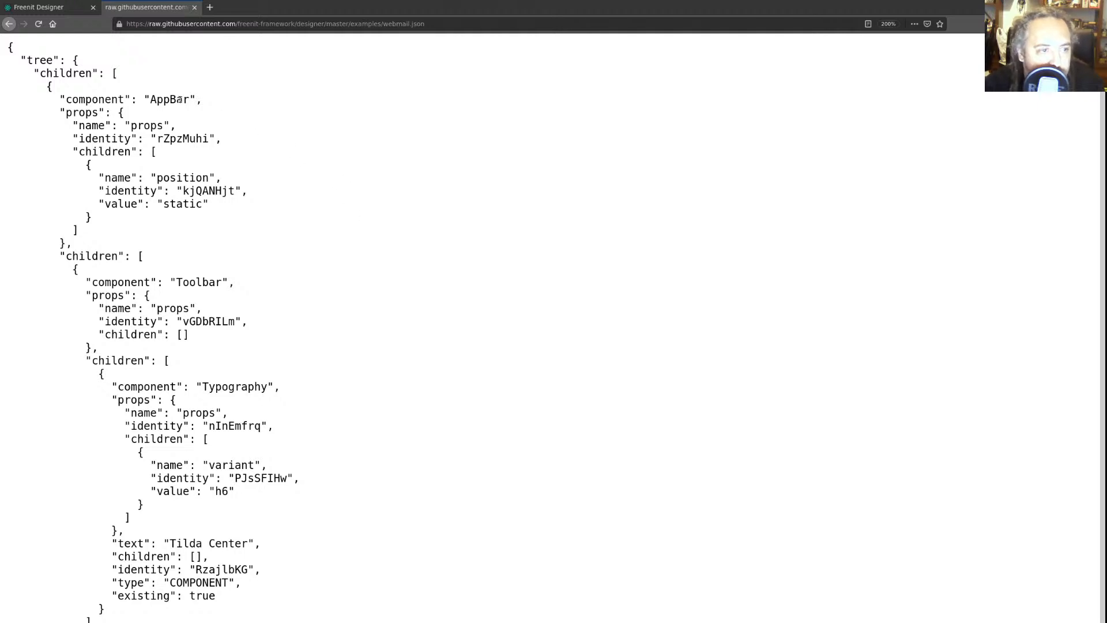
- Switch to Freenit Designer, expand the root div in the component tree, and select its AppBar to inspect the props
key(ctrl+Page_Up)
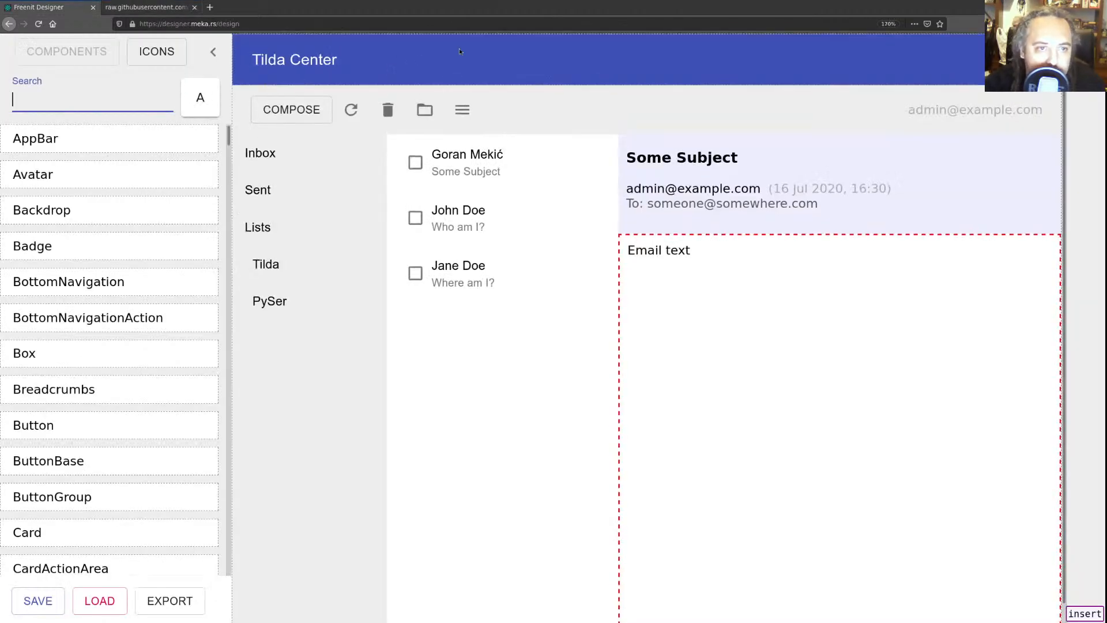
click(460, 51)
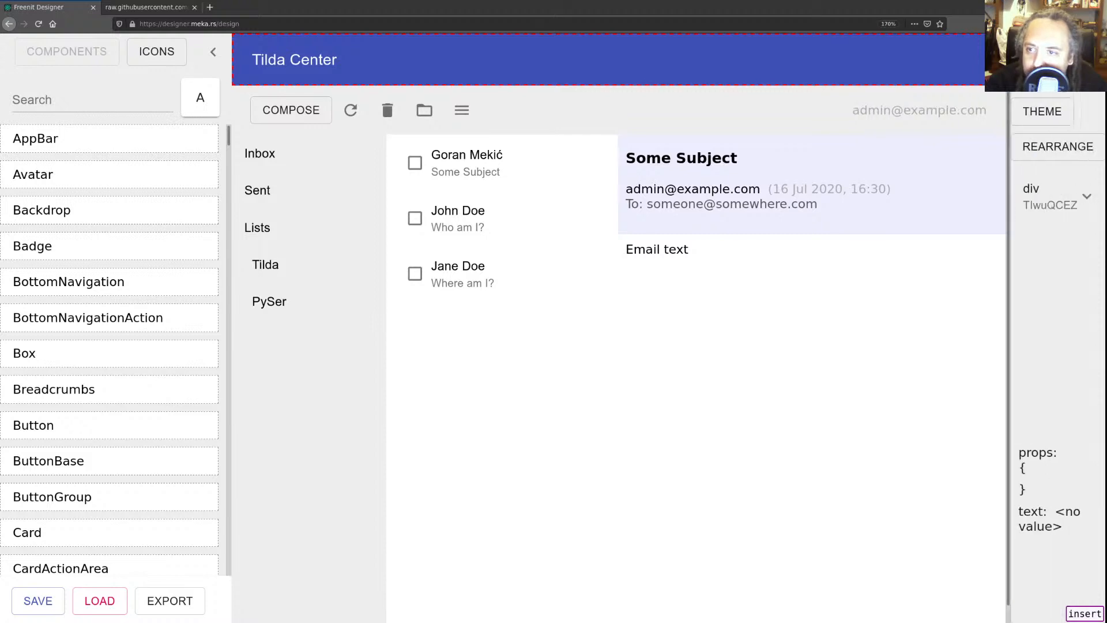
click(927, 148)
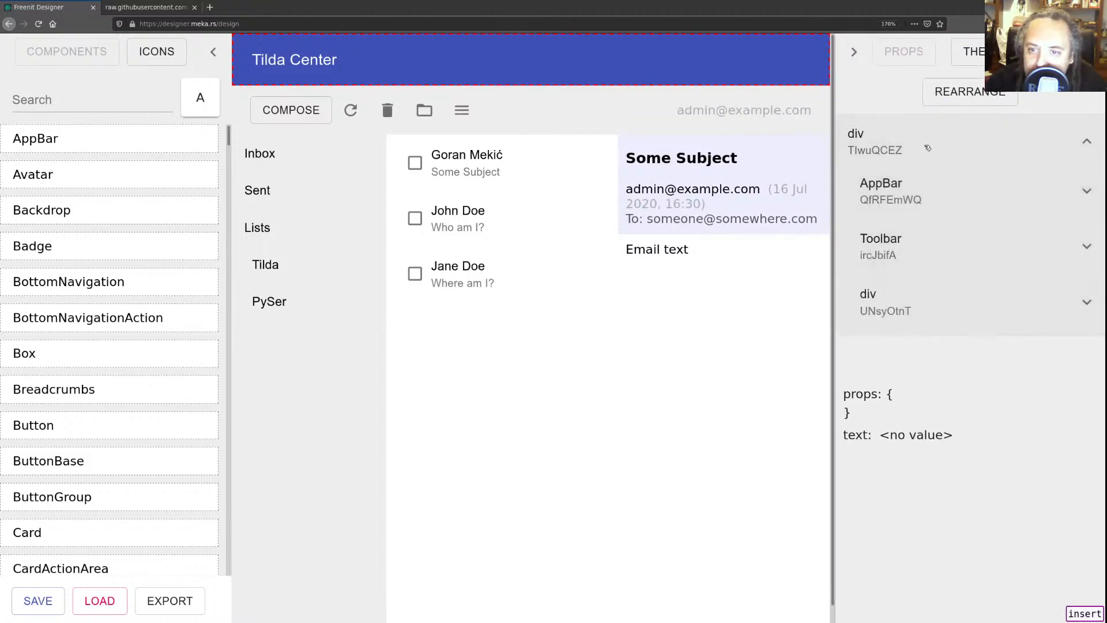
click(932, 200)
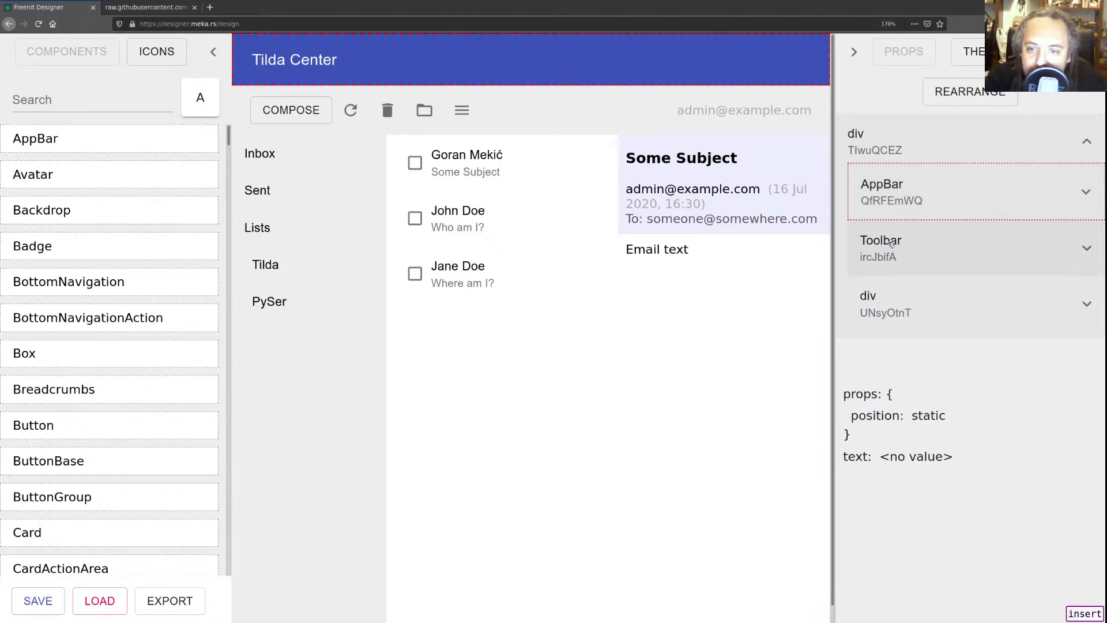
key(Escape)
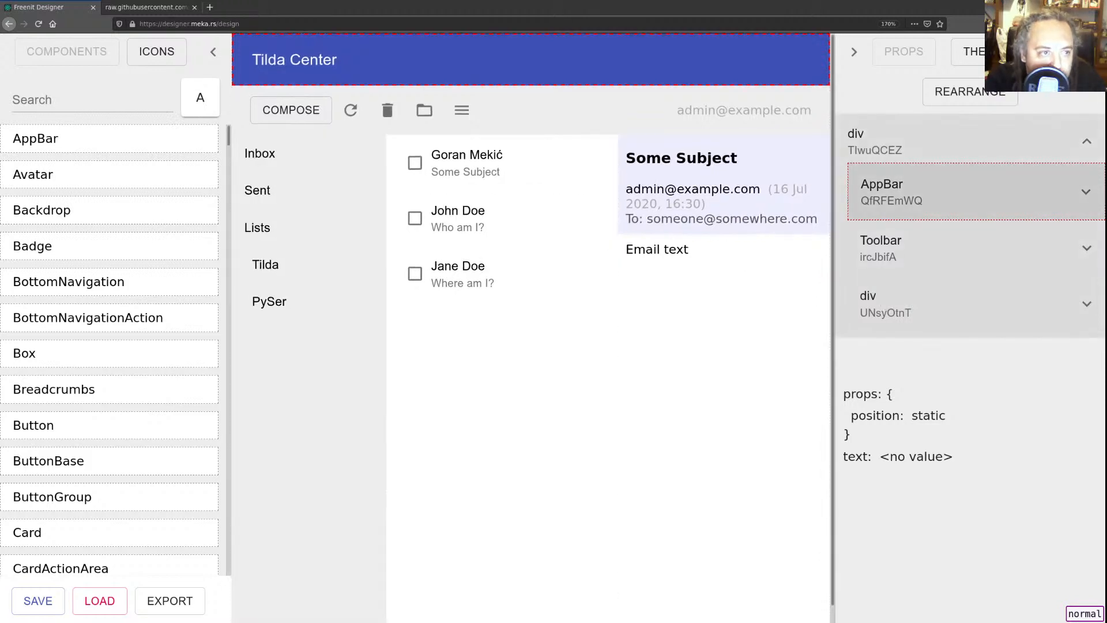
- Switch to the raw webmail.json tab and examine how its tree and theme sections describe components, props and nested children
click(146, 7)
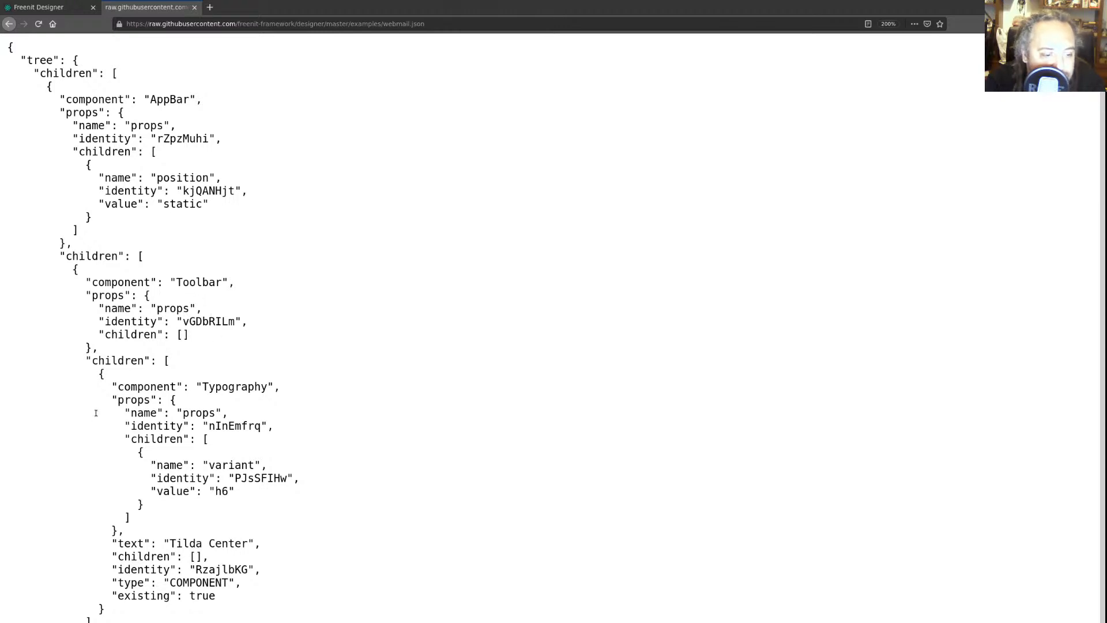
scroll(96, 413, down, 15)
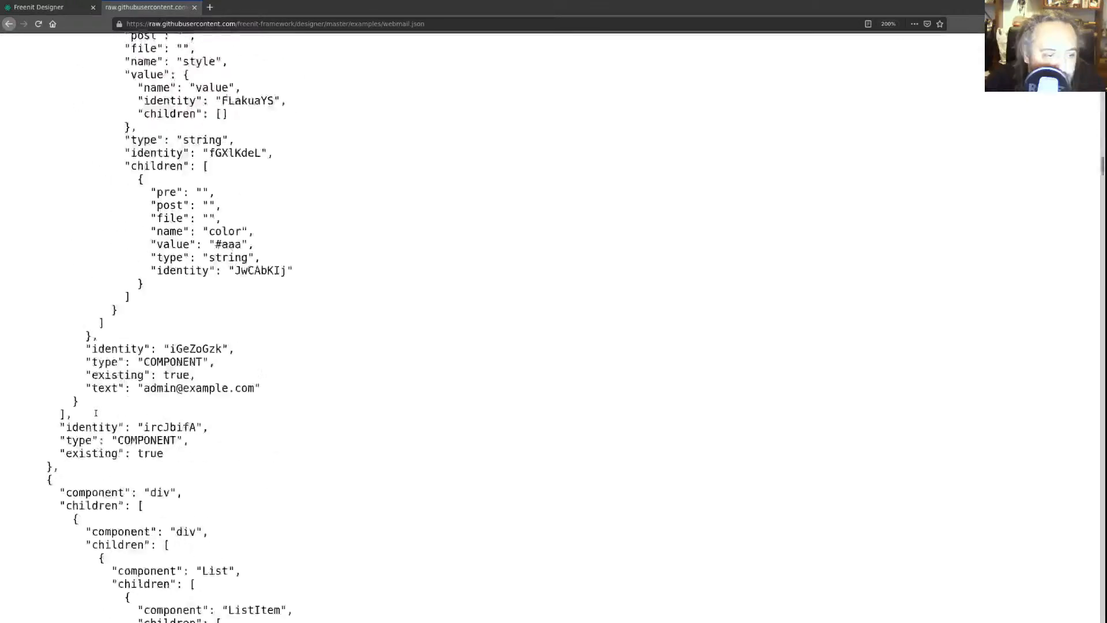
scroll(96, 413, down, 15)
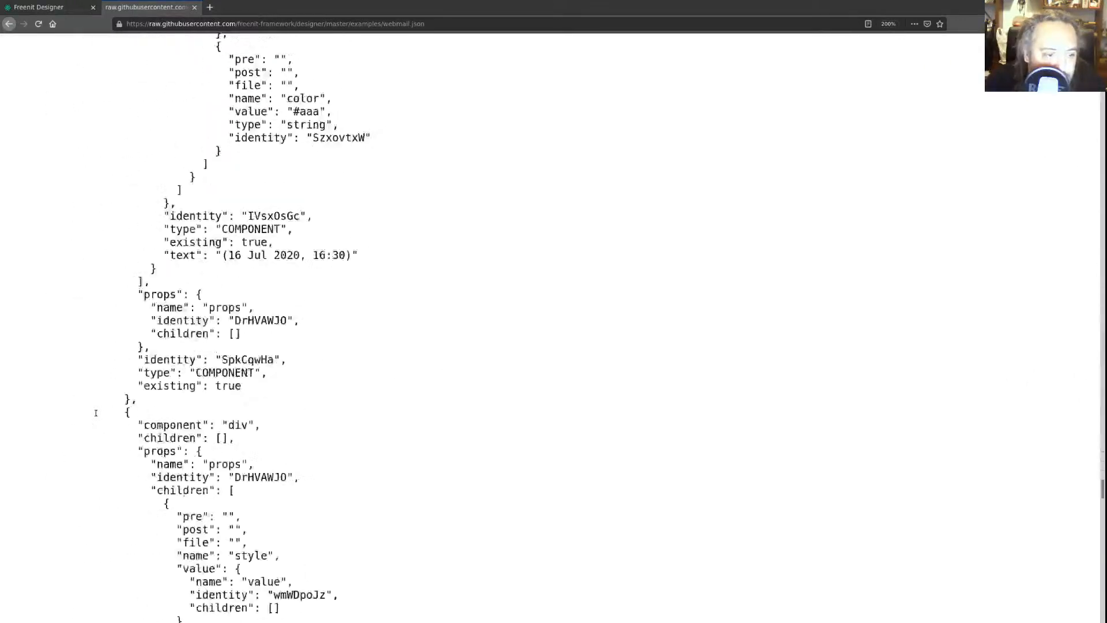
scroll(96, 413, down, 10)
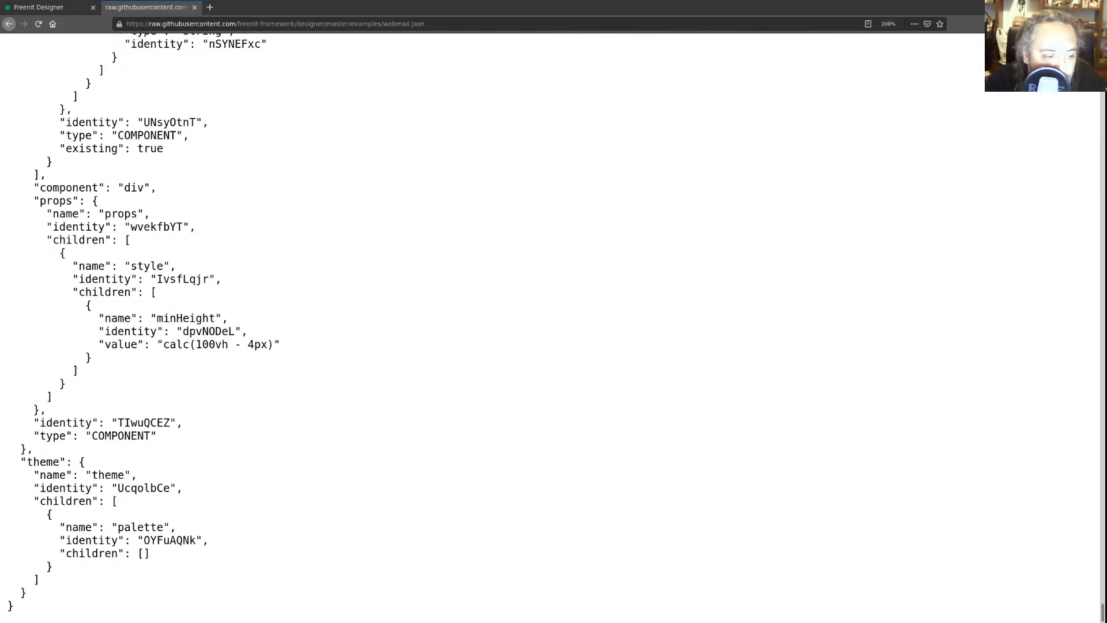
scroll(96, 415, up, 15)
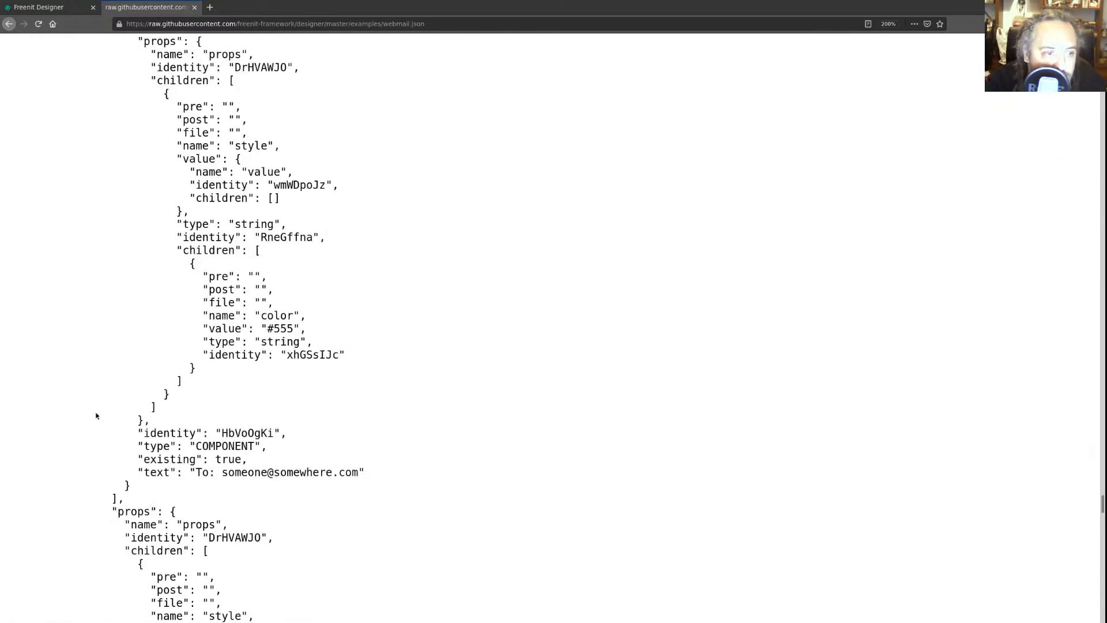
scroll(94, 404, up, 6)
scroll(78, 230, up, 15)
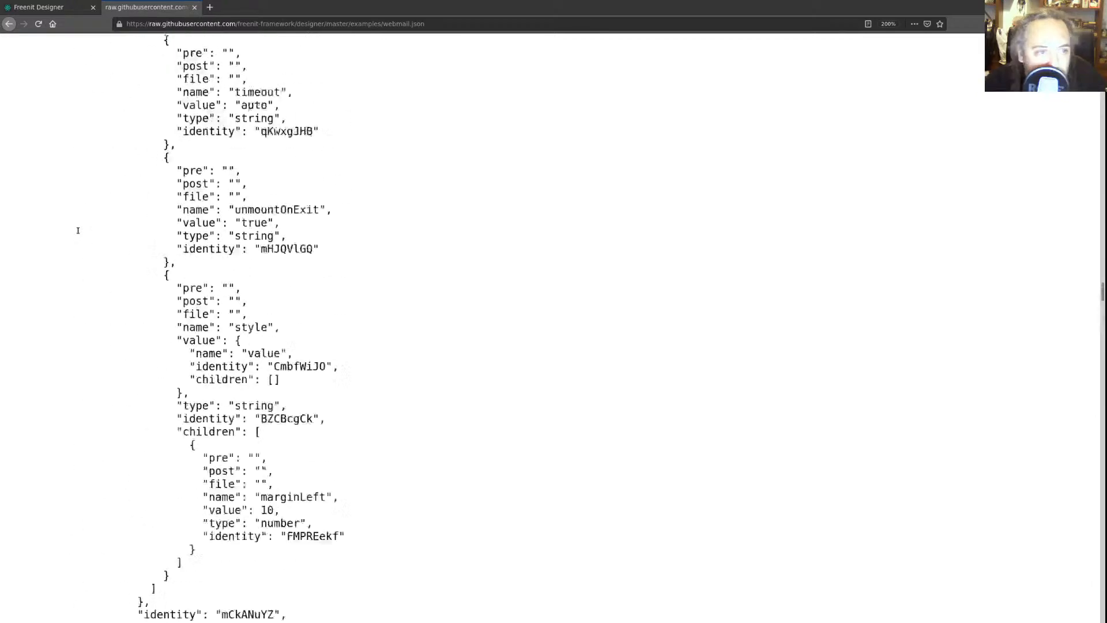
scroll(78, 230, up, 8)
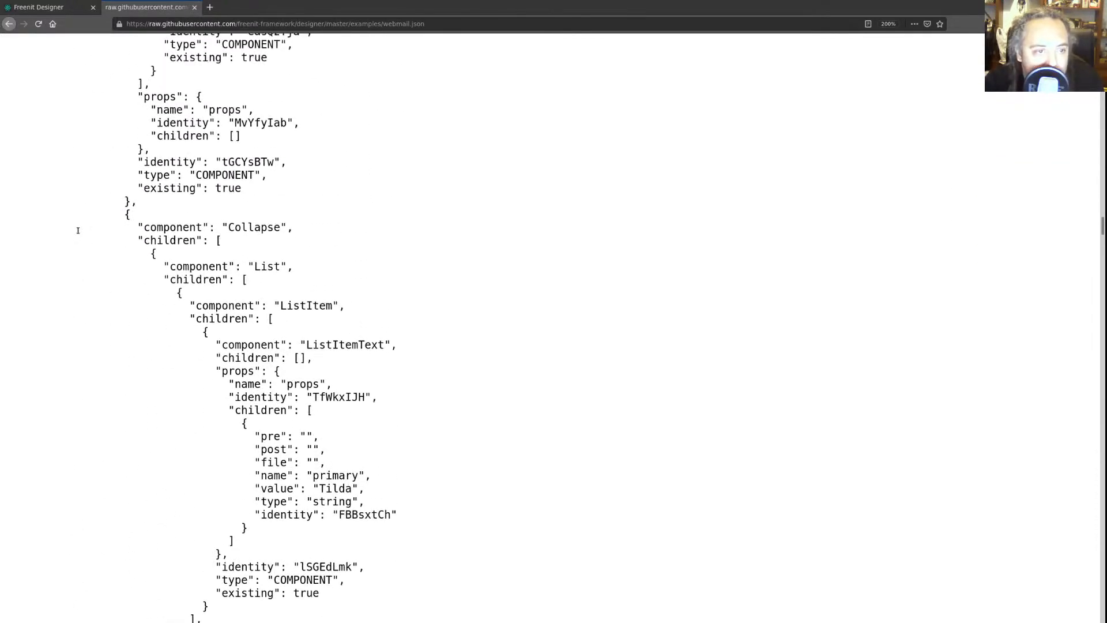
scroll(78, 230, down, 2)
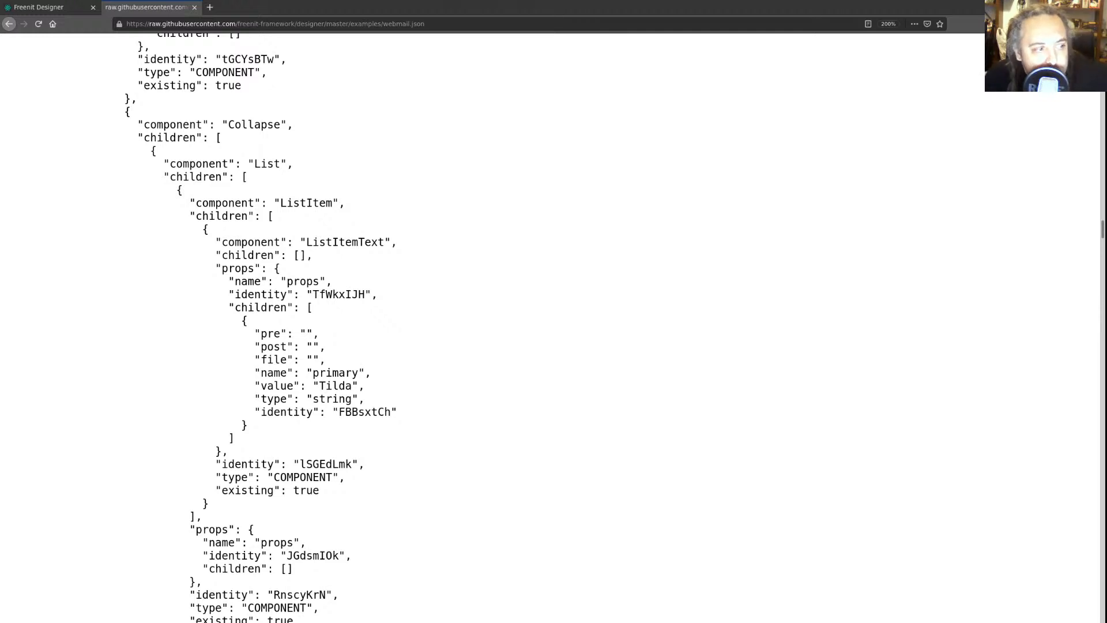
- Return to the webmail design in Freenit Designer and close the raw webmail.json browser tab
key(ctrl+Page_Up)
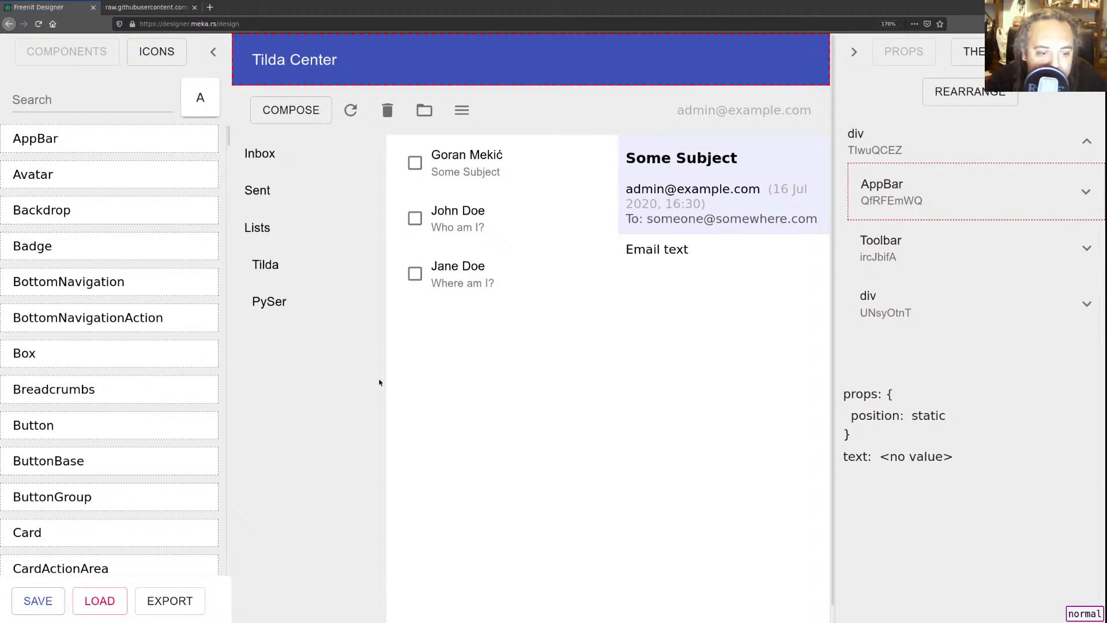
key(ctrl+b)
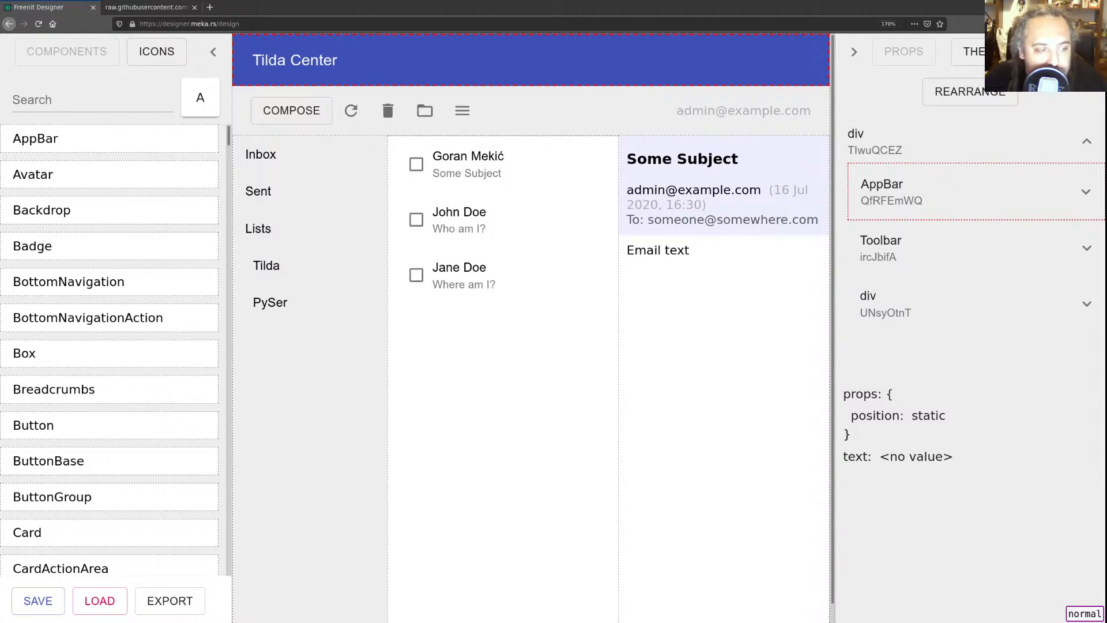
click(157, 8)
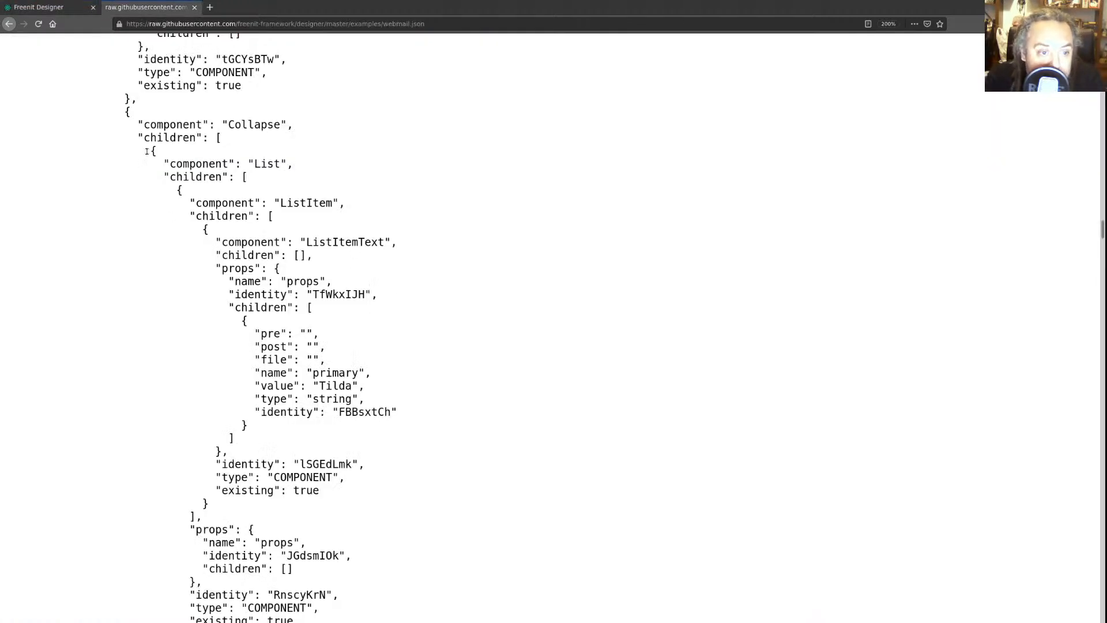
middle_click(151, 6)
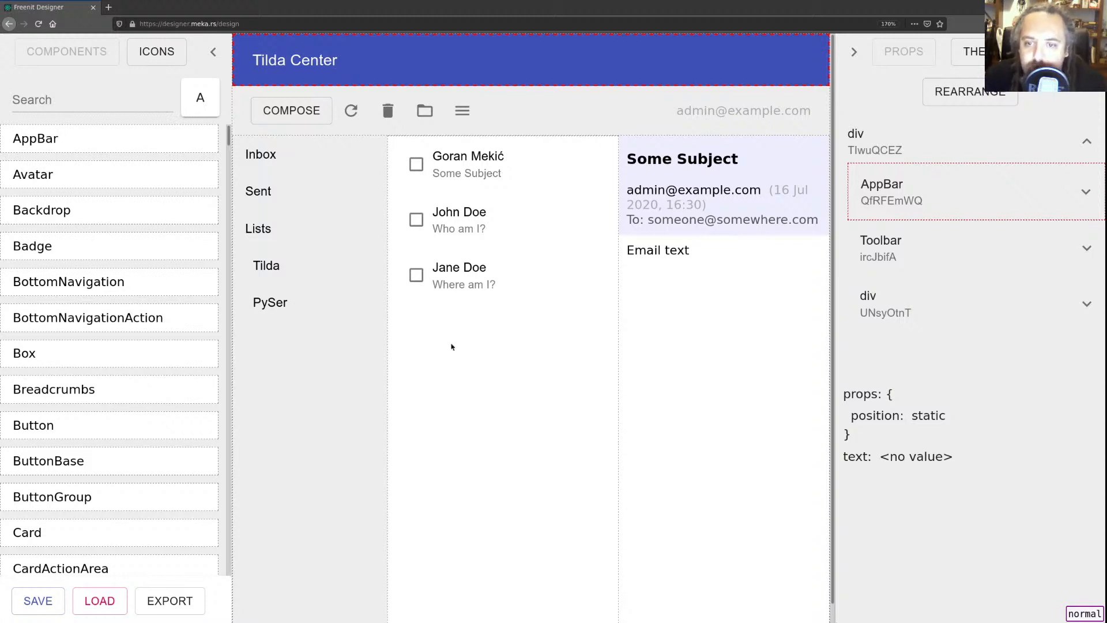
- Inspect the webmail design's theme and its palette entry, and return to the component props
click(967, 51)
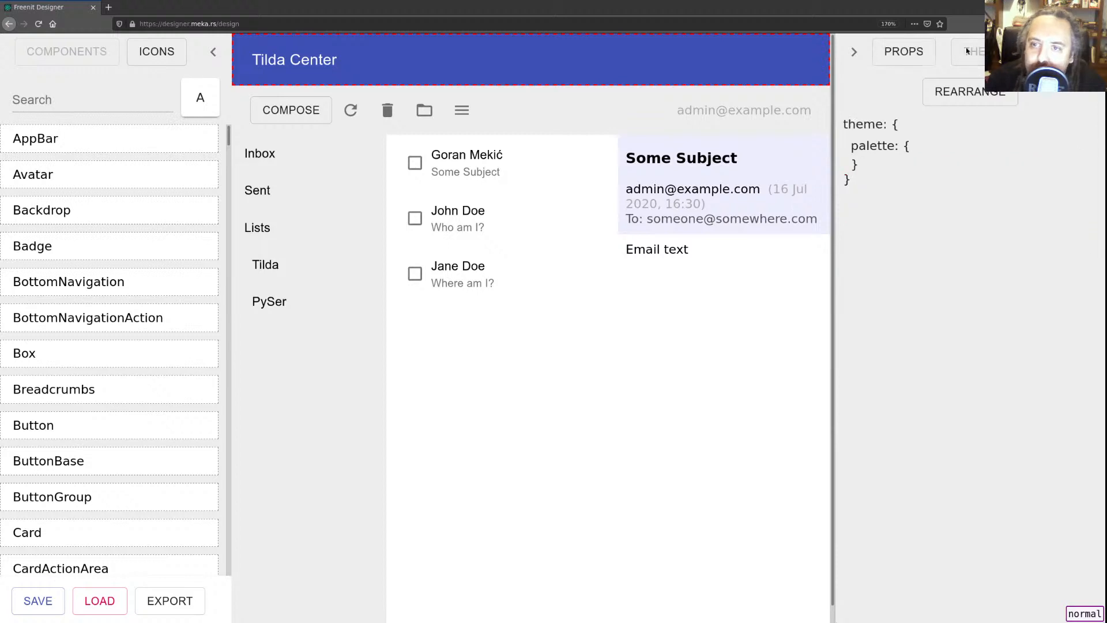
mouse_move(922, 147)
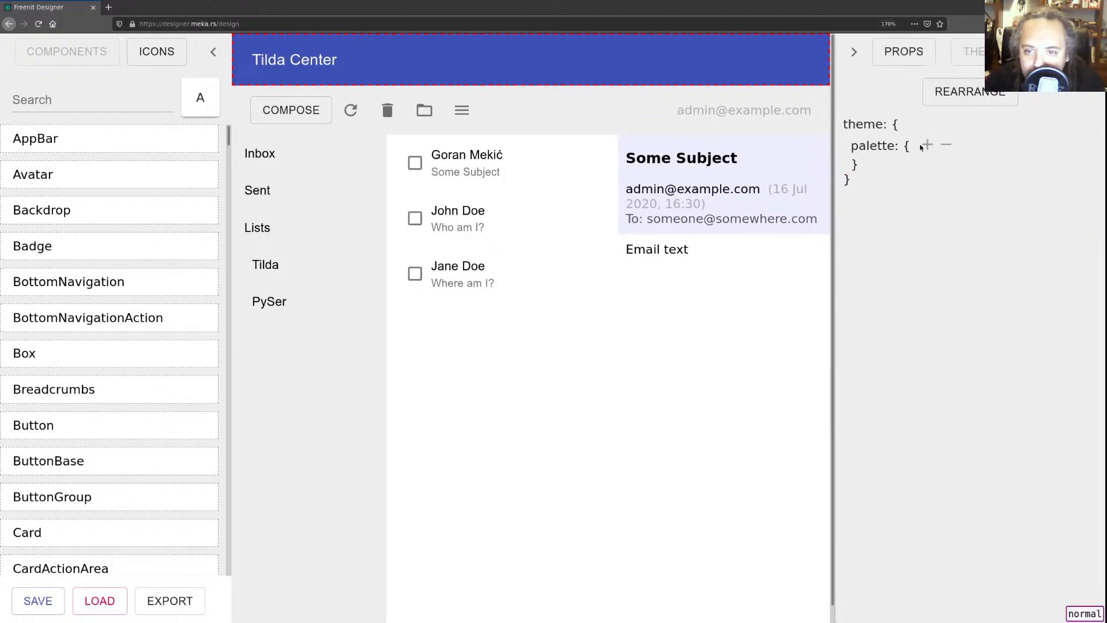
click(905, 55)
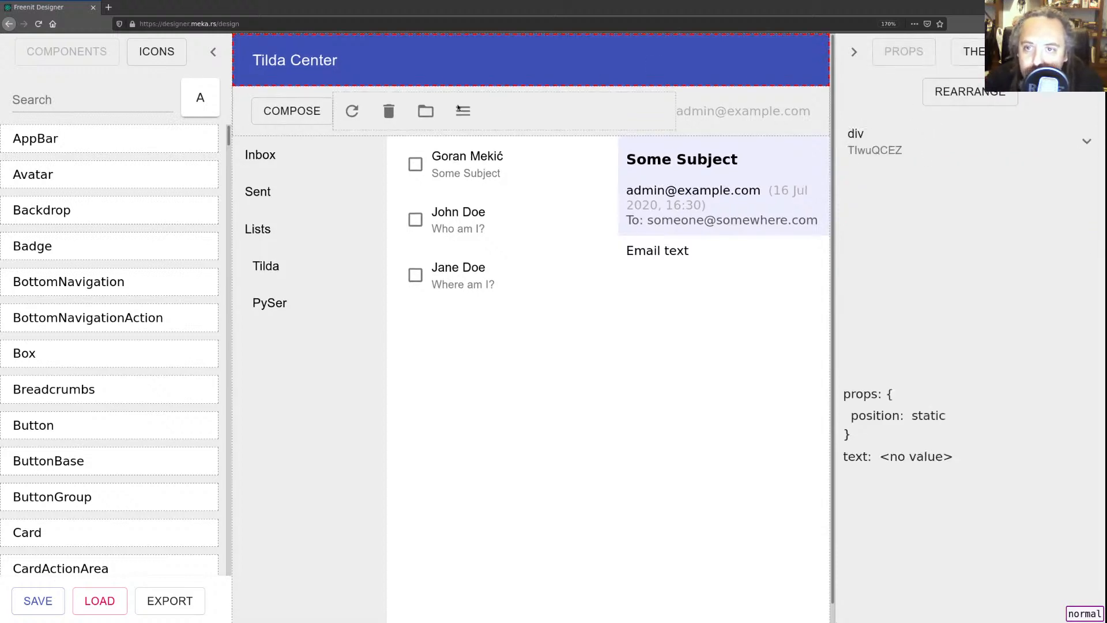
- Open material-ui.com in a new browser tab and go to its getting-started documentation
click(108, 8)
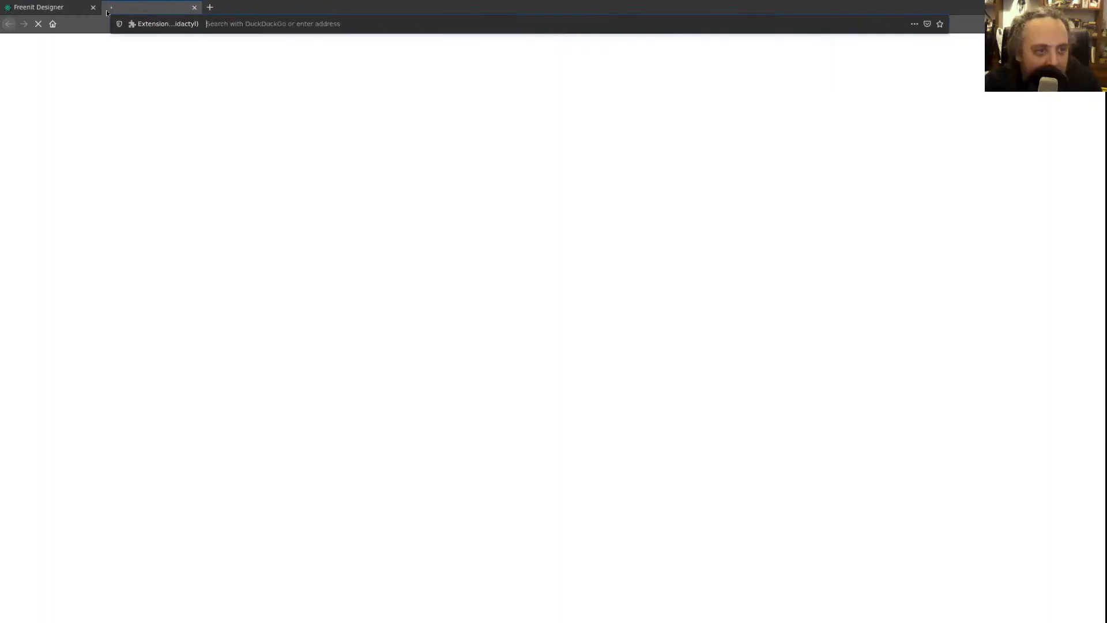
text(material-ui.com)
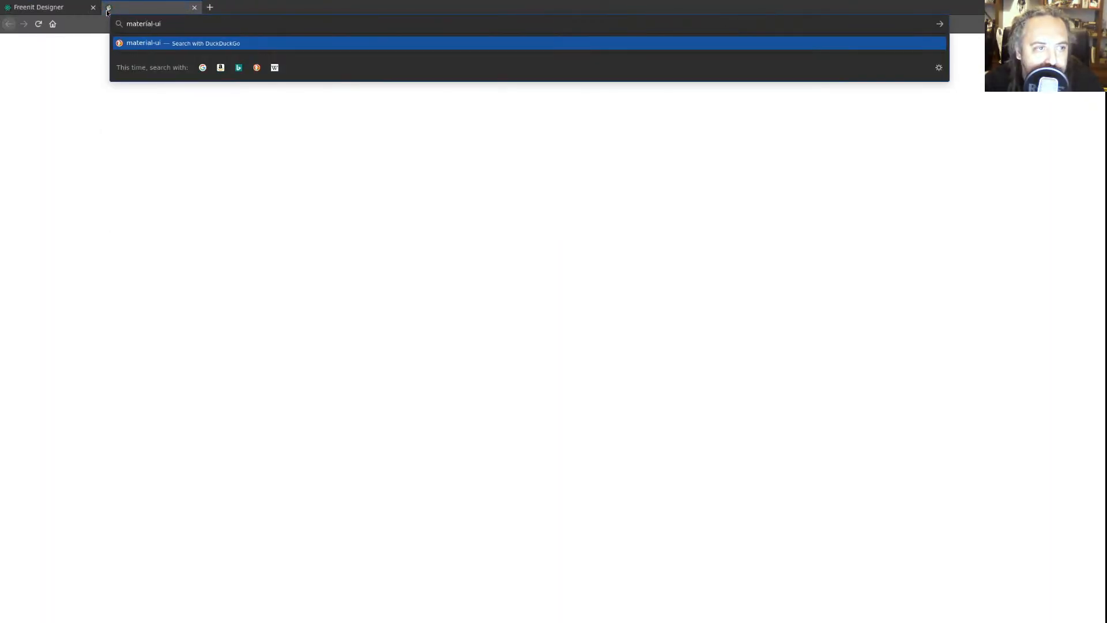
key(Return)
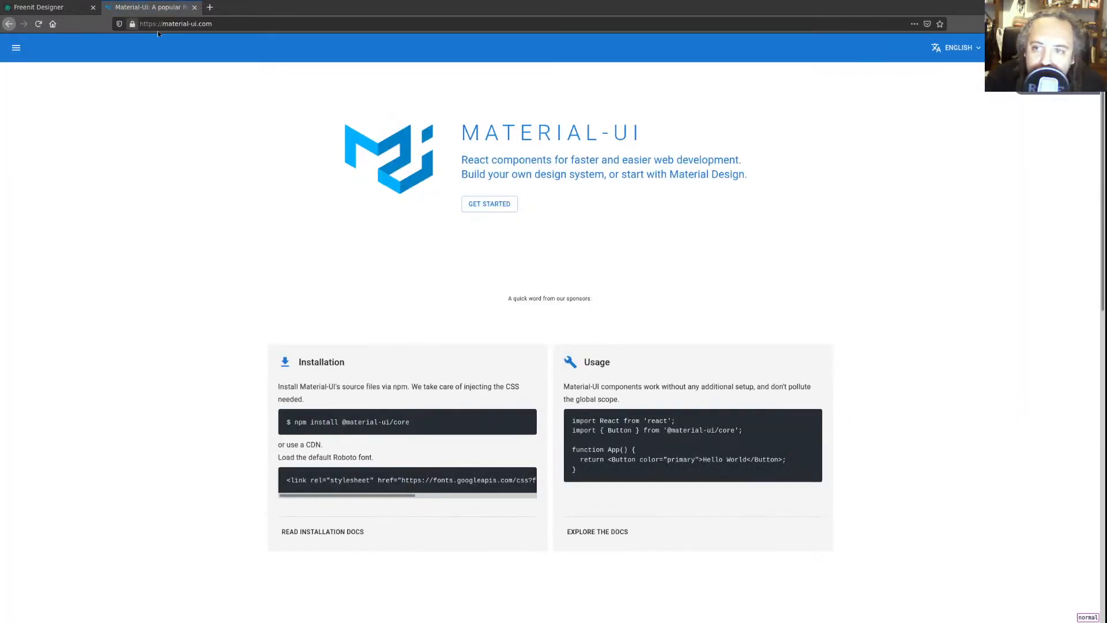
click(478, 204)
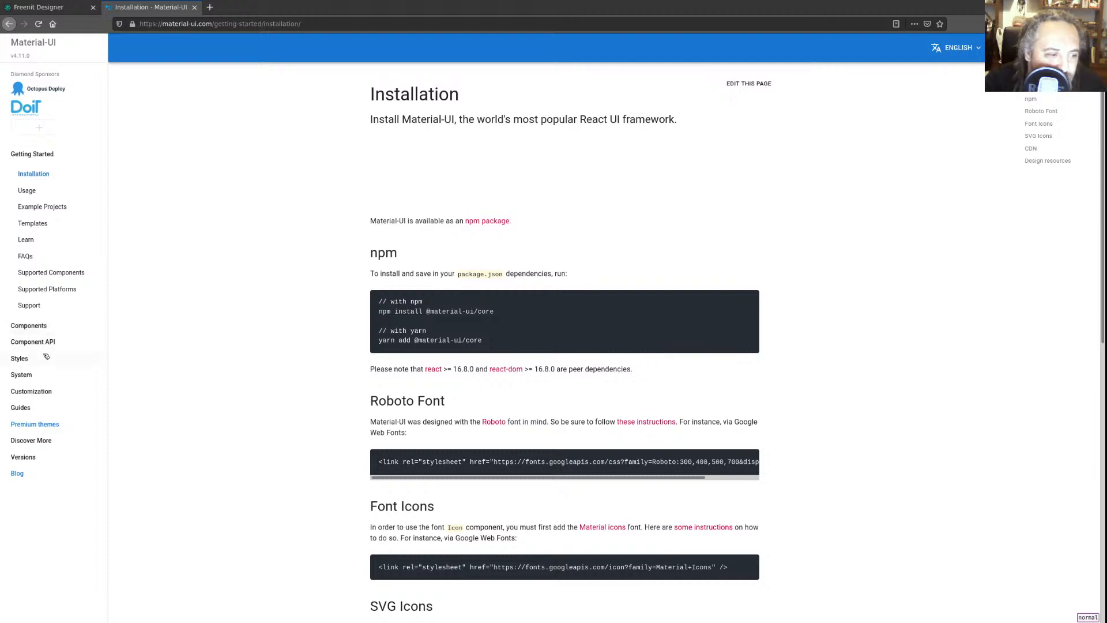
- Glance back at Freenit Designer, return to the Material-UI documentation, and open its Support page
click(76, 9)
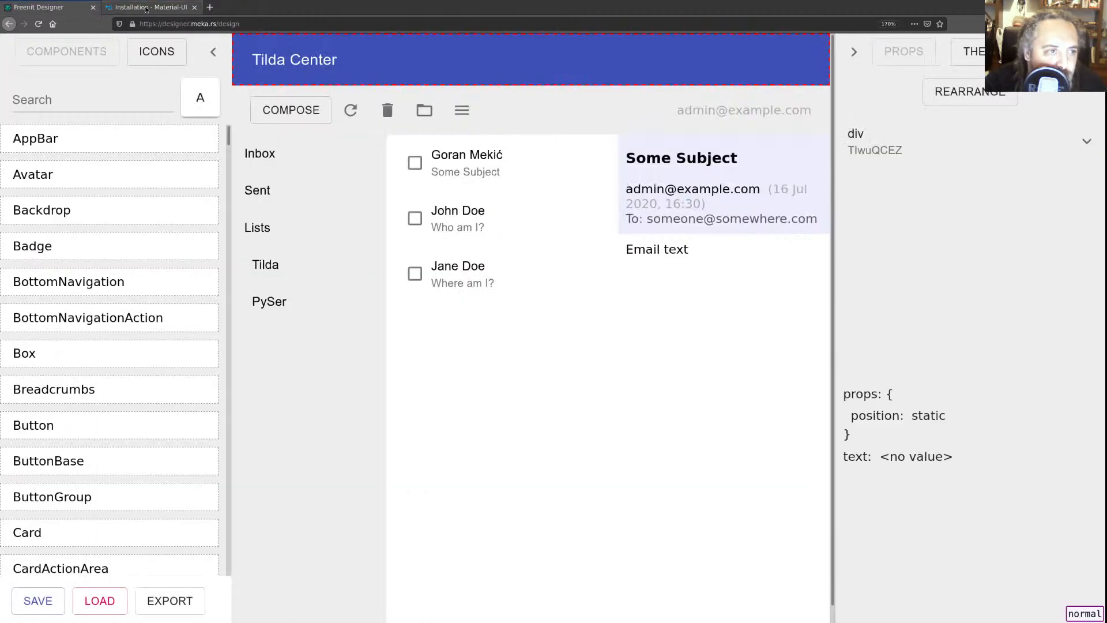
click(117, 9)
click(37, 24)
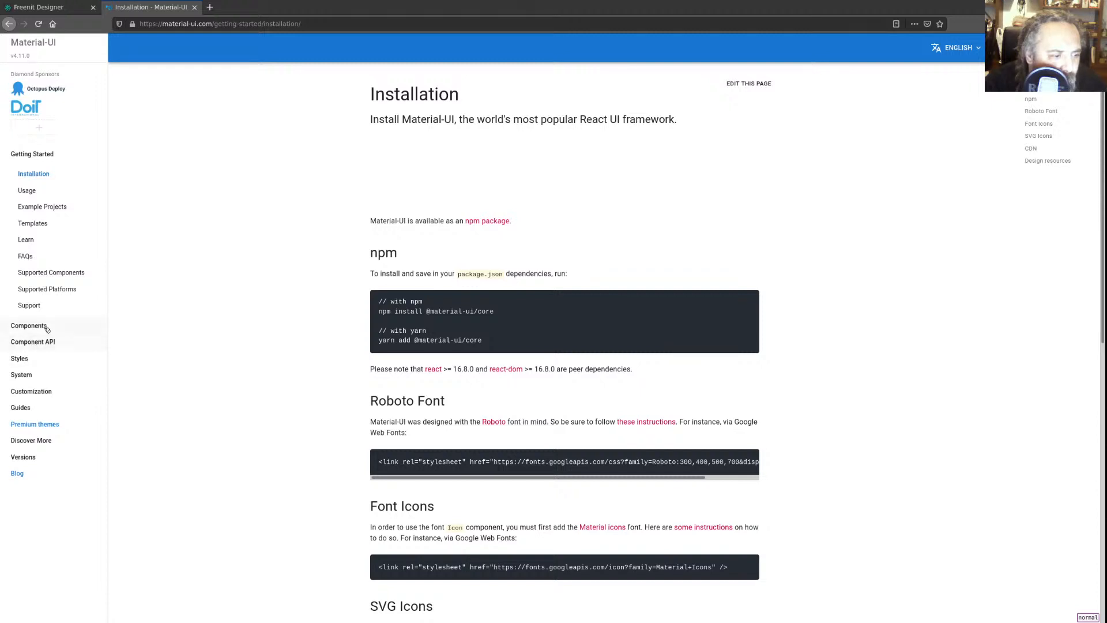
click(30, 305)
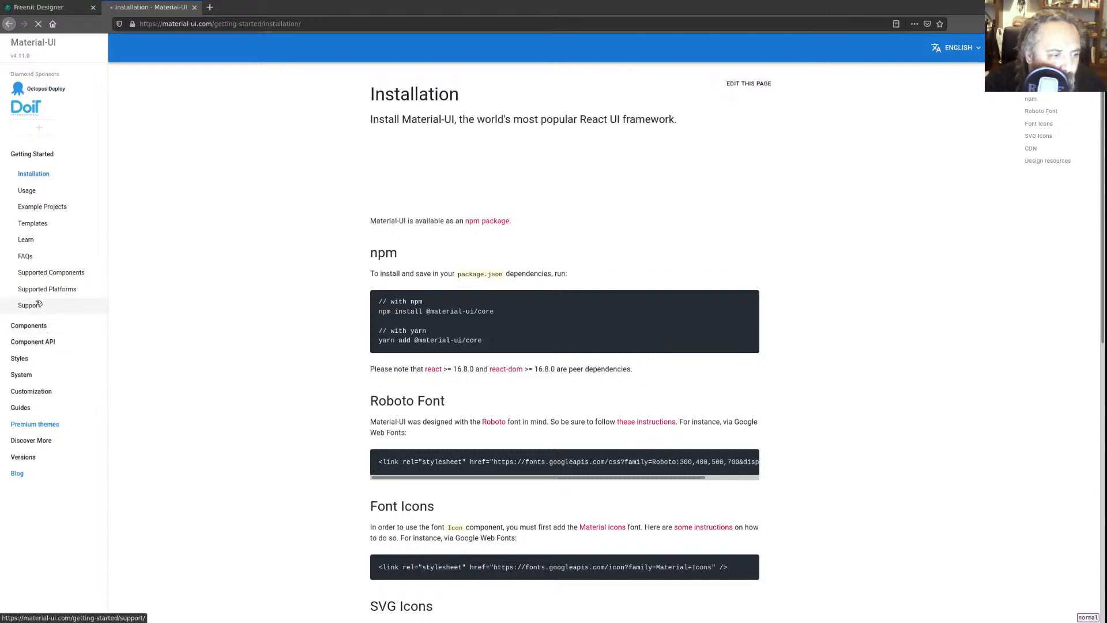
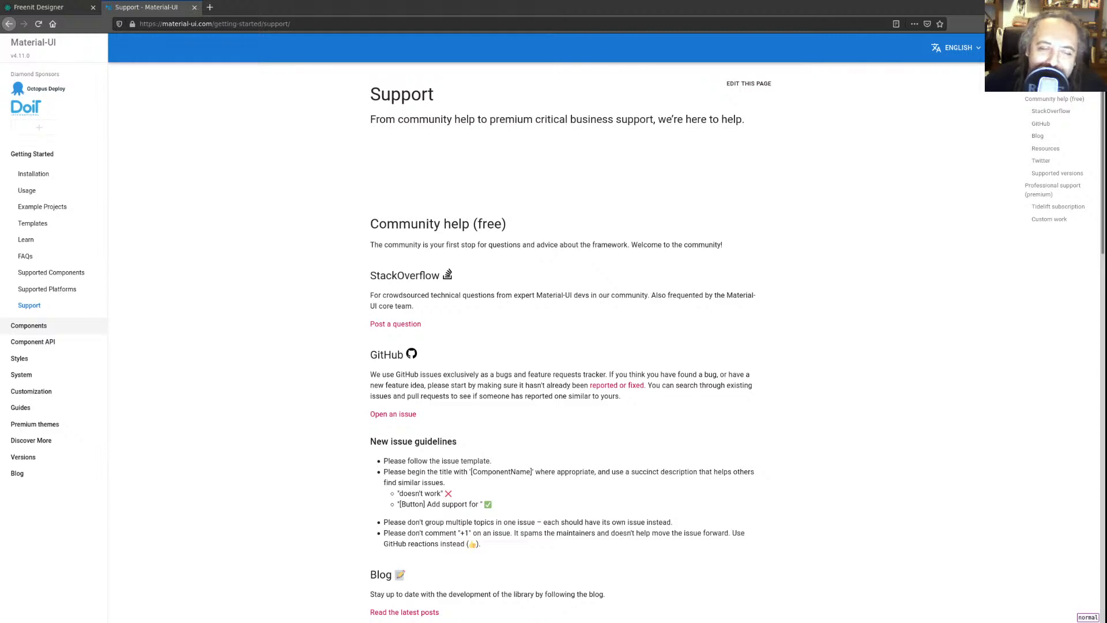
- Switch to Freenit Designer and display the design's theme with its palette entry, glancing back at the Material-UI tab
key(ctrl+Page_Up)
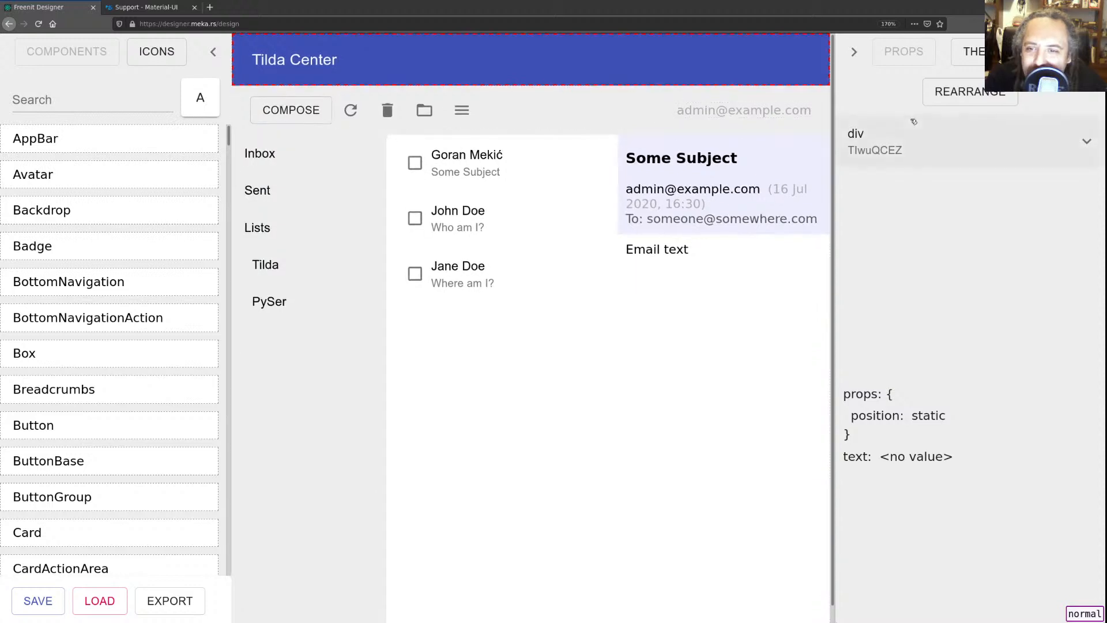
click(974, 61)
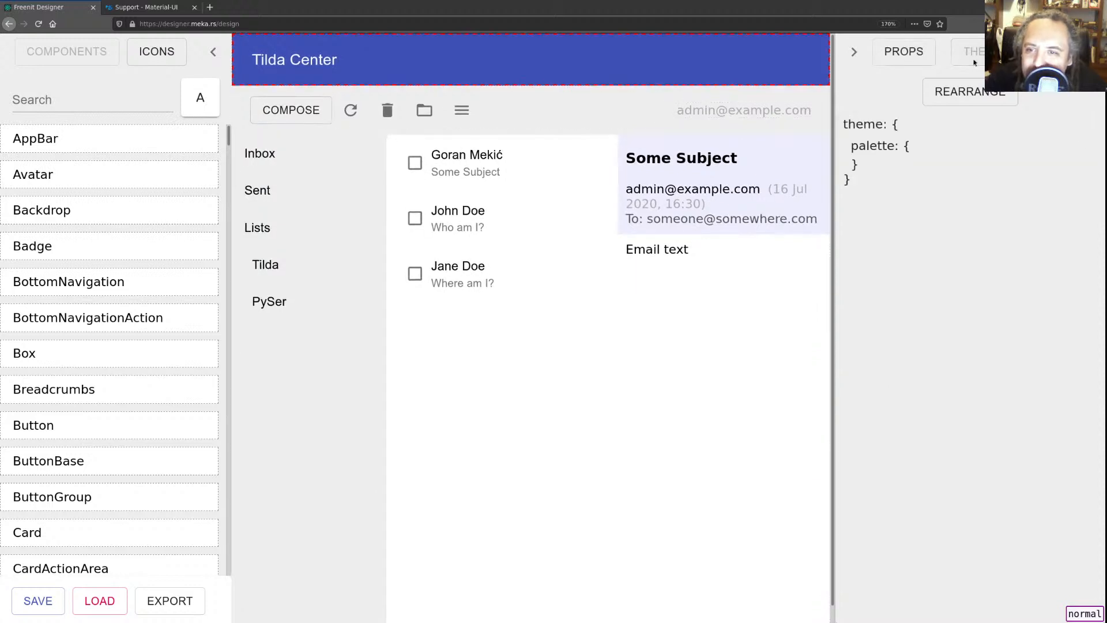
mouse_move(936, 148)
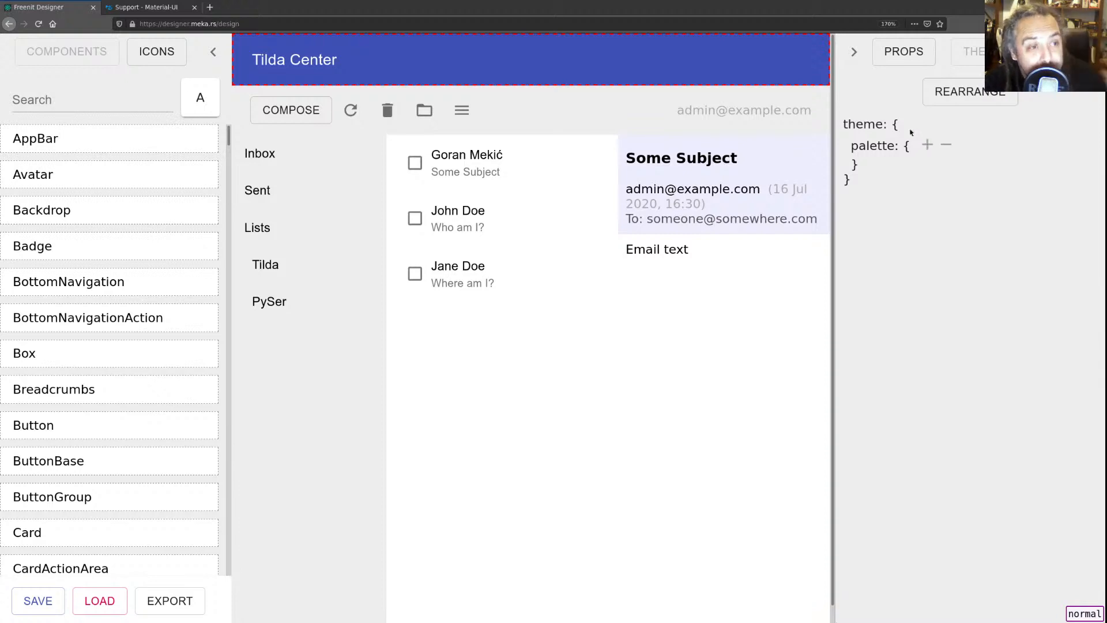
click(153, 6)
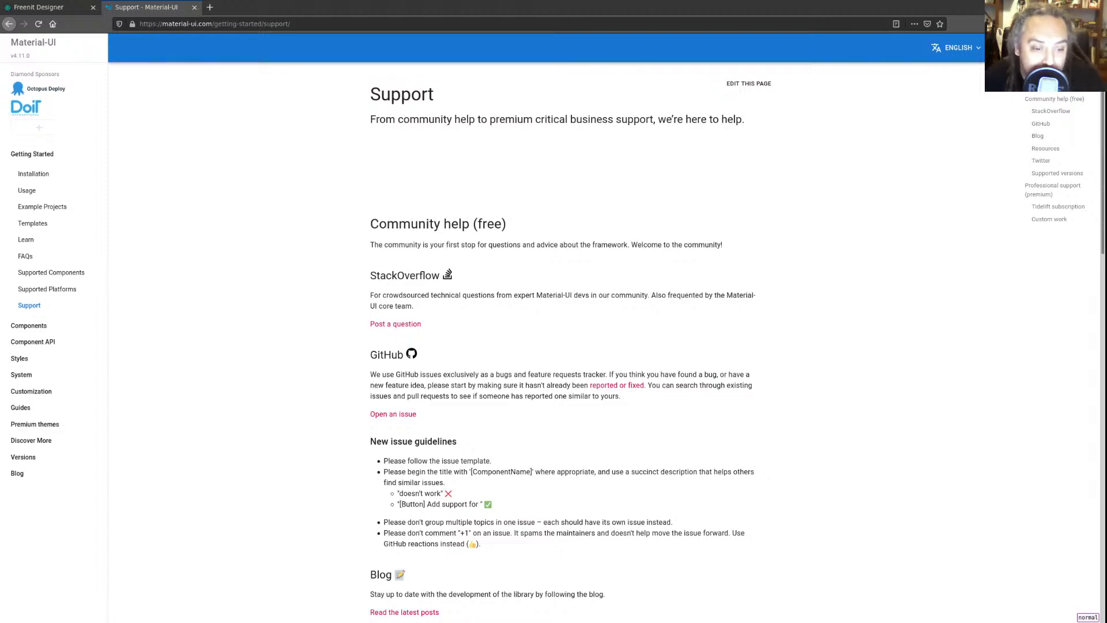
key(ctrl+Page_Up)
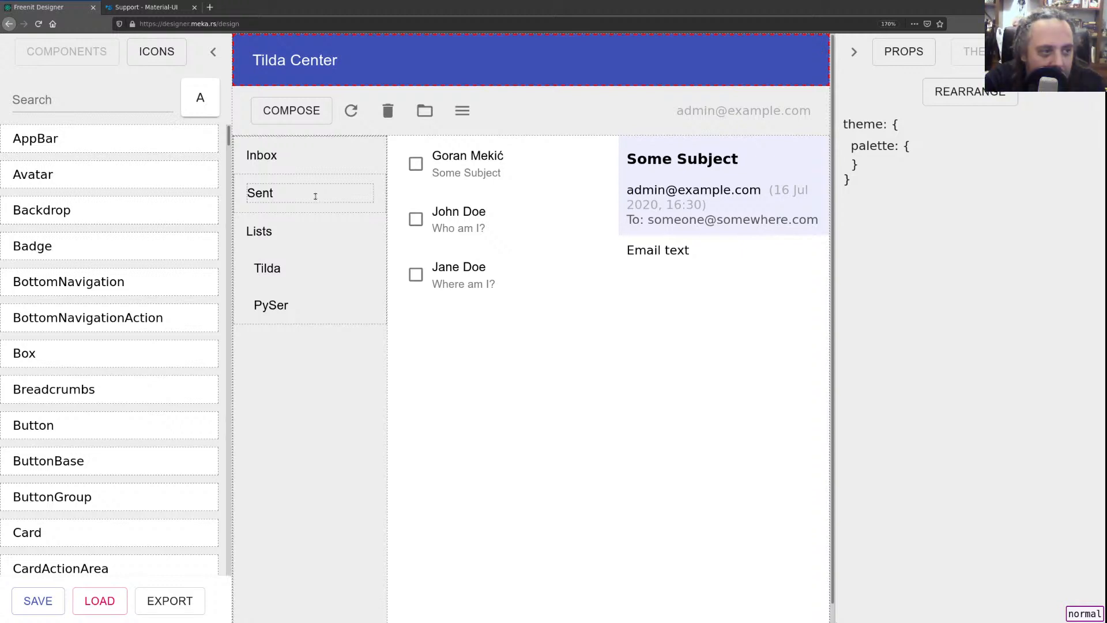
- Load github.com/bsidesns in place of the Material-UI page and dismiss the "Grow your team on GitHub" banner
key(ctrl+Tab)
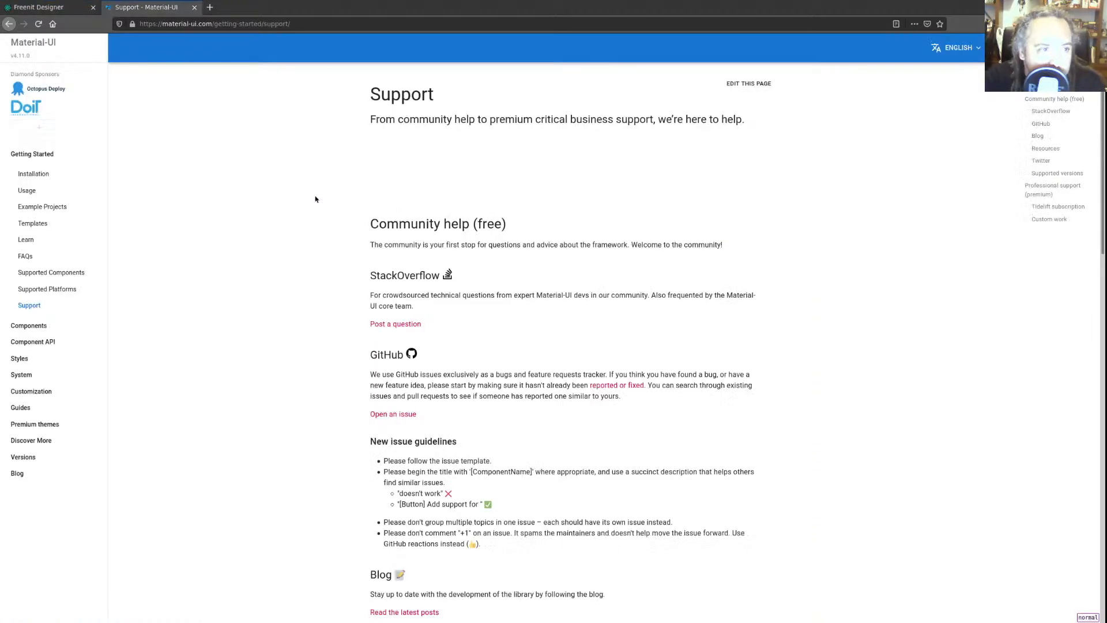
key(ctrl+l)
text(github.com/)
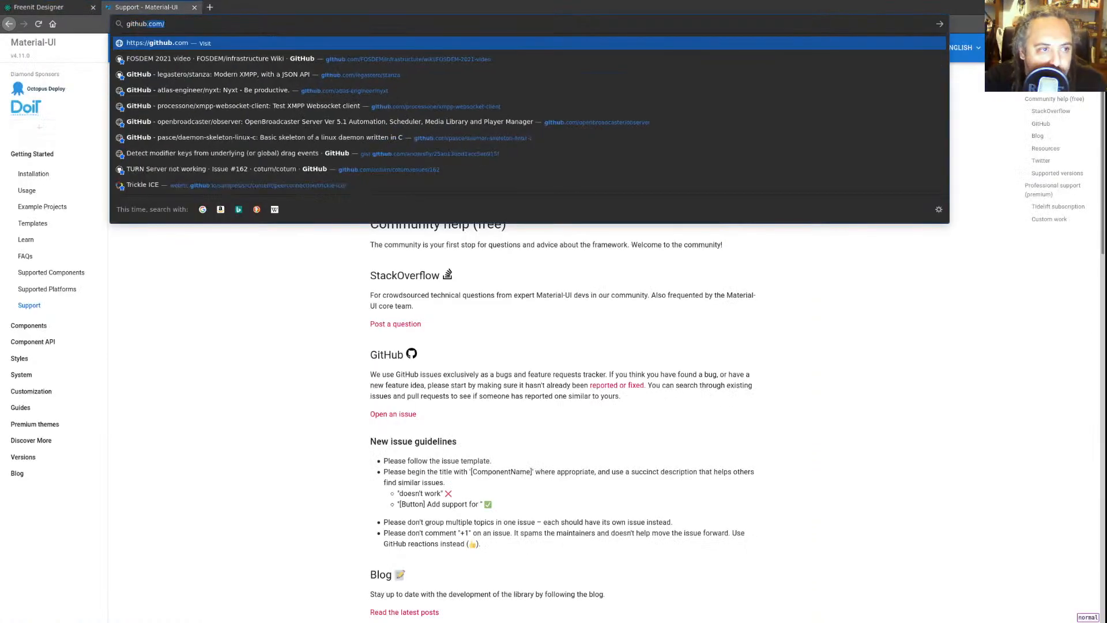
text(bsidesns)
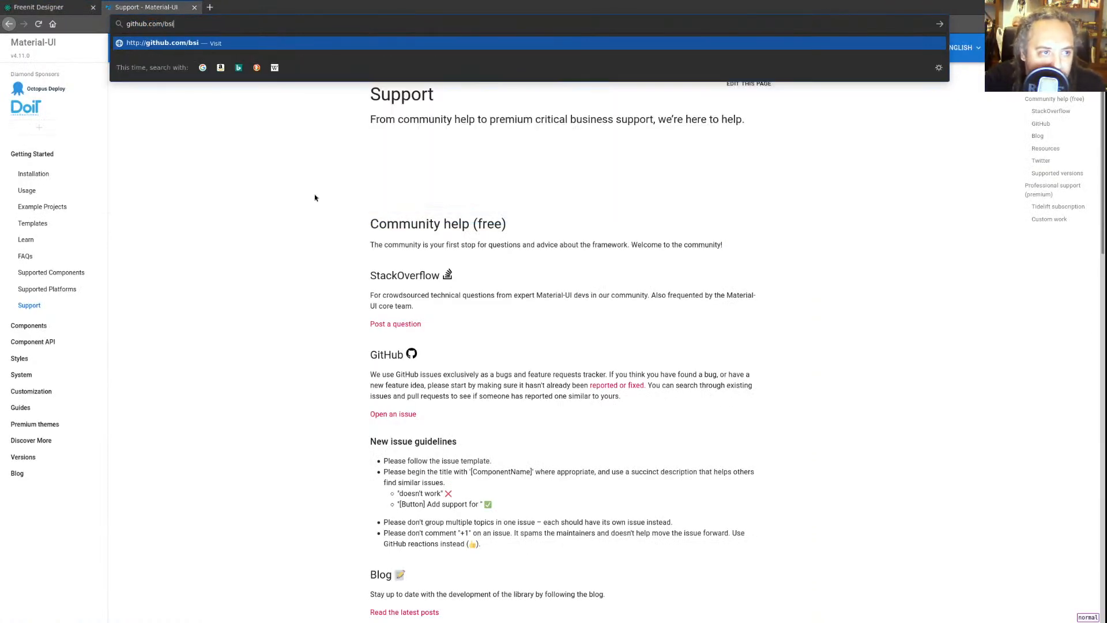
key(Return)
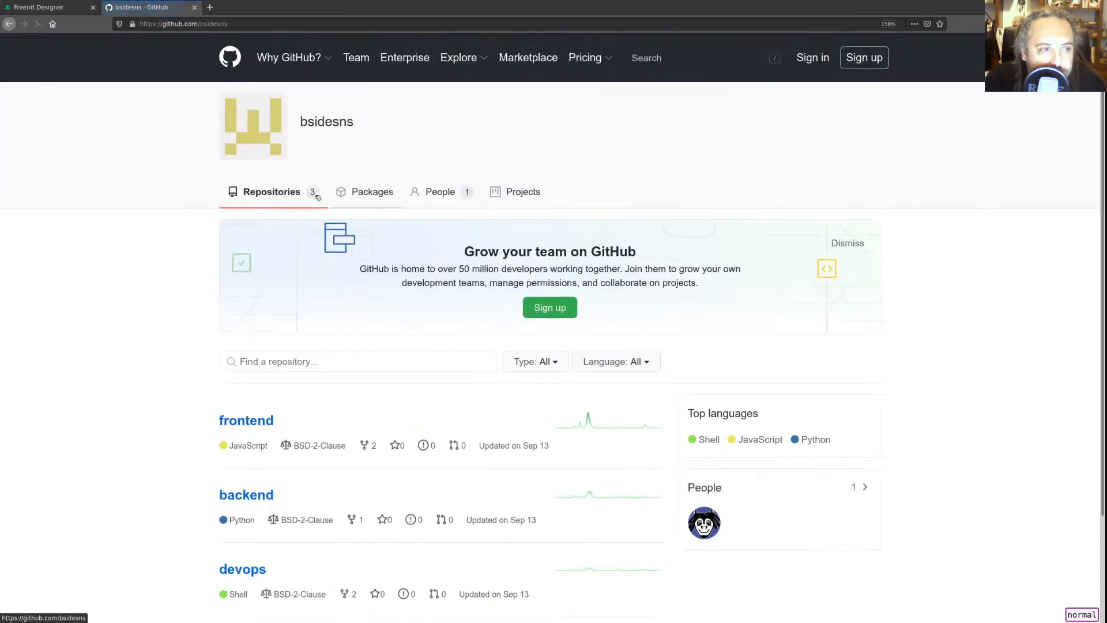
click(848, 243)
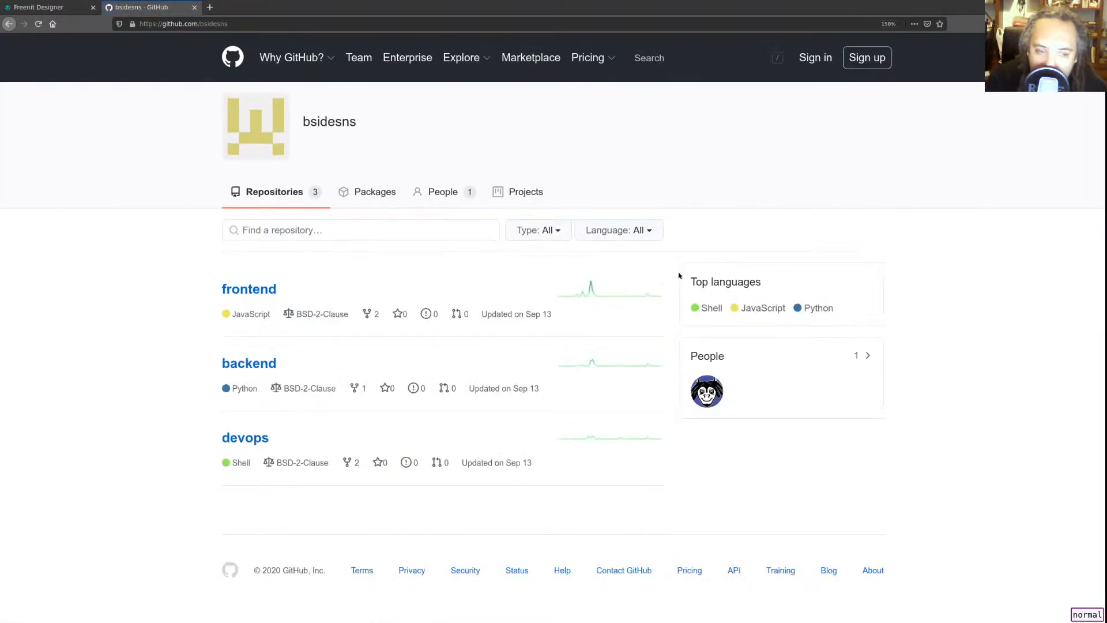
- Open theme.js from the src folder of the bsidesns frontend repository
click(276, 290)
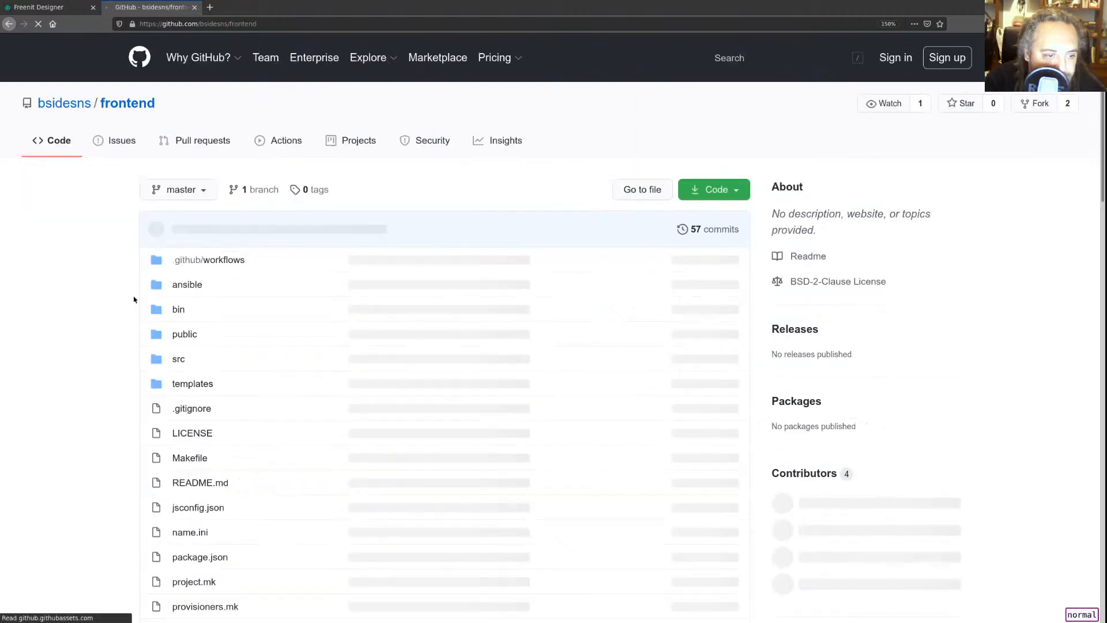
scroll(134, 299, down, 3)
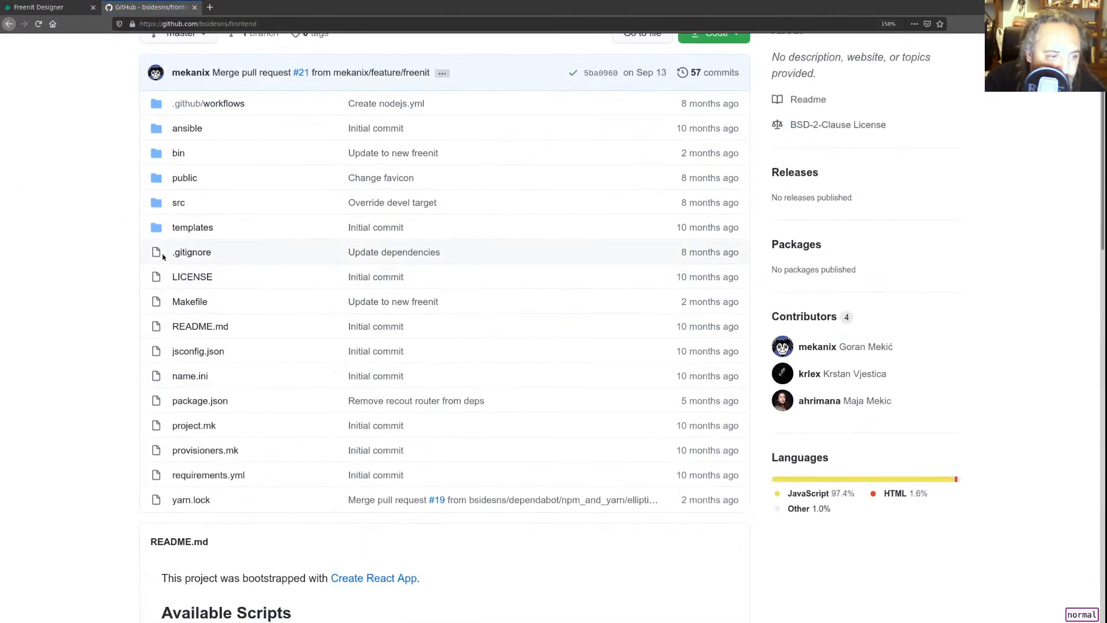
click(177, 208)
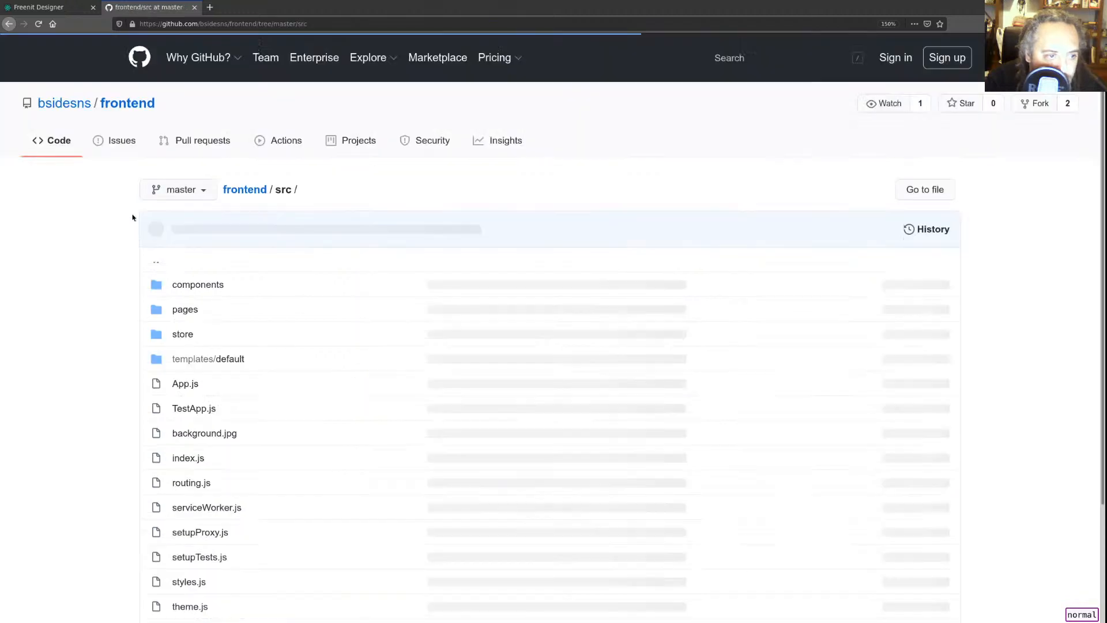
scroll(95, 294, down, 3)
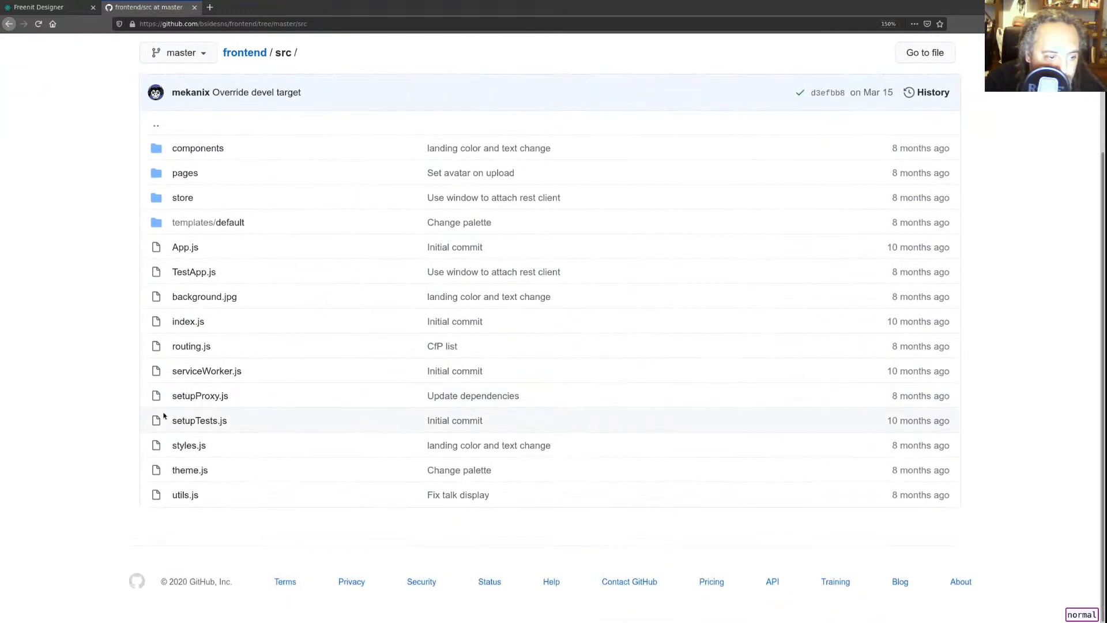
click(181, 470)
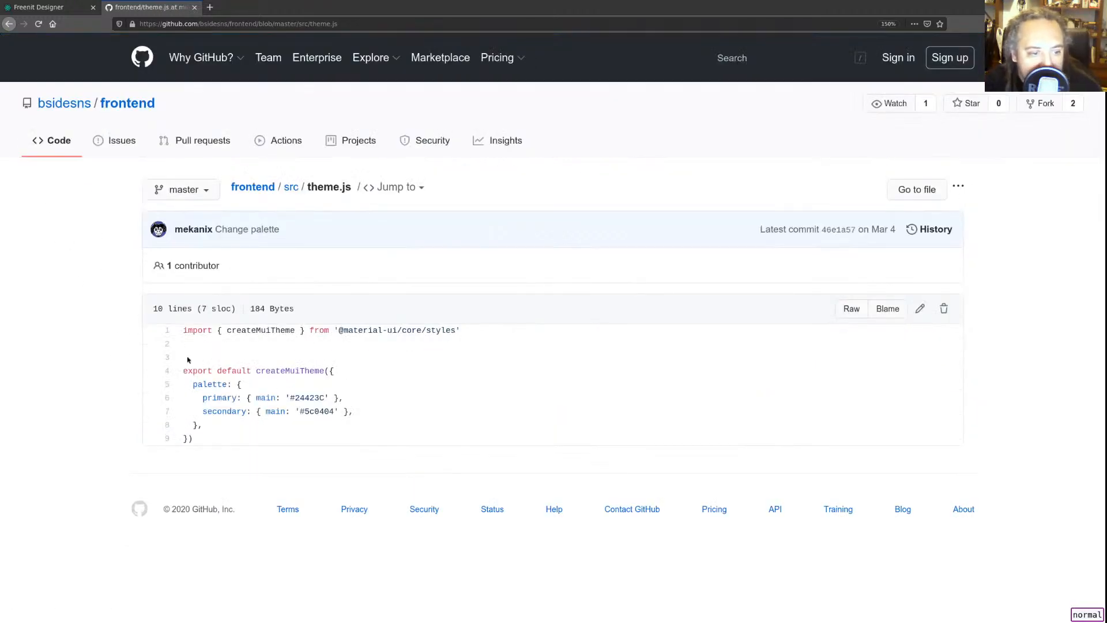
- Enlarge the theme.js page to 200% and highlight the palette object passed to createMuiTheme
key(ctrl+plus)
key(ctrl+plus)
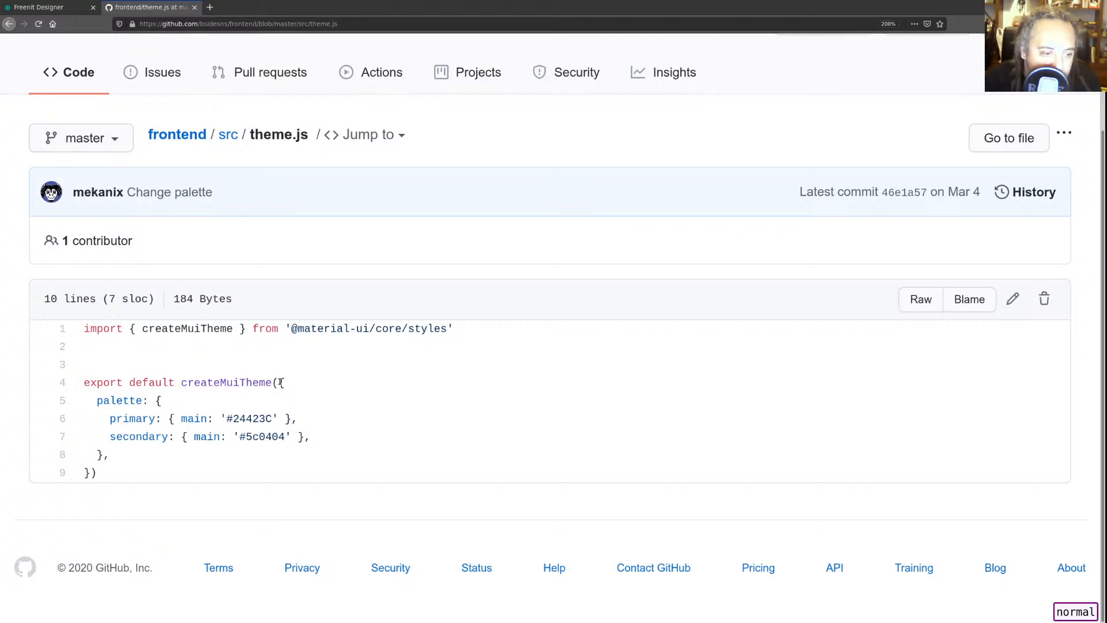
drag(279, 382, 87, 473)
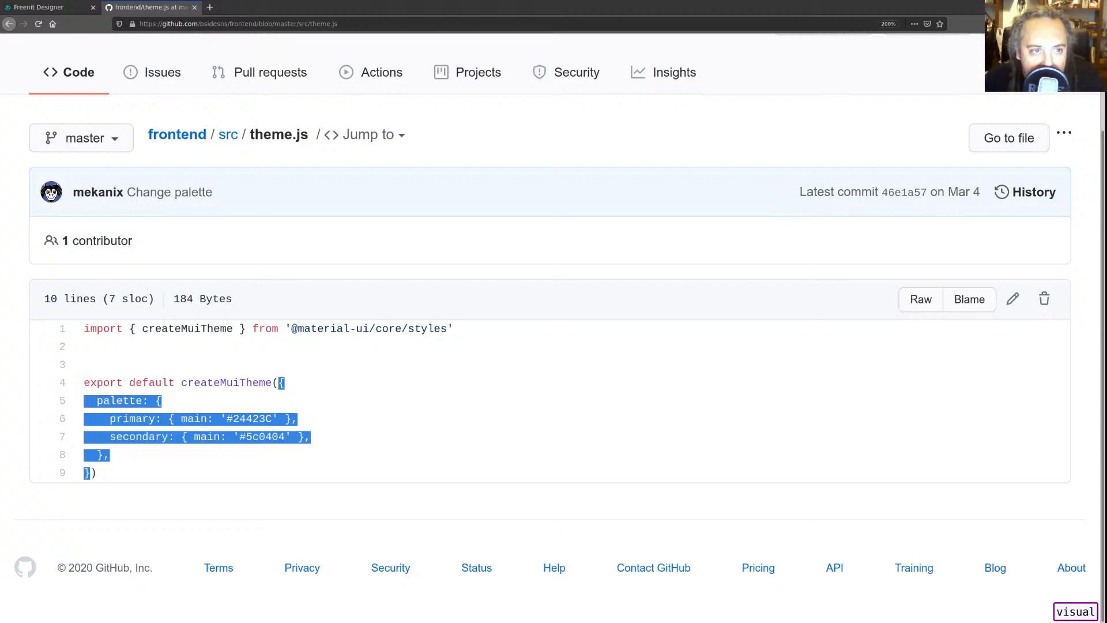
- Open the bsidesns.org website in a new browser tab
key(ctrl+t)
text(b)
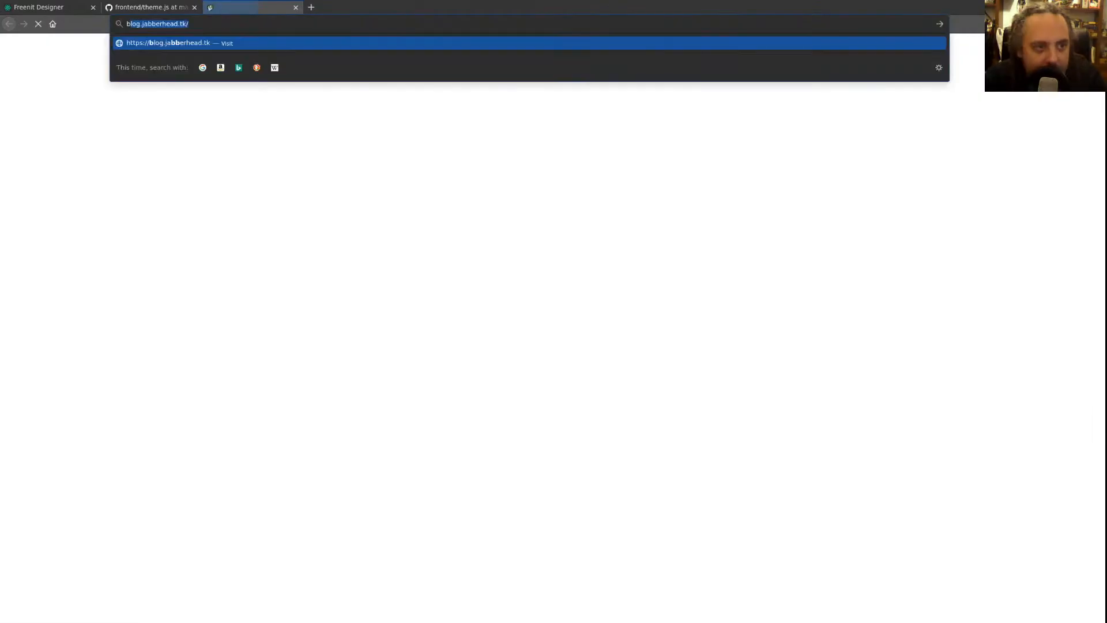
text(sidesns.org)
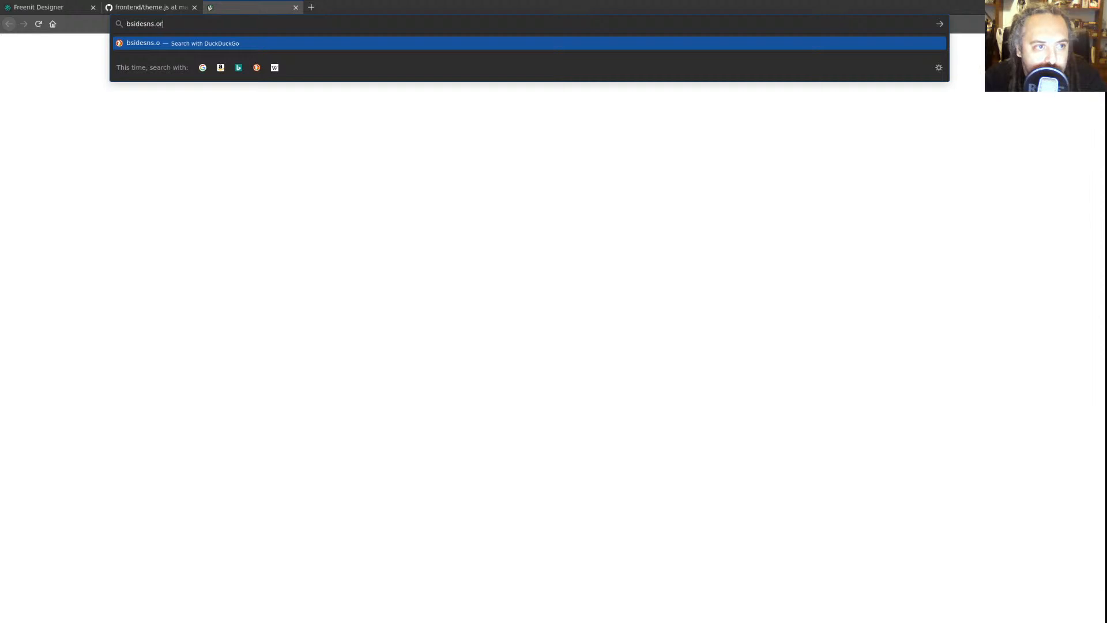
key(Return)
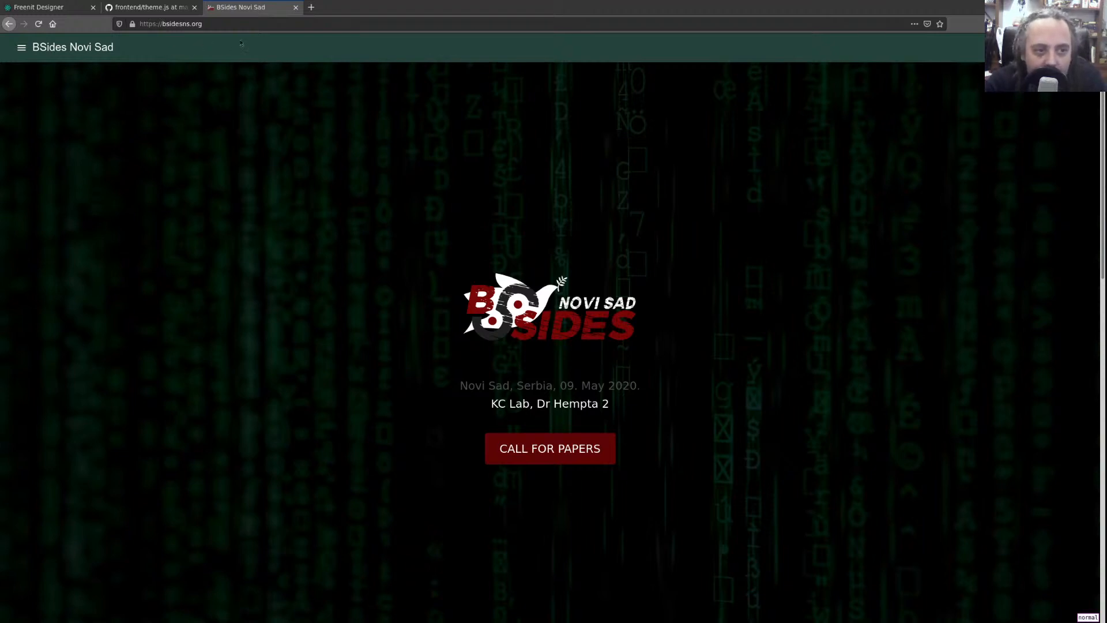
- Compare Freenit Designer's theme with the BSides Novi Sad site, view its Call for Papers page, and return to the home page
click(62, 7)
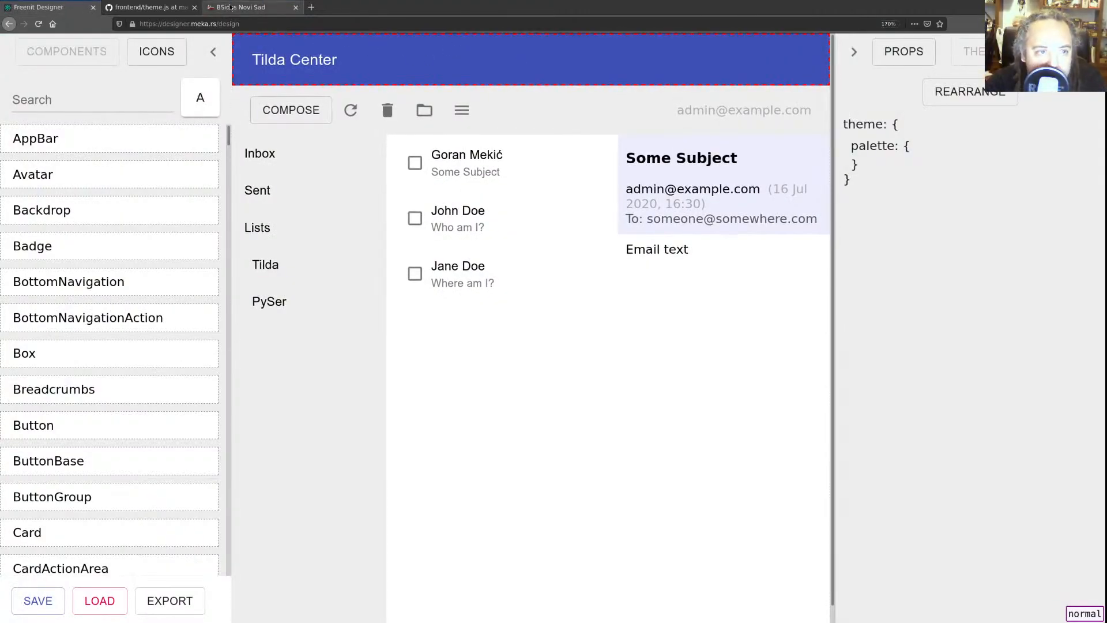
click(231, 8)
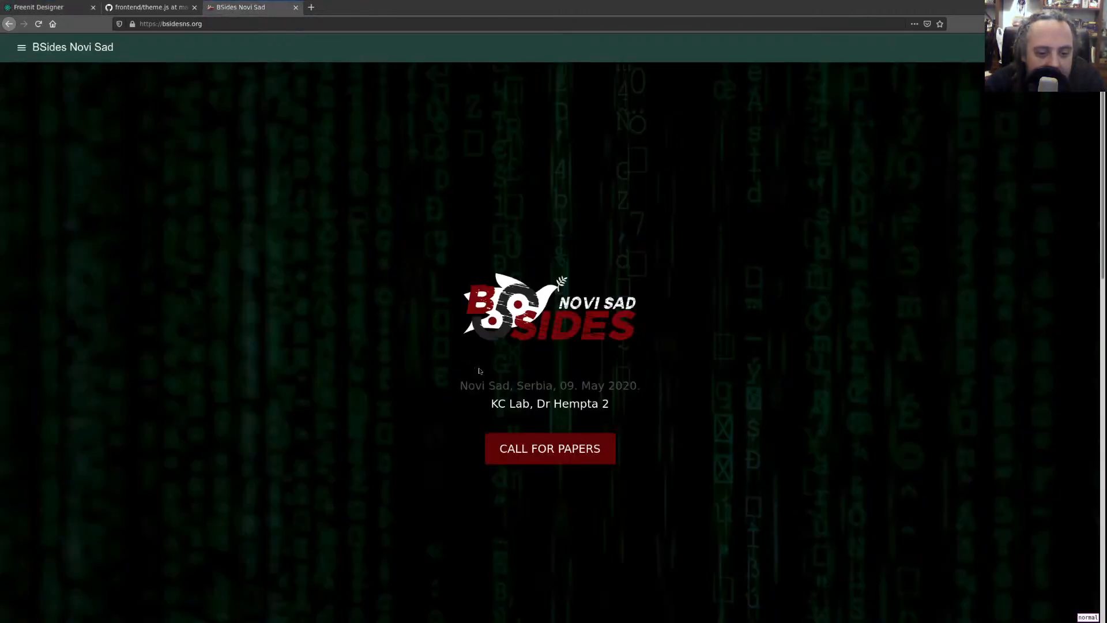
click(604, 450)
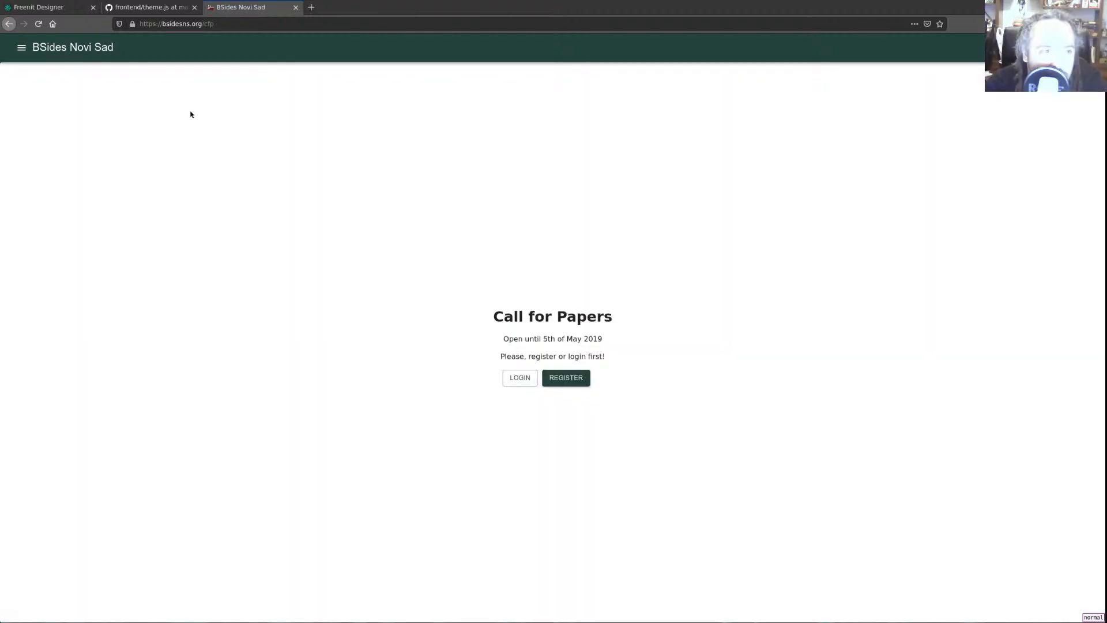
click(9, 24)
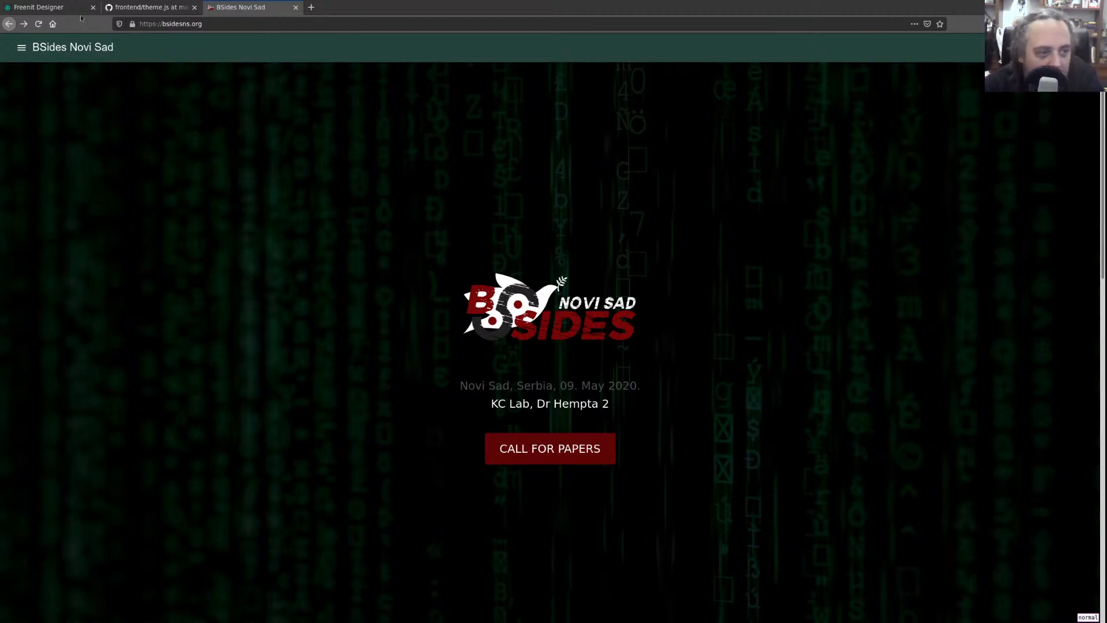
- Switch to Freenit Designer, search the components for "Bu", and add a Button below the message list
click(45, 7)
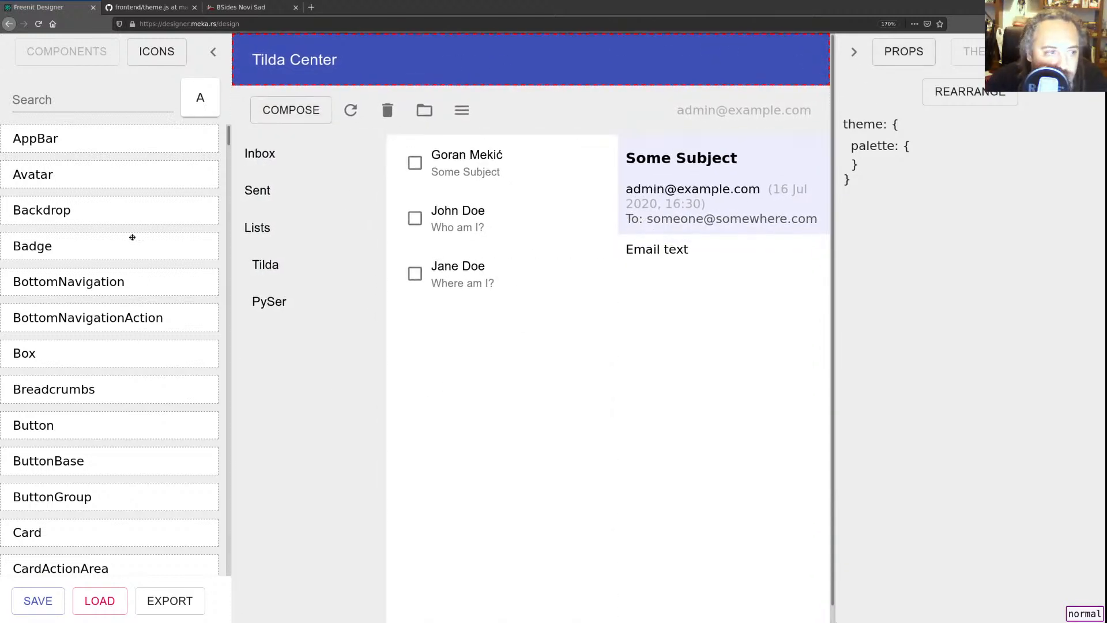
click(99, 101)
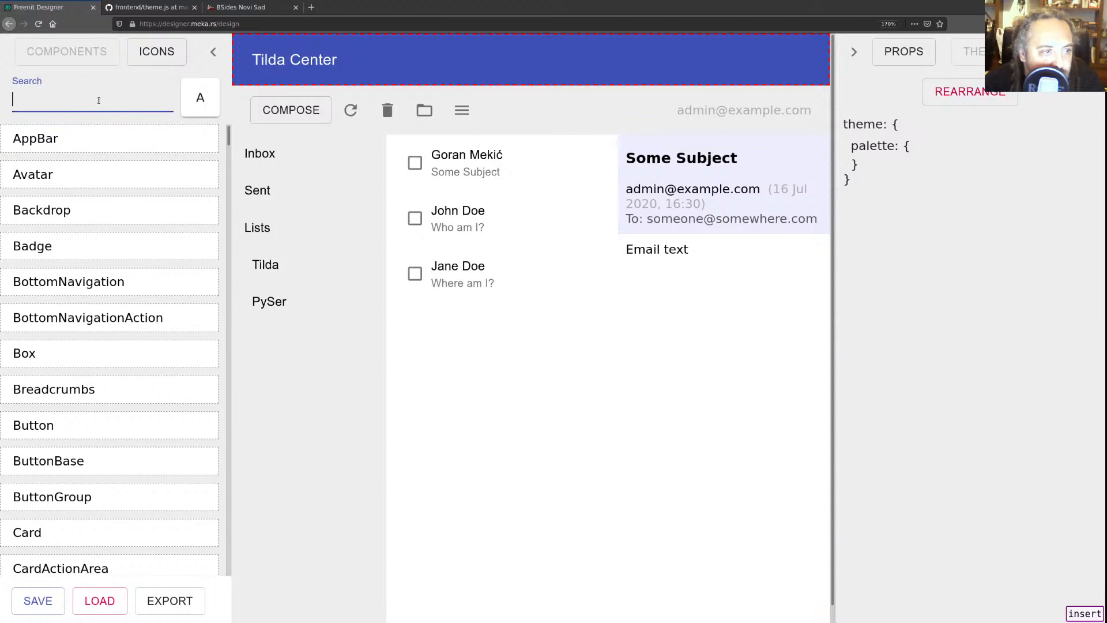
text(Bu)
drag(85, 141, 445, 343)
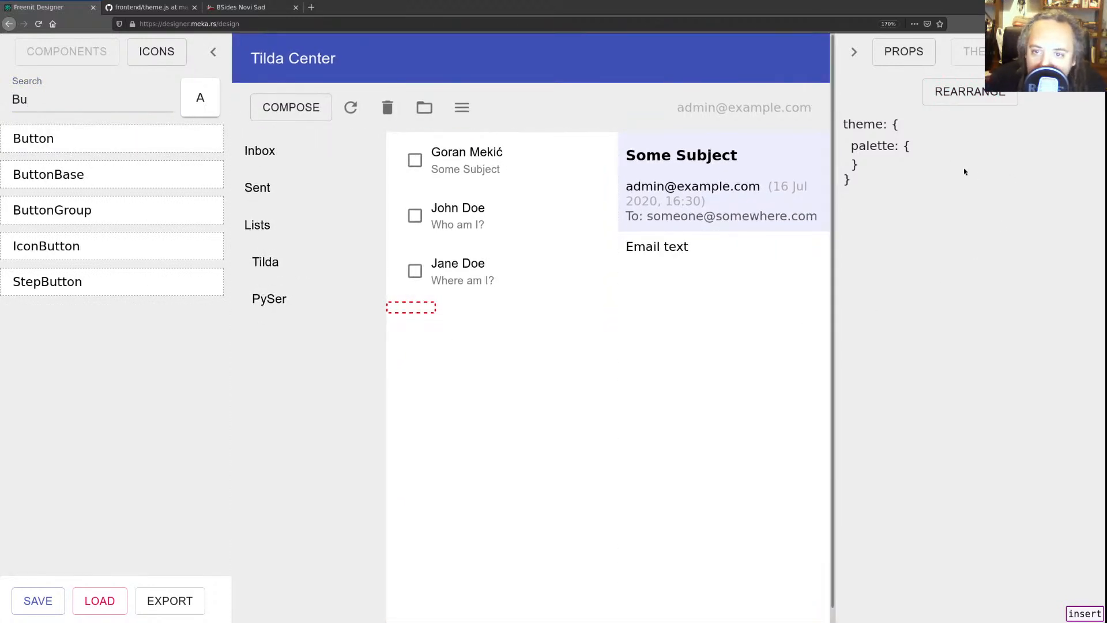
- Set the new button's text to "Something" in its properties
click(904, 51)
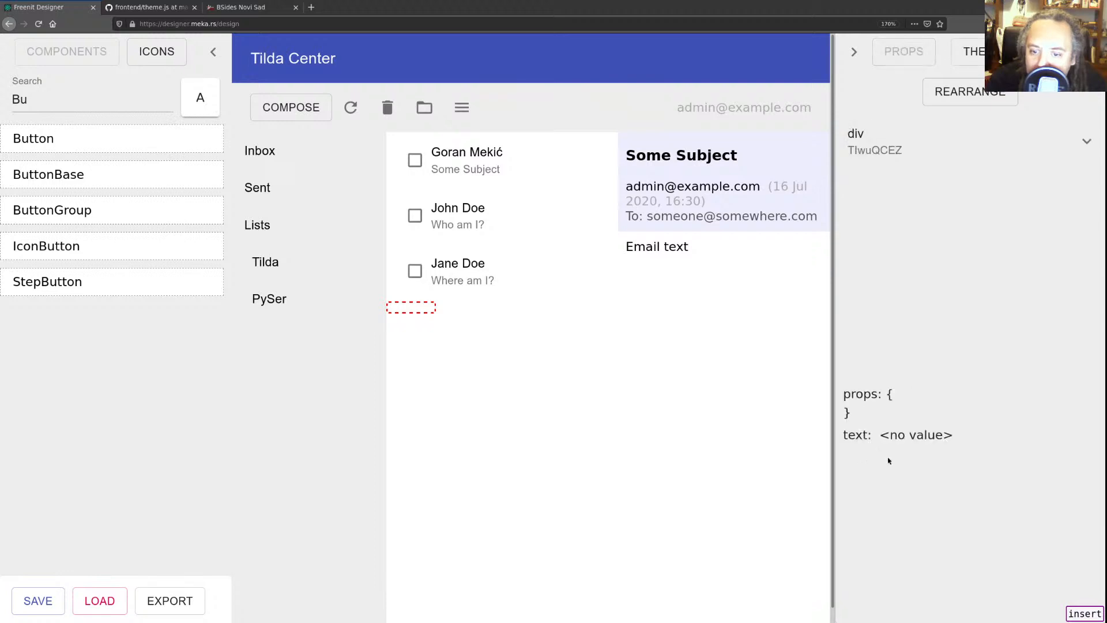
click(903, 434)
text(Something)
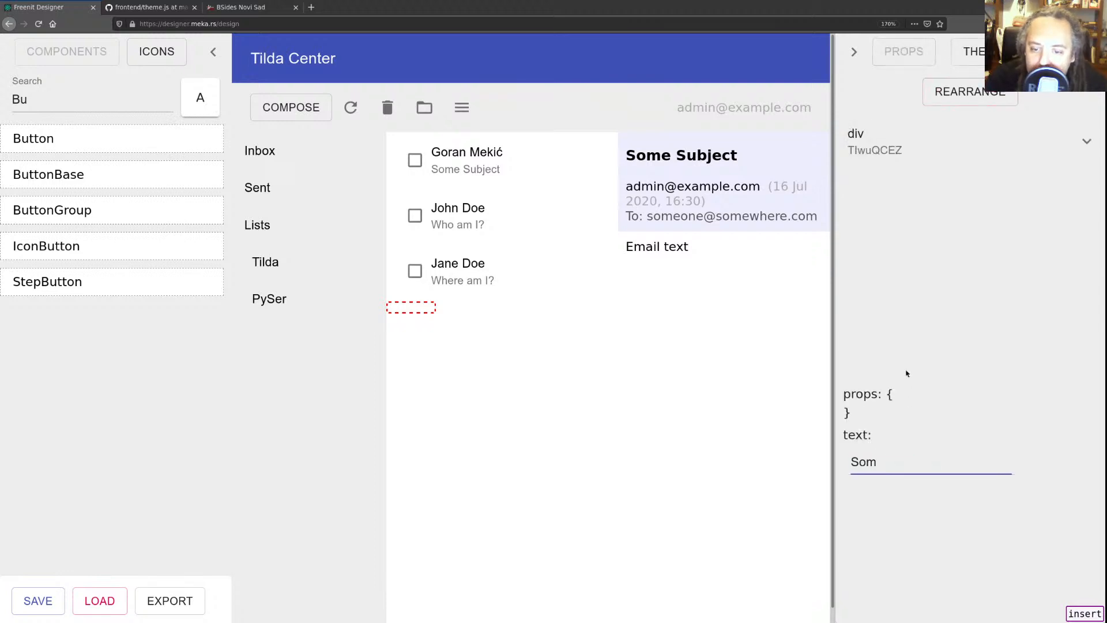
key(Return)
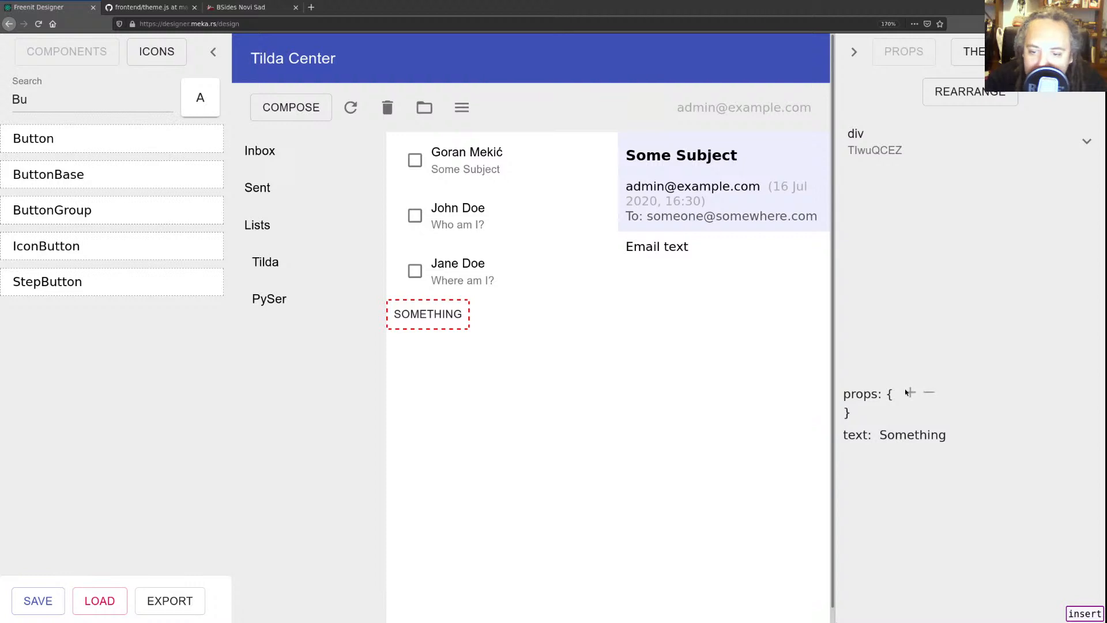
- Add a string prop named variant with the value contained to the "Something" button
click(910, 394)
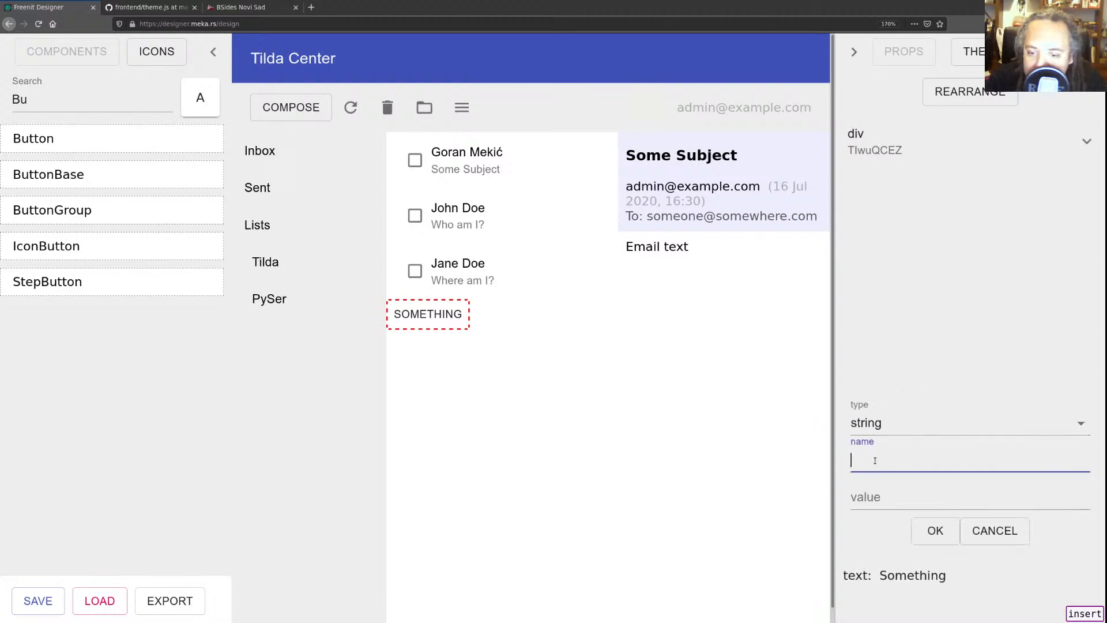
text(variant)
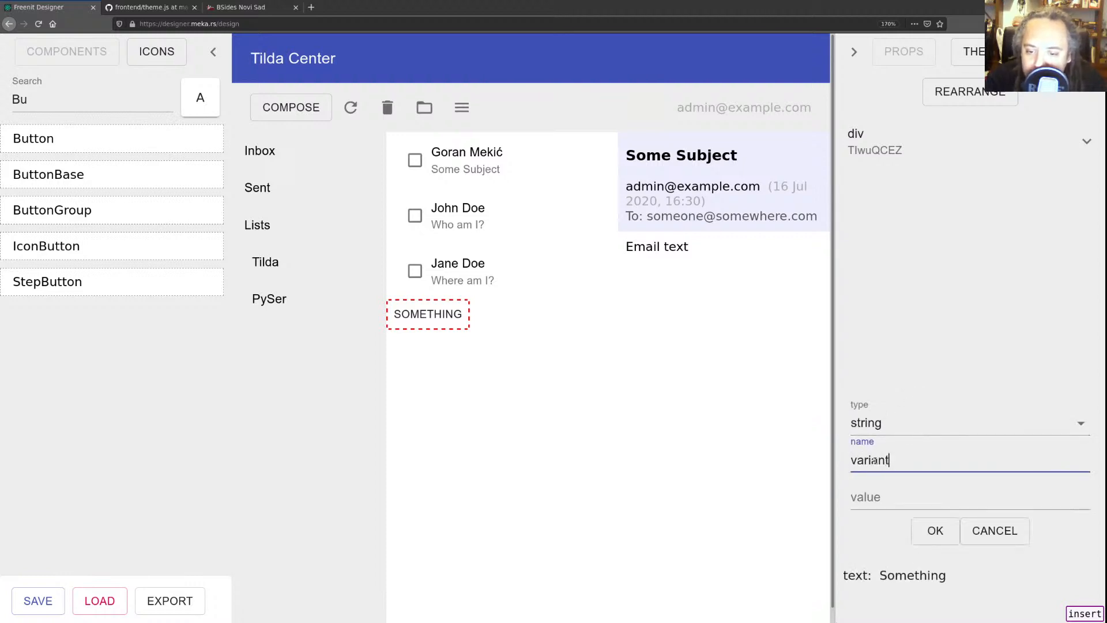
click(879, 494)
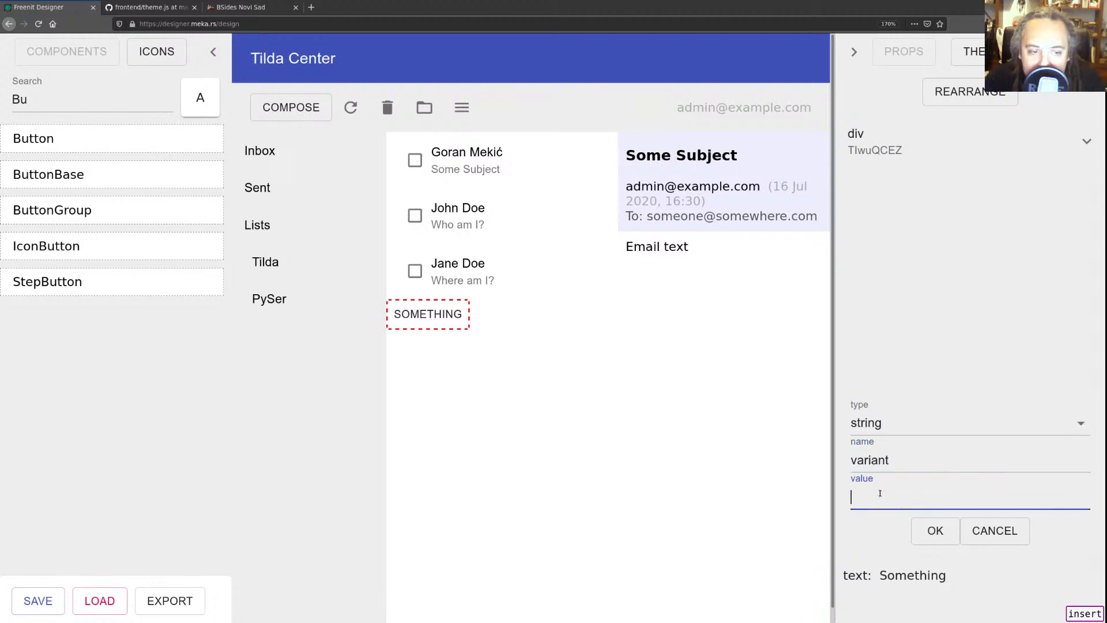
text(co)
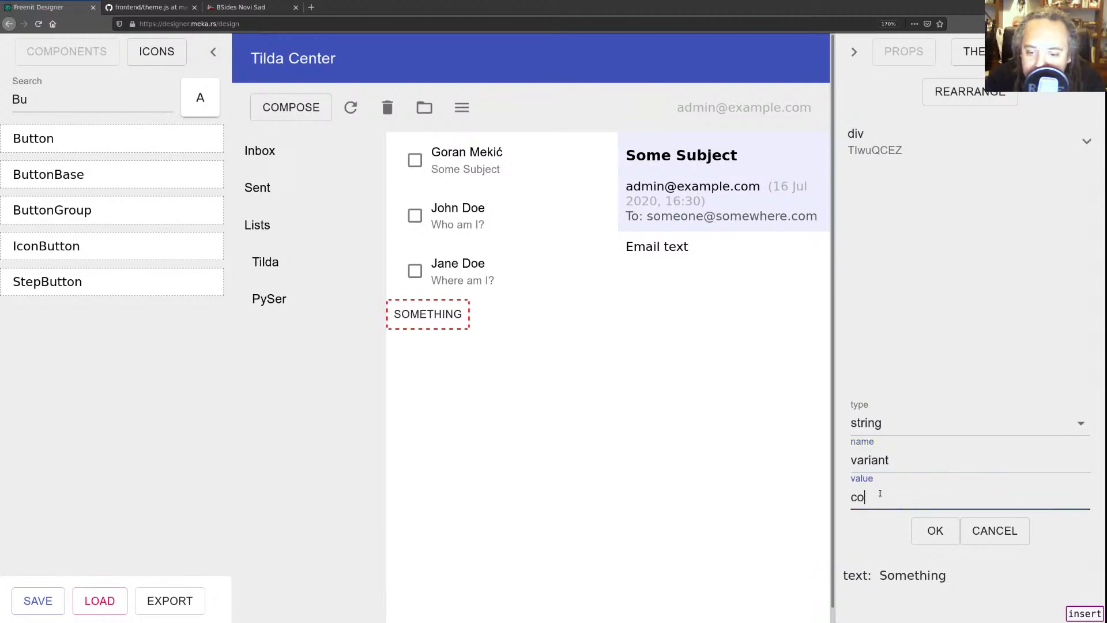
text(ntained)
key(Return)
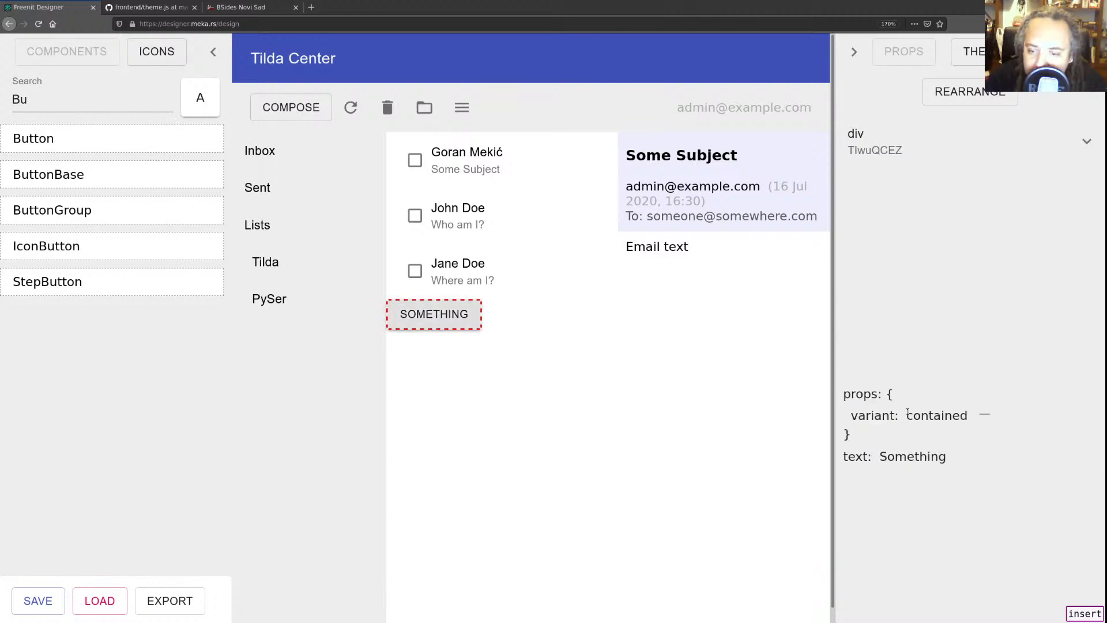
- Add a string prop named color with the value primary to the "Something" button
click(910, 393)
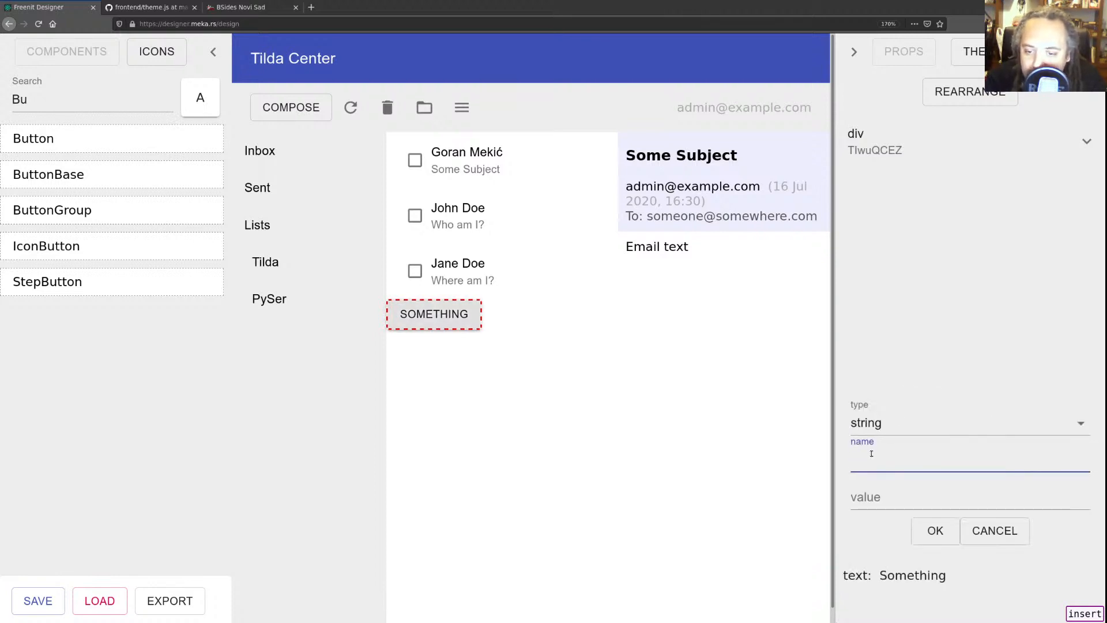
text(color)
key(Tab)
text(pri)
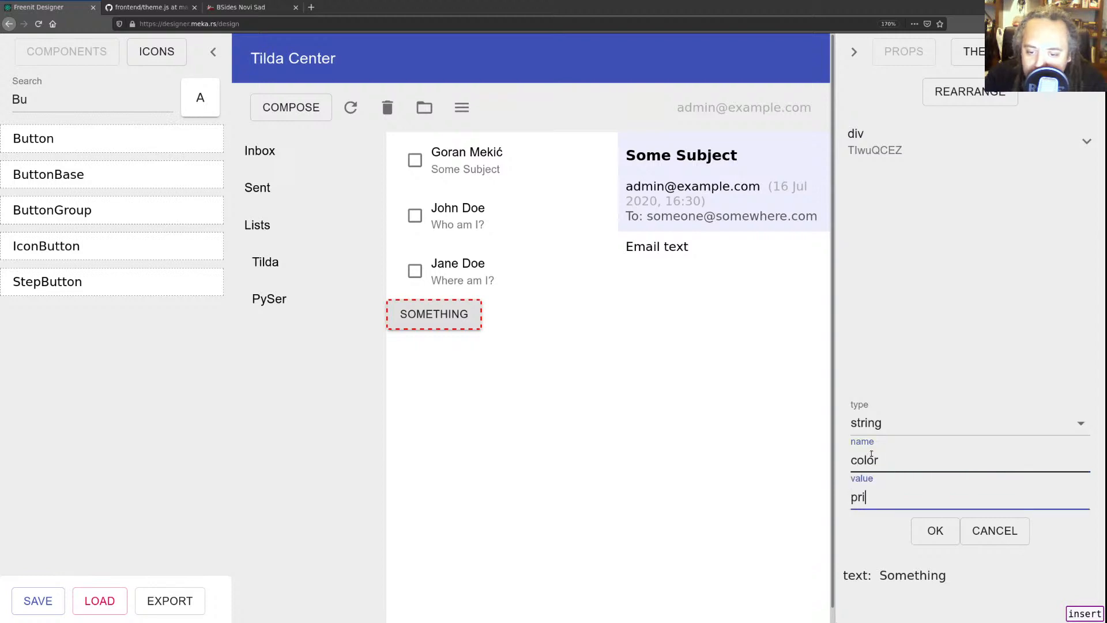
text(mary)
key(Return)
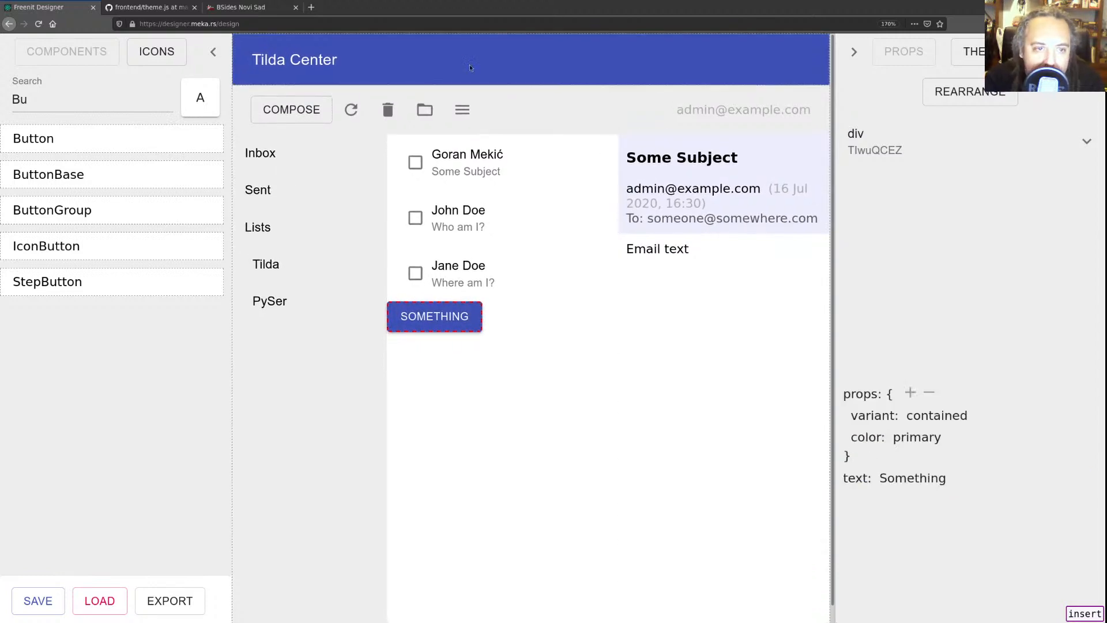
- Select the app bar for comparison, then change the "Something" button's color prop to secondary
click(460, 53)
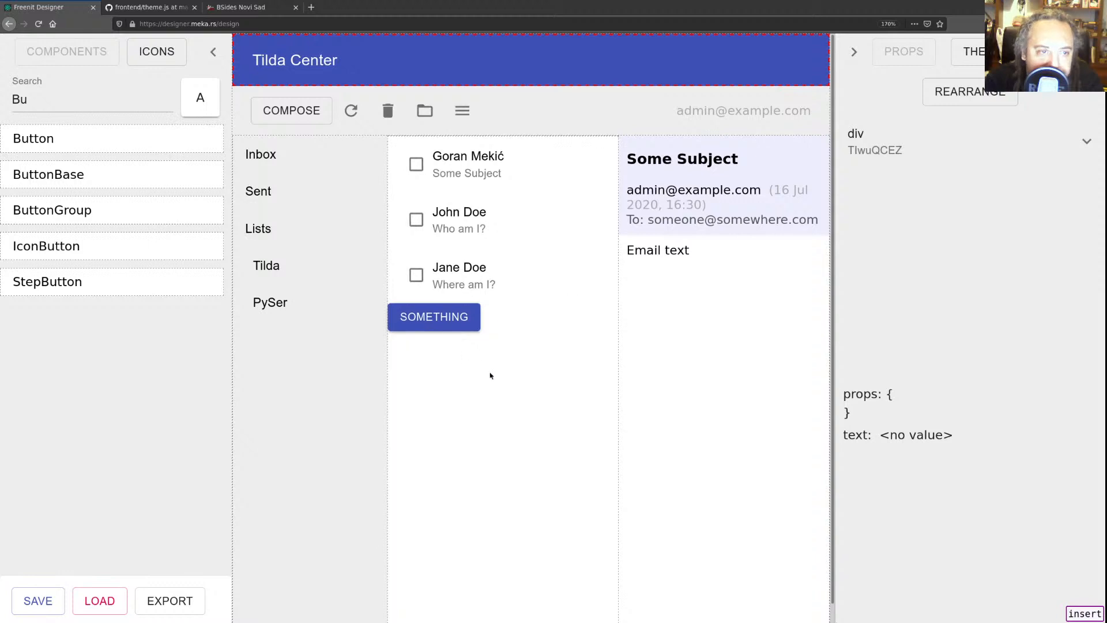
click(470, 317)
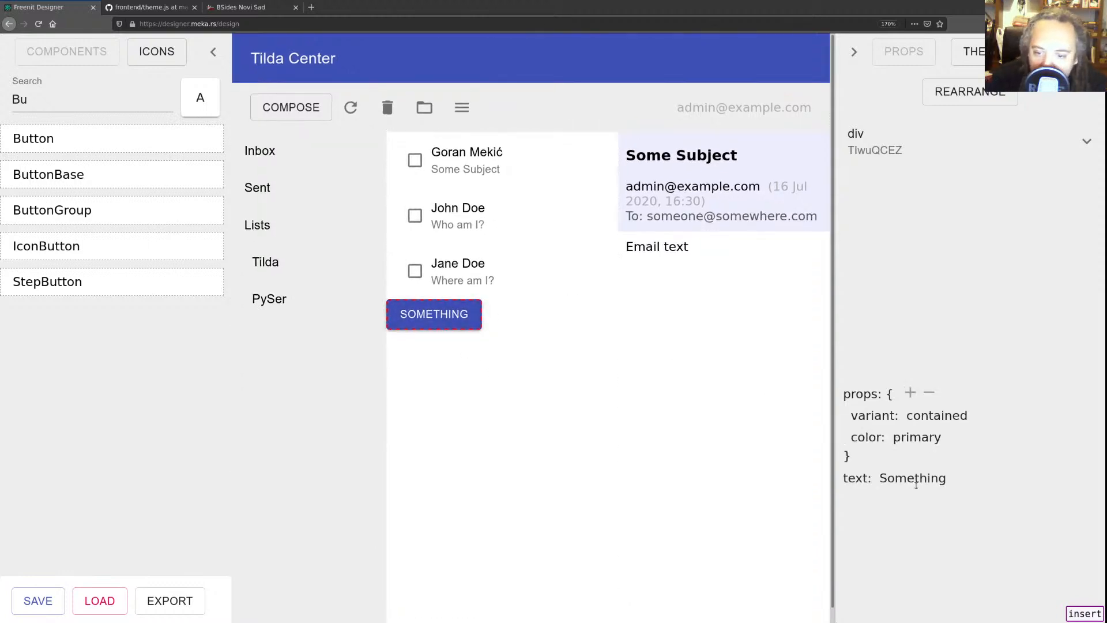
click(907, 437)
click(926, 452)
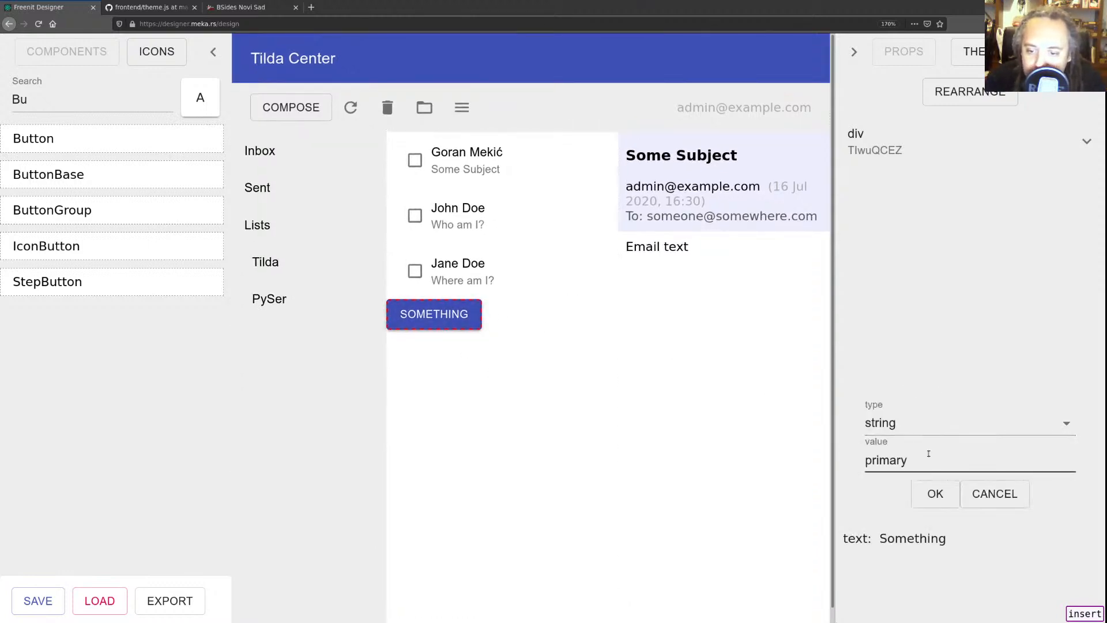
key(ctrl+a)
key(BackSpace)
text(second)
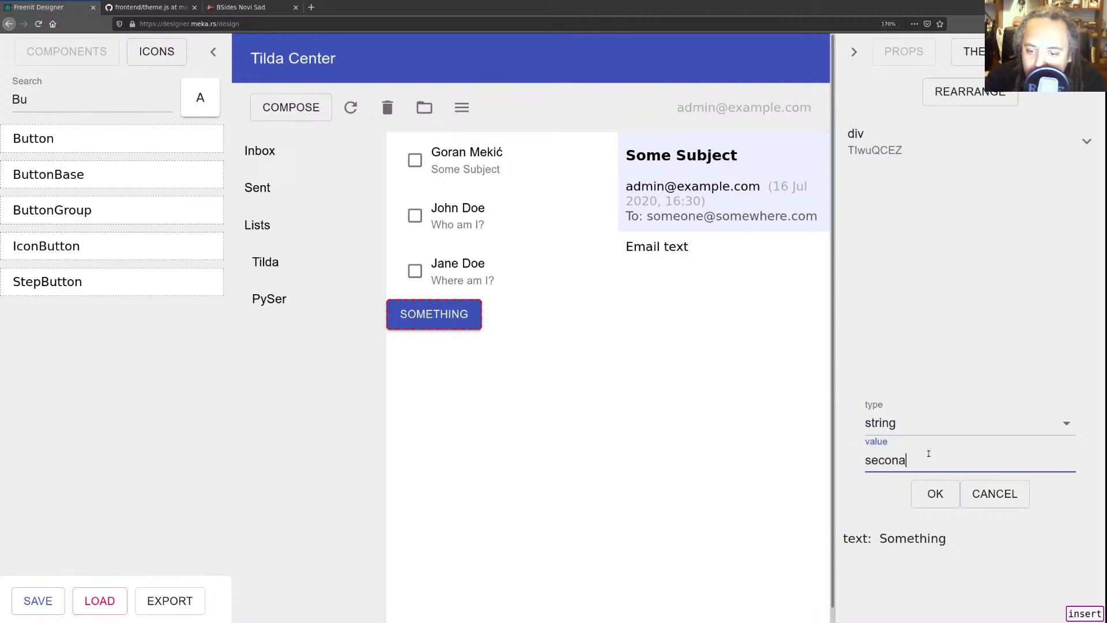
key(BackSpace)
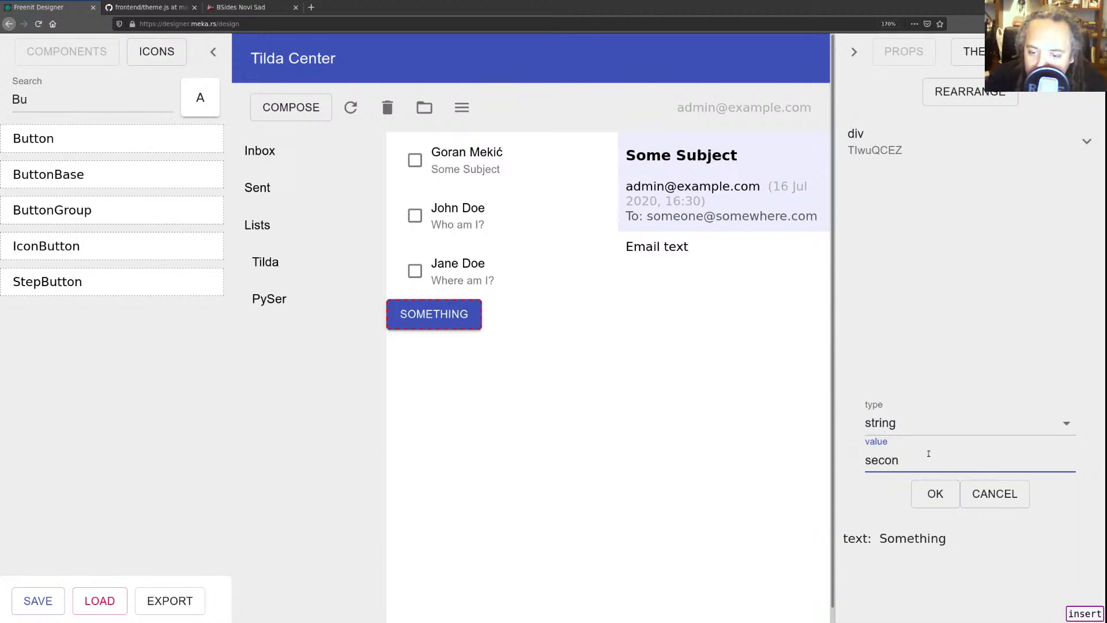
text(dary)
key(Return)
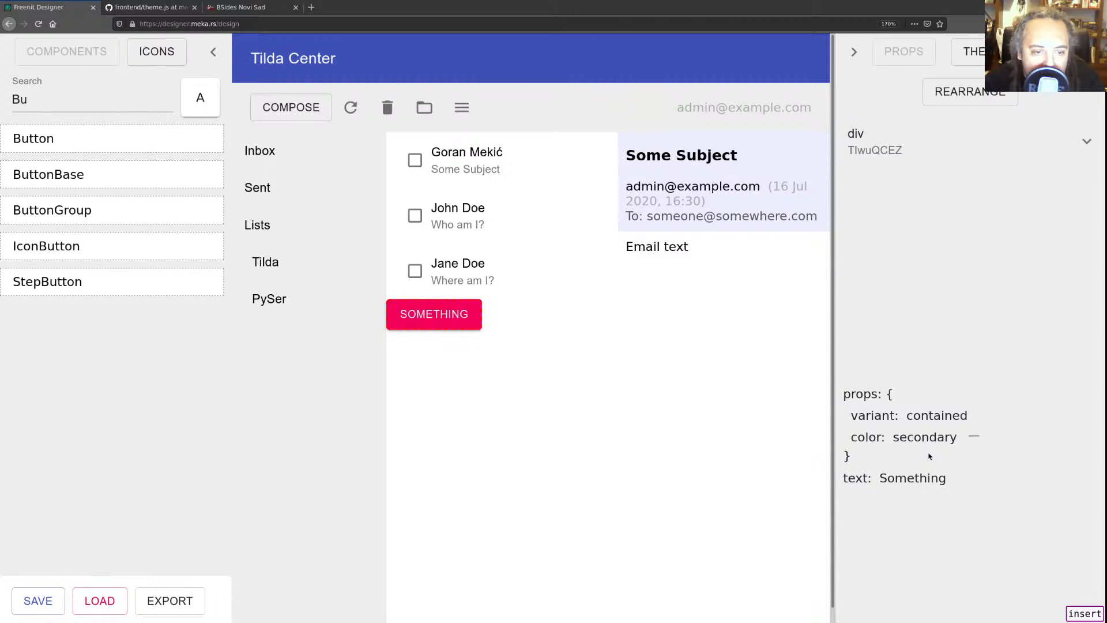
- Compare the button with its column and the app bar, and set its color prop back to primary
click(606, 351)
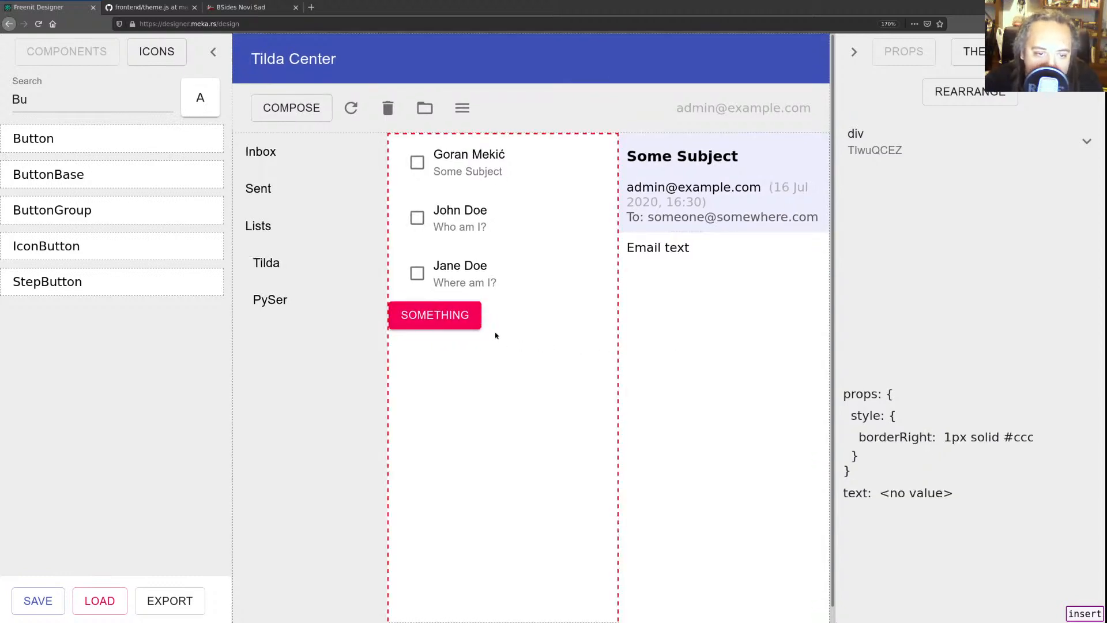
click(470, 321)
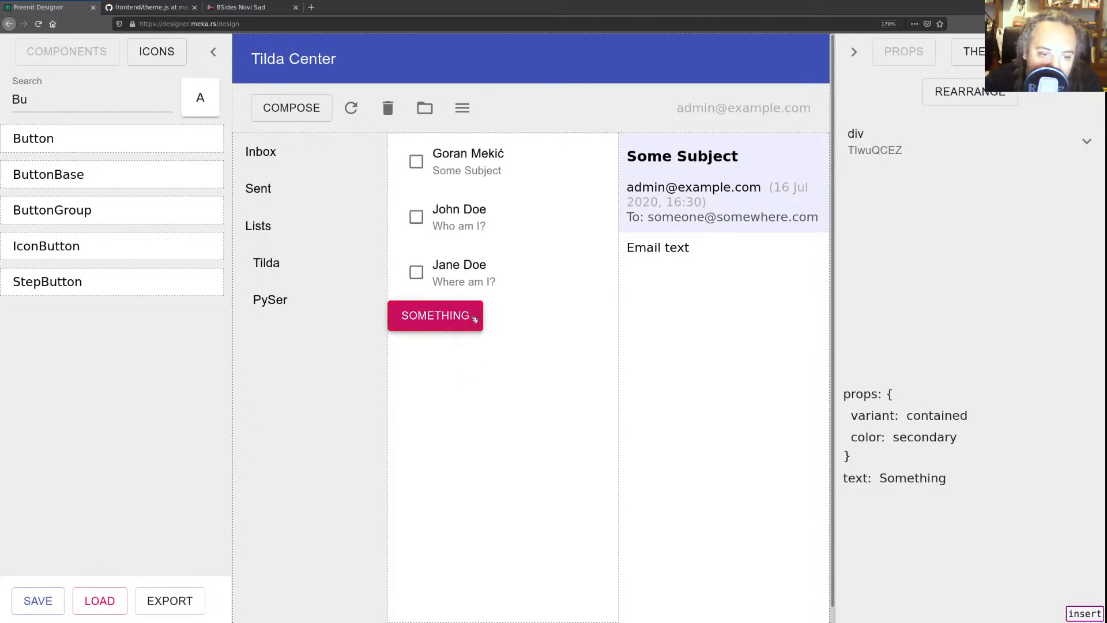
click(547, 321)
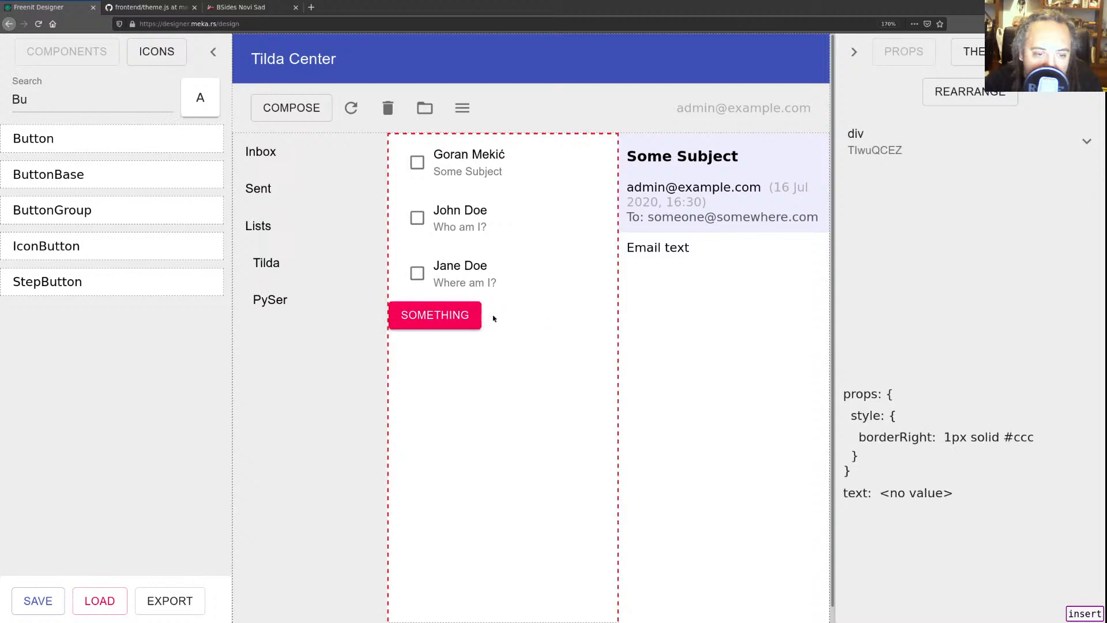
click(486, 63)
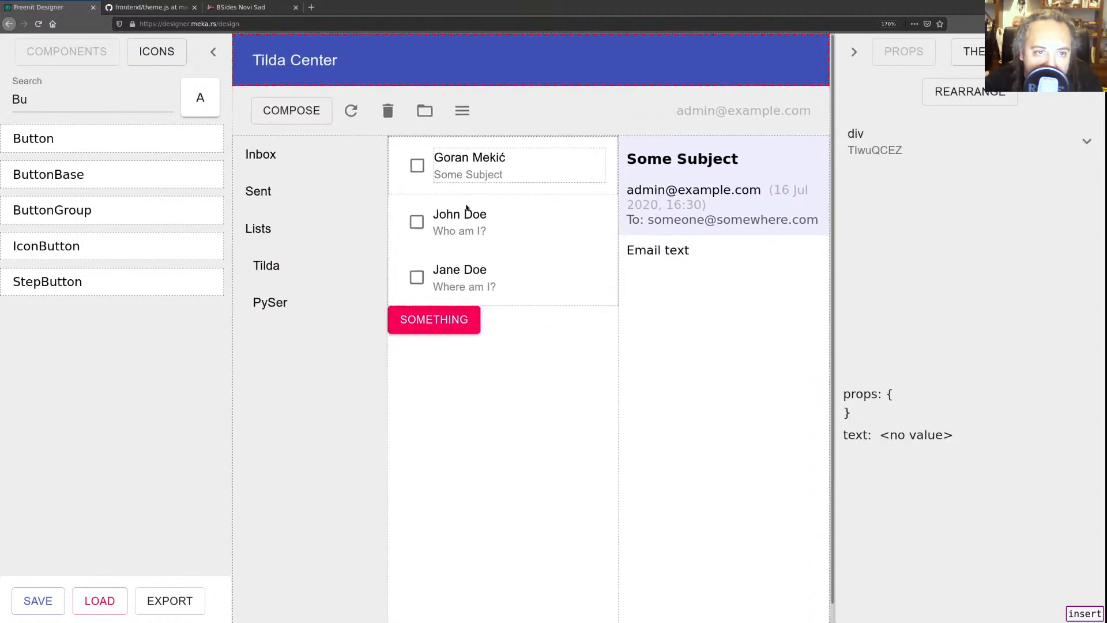
click(477, 317)
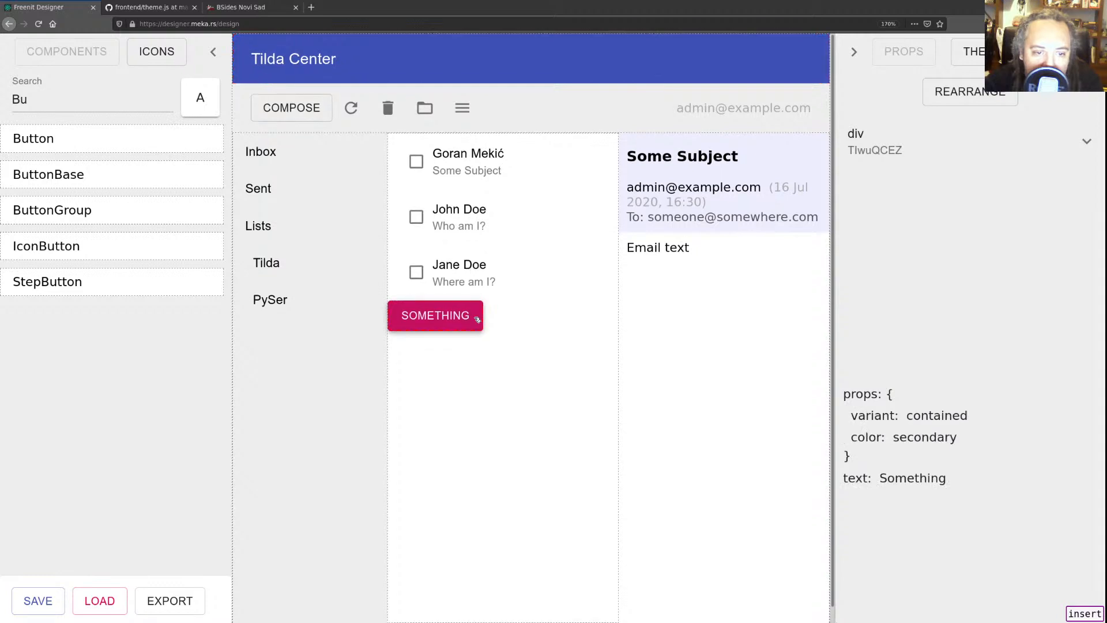
click(935, 438)
click(938, 460)
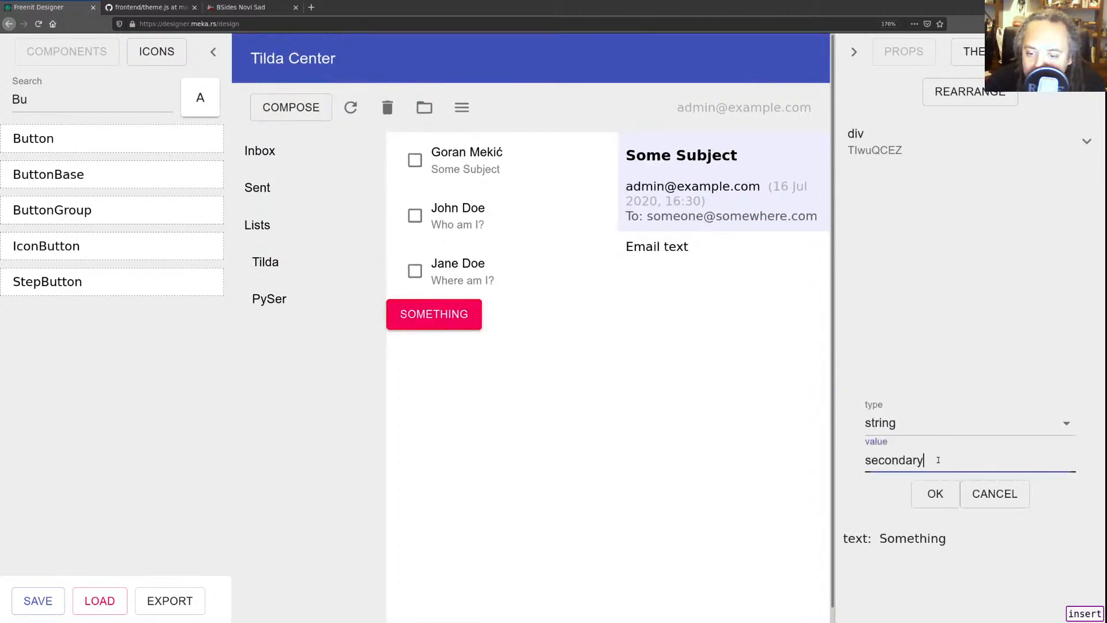
key(ctrl+a)
text(primary)
key(Return)
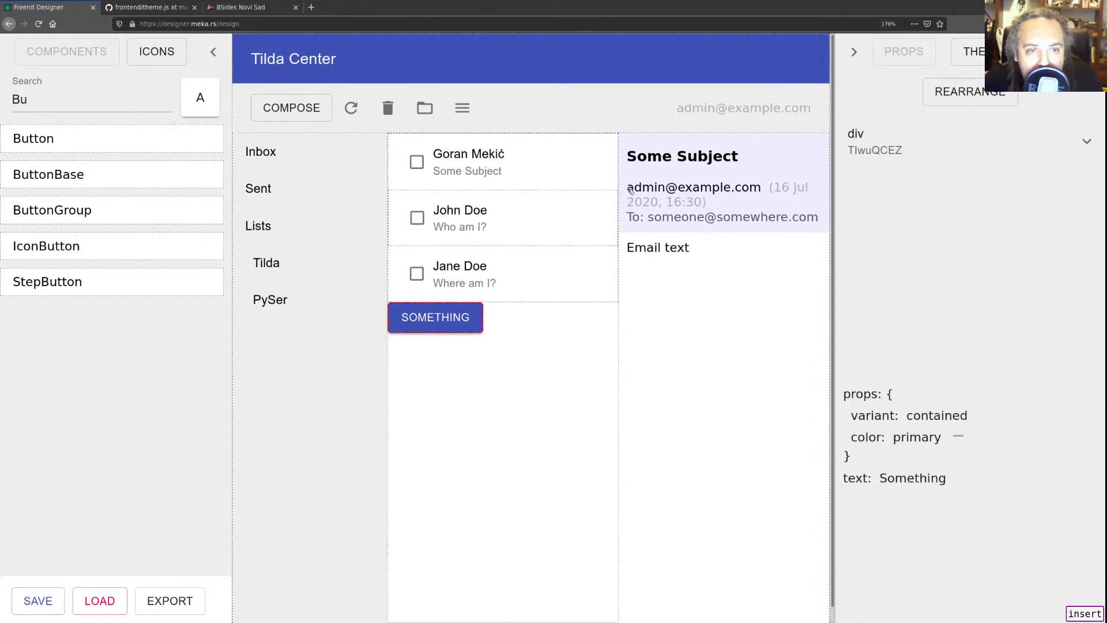
- Open the design's theme settings and compare them with the palette object in theme.js on GitHub
click(979, 58)
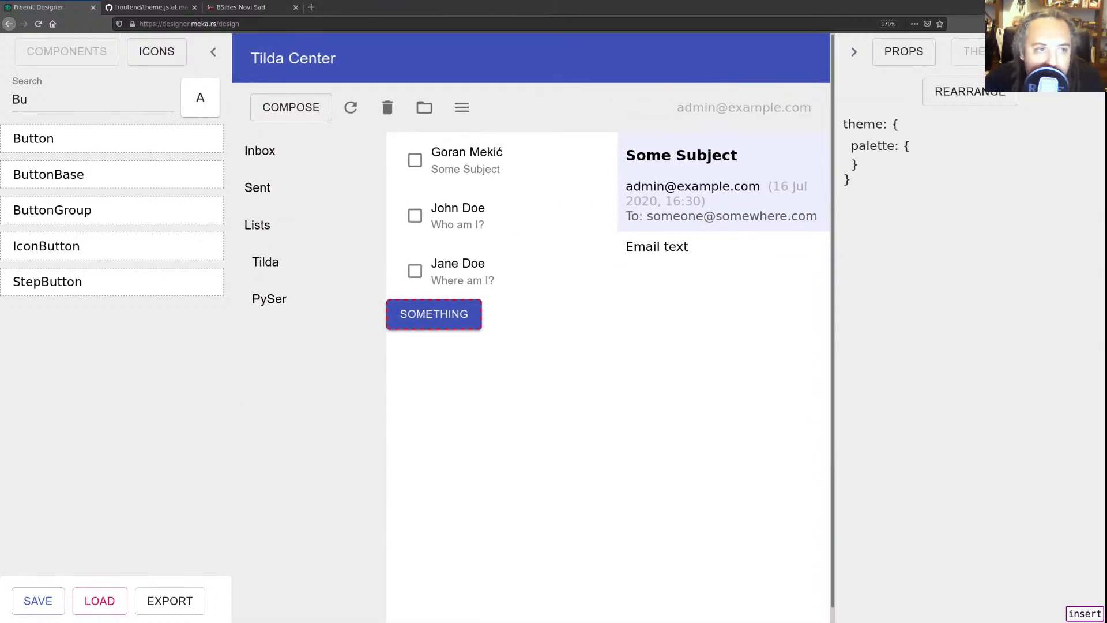
click(170, 8)
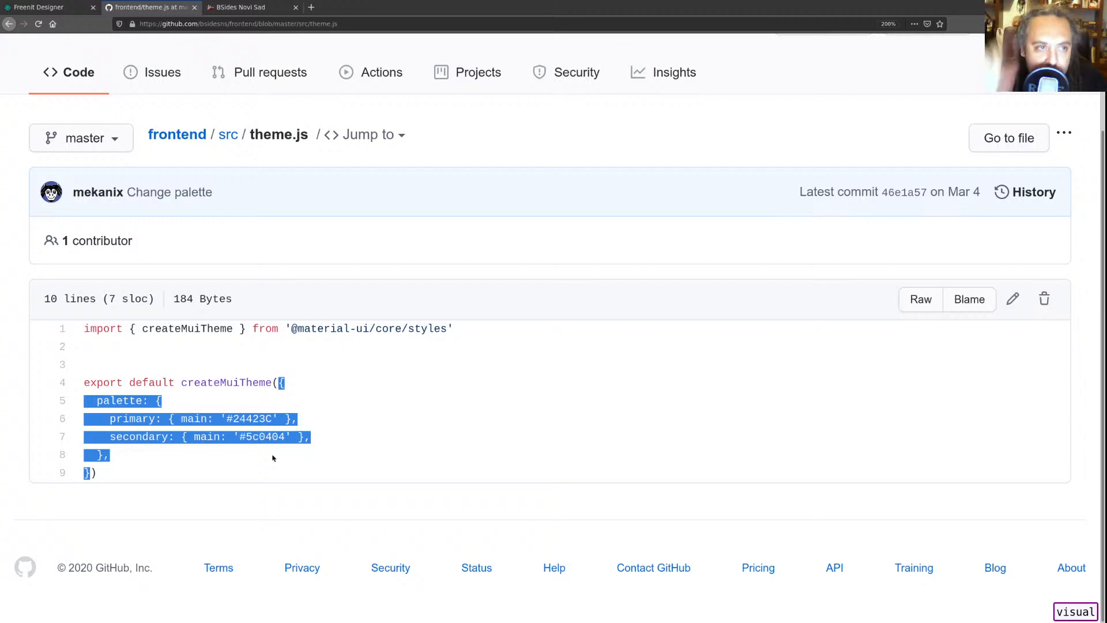
click(45, 7)
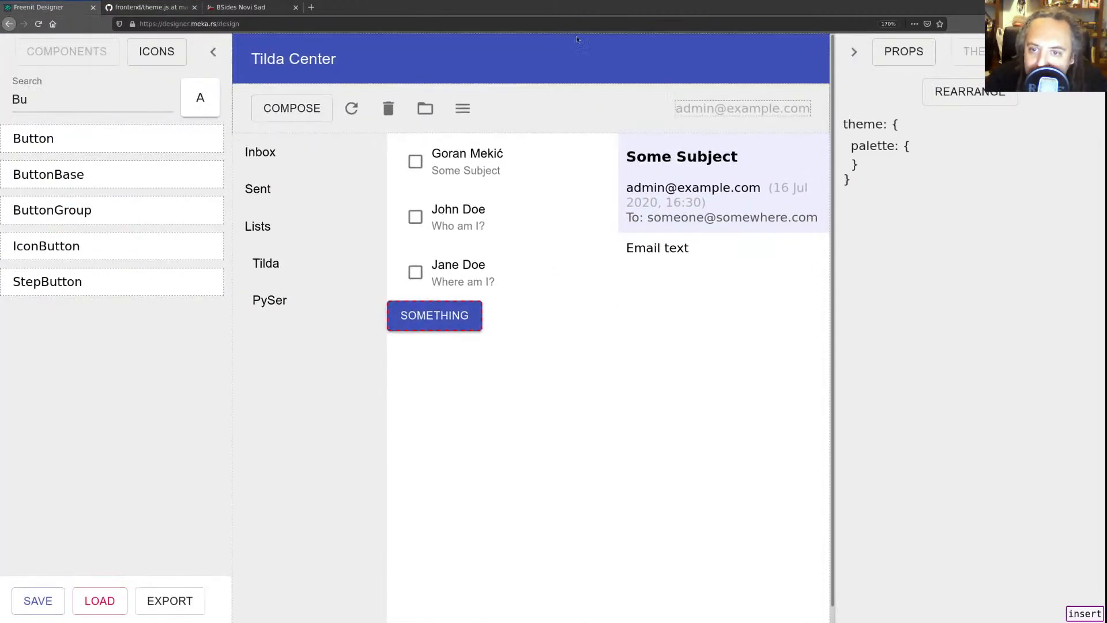
click(154, 7)
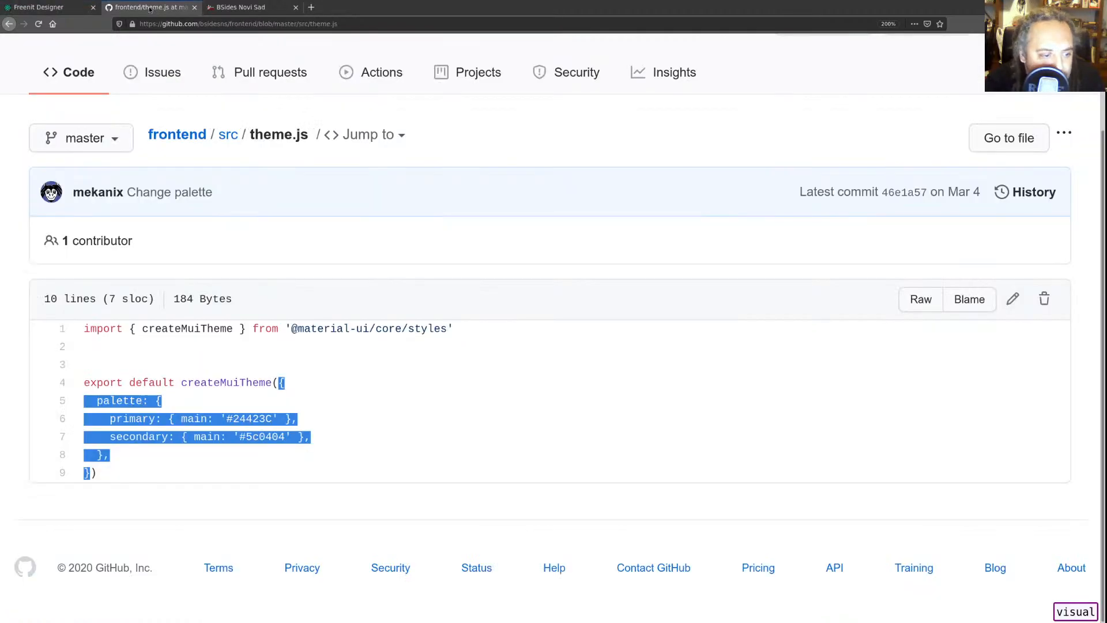
- Return to Freenit Designer and add an entry named primary with the value {} to the theme's palette
click(32, 4)
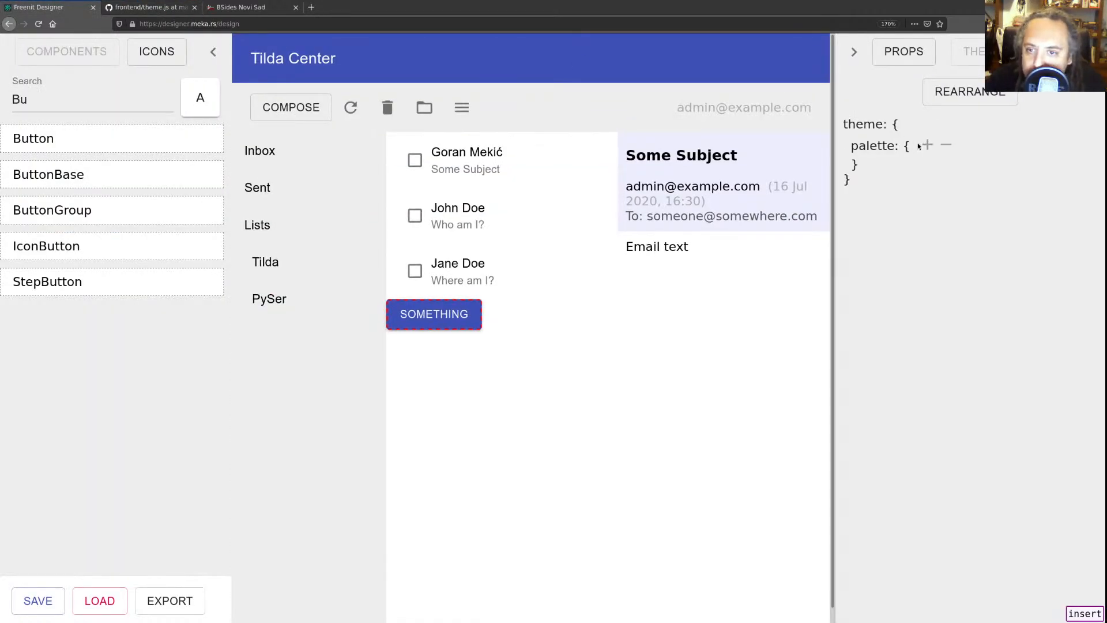
click(927, 145)
text(primary)
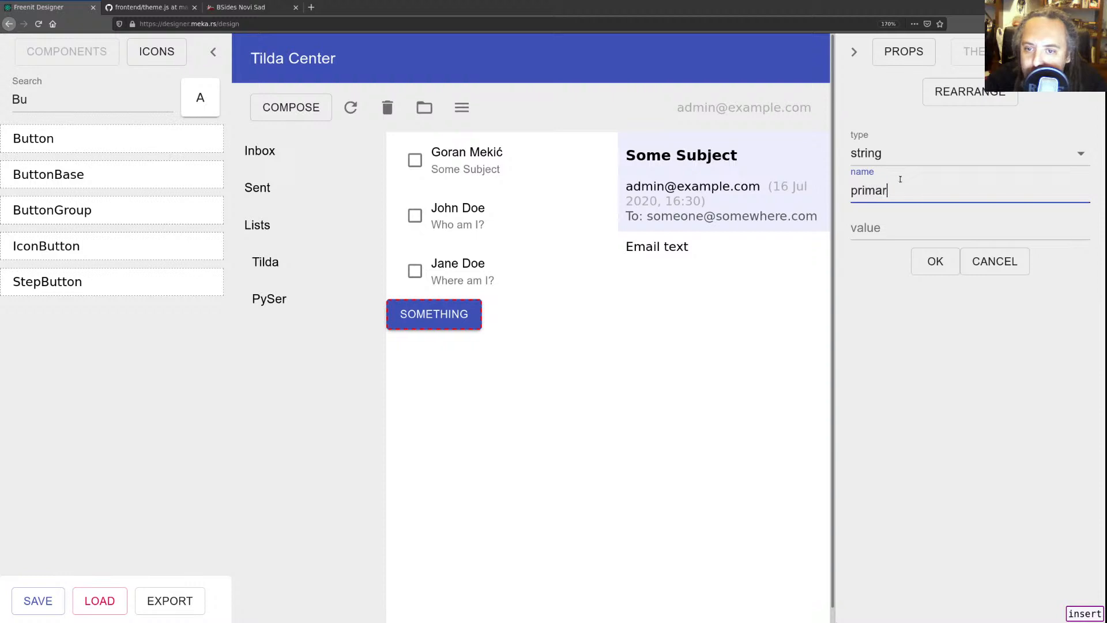
key(Tab)
text({})
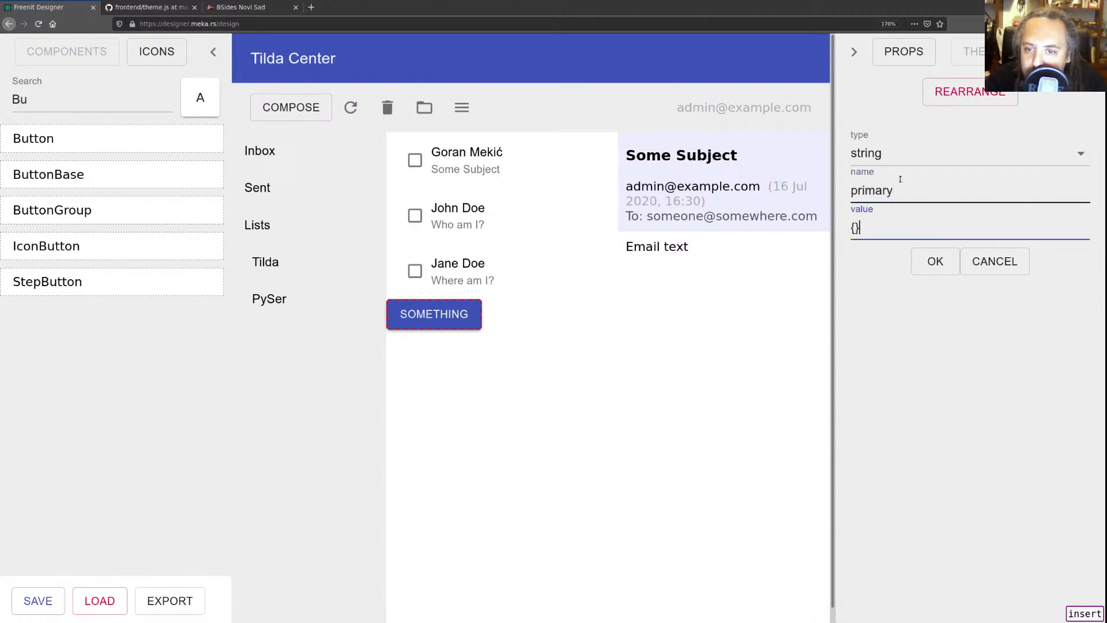
click(935, 261)
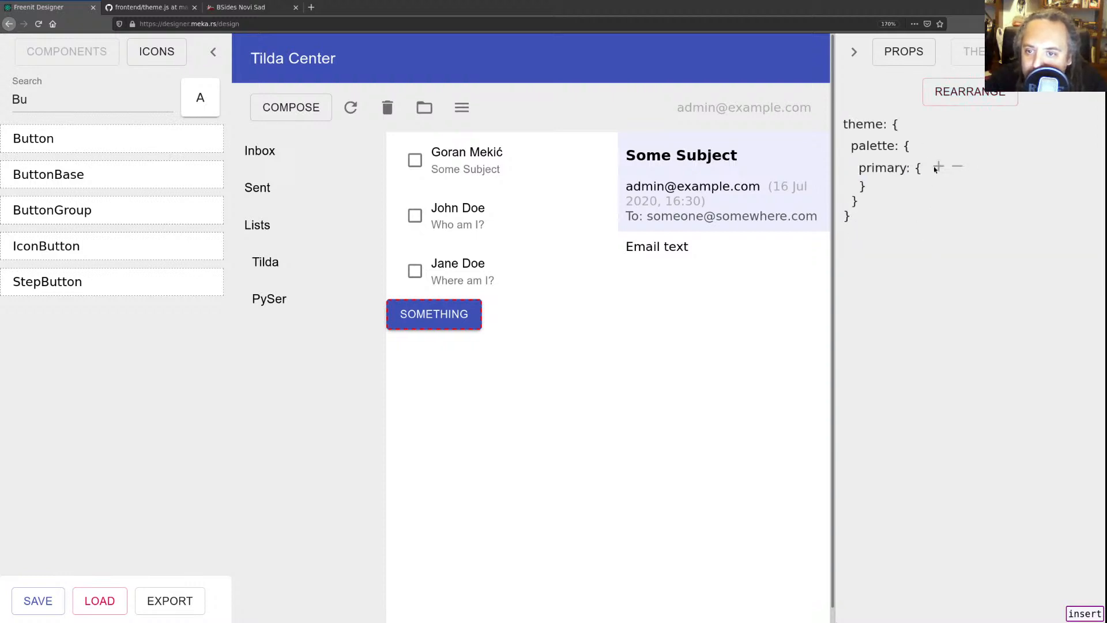
- Add a string entry named main to the primary palette object, using the value #24423C copied from theme.js on GitHub
click(935, 167)
text(main)
key(Tab)
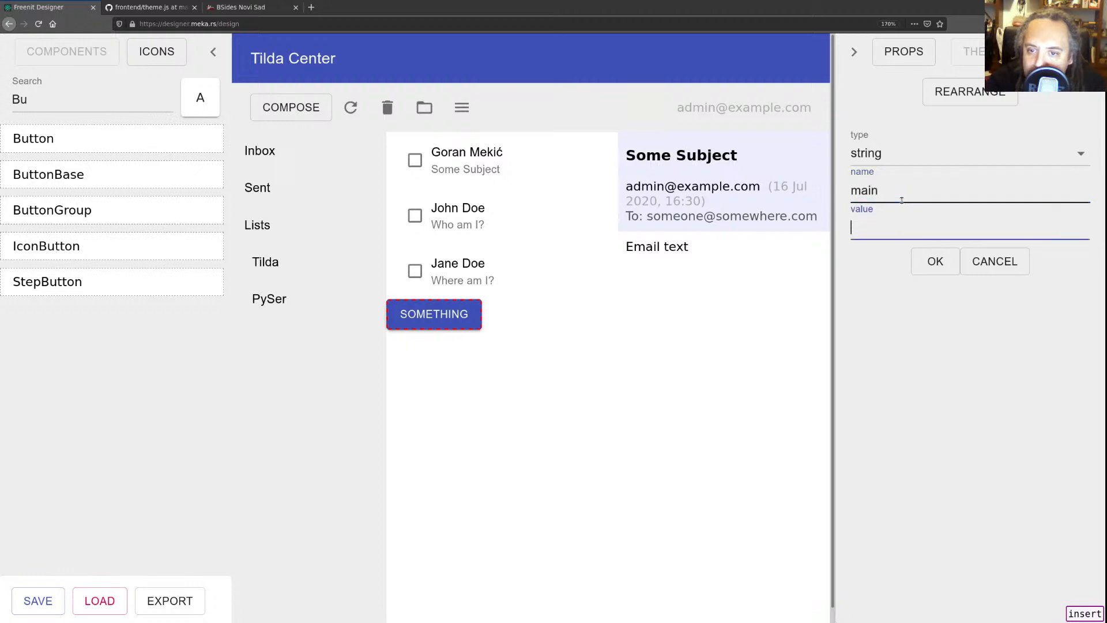
key(ctrl+Tab)
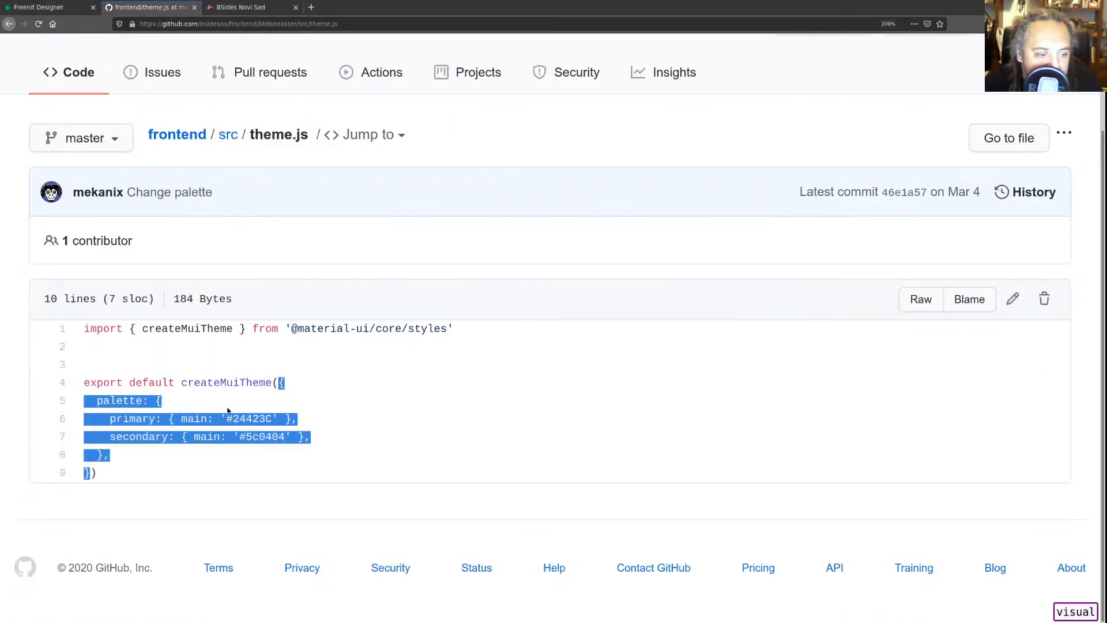
click(228, 418)
drag(227, 417, 273, 423)
key(ctrl+c)
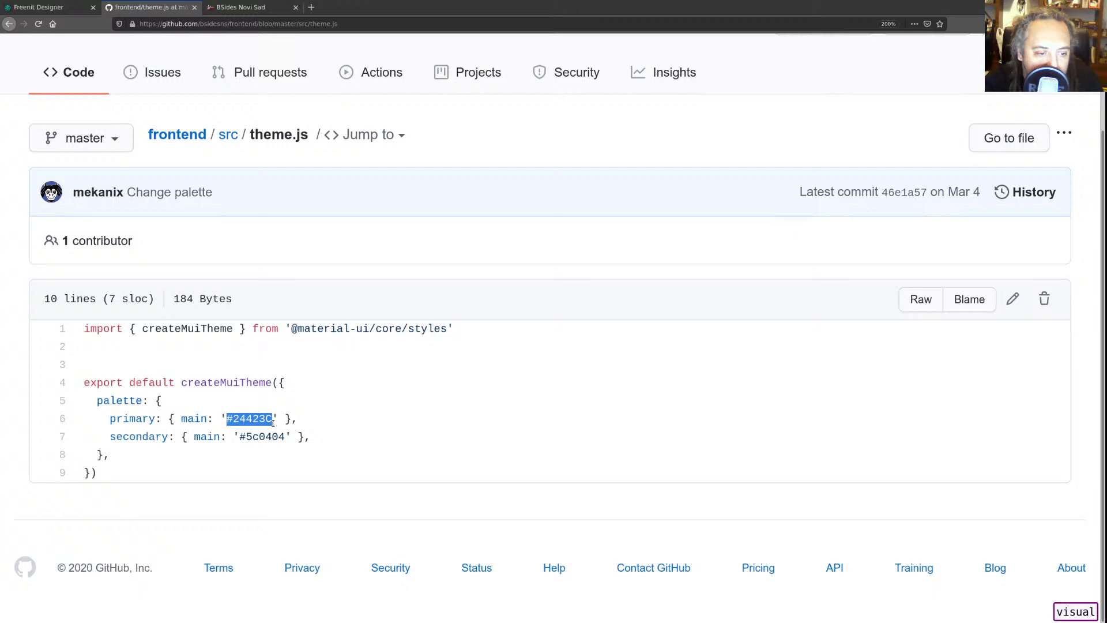
key(ctrl+shift+Tab)
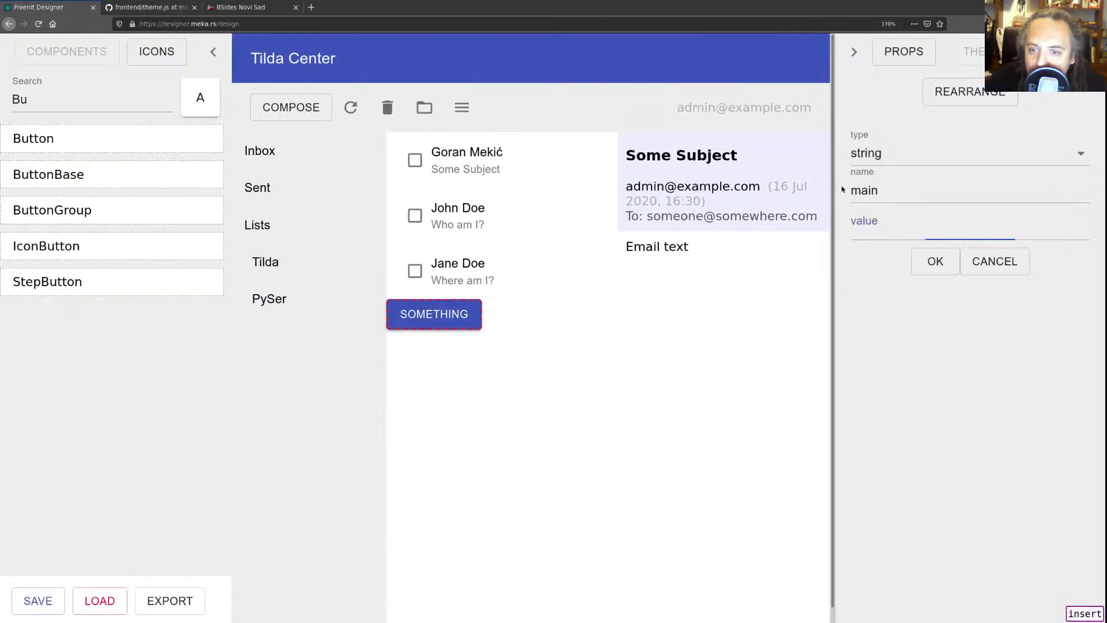
click(885, 232)
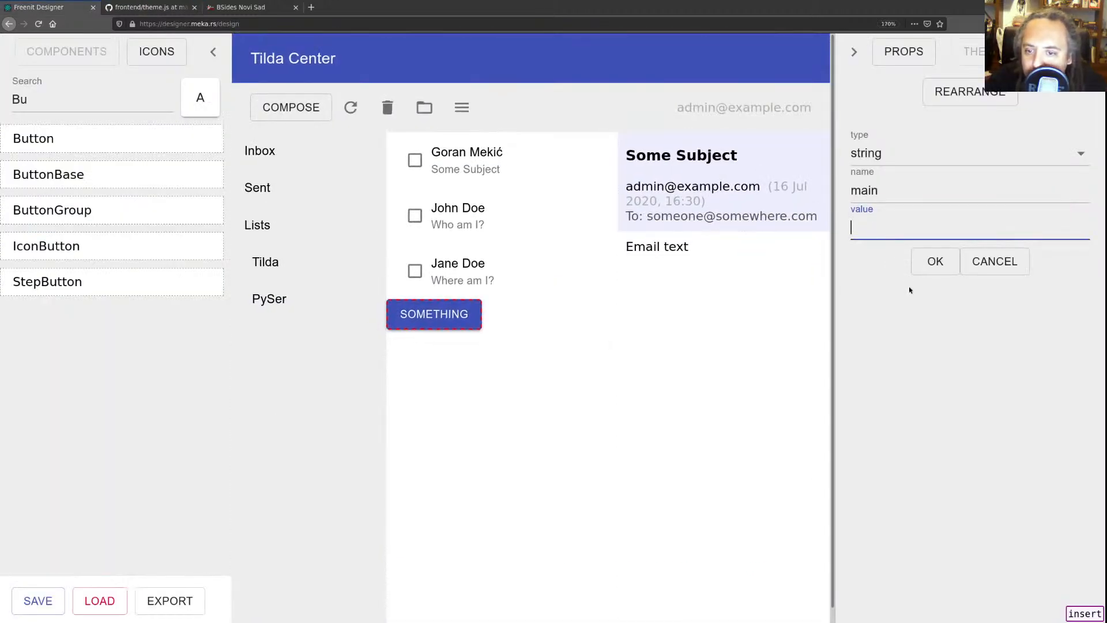
key(ctrl+v)
click(935, 263)
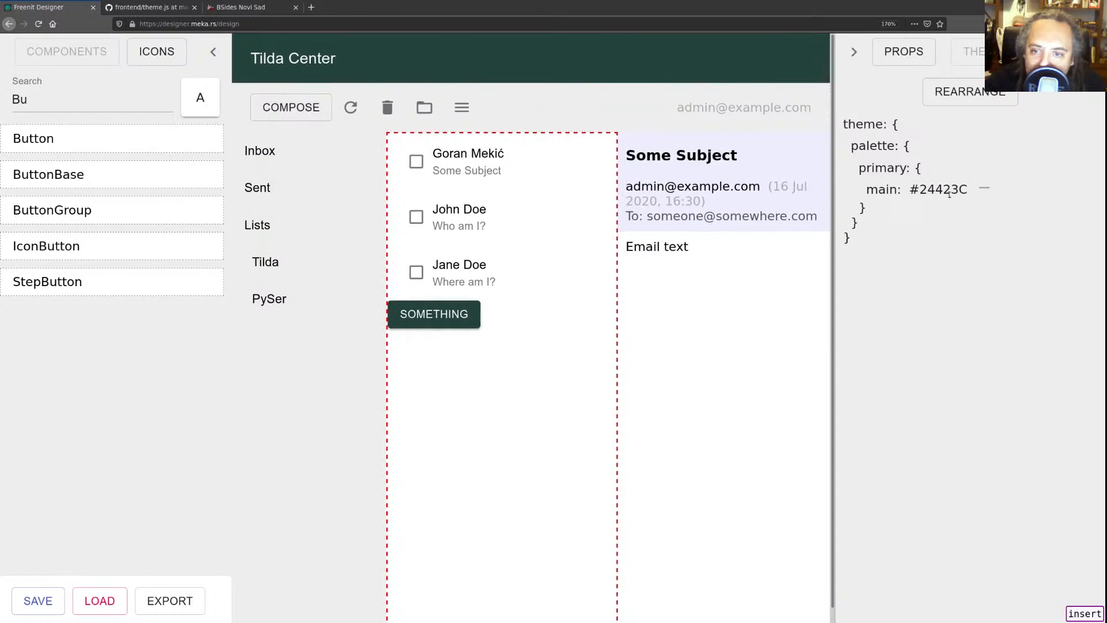
- Copy the color value of primary's main entry and save the entry with an empty value
click(931, 189)
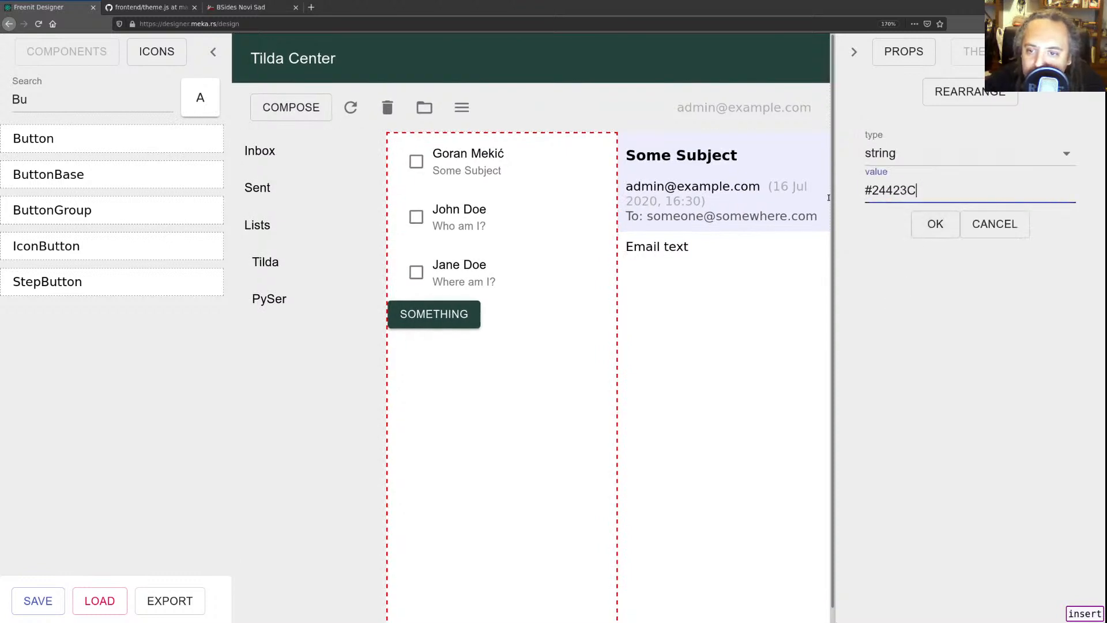
drag(920, 190, 851, 192)
key(ctrl+c)
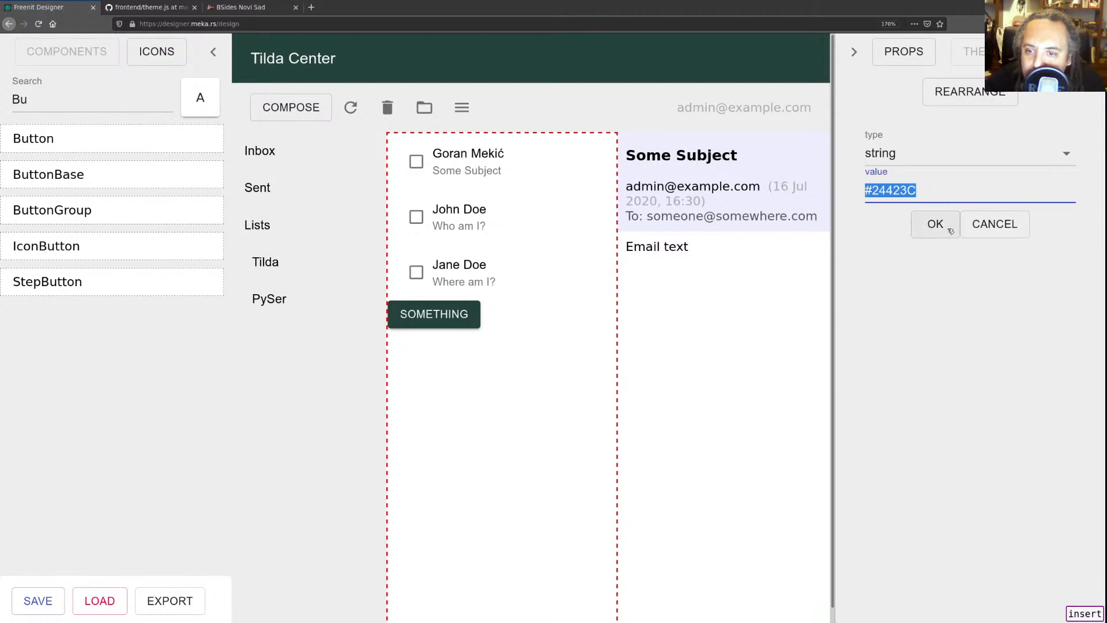
key(BackSpace)
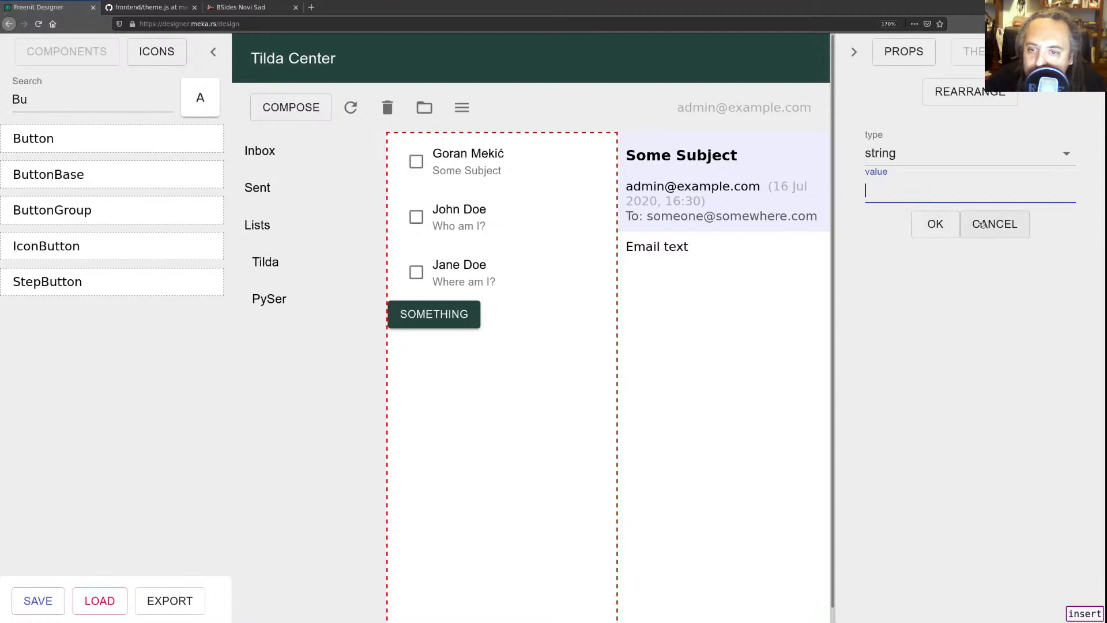
click(937, 228)
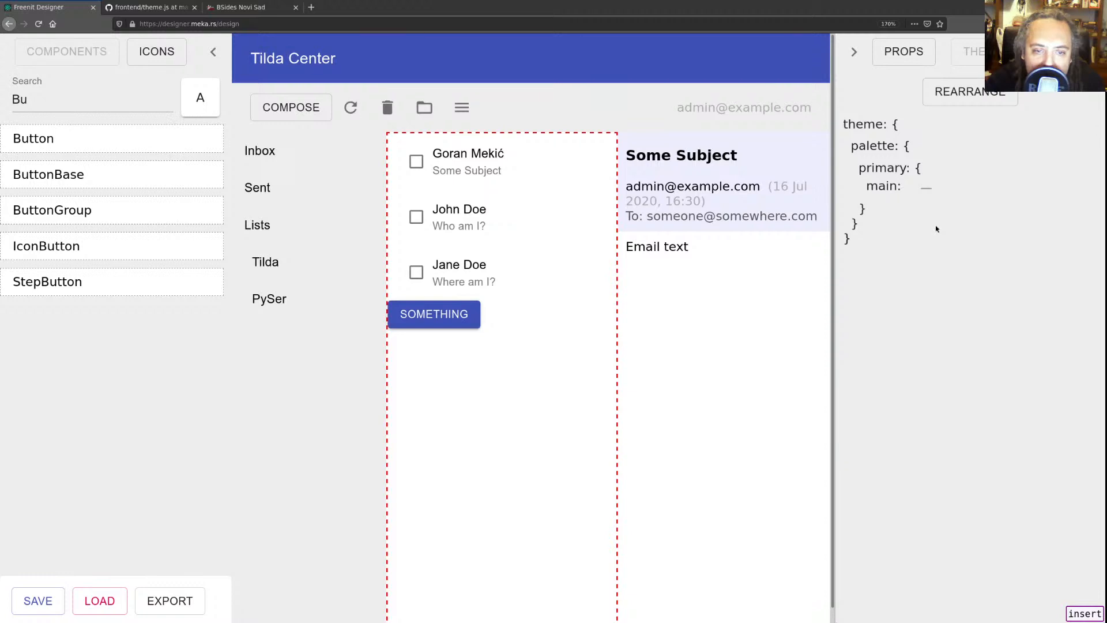
- Remove the empty main entry from the primary palette object, leaving its name unedited
click(909, 187)
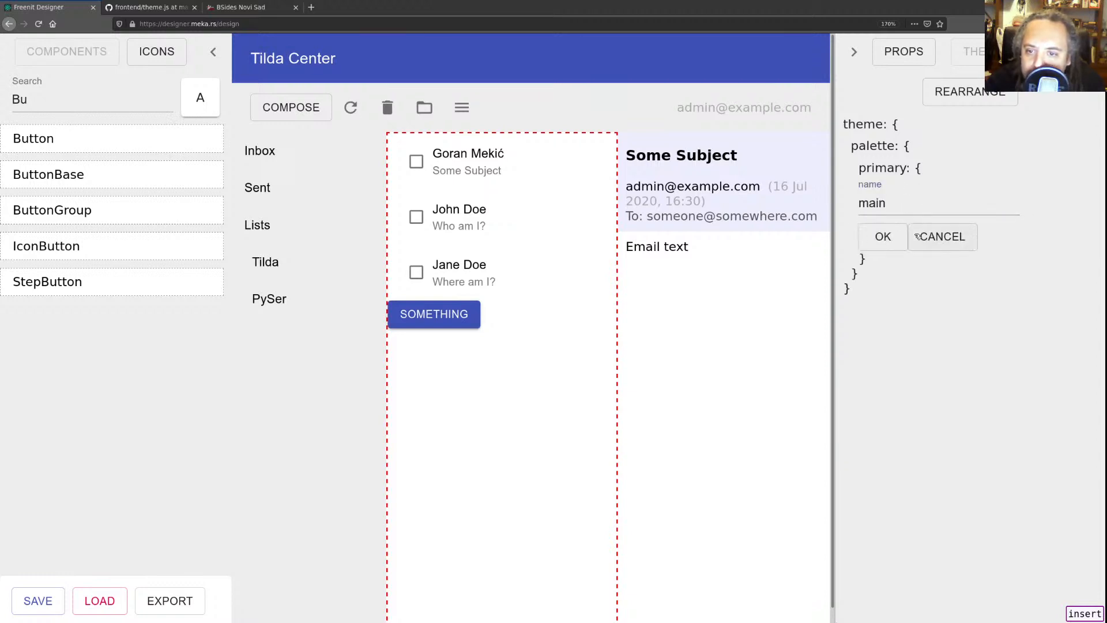
click(915, 237)
click(926, 187)
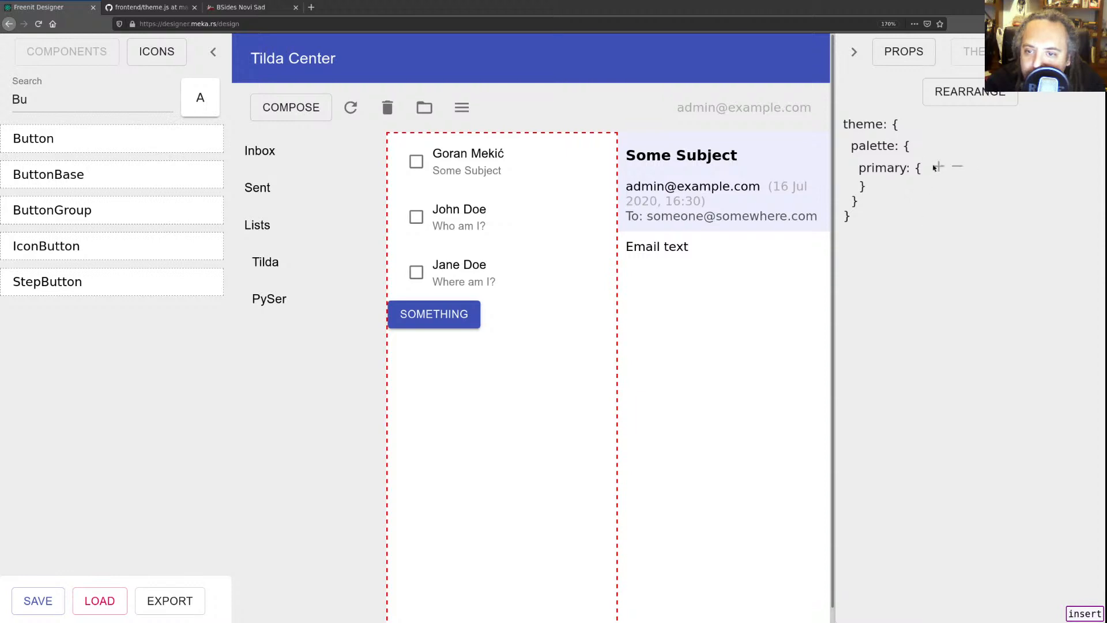
- Add the string entry main back to the primary palette object with the copied value #24423C
click(936, 167)
text(main)
key(Tab)
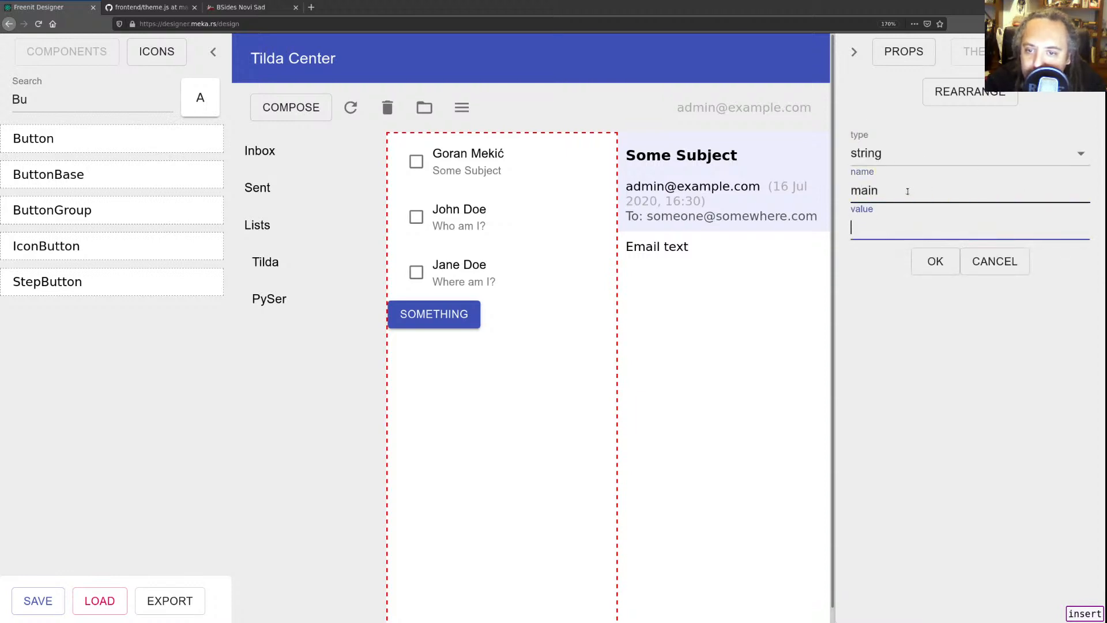
key(ctrl+v)
click(934, 262)
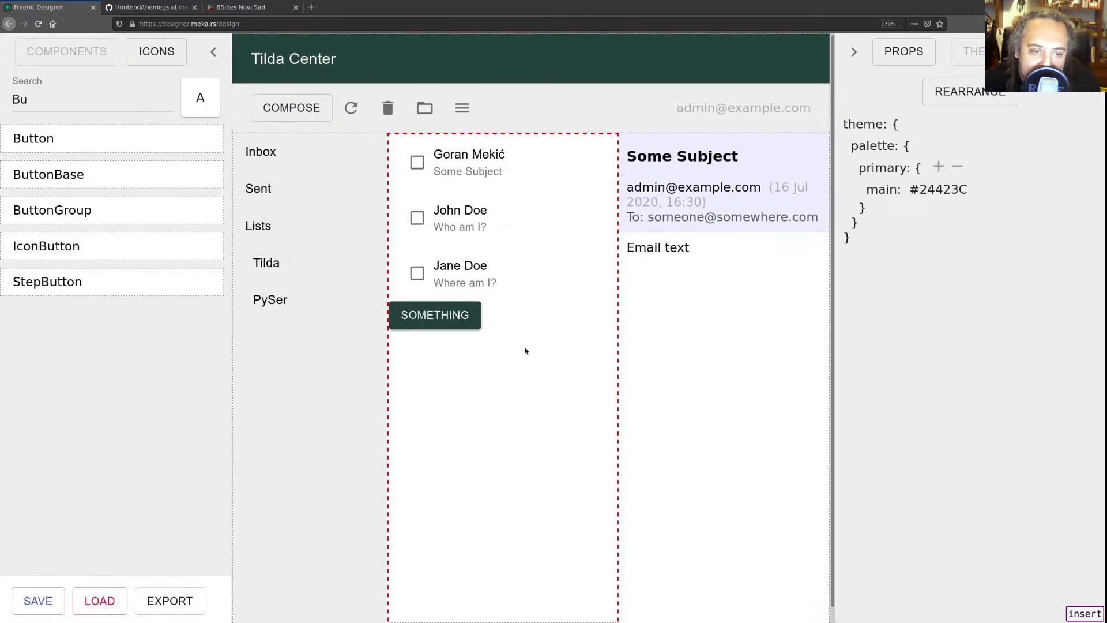
- Set the "Something" button's color prop to secondary and compare the button with its column
click(478, 323)
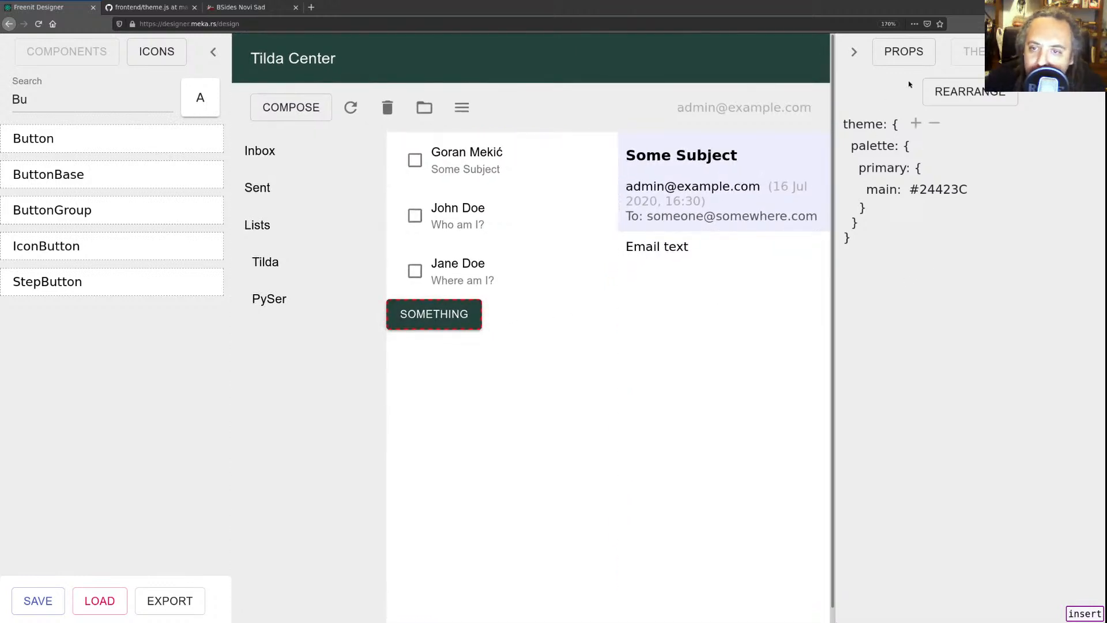
click(892, 47)
click(915, 439)
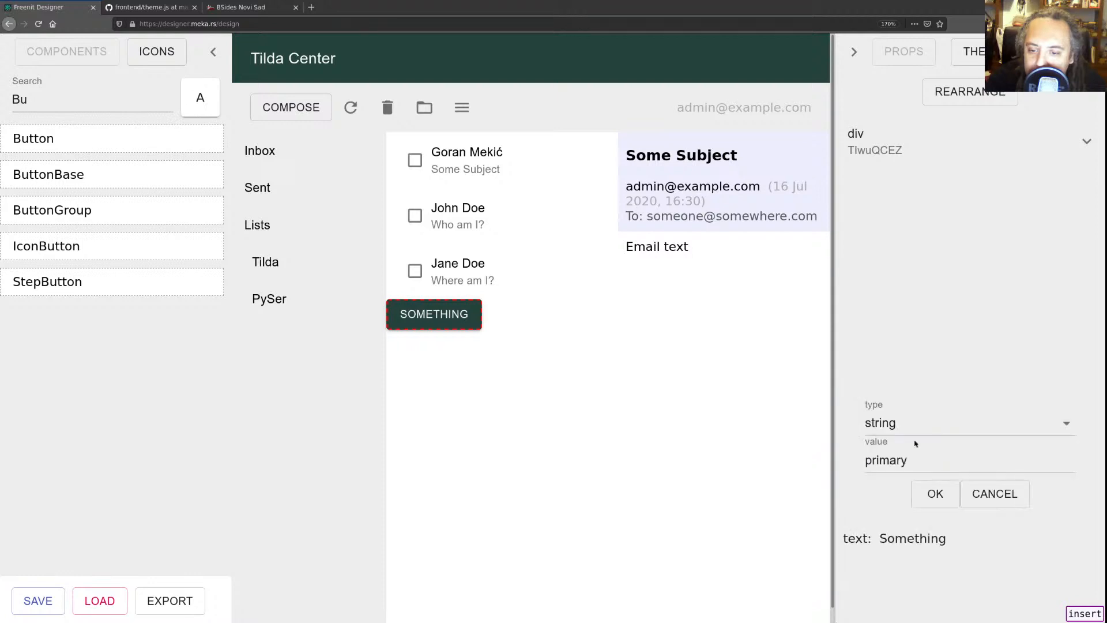
click(916, 453)
key(ctrl+a)
key(BackSpace)
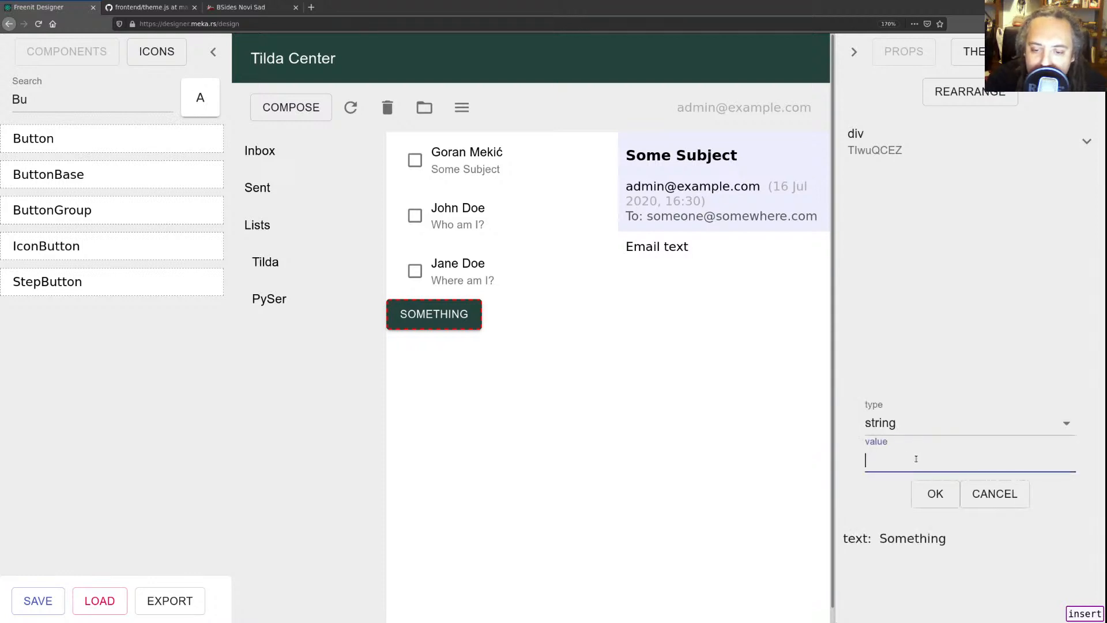
text(secondary)
key(Return)
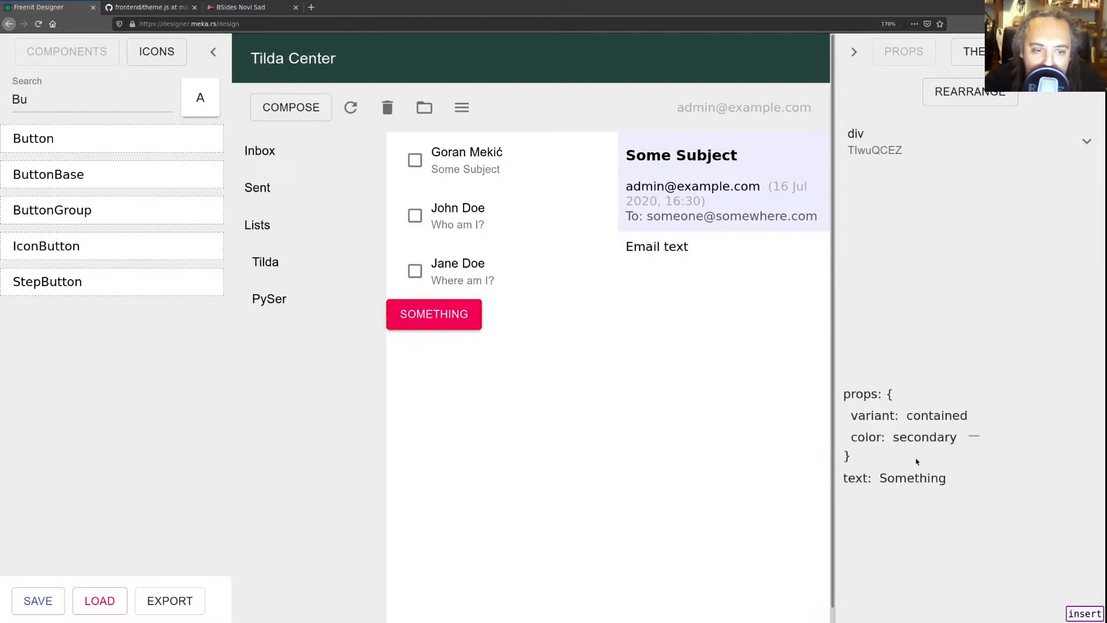
click(559, 408)
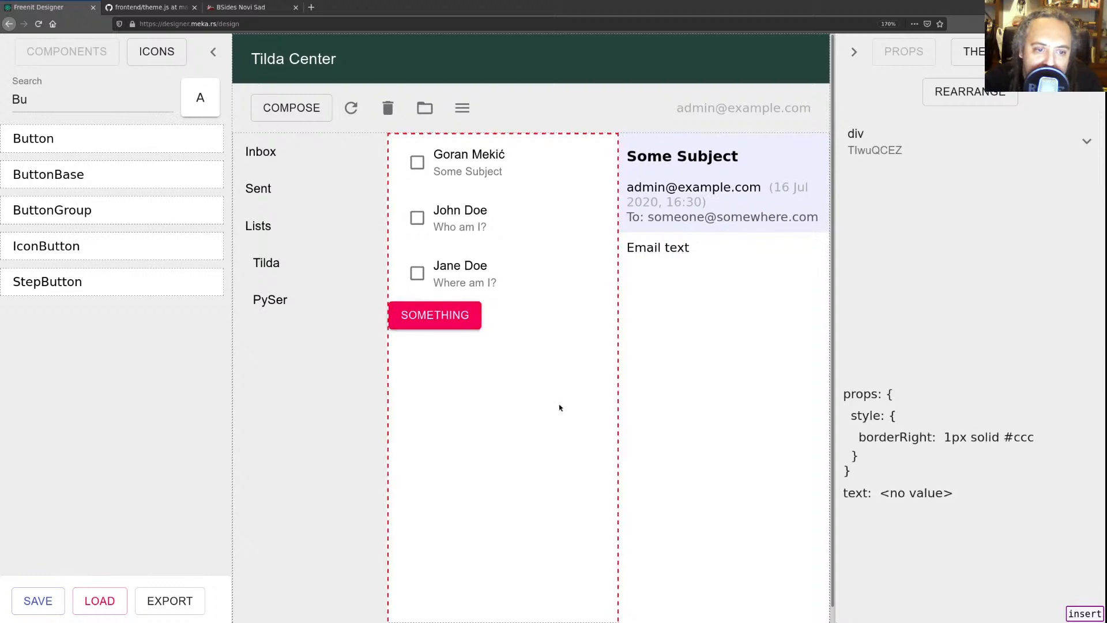
click(479, 312)
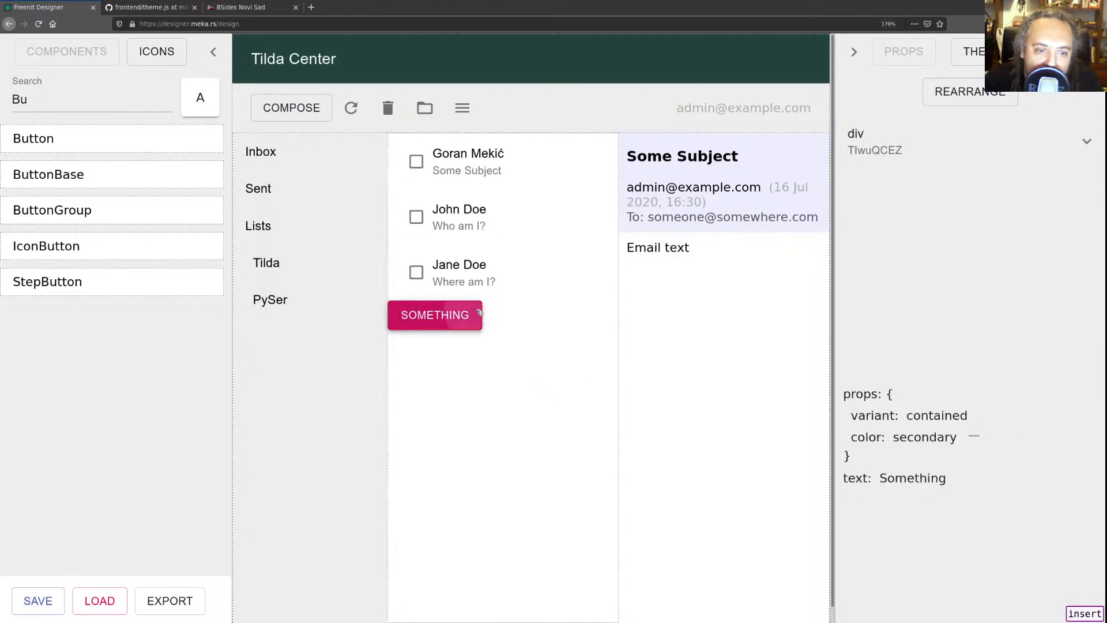
- Return to the theme settings and add an entry named secondary with the value {} to the palette
click(975, 51)
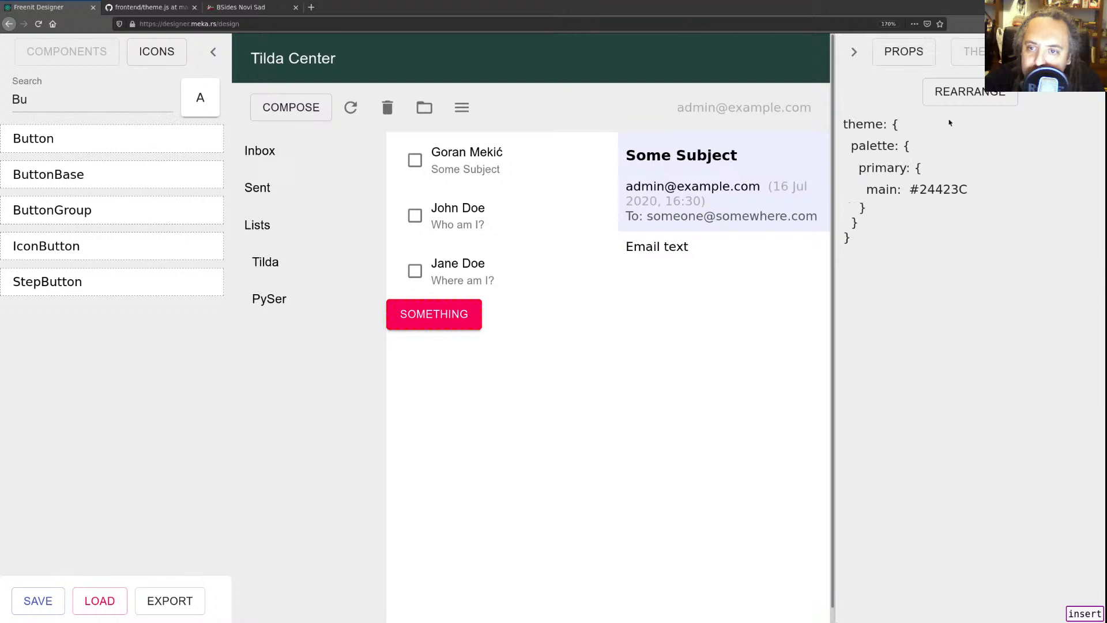
click(928, 145)
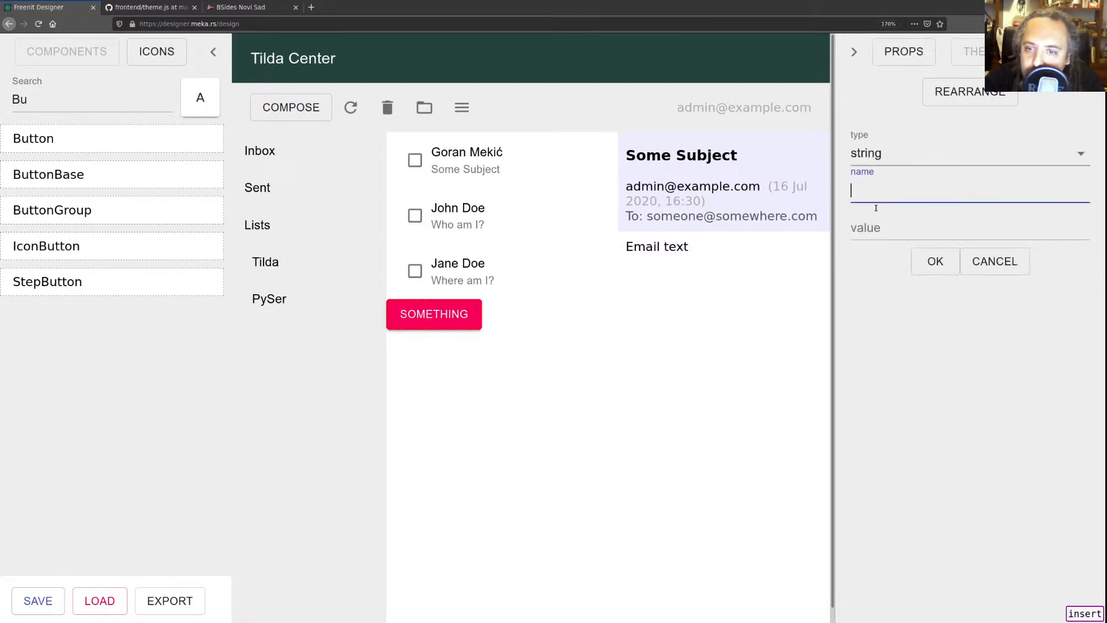
text(secondary)
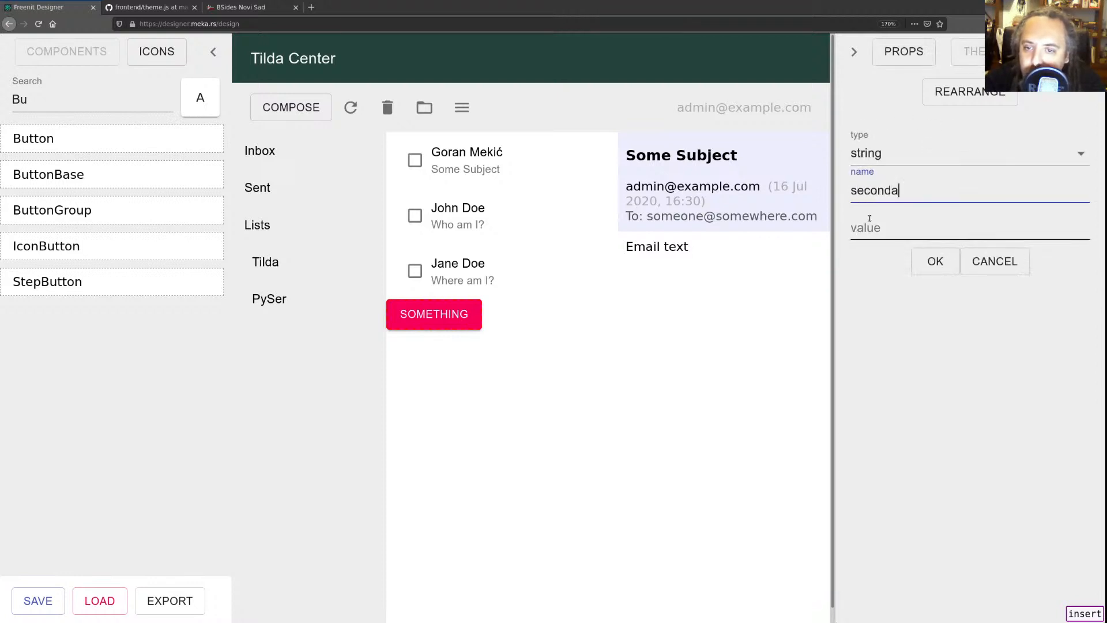
key(Tab)
text({})
key(Return)
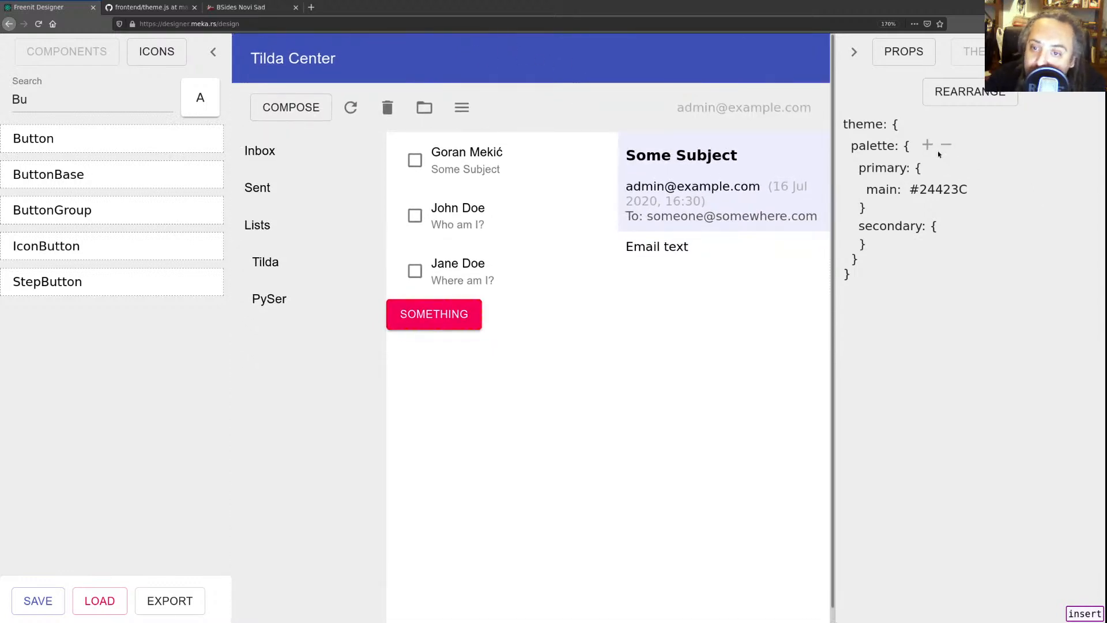
- Add a string entry named main to the secondary palette object, using #5c0404 copied from theme.js on GitHub
click(147, 8)
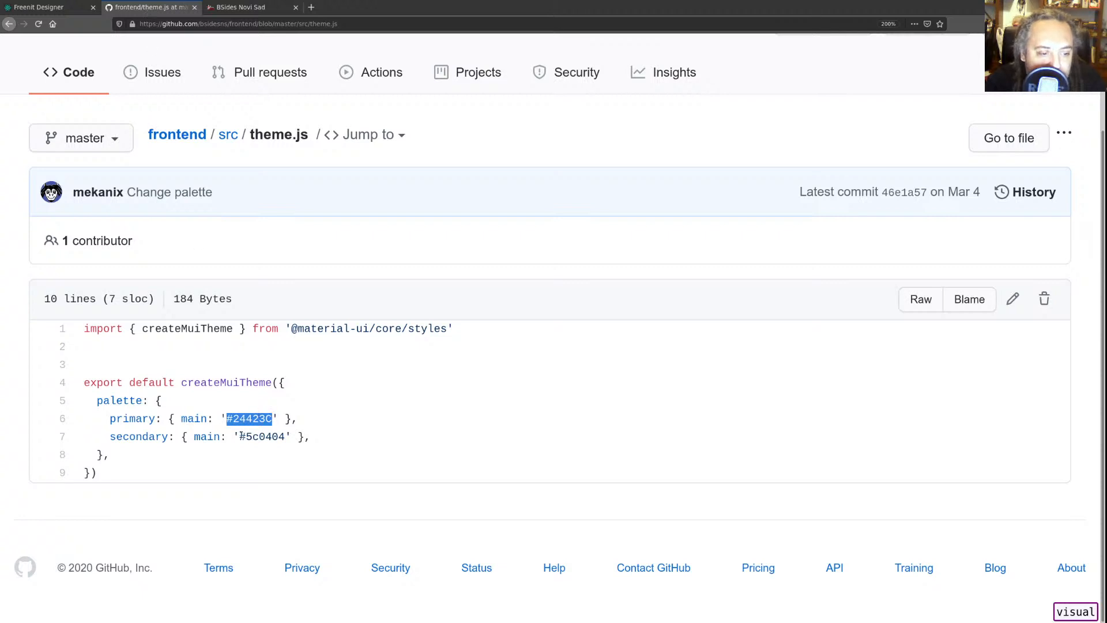
drag(239, 436, 282, 438)
key(ctrl+c)
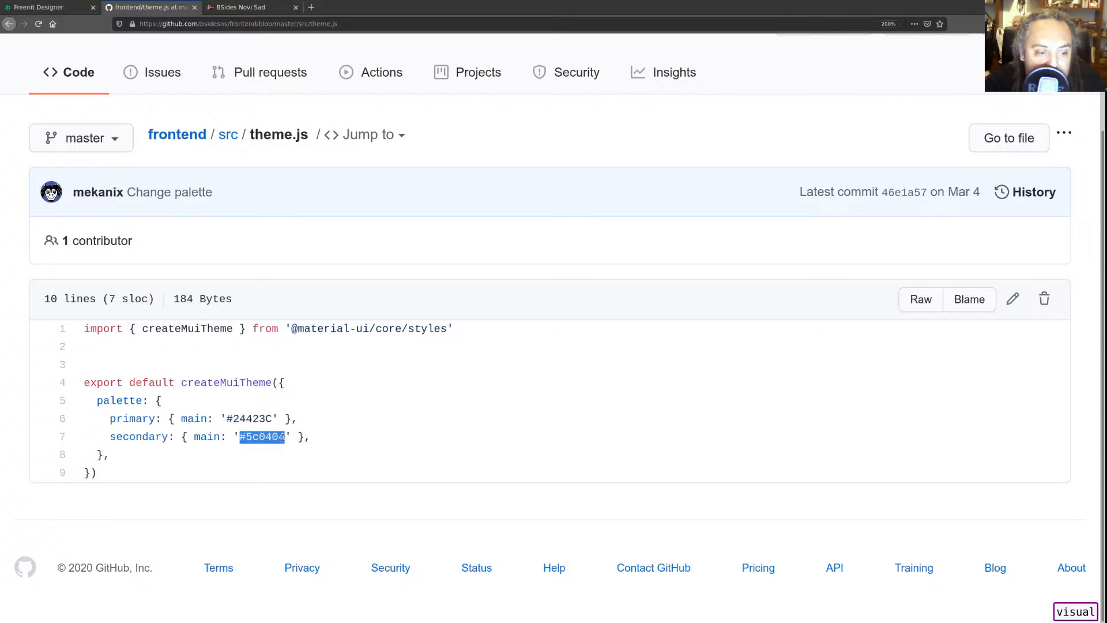
click(46, 8)
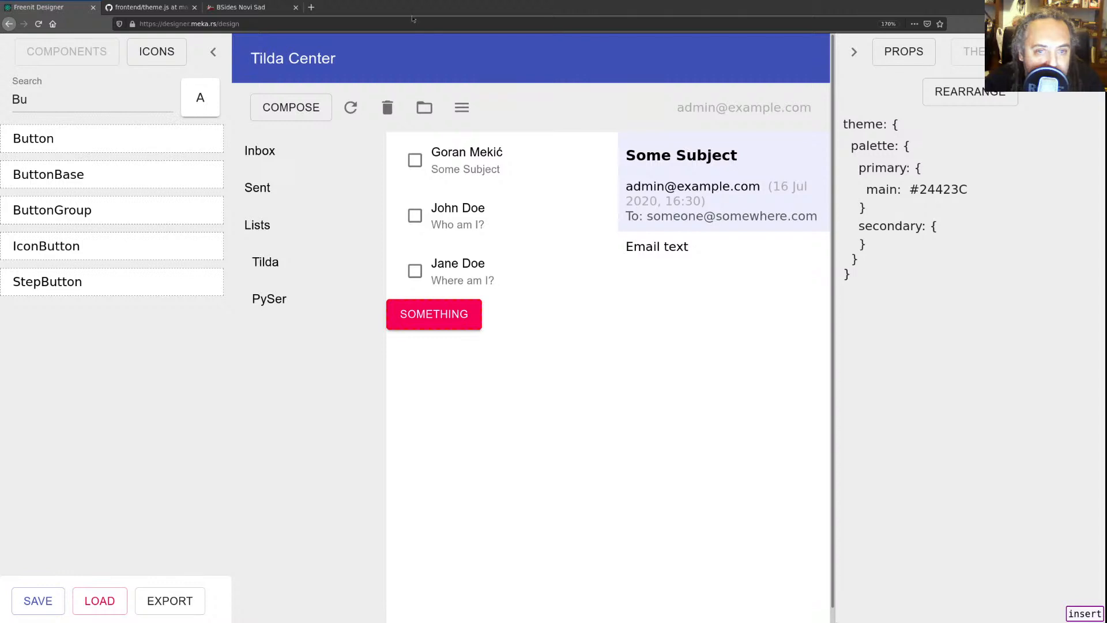
click(952, 224)
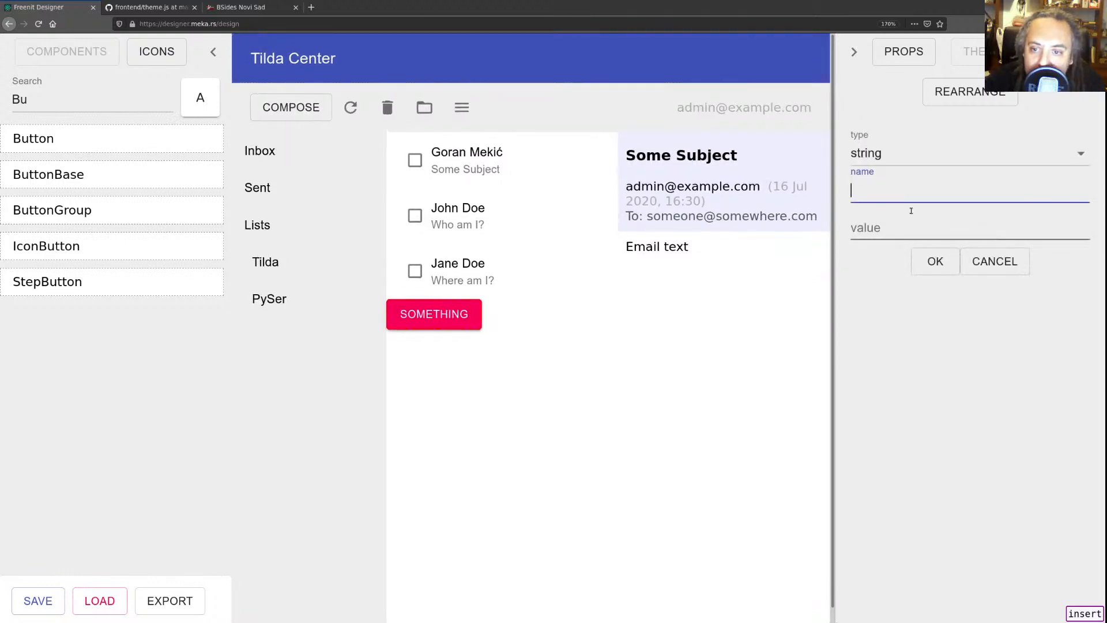
click(896, 228)
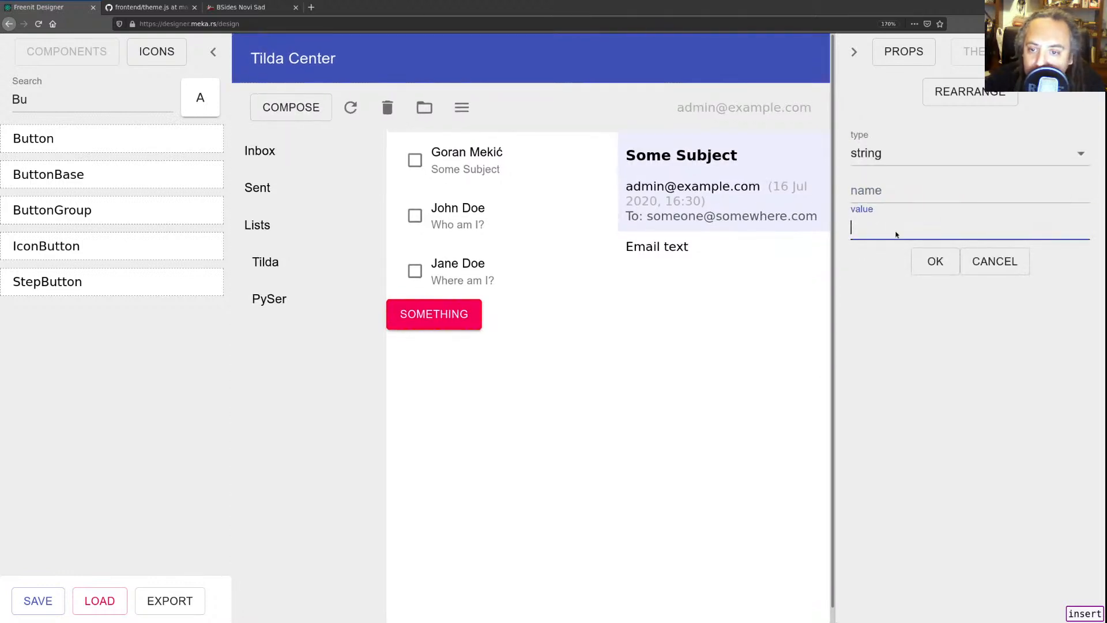
key(ctrl+v)
click(881, 190)
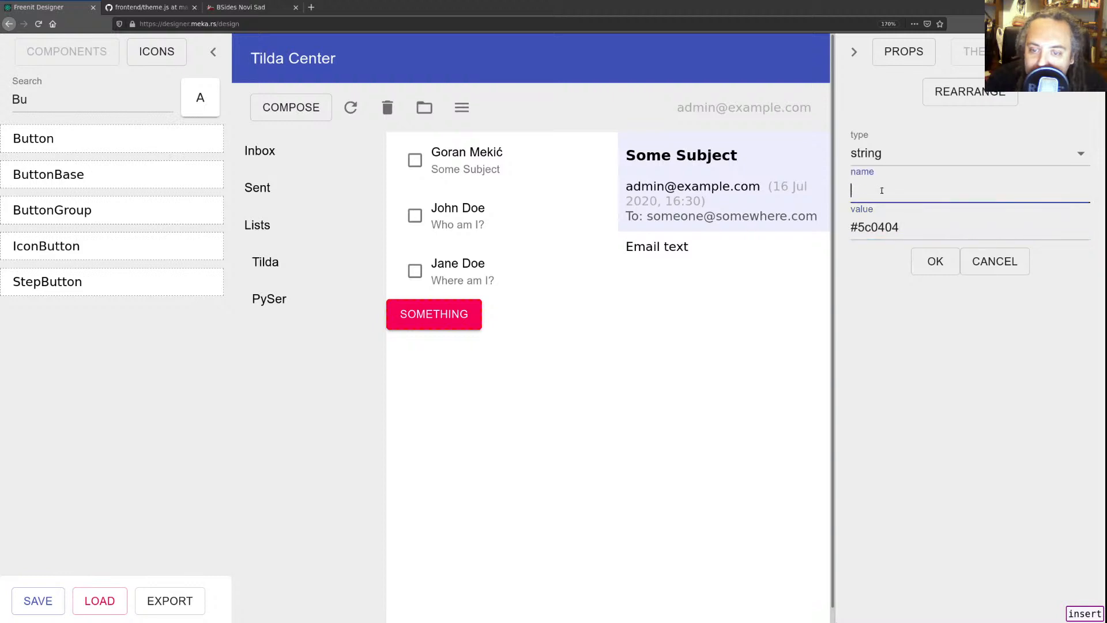
text(main)
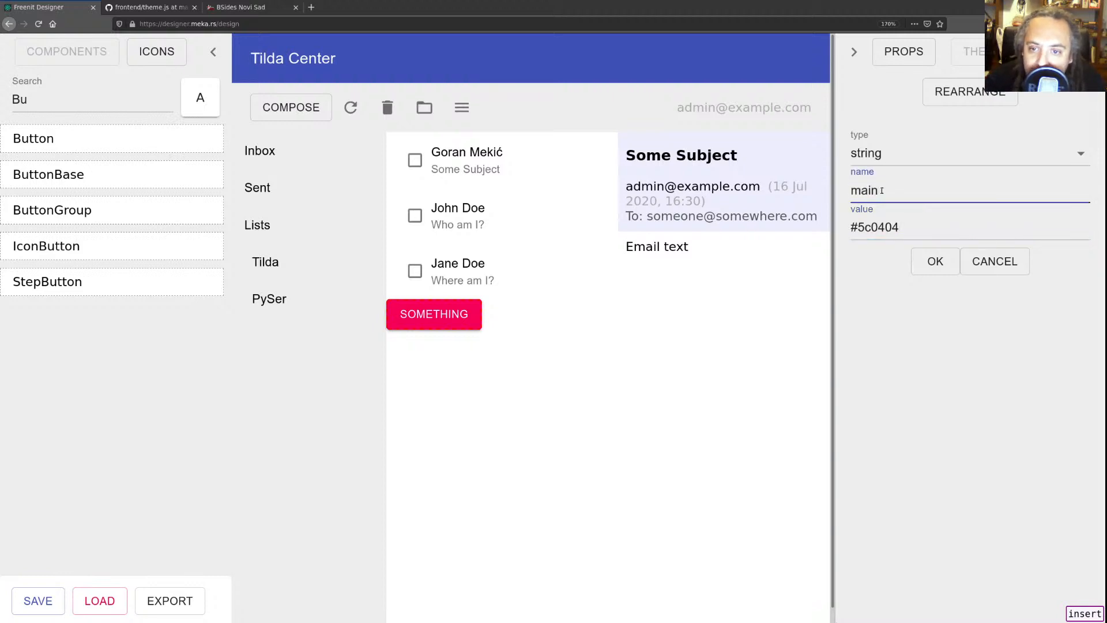
key(Return)
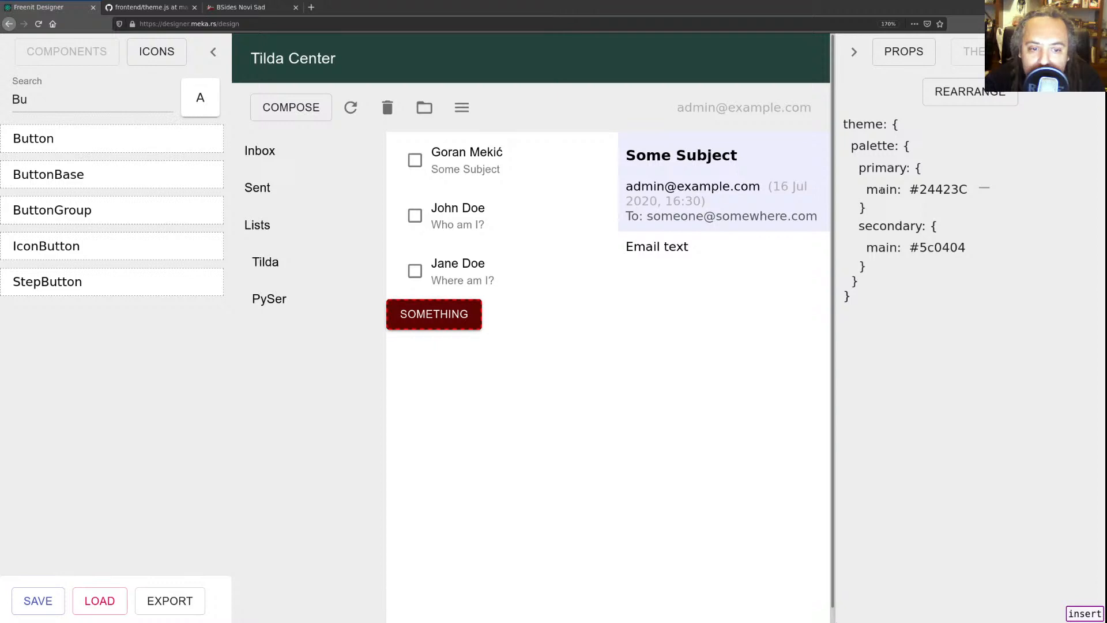
- Select the message list column to inspect the recolored button, and switch to theme.js on GitHub to compare the palette
click(571, 293)
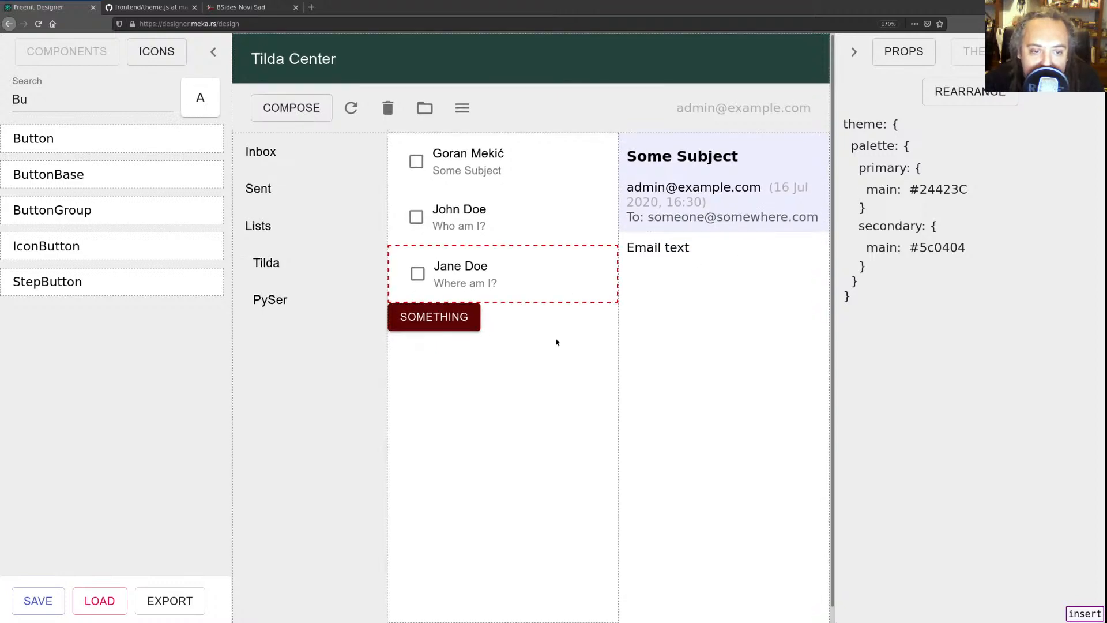
click(549, 410)
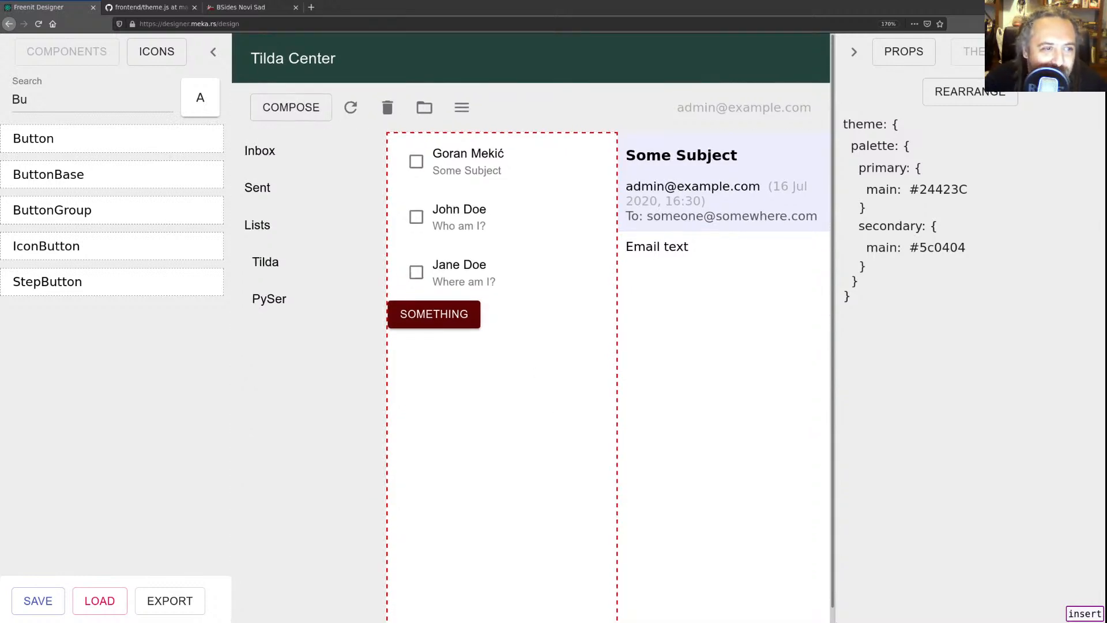
click(166, 8)
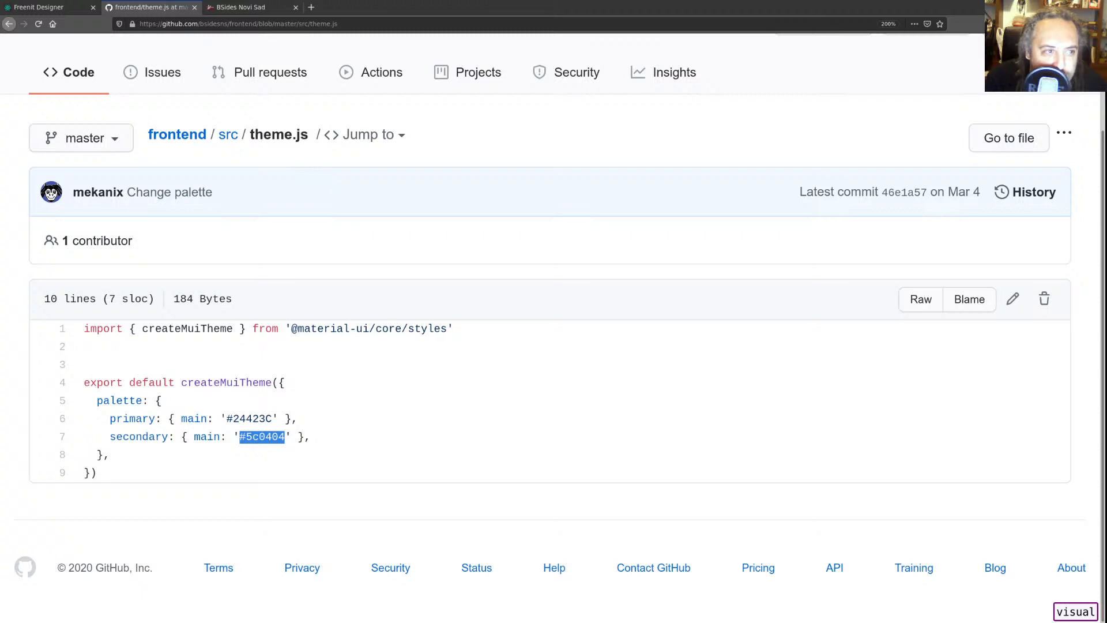
- Switch back to Freenit Designer and show the props of the message list column
click(52, 7)
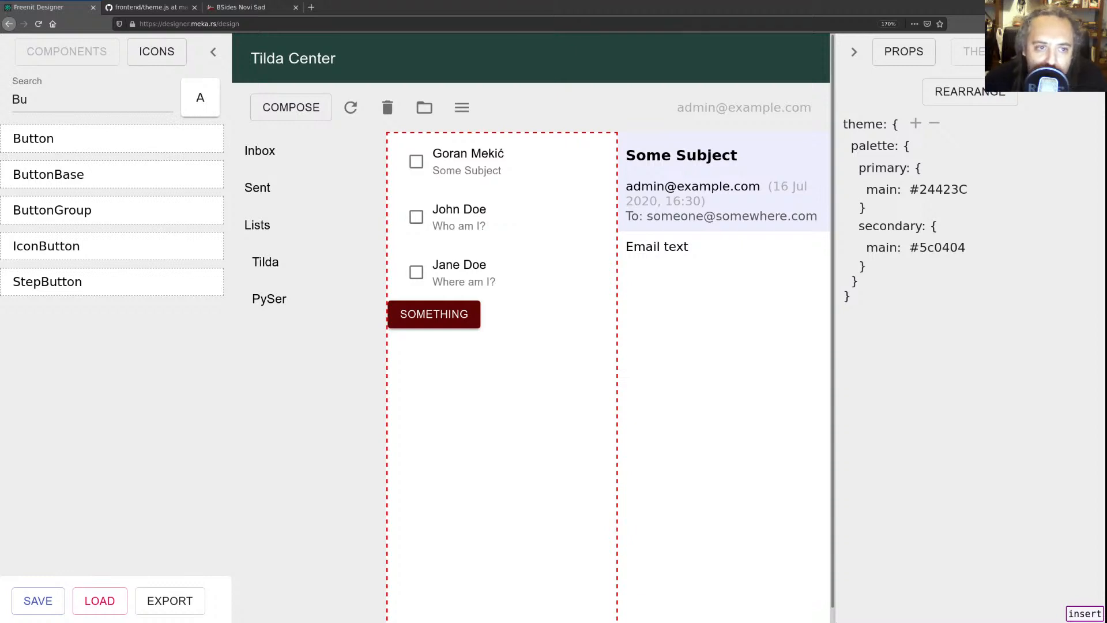
click(149, 91)
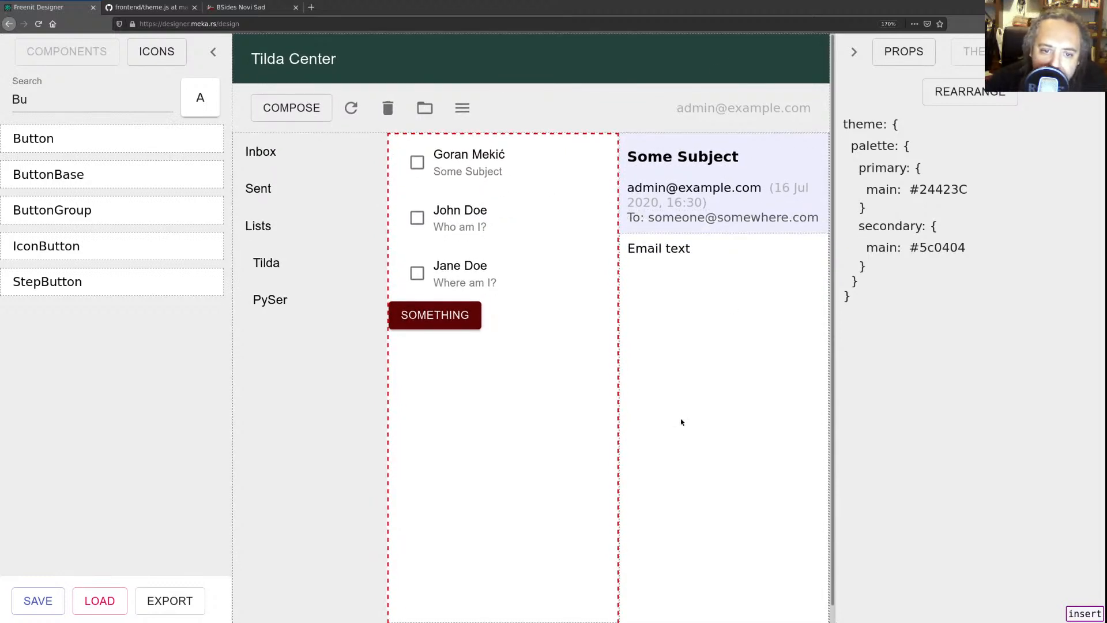
click(904, 58)
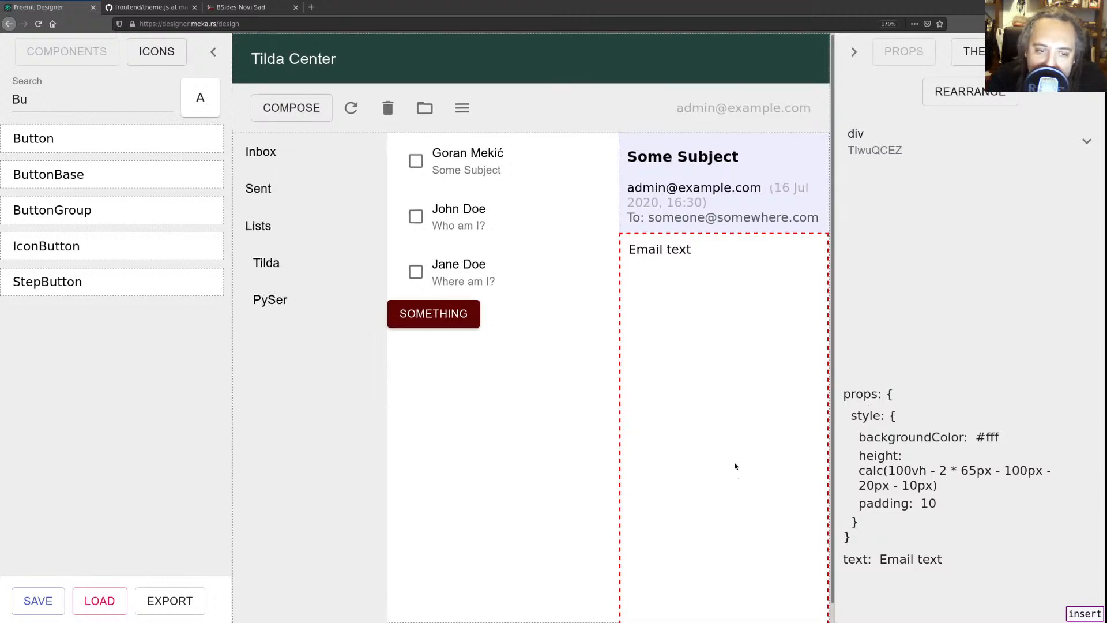
click(502, 385)
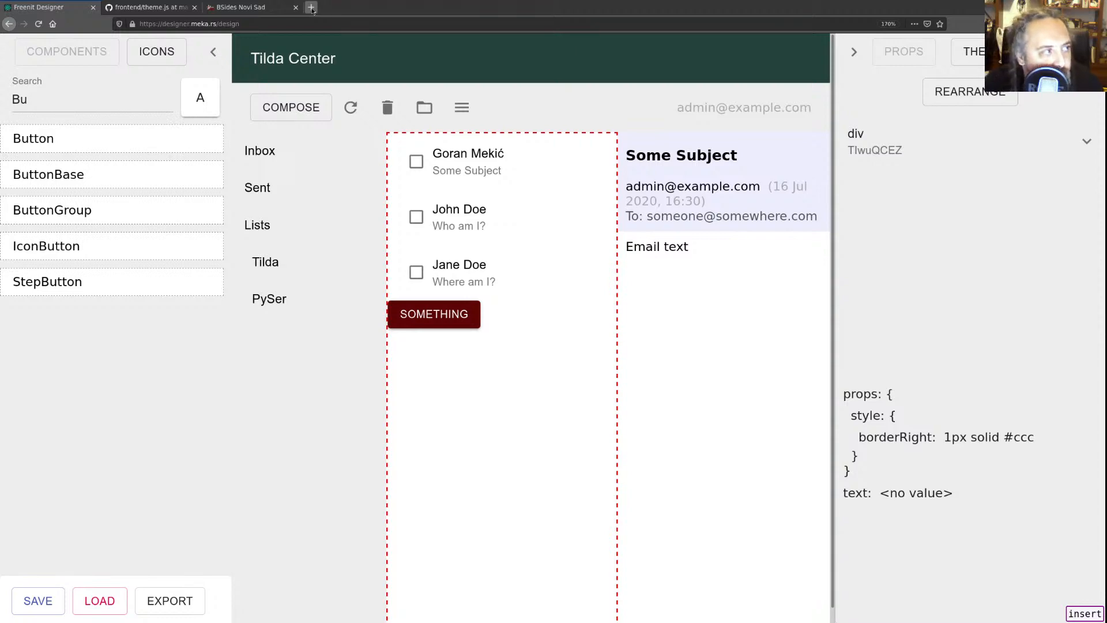
- Open the page patreon.com/tildacenter in a new browser tab
click(311, 7)
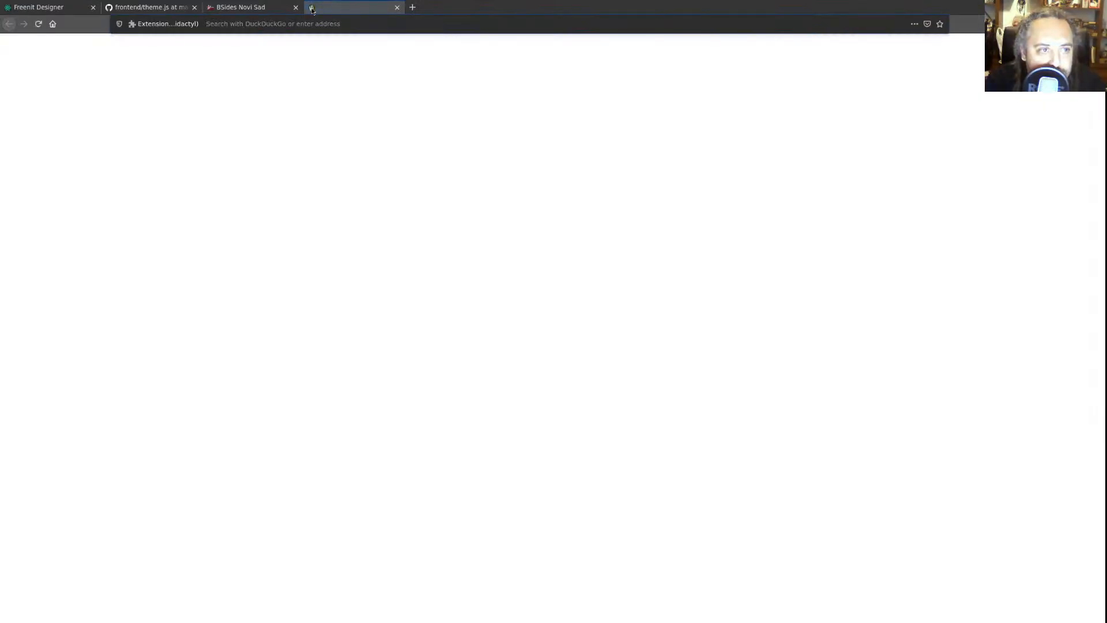
text(patreon.)
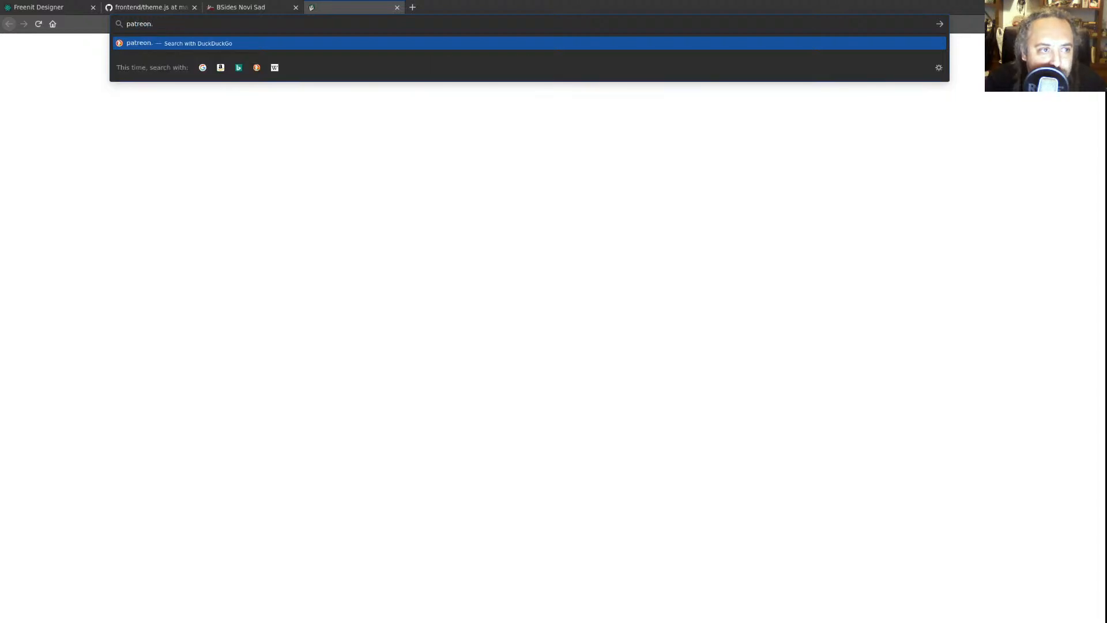
text(com/tildacent)
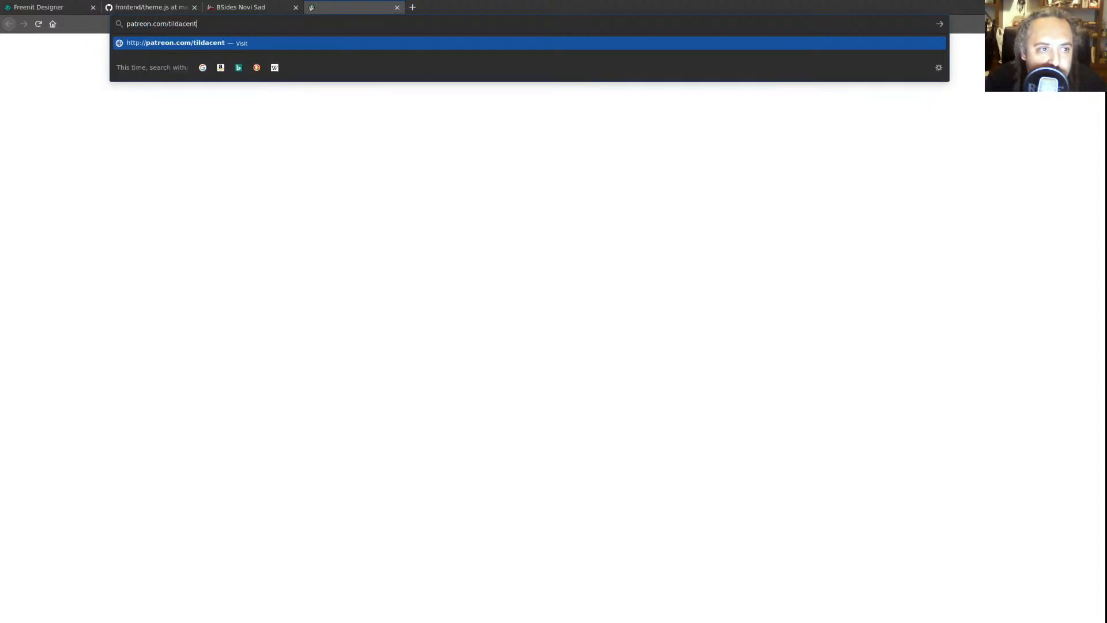
text(er)
key(Return)
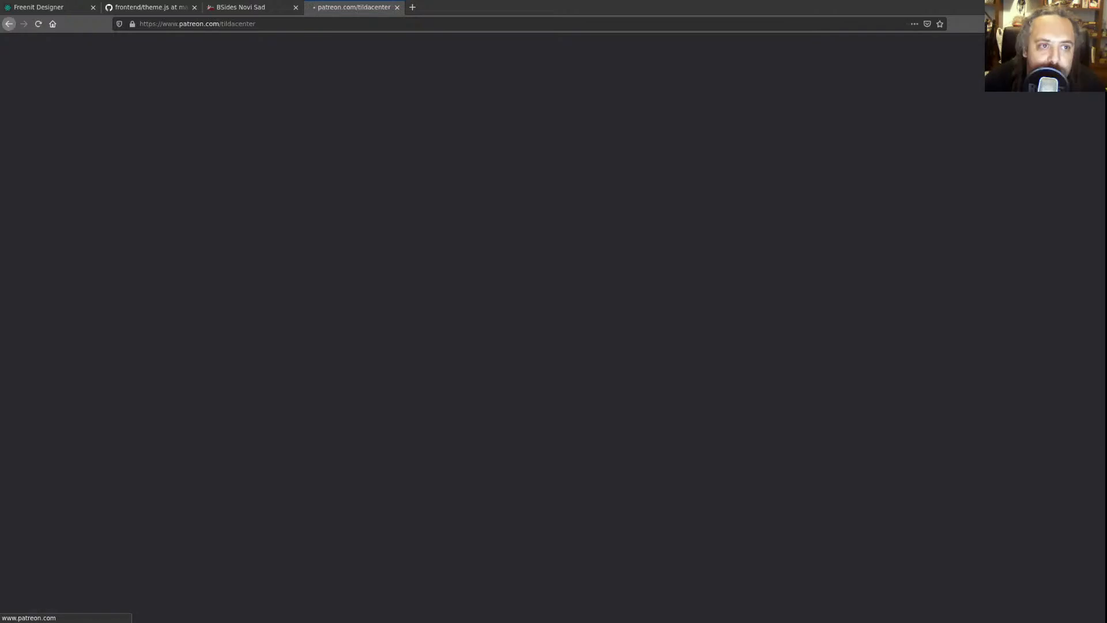